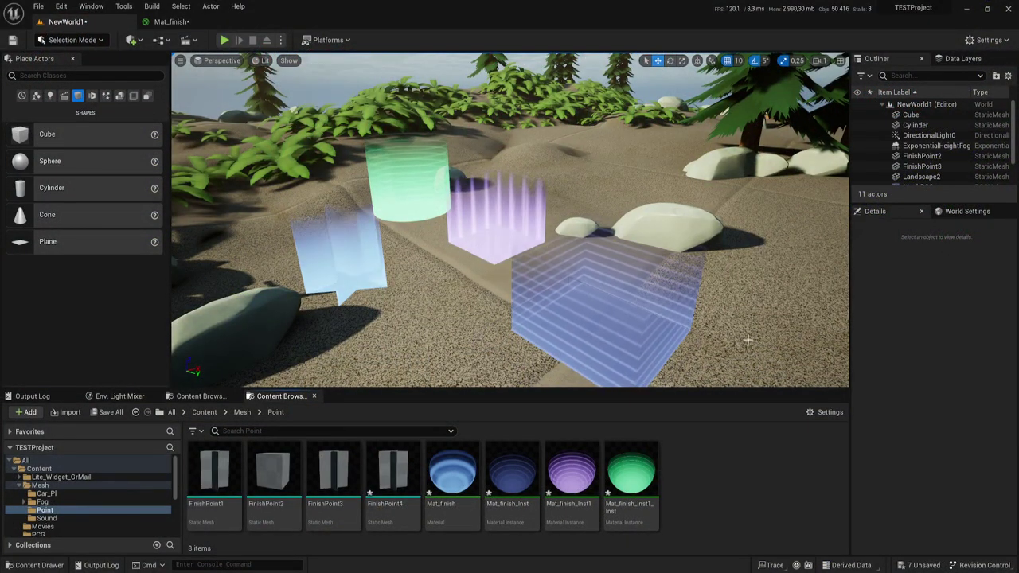
Delete the blue and purple striped cubes, the green striped cylinder and FinishPoint3 from the level
click(741, 311)
right_drag(741, 311, 720, 334)
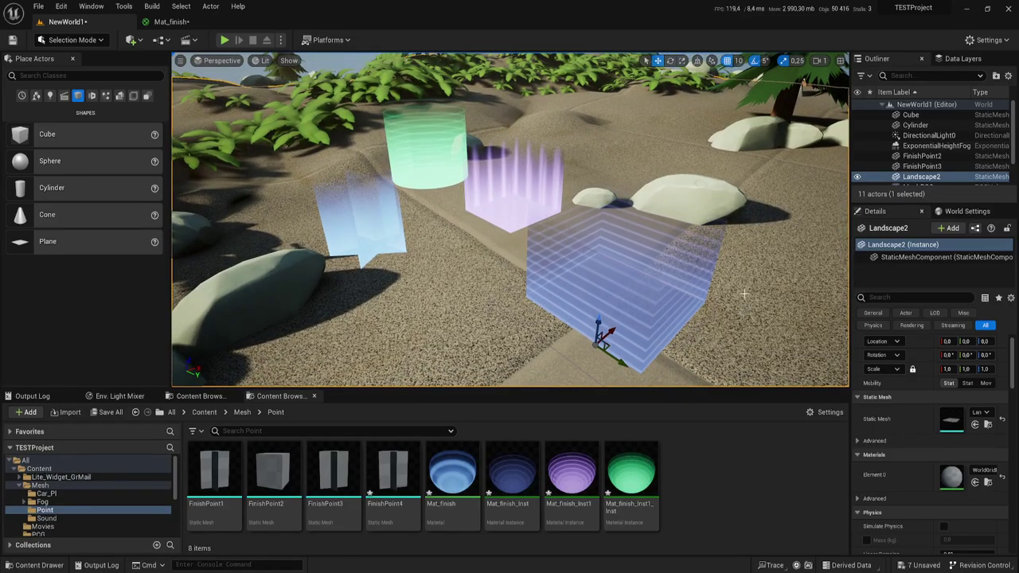
right_drag(740, 312, 740, 294)
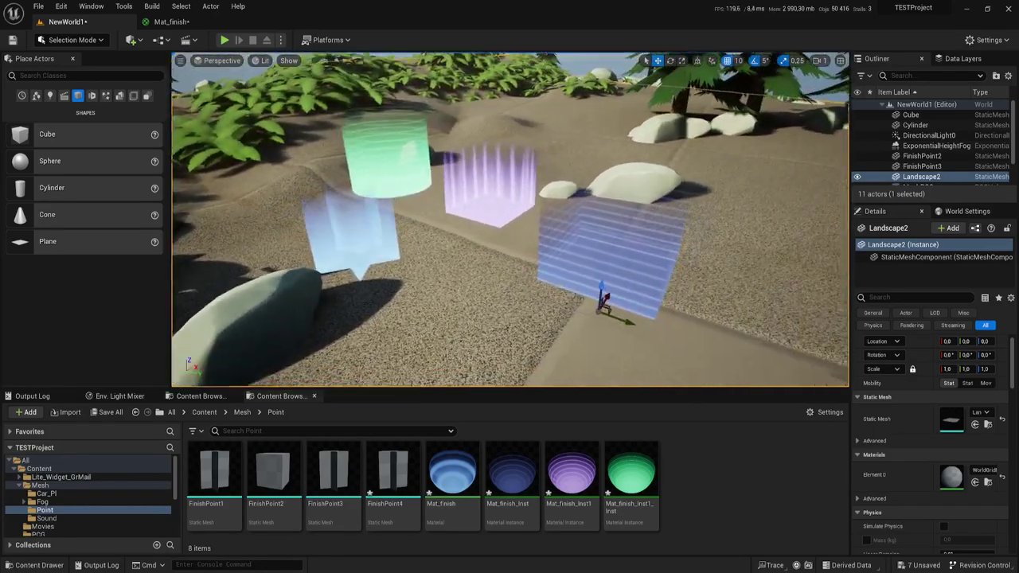
mouse_move(523, 149)
right_down()
mouse_move(523, 127)
mouse_move(523, 151)
right_up()
right_drag(658, 335, 658, 335)
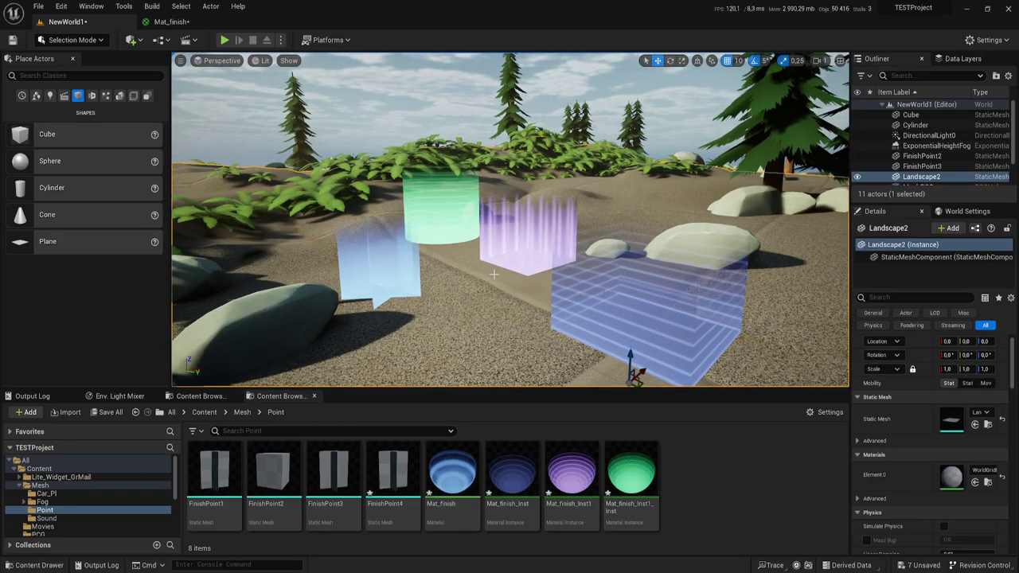
right_drag(546, 255, 546, 254)
right_drag(420, 163, 419, 163)
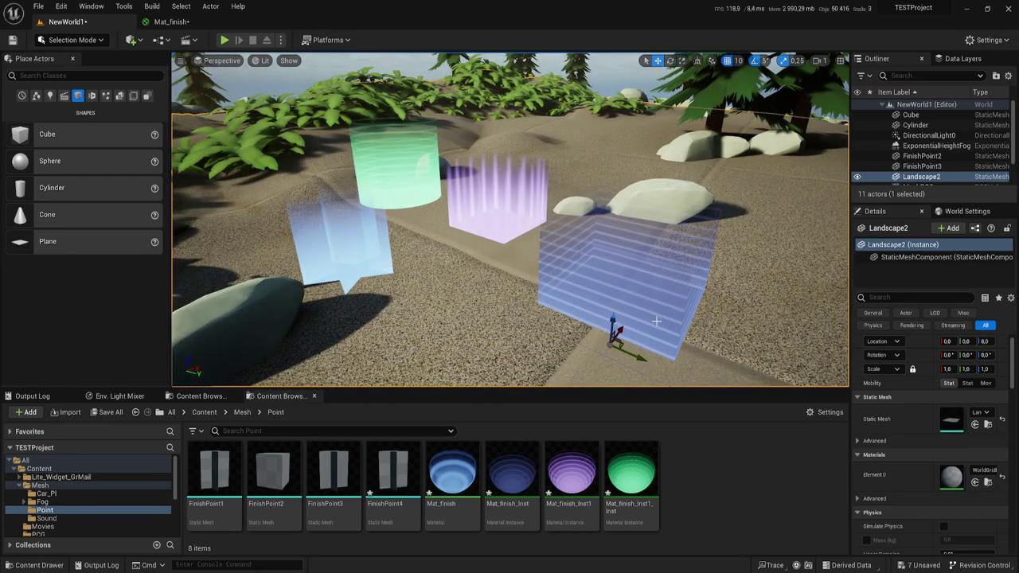
click(553, 282)
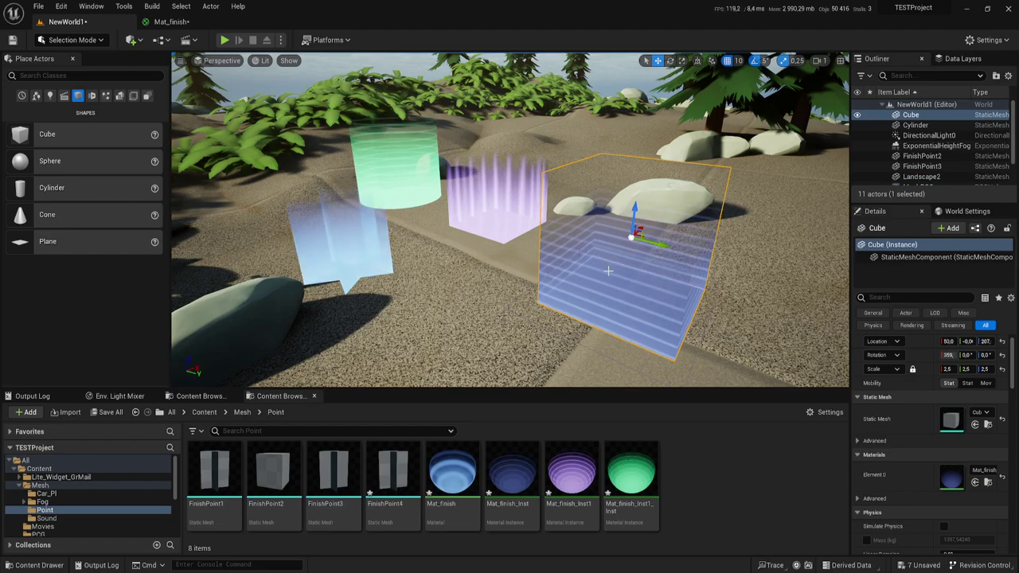
key(Delete)
click(505, 238)
key(Delete)
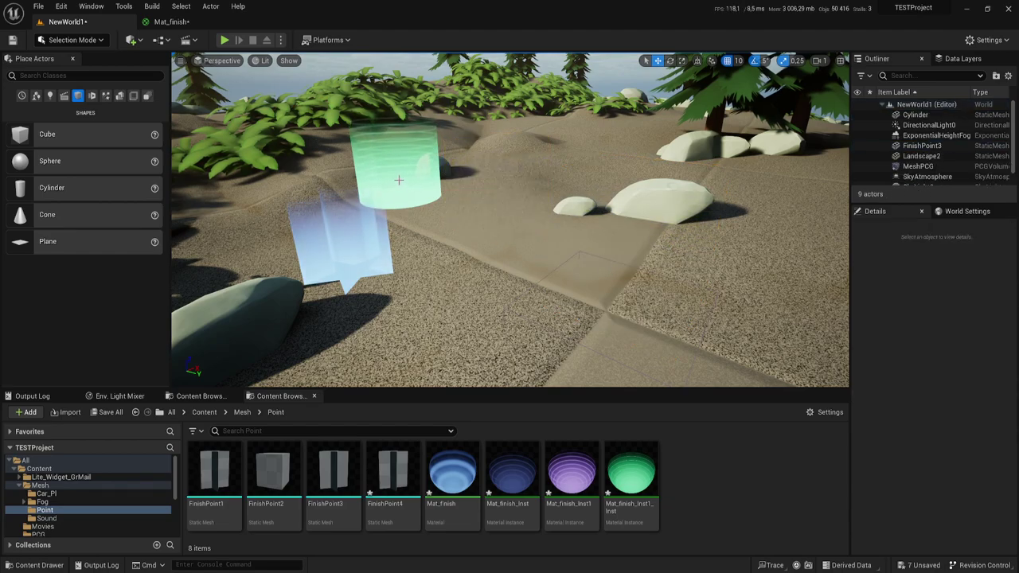
click(398, 171)
key(Delete)
click(351, 255)
key(Delete)
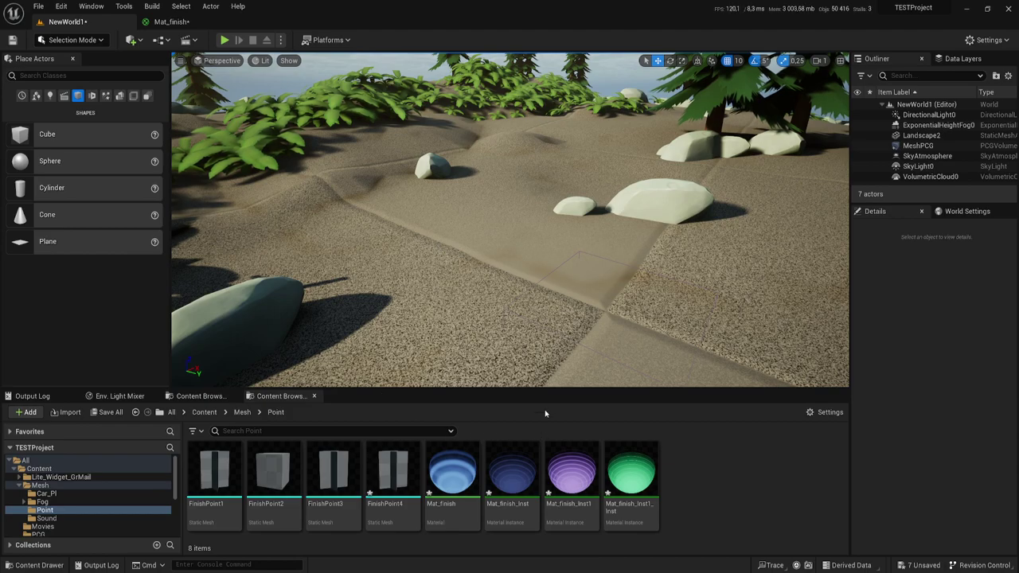
Force-delete the three Mat_finish material instances from the Point folder
click(631, 475)
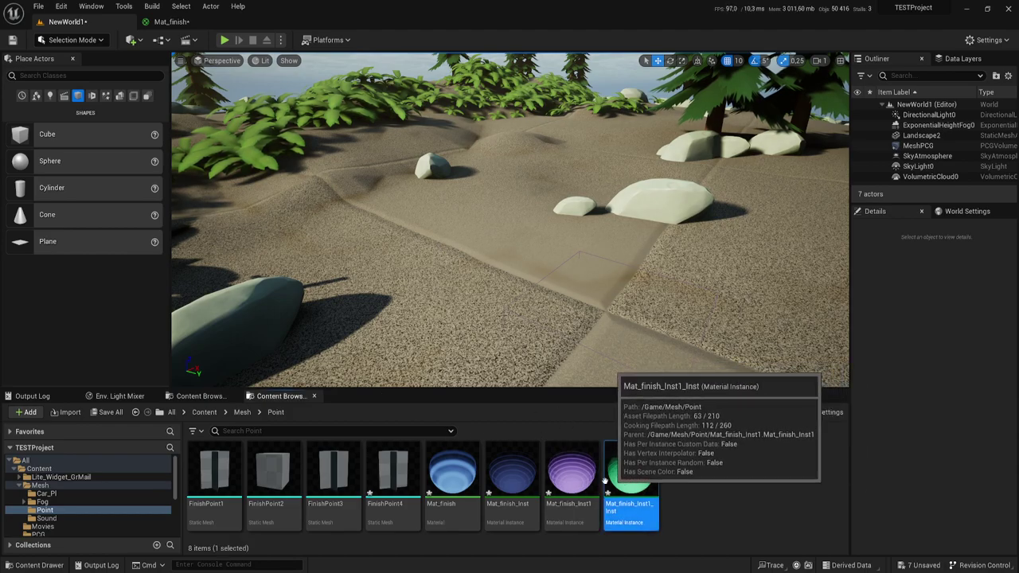
shift+click(511, 476)
key(Delete)
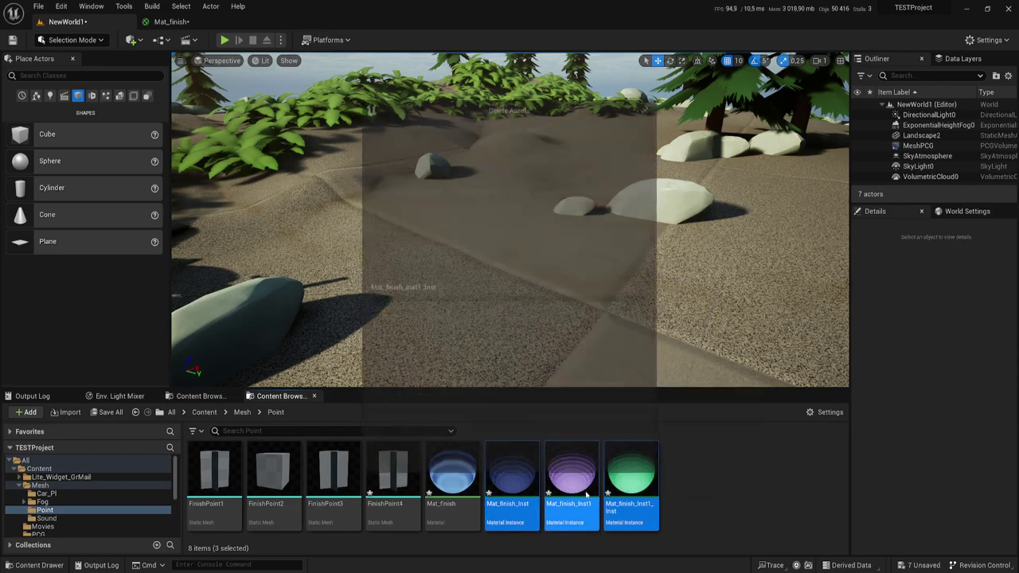
click(508, 459)
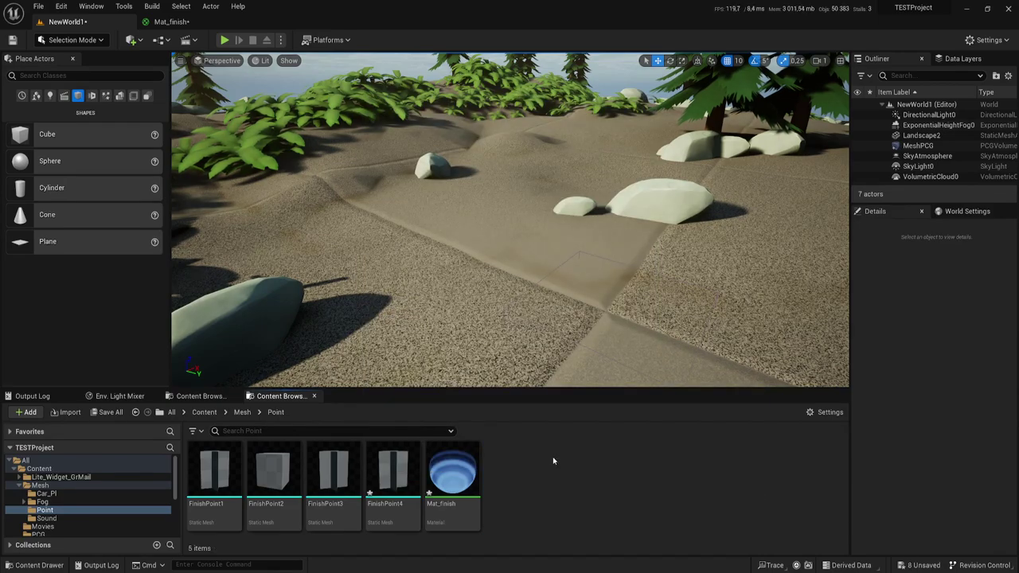
Add a Material asset in the Point folder, name it Mat_point, and open it in the Material Editor
right_click(531, 478)
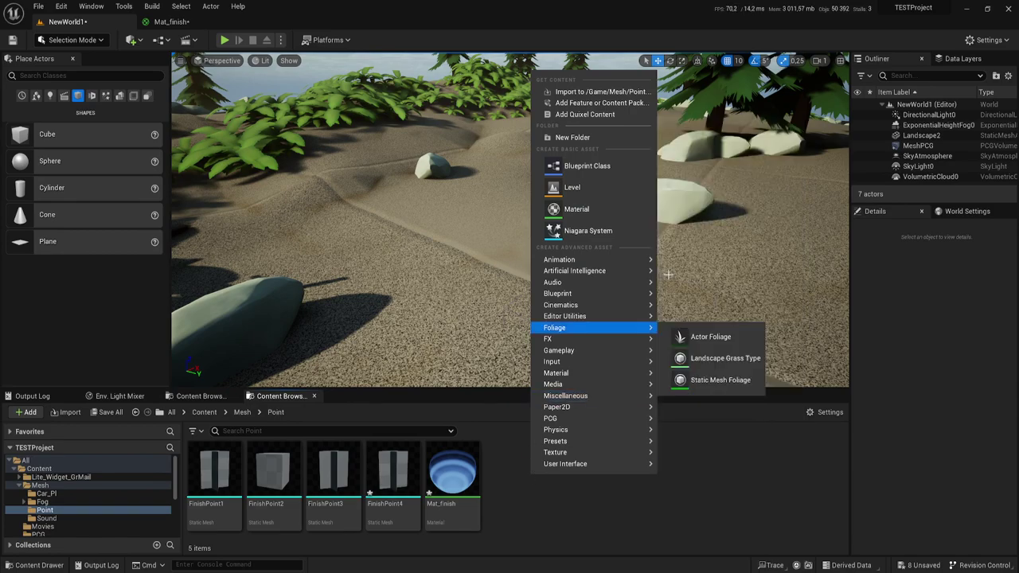
click(555, 208)
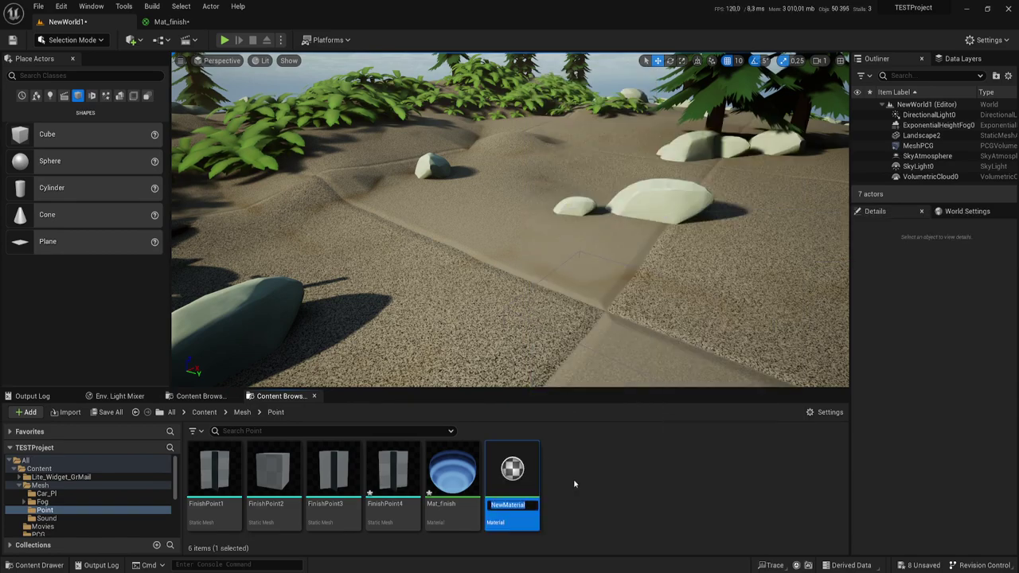
text(N)
key(BackSpace)
text(Mat_point)
key(Return)
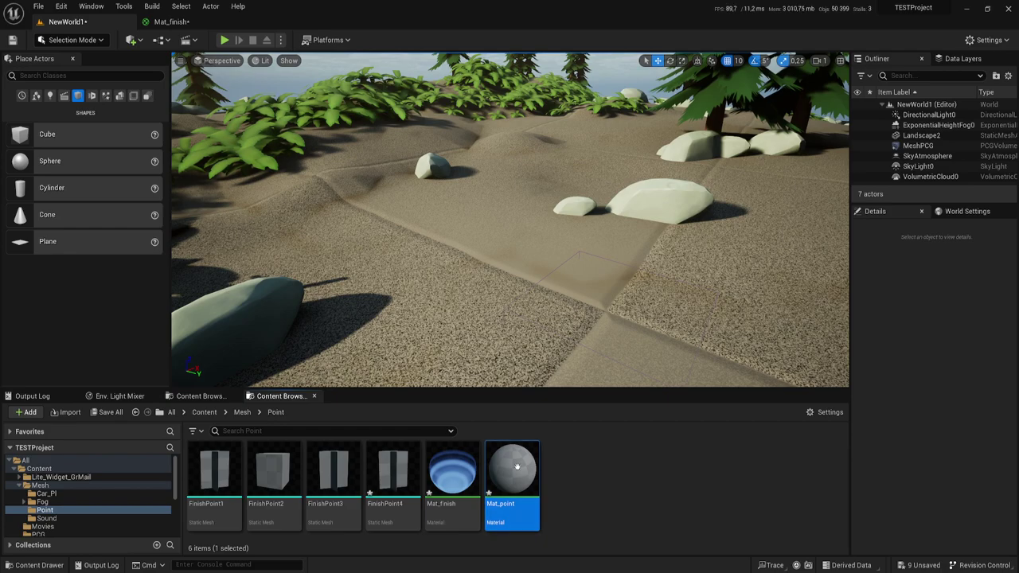
double_click(515, 469)
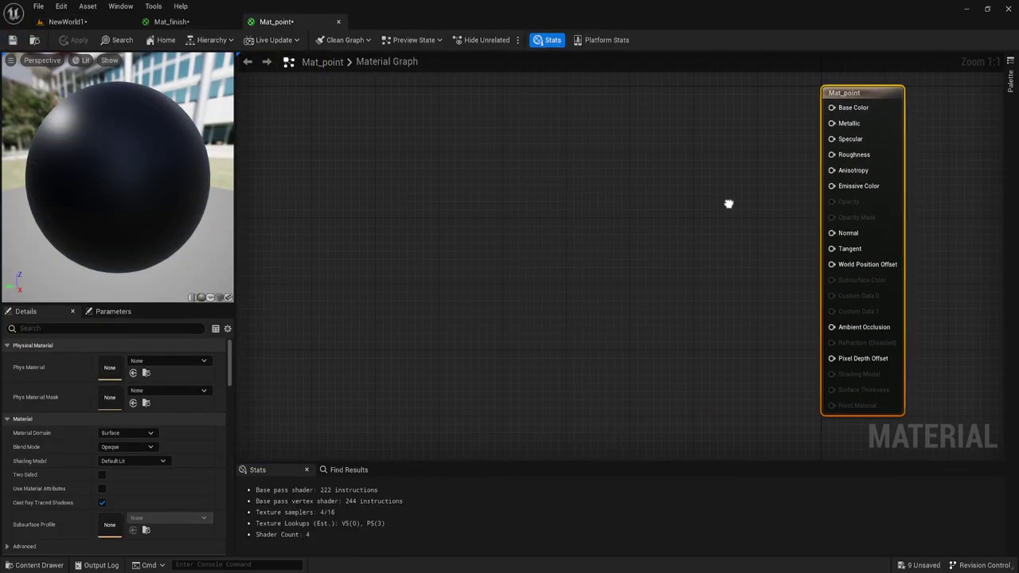
Keep Surface domain, set Blend Mode to Translucent and Shading Model to Unlit, and enable Two Sided
right_drag(646, 200, 741, 210)
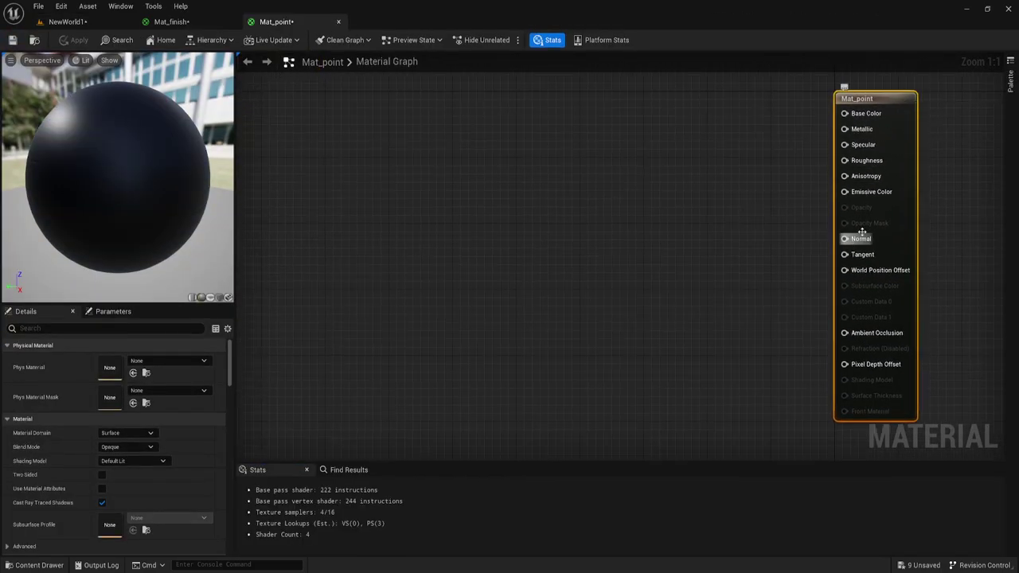
click(135, 434)
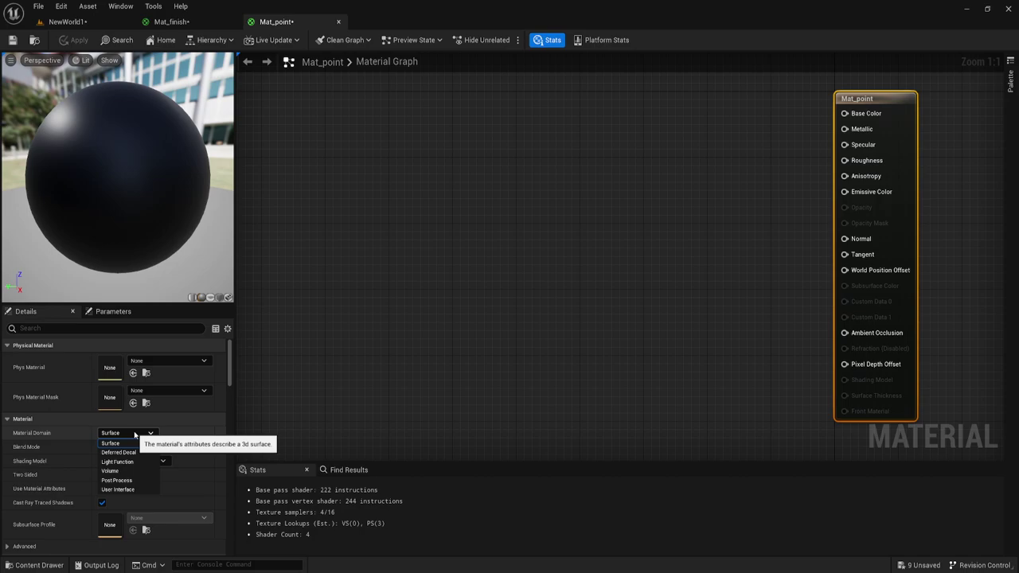
click(132, 443)
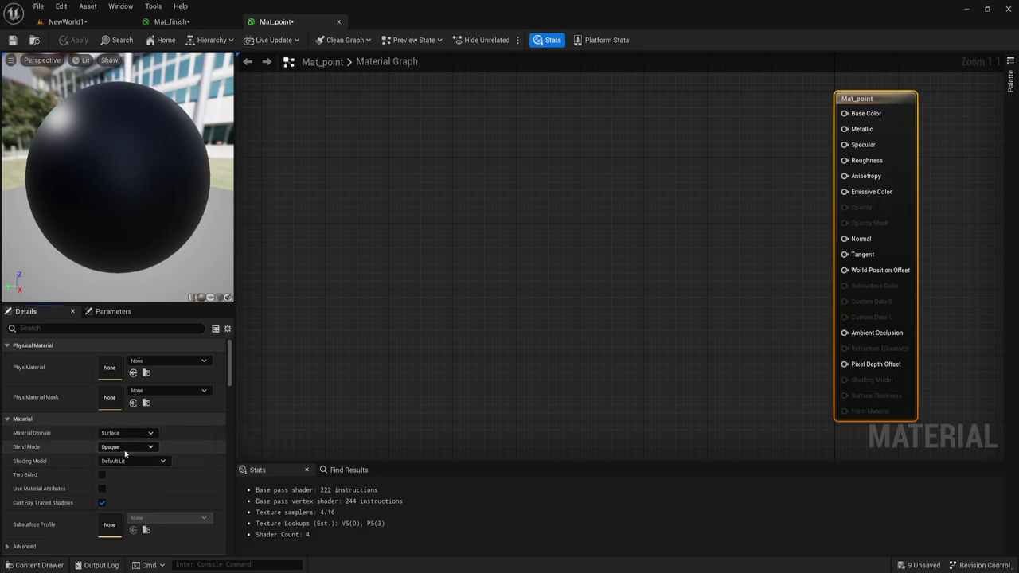
click(132, 447)
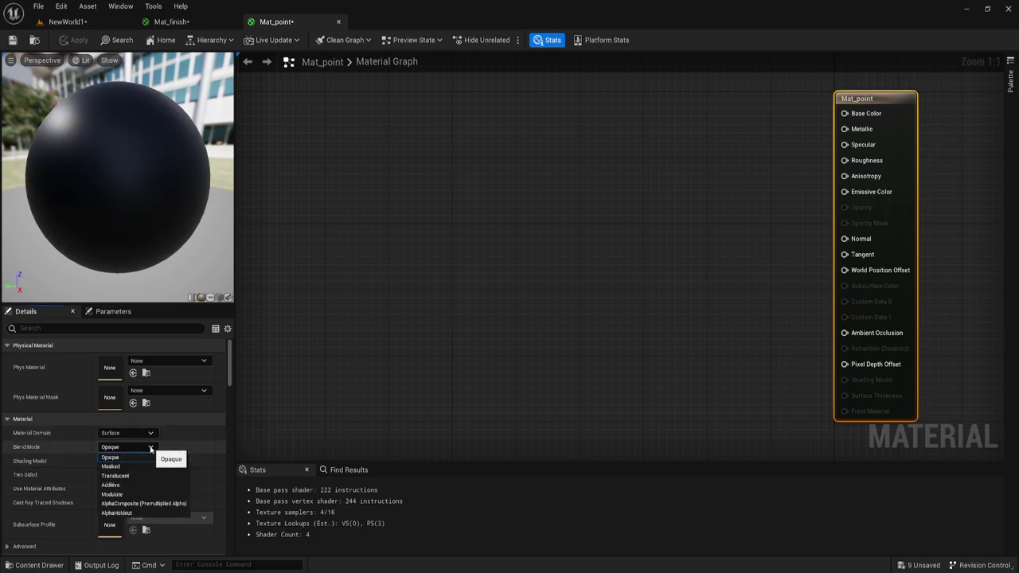
click(134, 476)
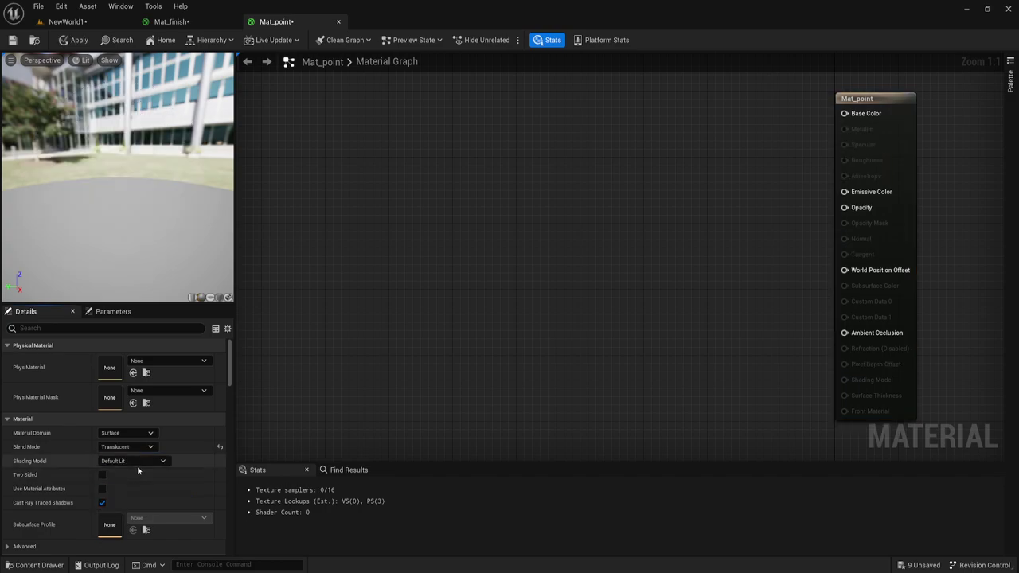
click(130, 461)
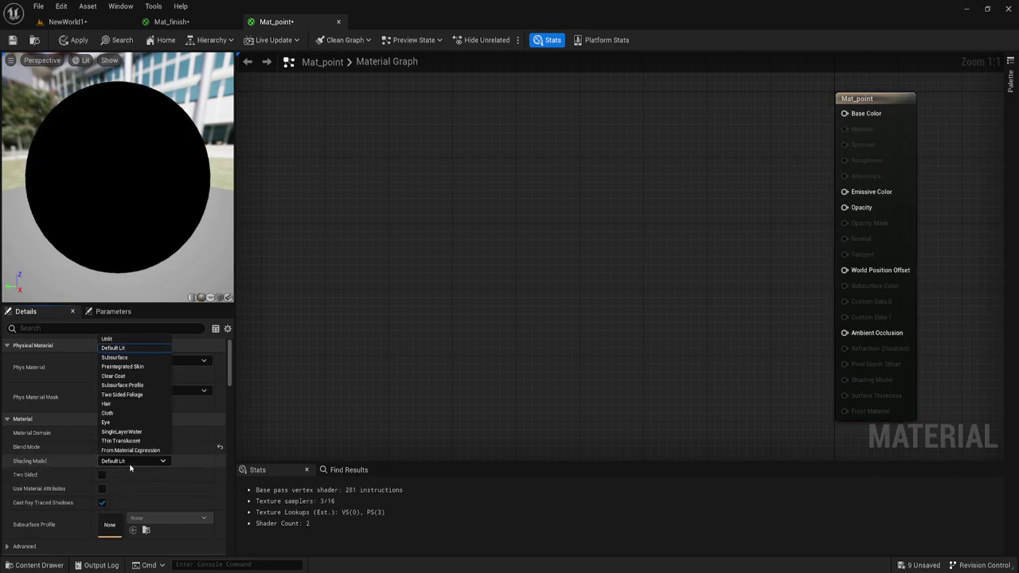
click(133, 341)
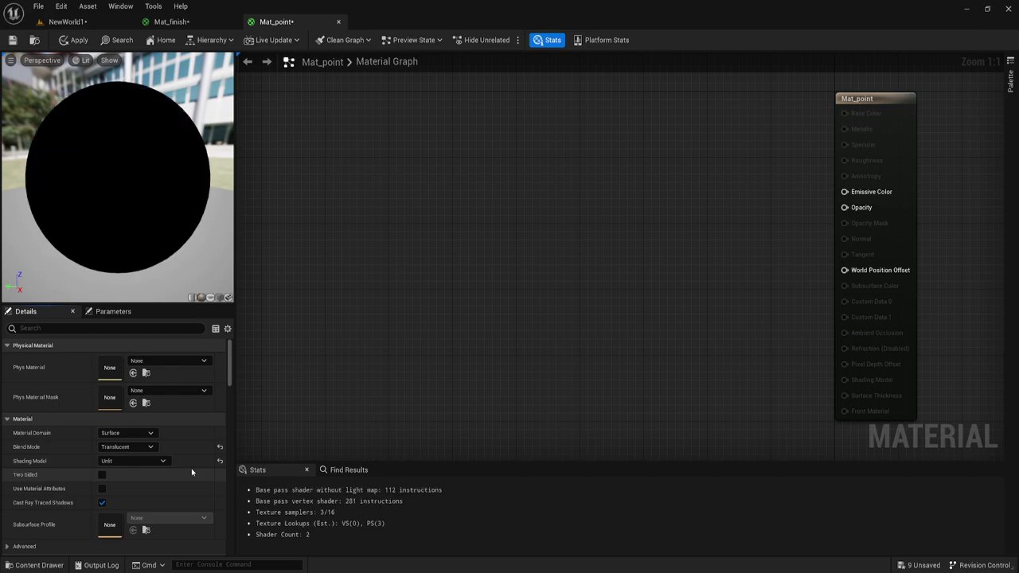
click(102, 475)
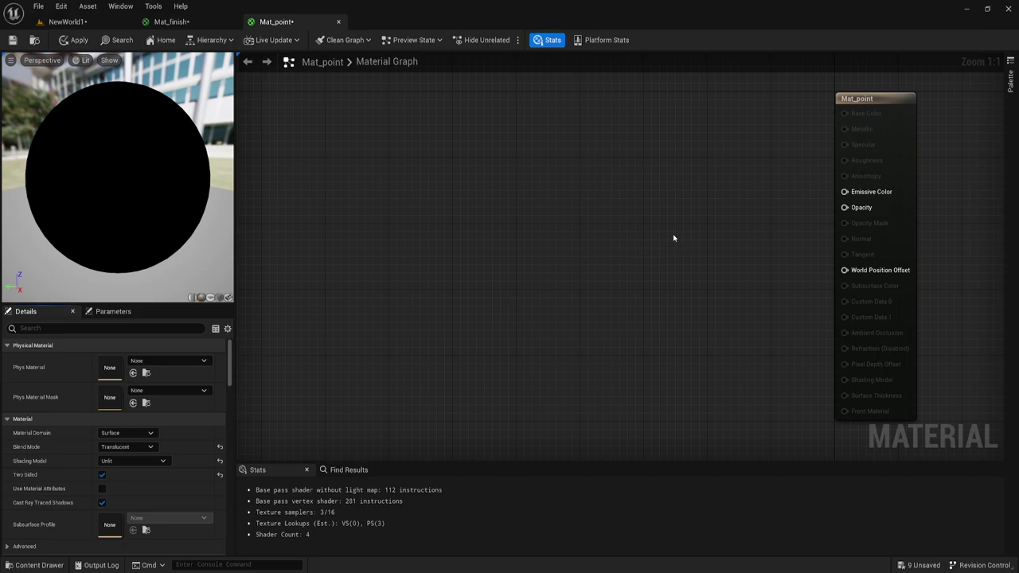
right_drag(684, 217, 688, 216)
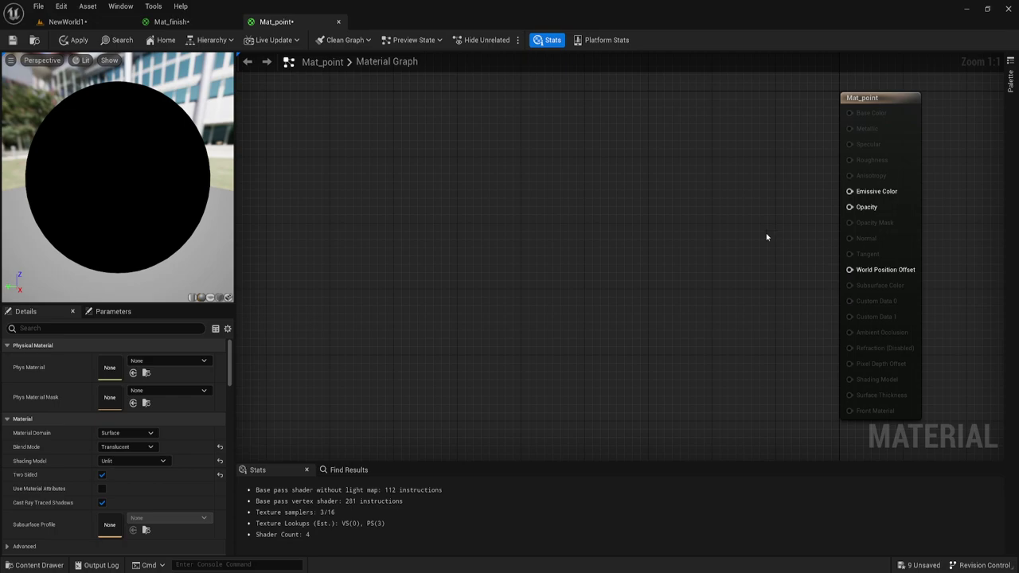
right_drag(481, 258, 431, 233)
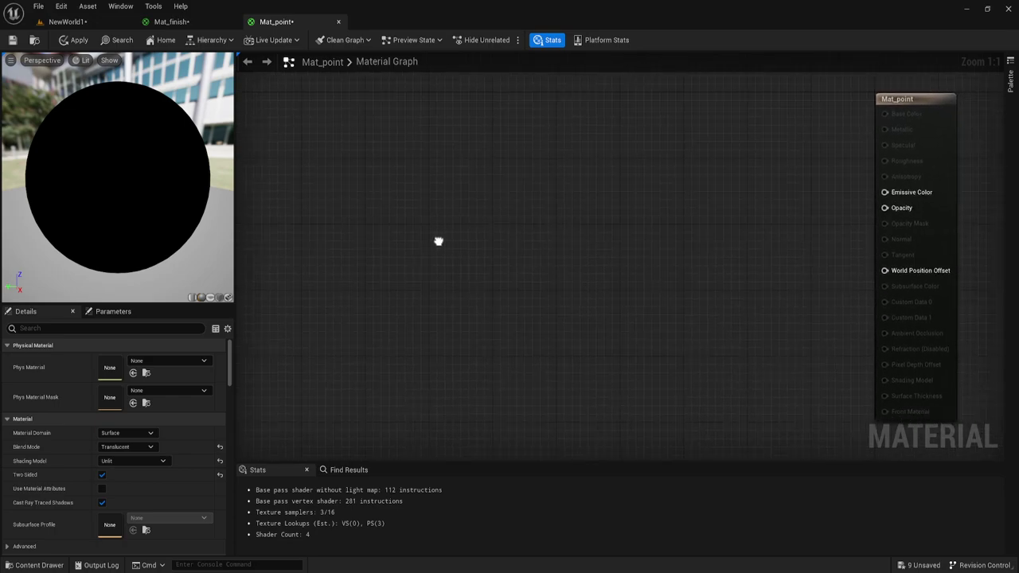
Search the node list for 'texture', then remove an accidentally placed Texture Sample node
right_click(334, 256)
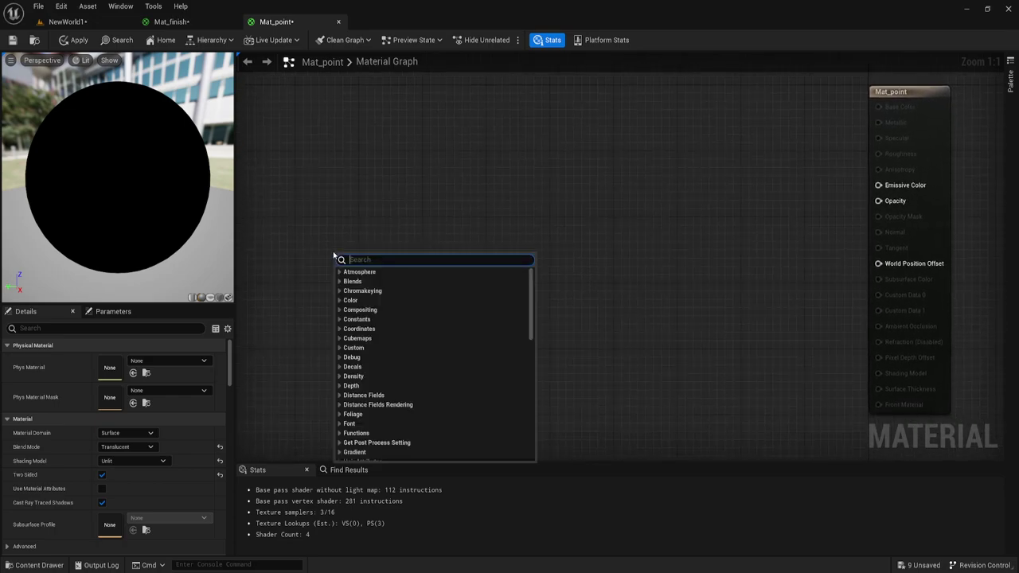
text(text)
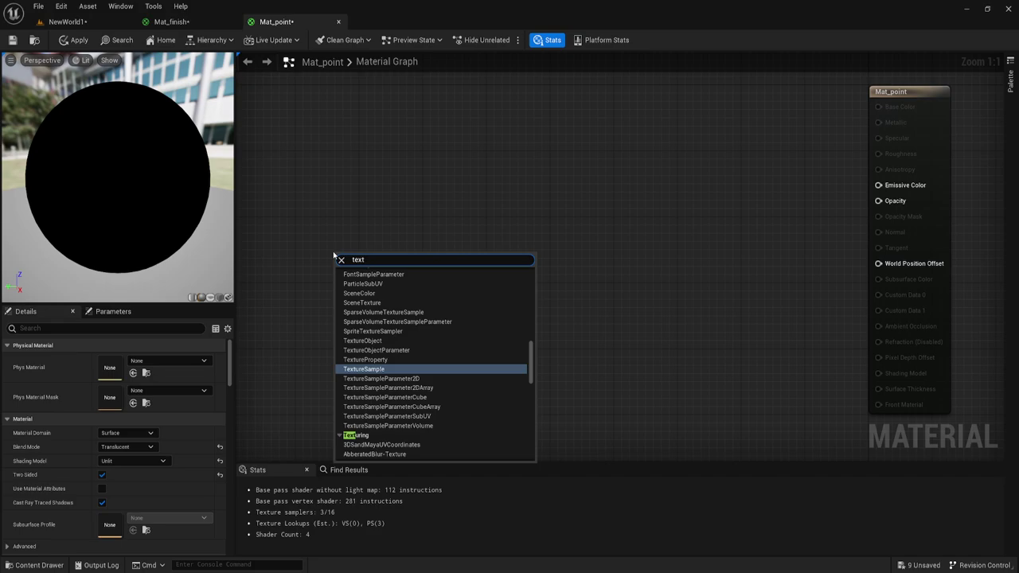
text(ure)
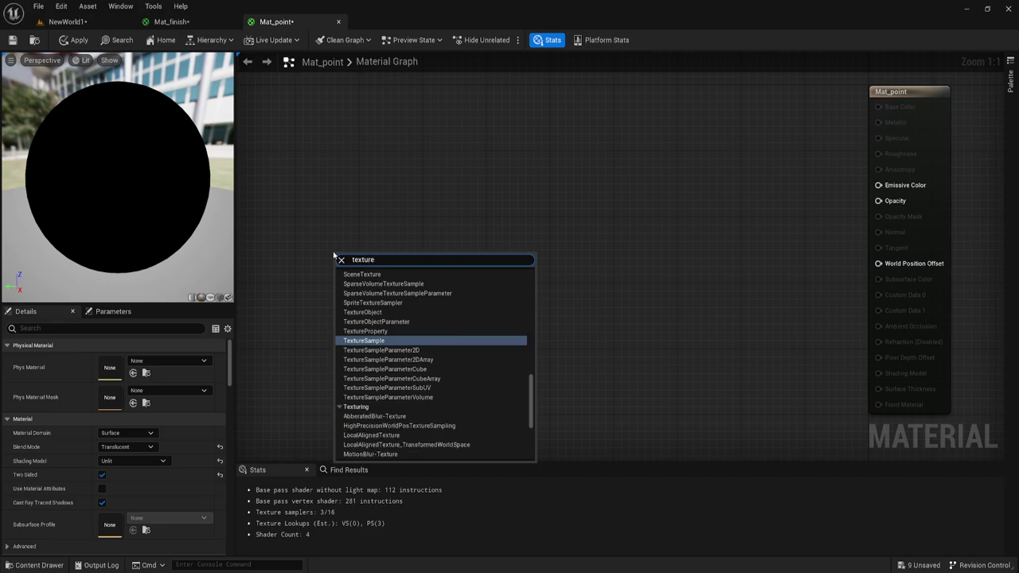
scroll(382, 353, down, 2)
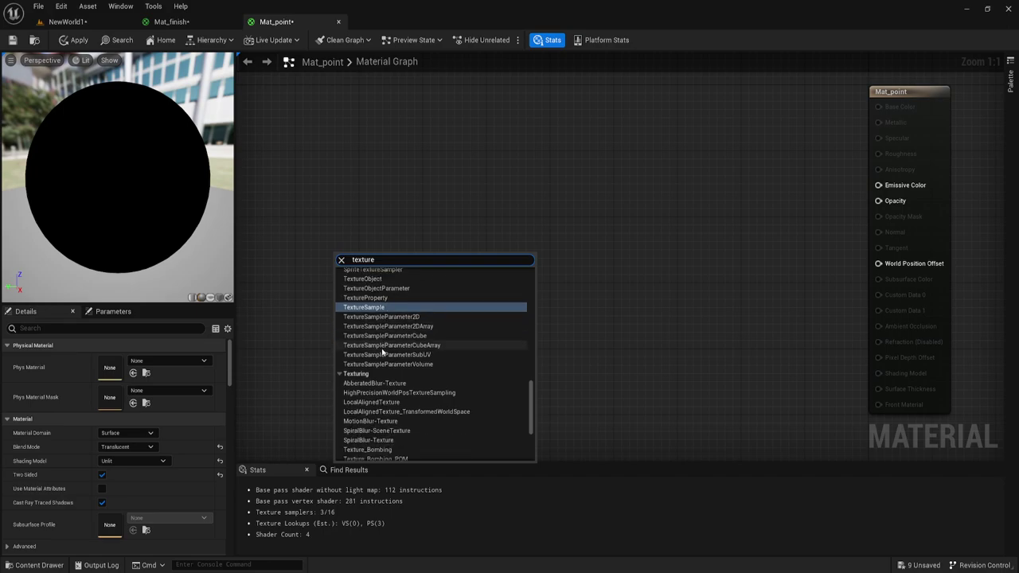
scroll(382, 353, up, 3)
scroll(382, 353, up, 2)
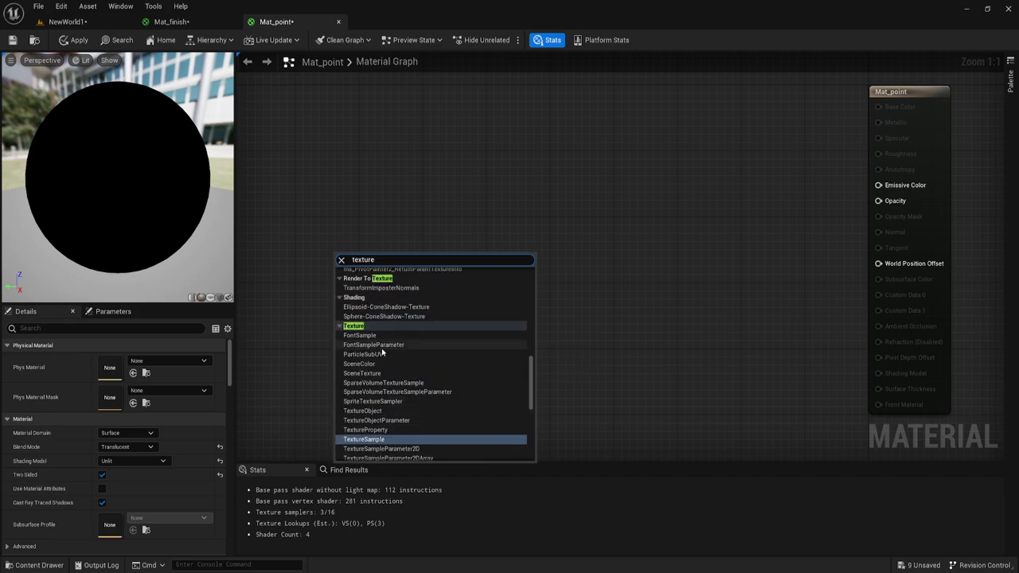
key(Escape)
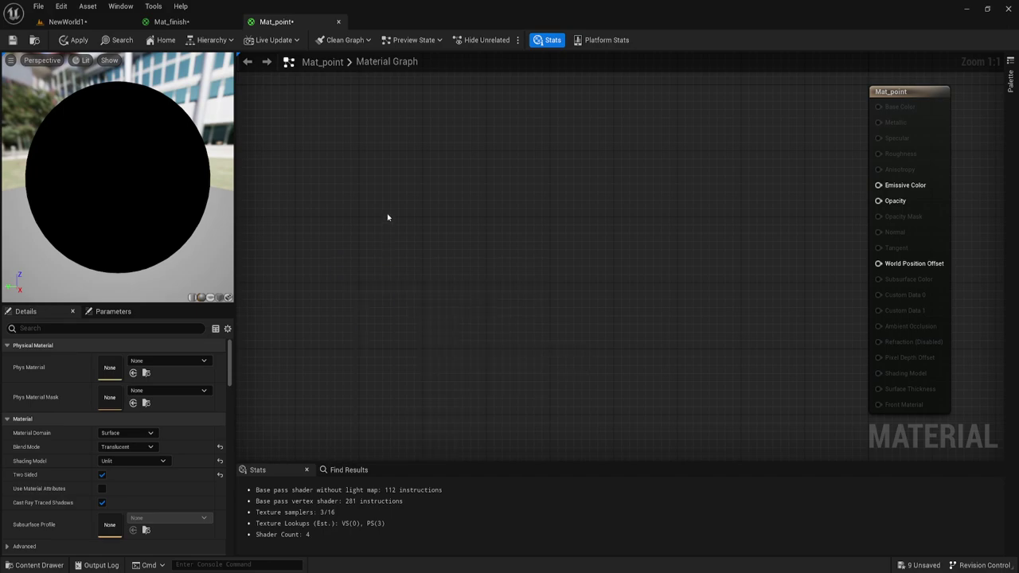
click(390, 264)
key(Delete)
Search 'texture c' and place a TextureCoordinate node in the graph
right_click(401, 318)
text(text)
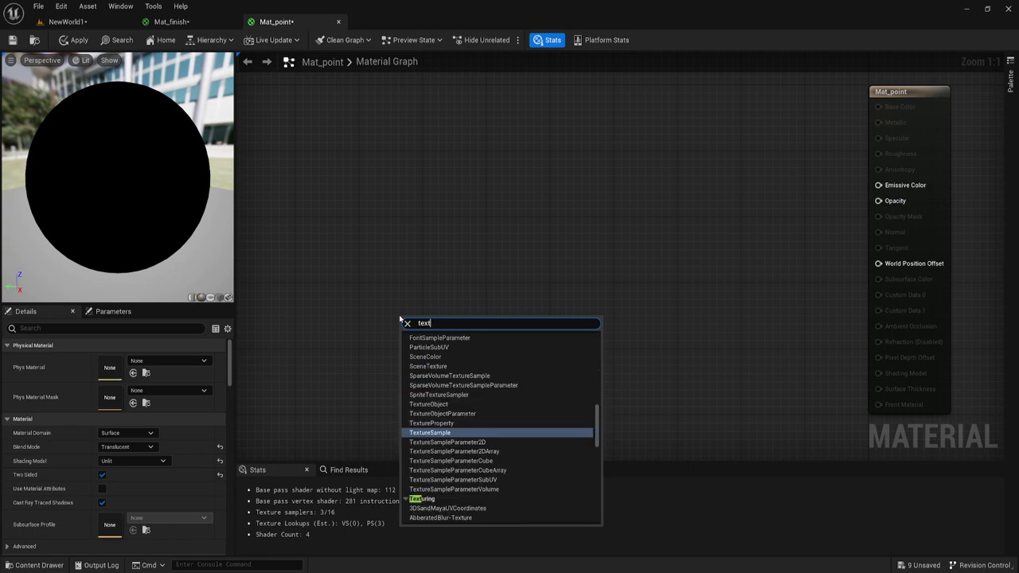
text(ure cc)
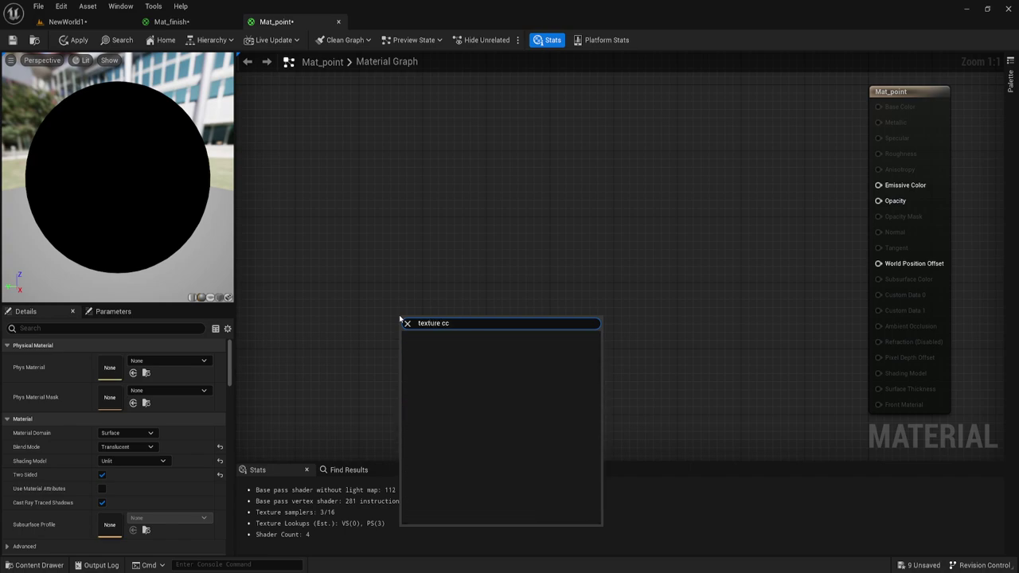
key(BackSpace)
key(Return)
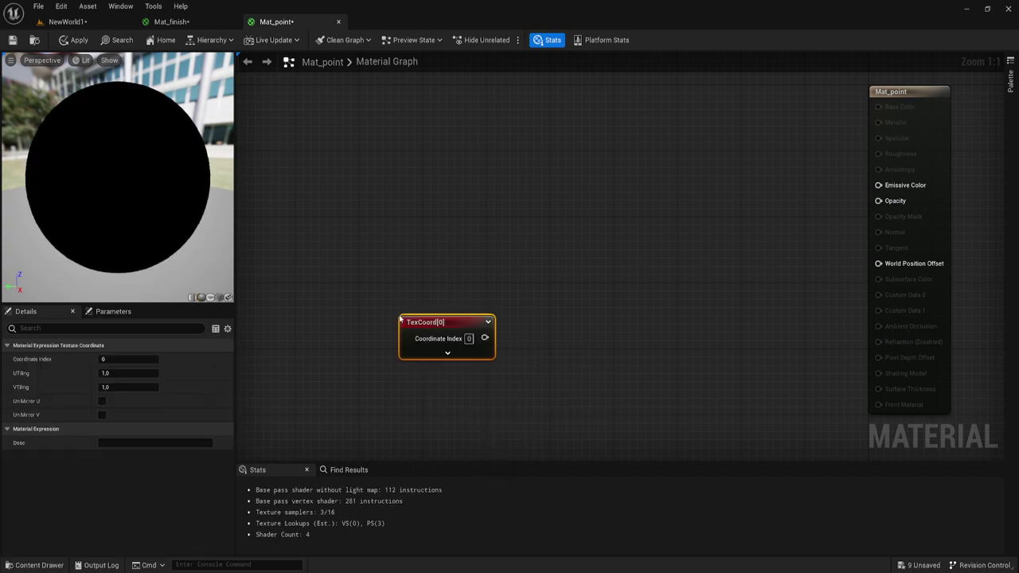
Place a Multiply node beside TexCoord[0] and wire TexCoord's output into its A input
drag(420, 321, 323, 273)
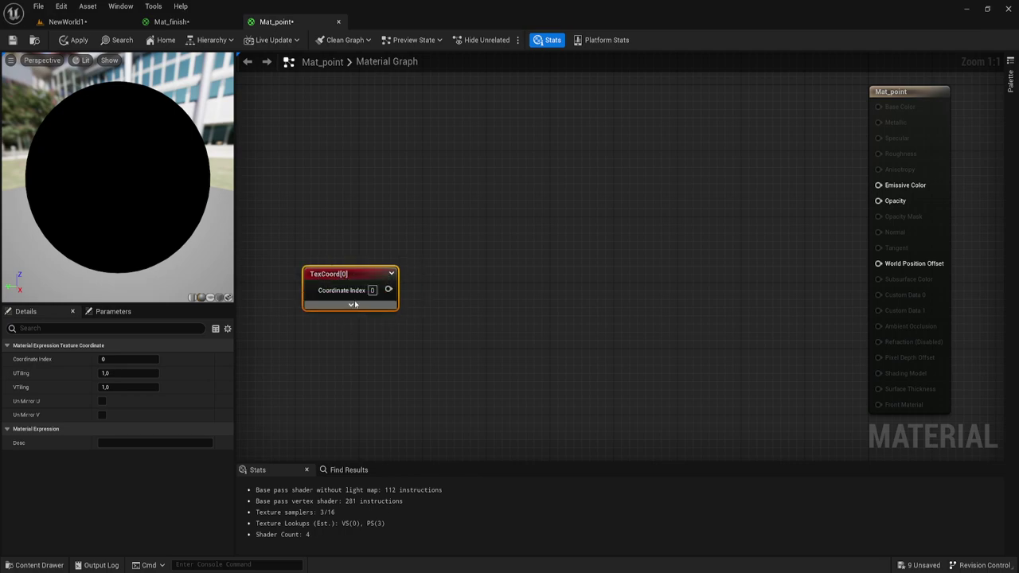
click(350, 304)
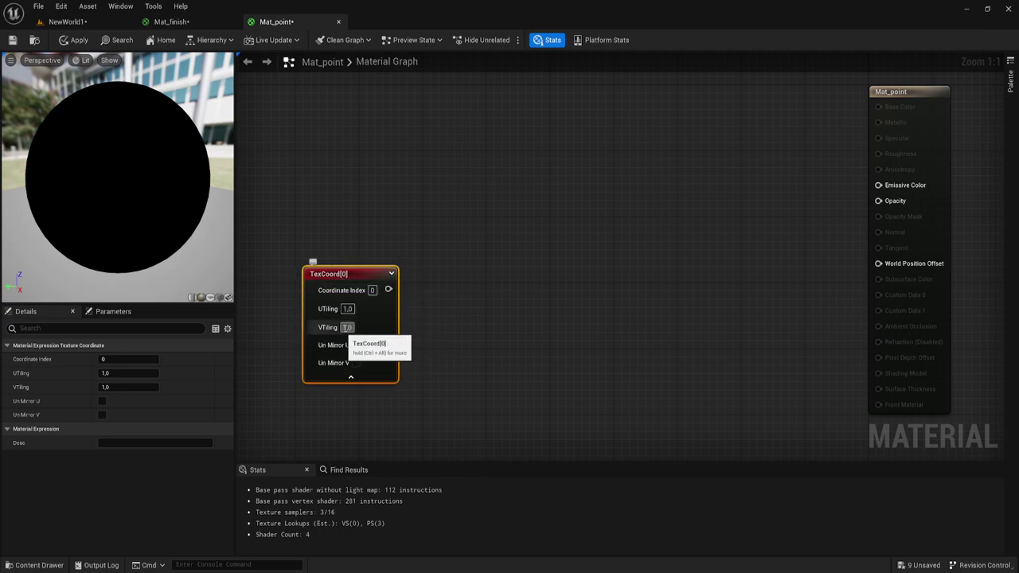
click(351, 376)
right_drag(406, 306, 383, 301)
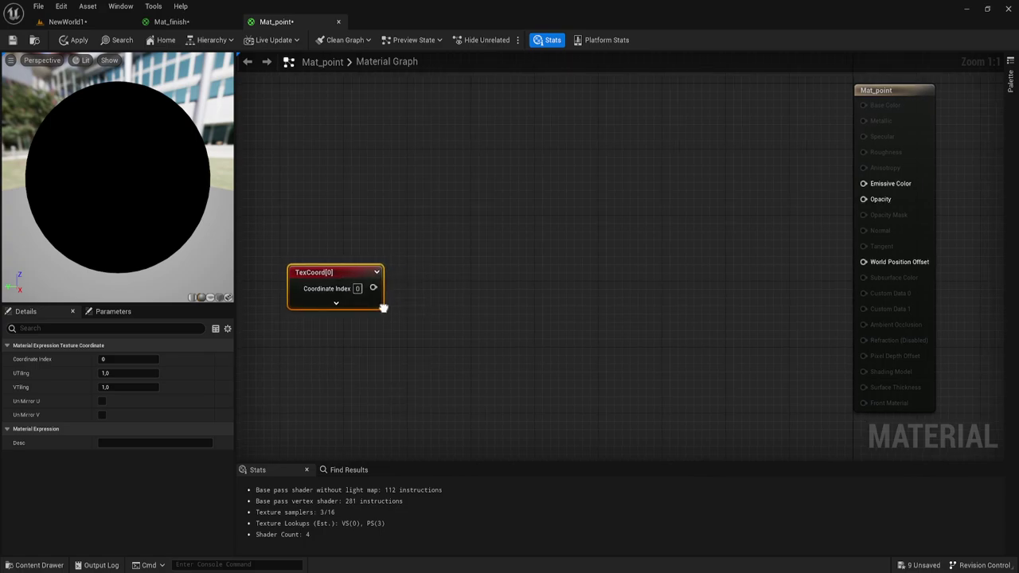
click(424, 288)
mouse_move(424, 288)
mouse_down()
mouse_move(424, 266)
mouse_move(374, 283)
mouse_up()
mouse_move(389, 339)
right_down()
mouse_move(457, 316)
mouse_move(445, 317)
right_up()
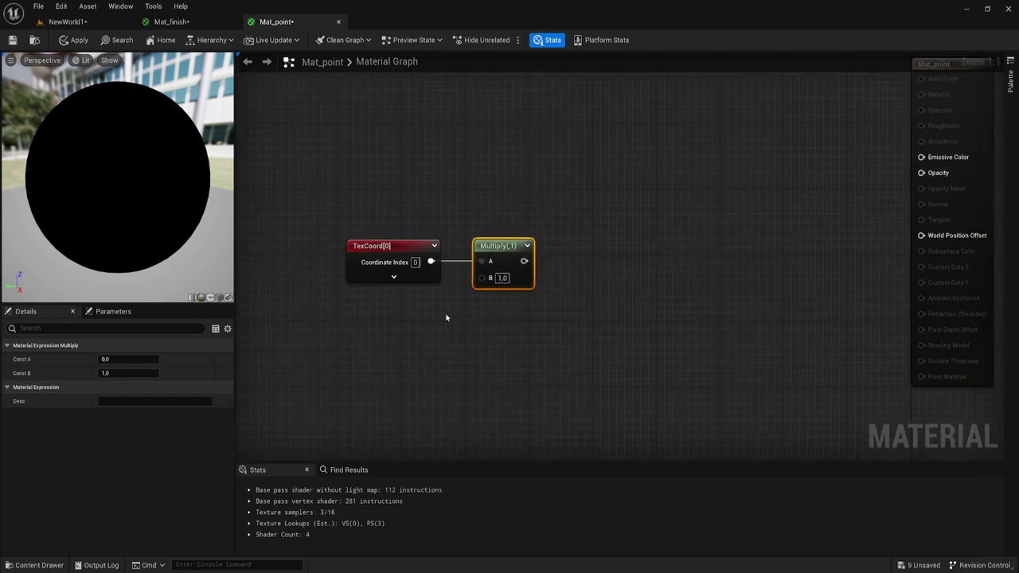
Add a scalar parameter named SizeX below TexCoord
click(366, 332)
text(s)
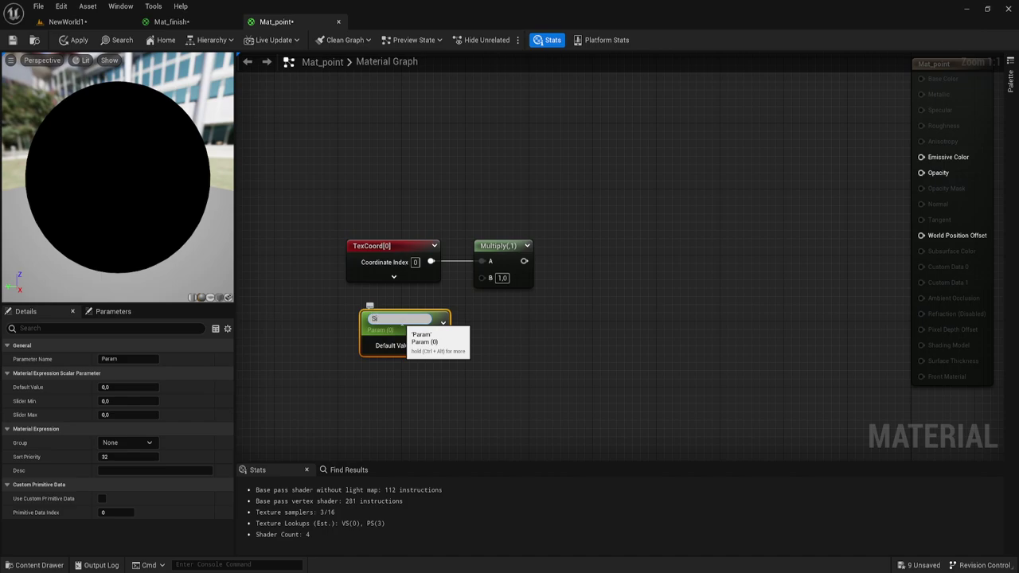
key(Return)
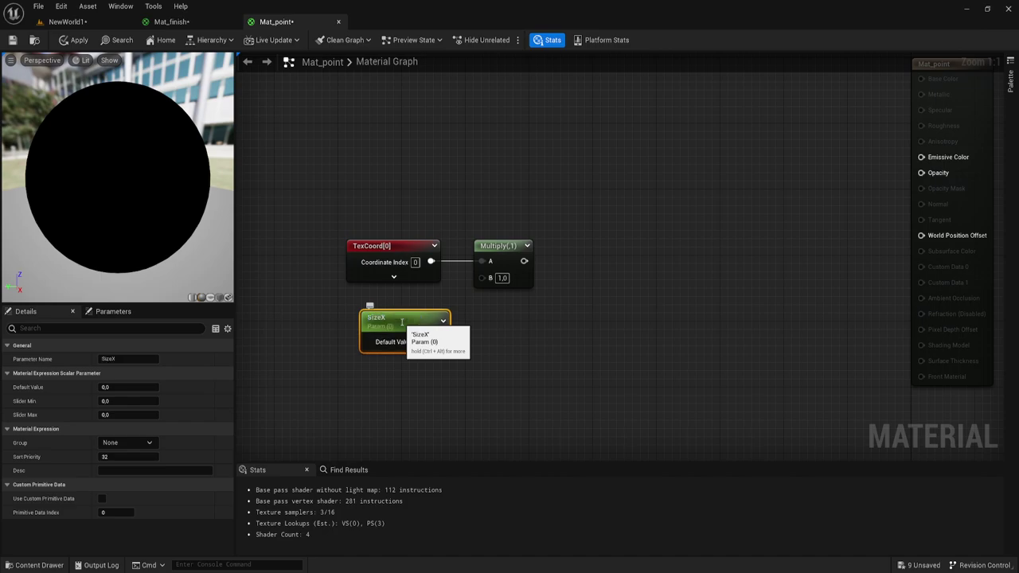
Duplicate SizeX as a SizeY parameter, then search 'appe' from SizeX's output
key(ctrl+d)
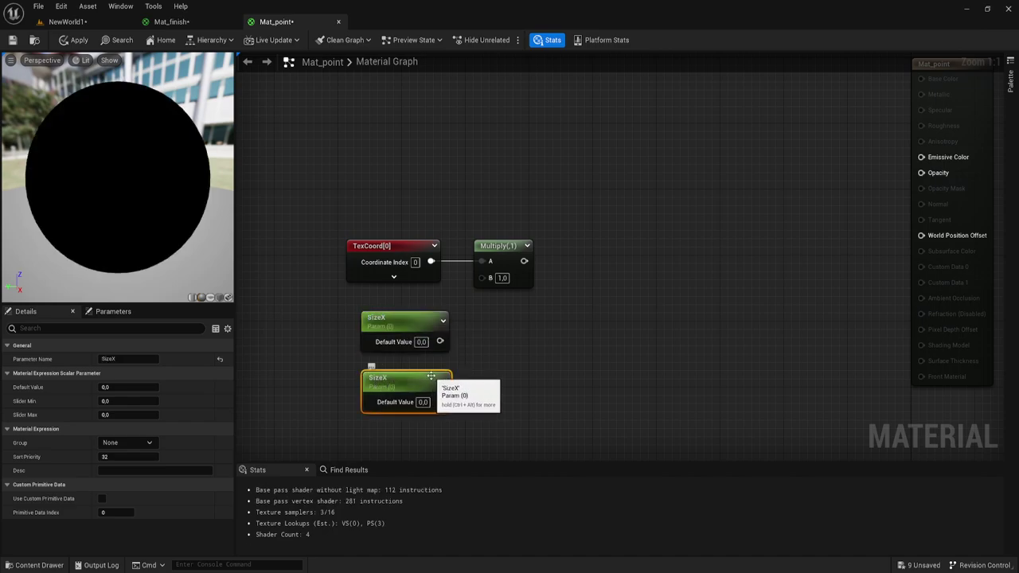
double_click(382, 379)
click(387, 380)
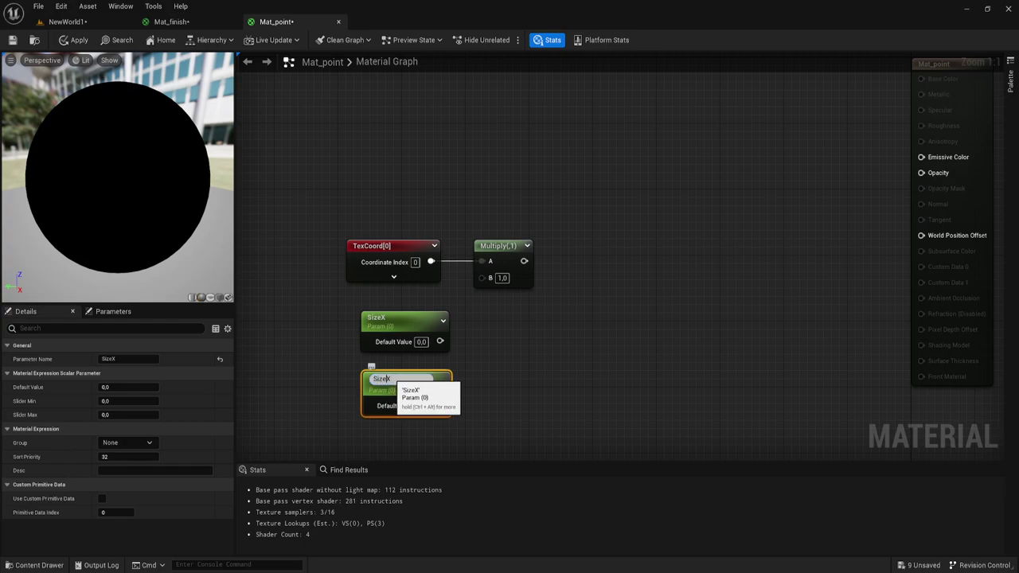
key(BackSpace)
text(Y)
key(Return)
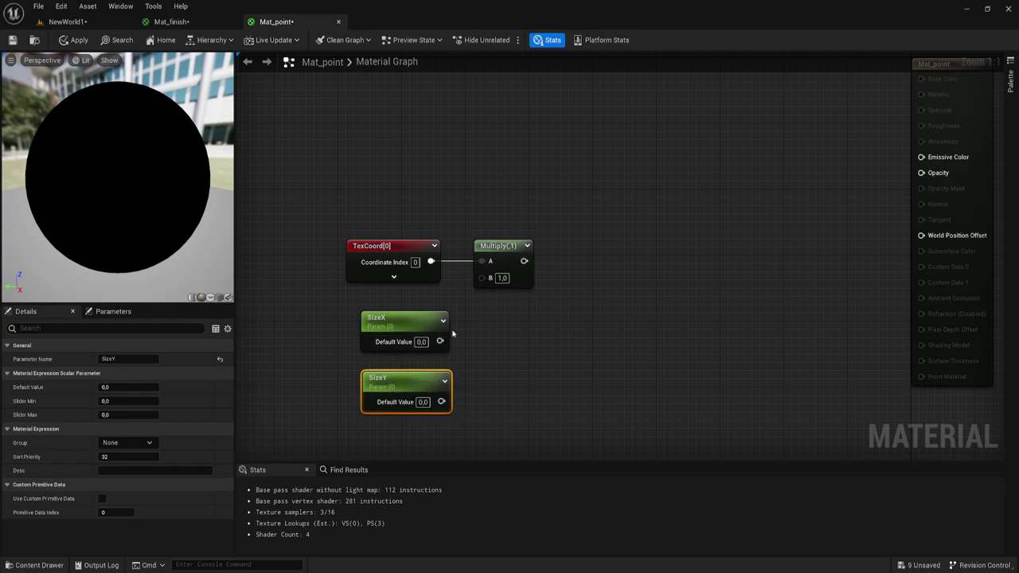
drag(440, 342, 546, 360)
text(a)
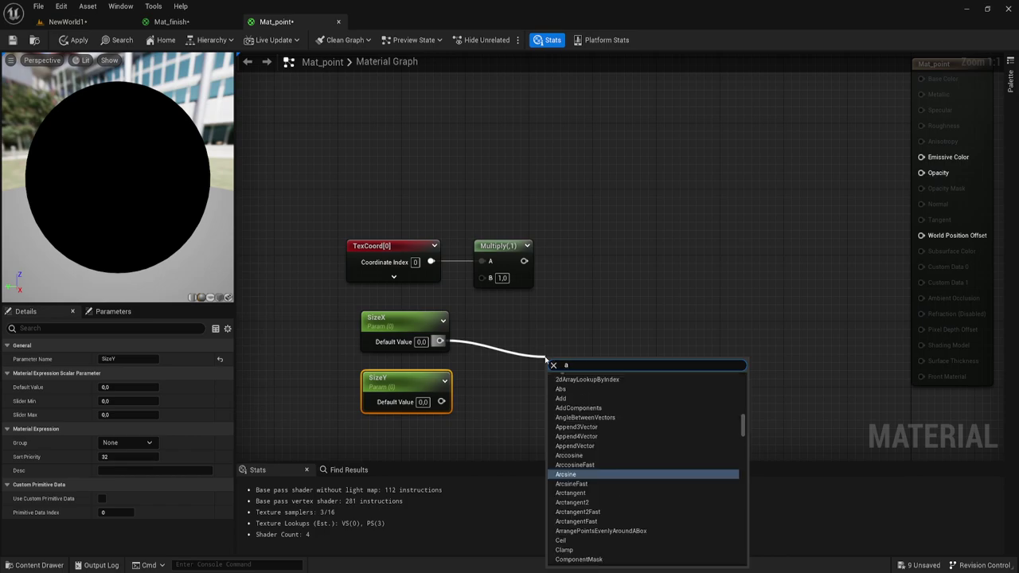
text(ppe)
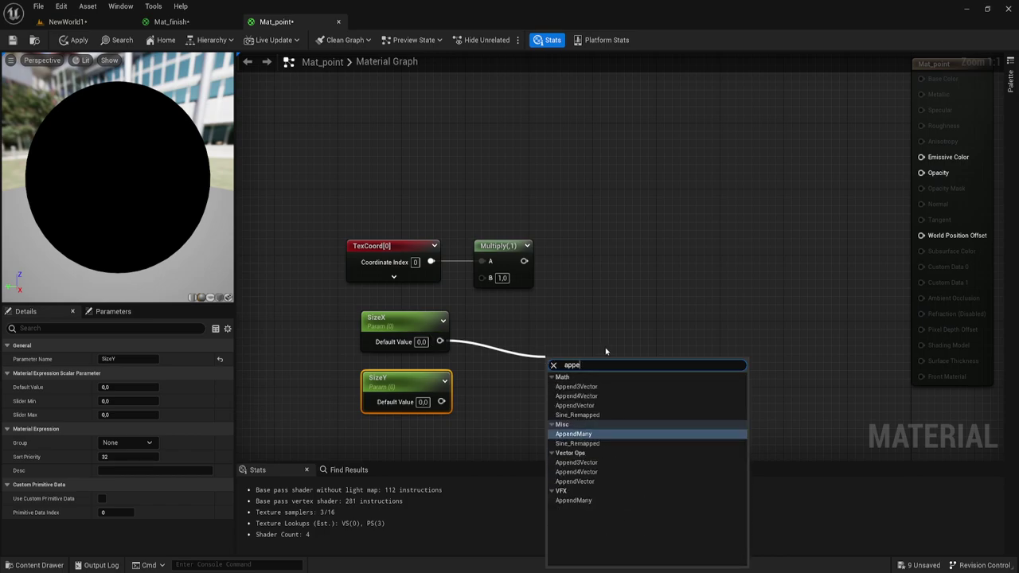
Append SizeX and SizeY into Multiply's B input, with SizeX set to 1 and SizeY to 3
click(620, 482)
drag(561, 396, 441, 401)
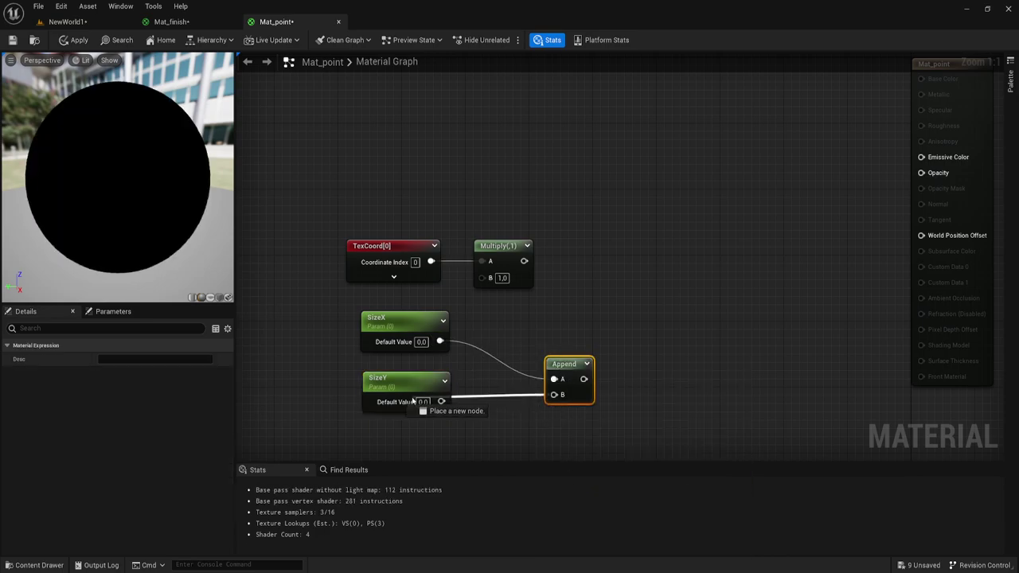
mouse_move(577, 377)
mouse_down()
mouse_move(489, 358)
mouse_move(483, 276)
mouse_up()
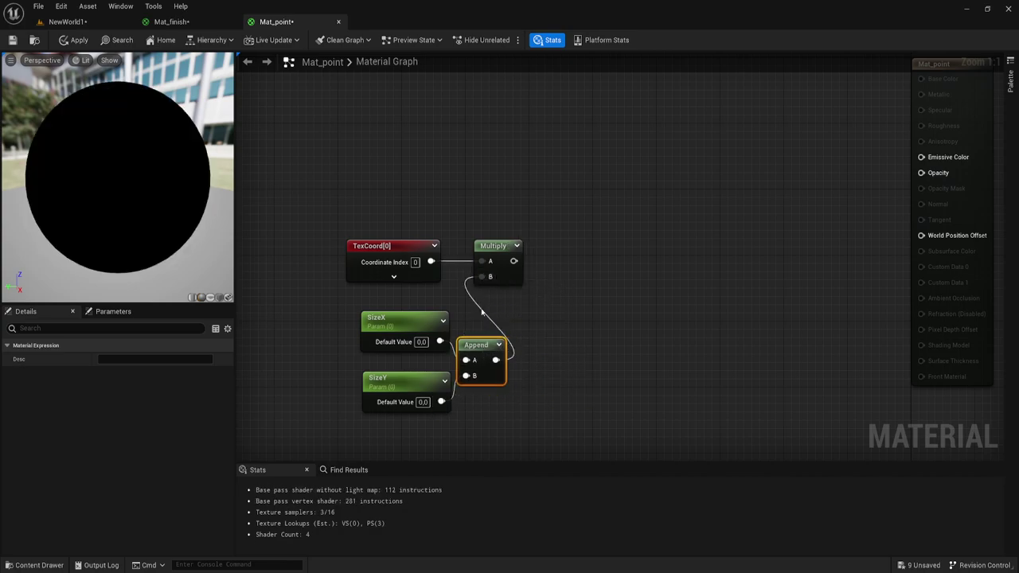
click(421, 342)
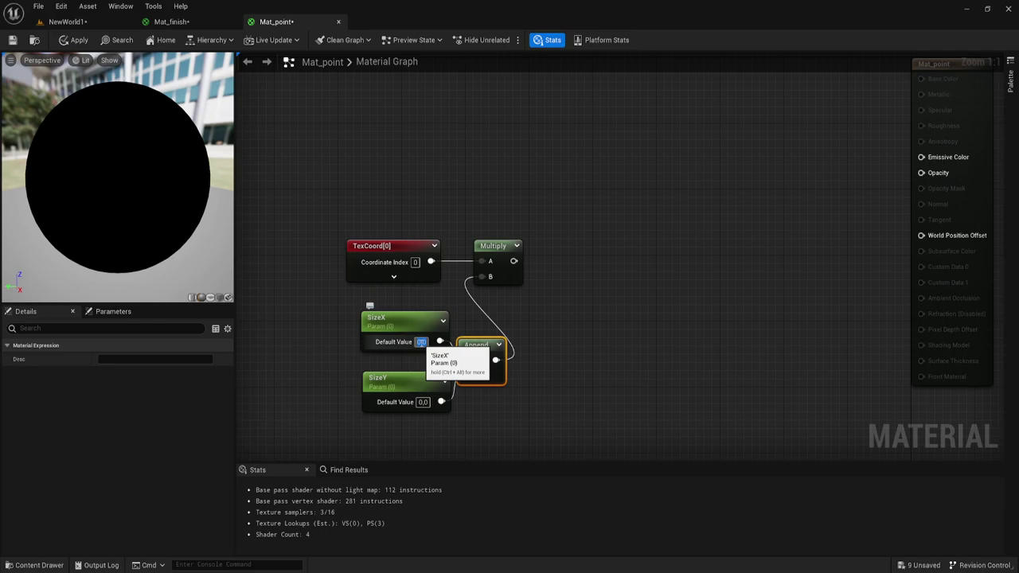
text(1)
click(422, 402)
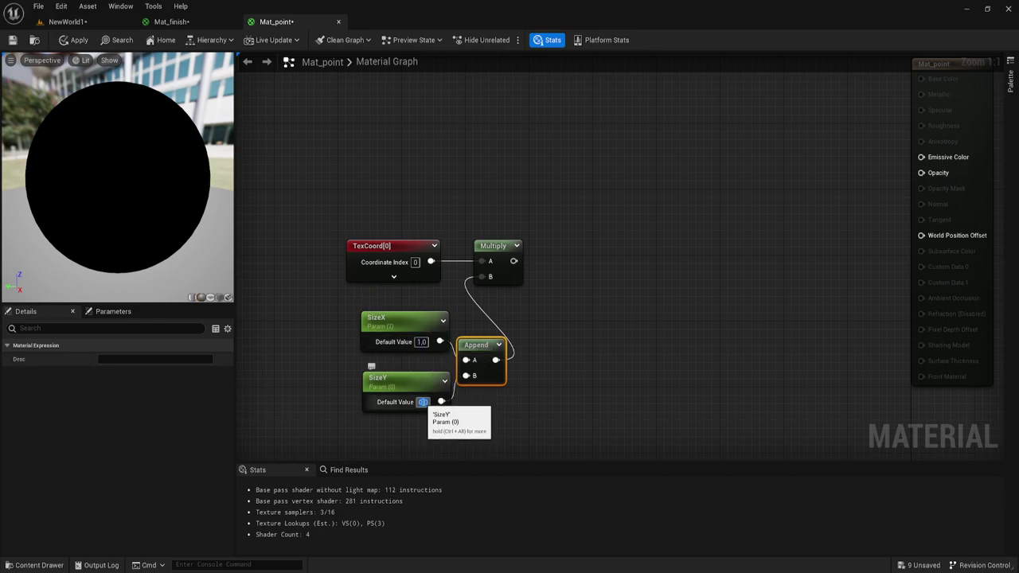
text(3)
Move the SizeX, SizeY and Append nodes up and left to tidy the graph
drag(481, 421, 416, 317)
drag(382, 370, 328, 348)
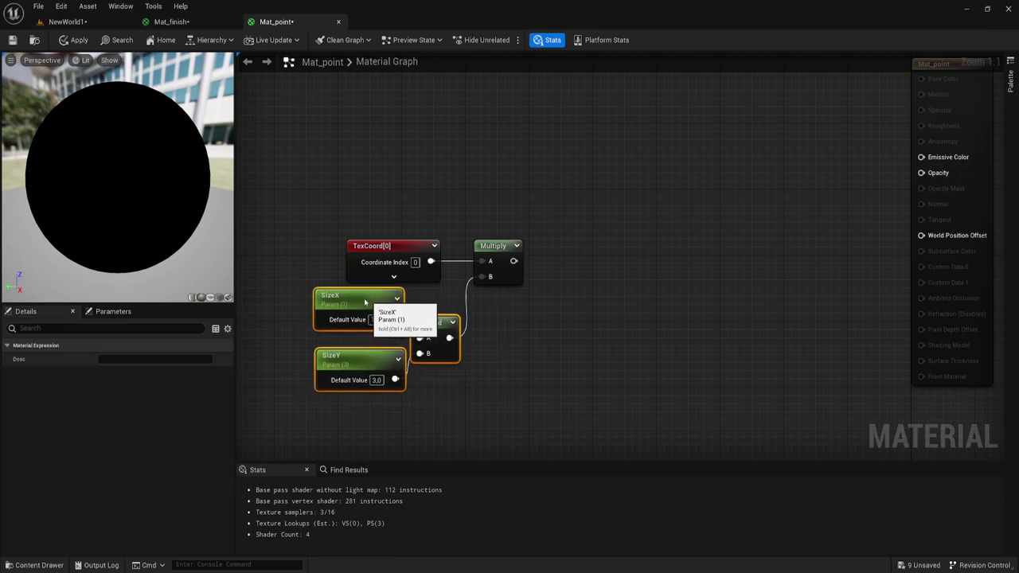
click(307, 409)
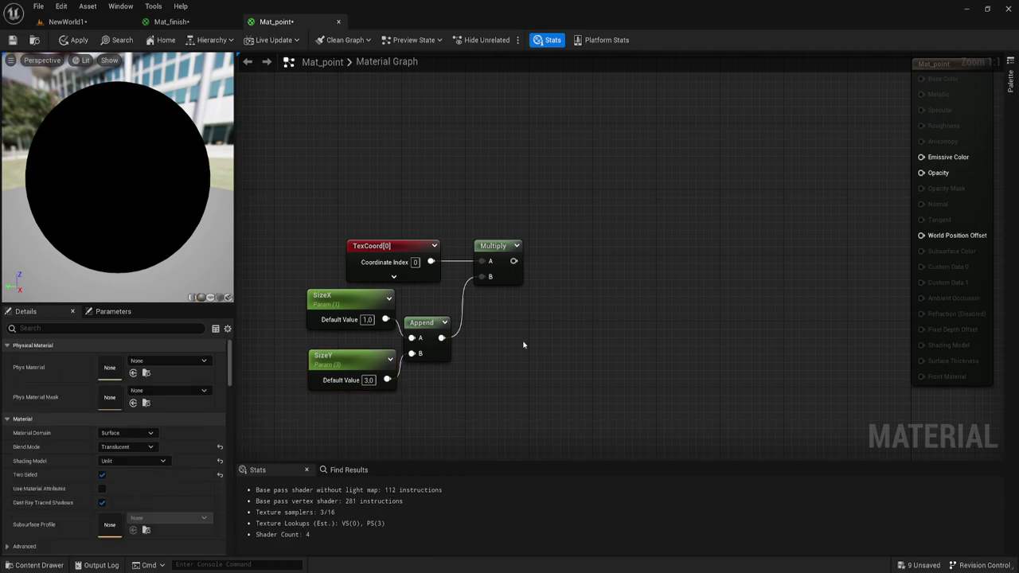
right_drag(544, 337, 483, 343)
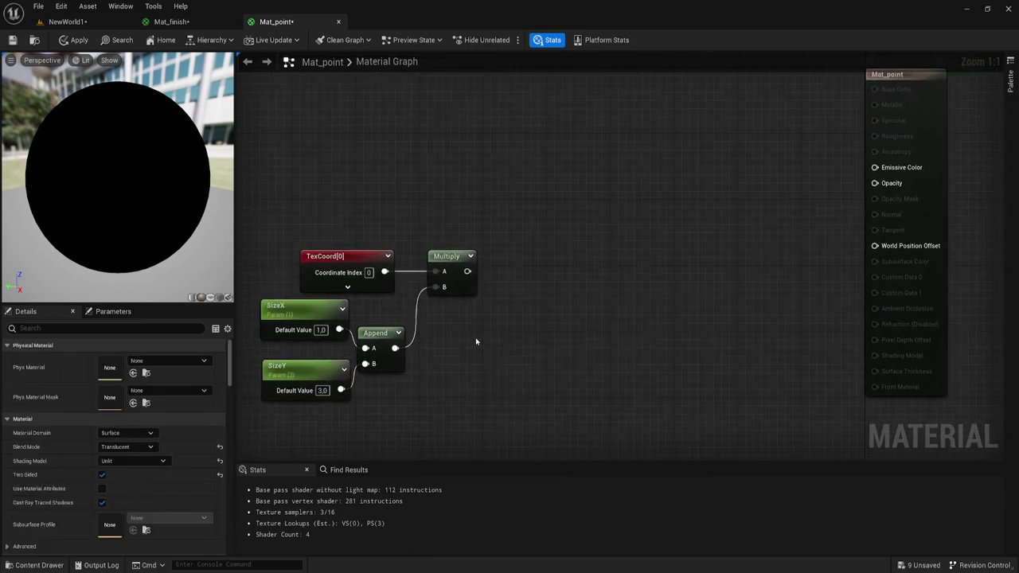
drag(467, 272, 515, 263)
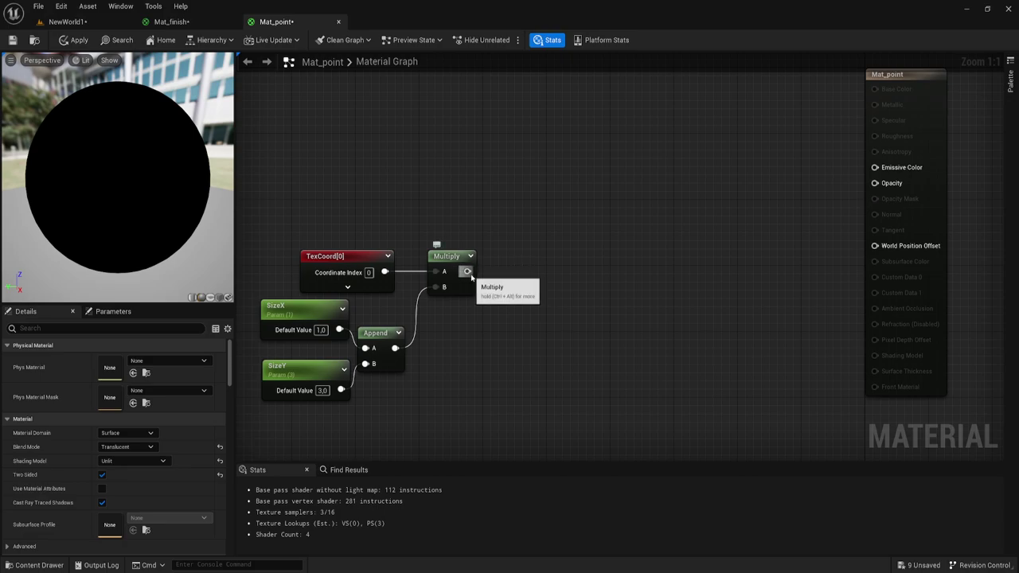
click(527, 246)
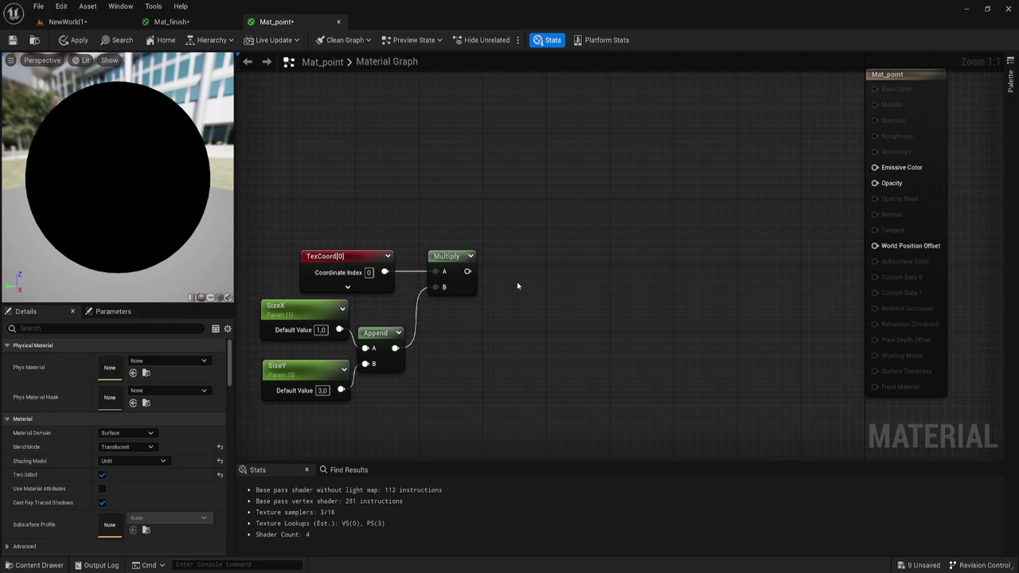
right_drag(517, 285, 527, 327)
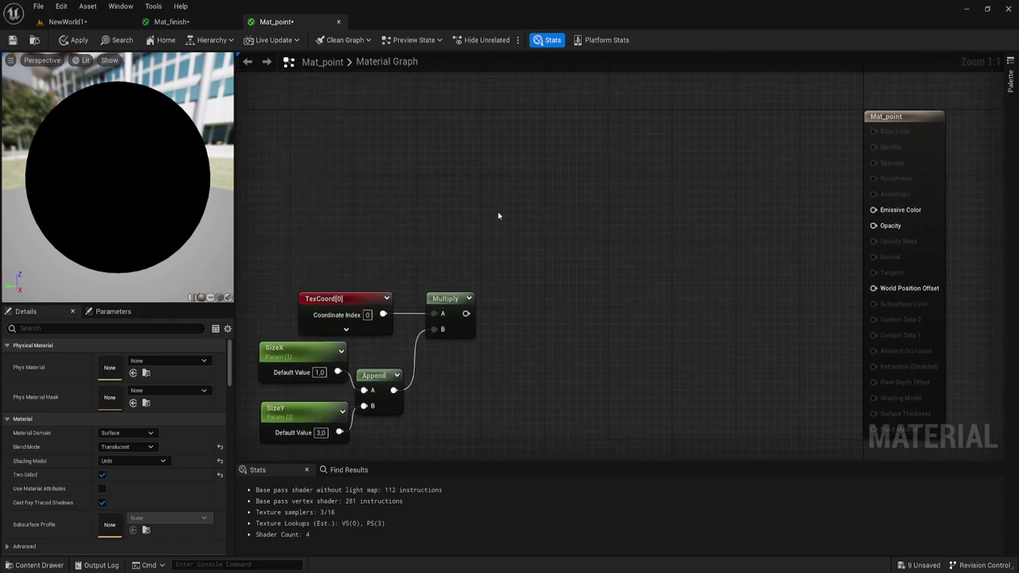
Search 'Gene' and add the GeneratedBand function node to the graph
right_click(483, 177)
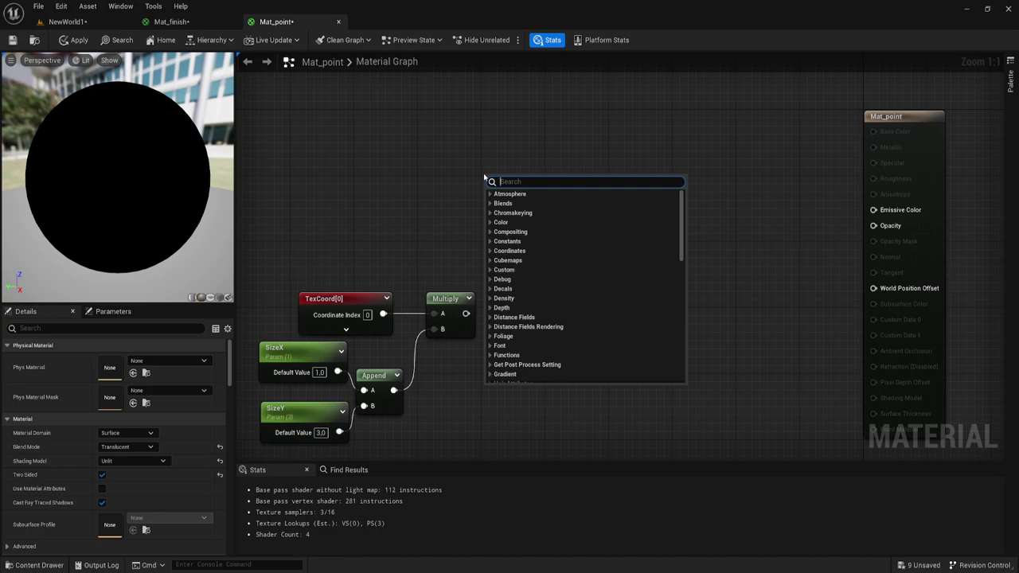
text(Gene)
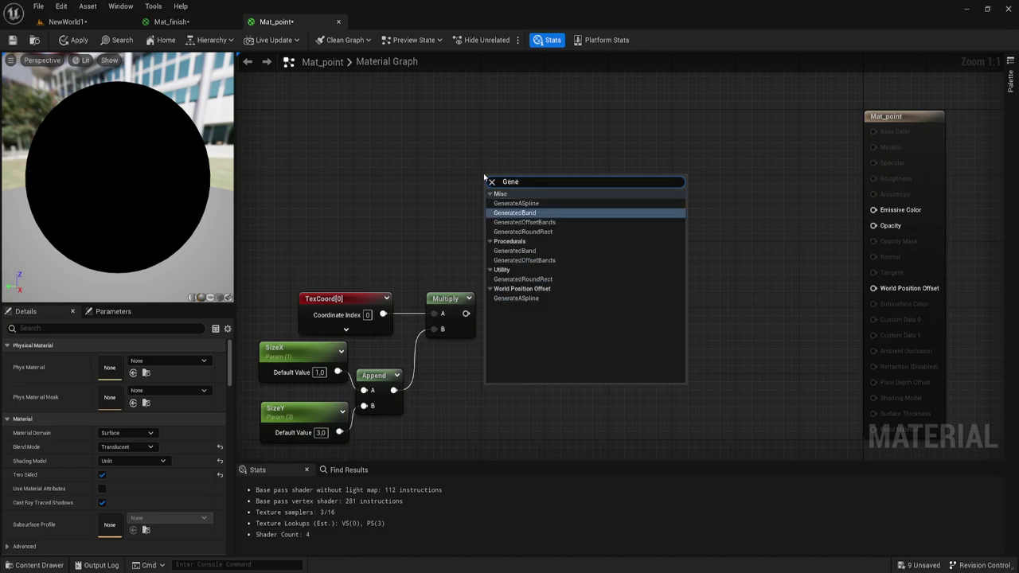
click(518, 212)
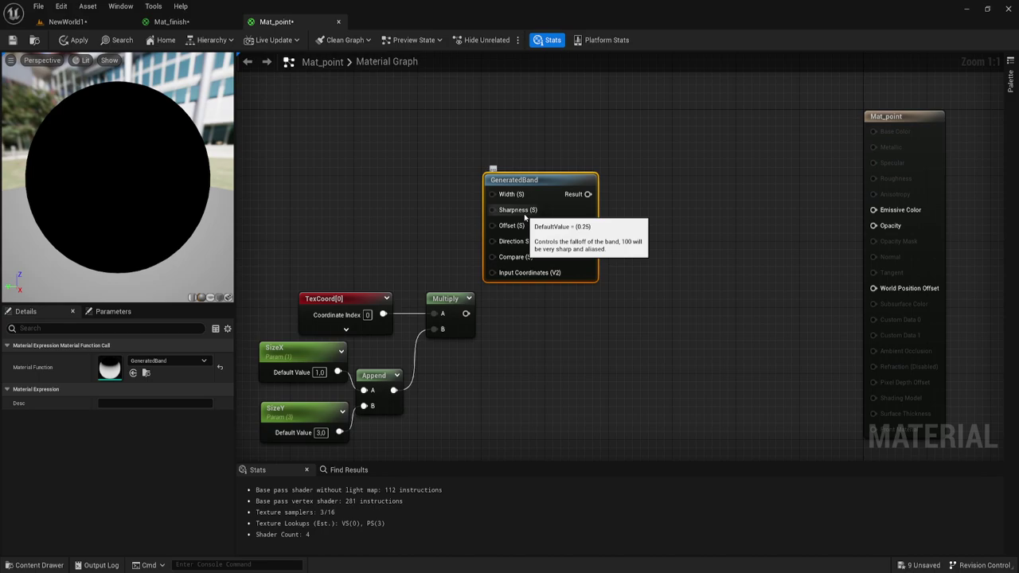
right_drag(539, 189, 564, 194)
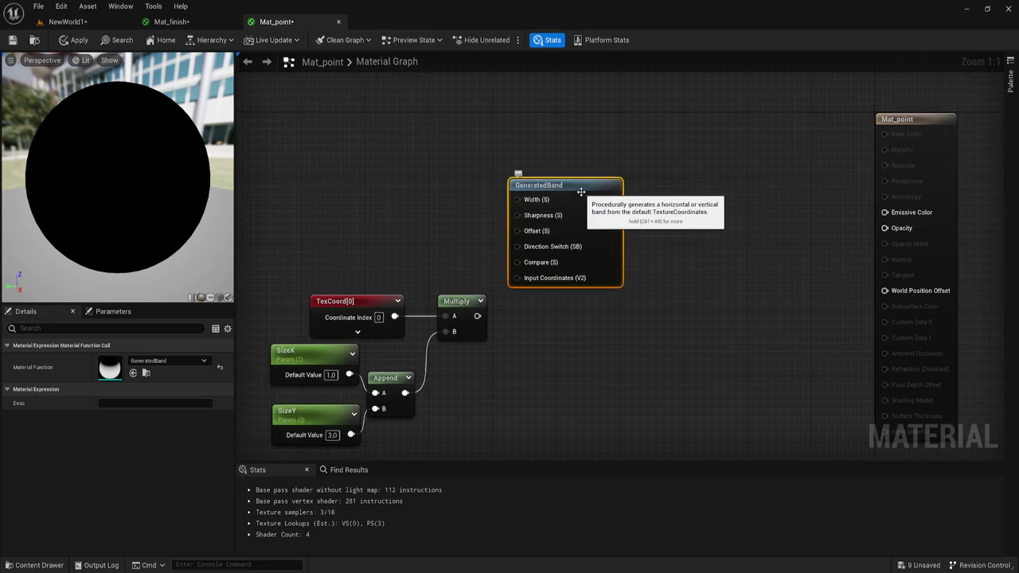
Preview the GeneratedBand node's output on a cube preview mesh
right_click(581, 191)
click(620, 206)
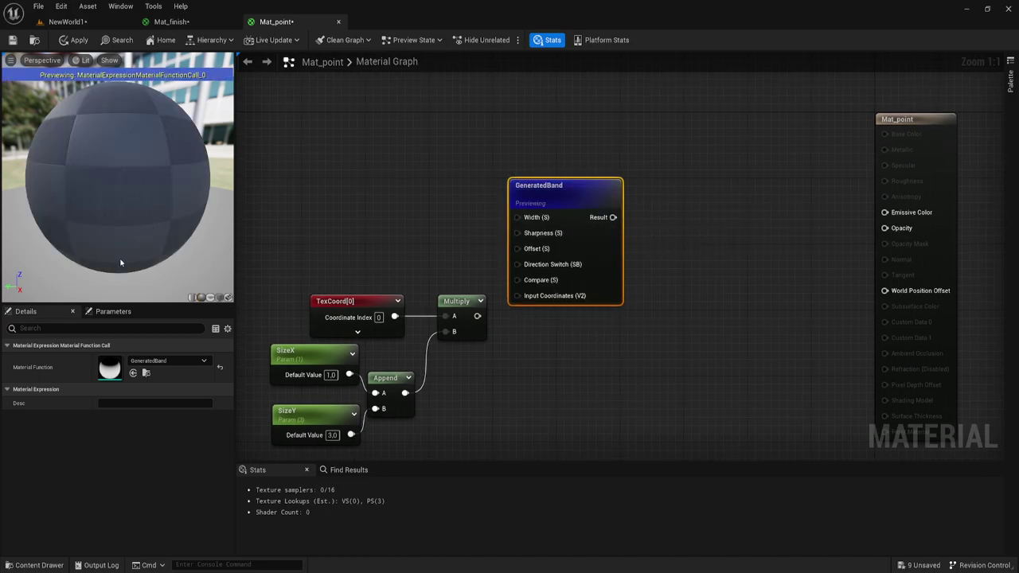
click(220, 297)
scroll(180, 191, down, 5)
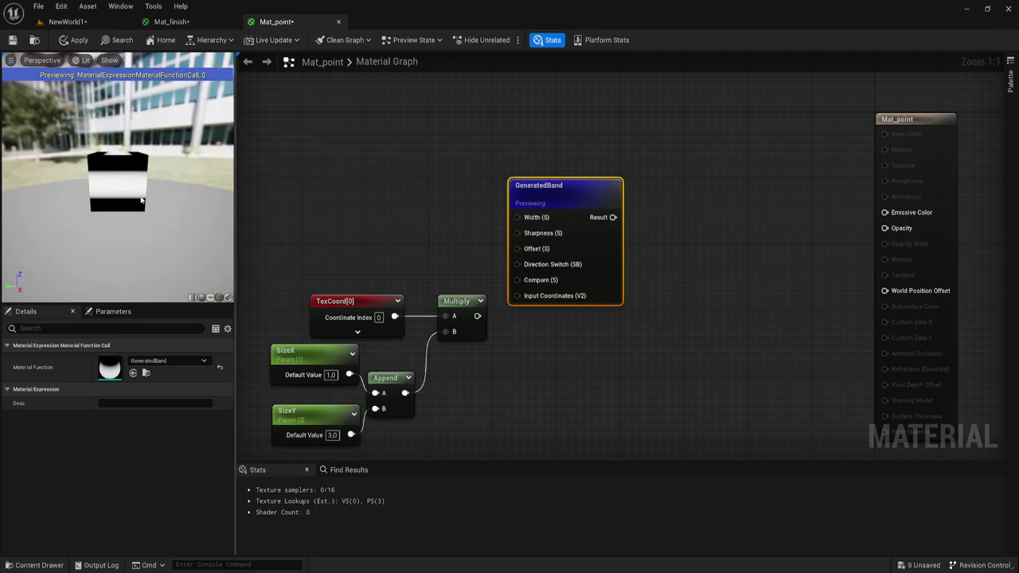
drag(157, 173, 183, 199)
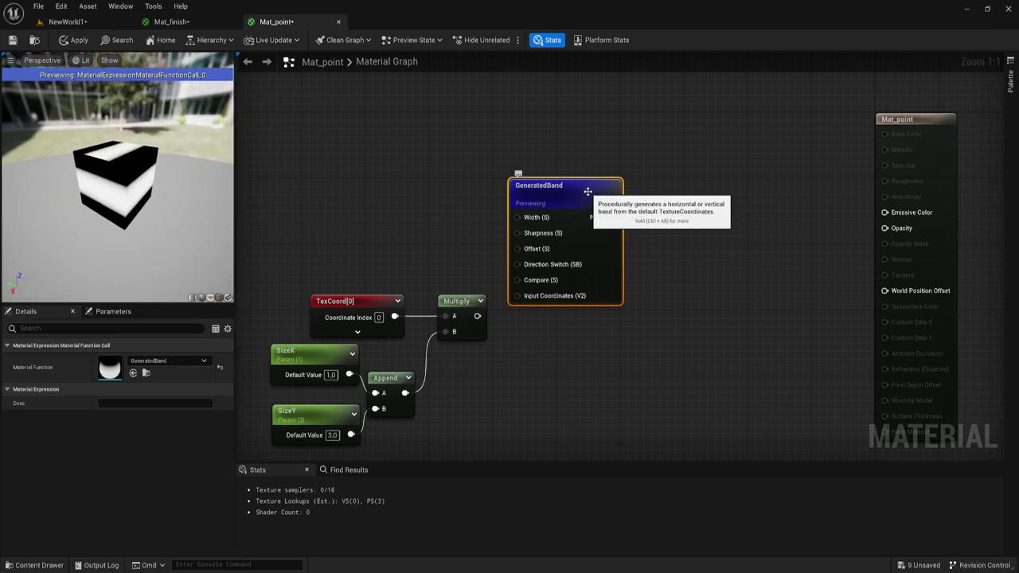
drag(590, 195, 615, 188)
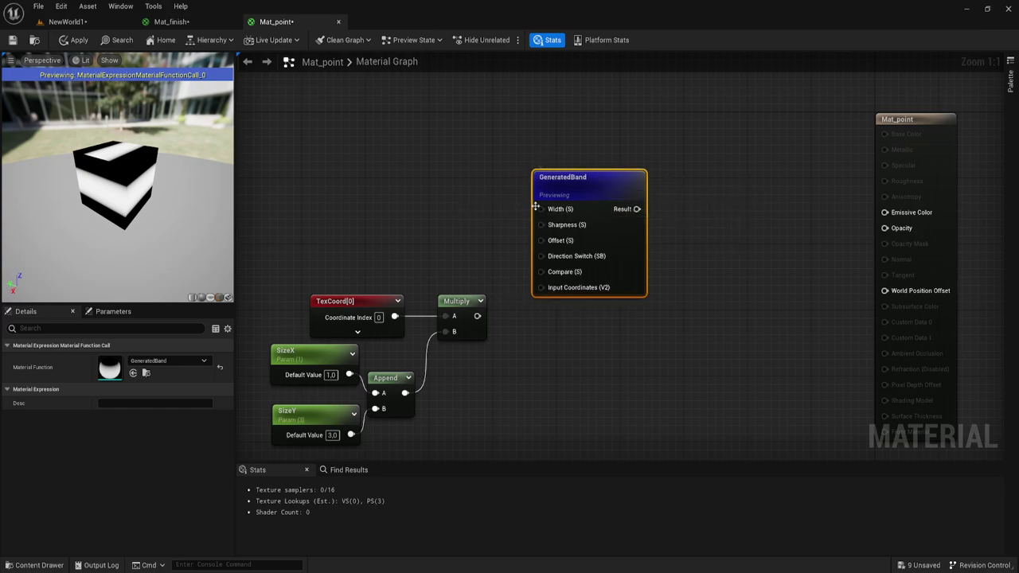
right_drag(456, 228, 470, 230)
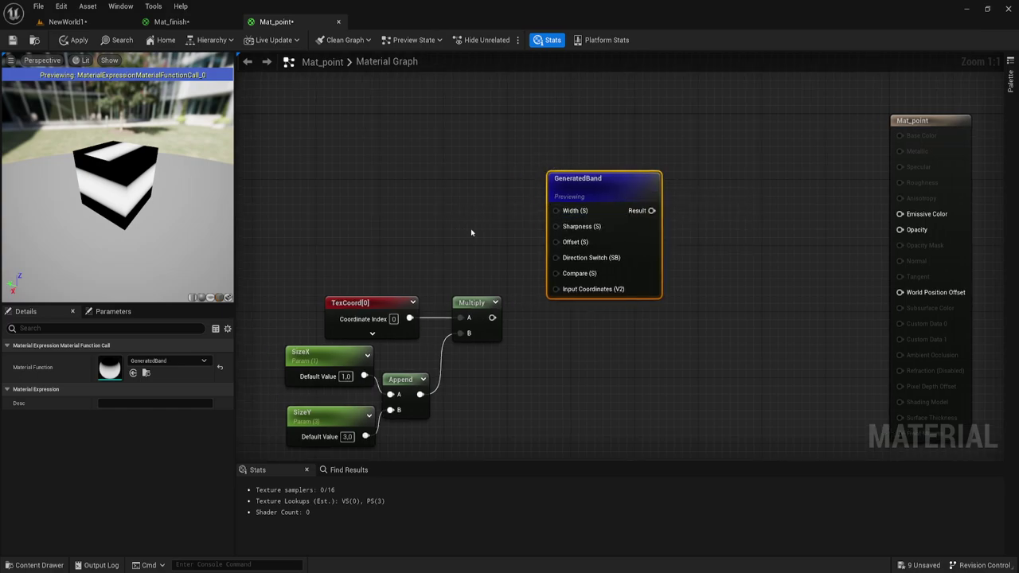
Add a Width scalar parameter with default 0.2 wired into GeneratedBand's Width input
click(485, 167)
text(sssssssssssssss)
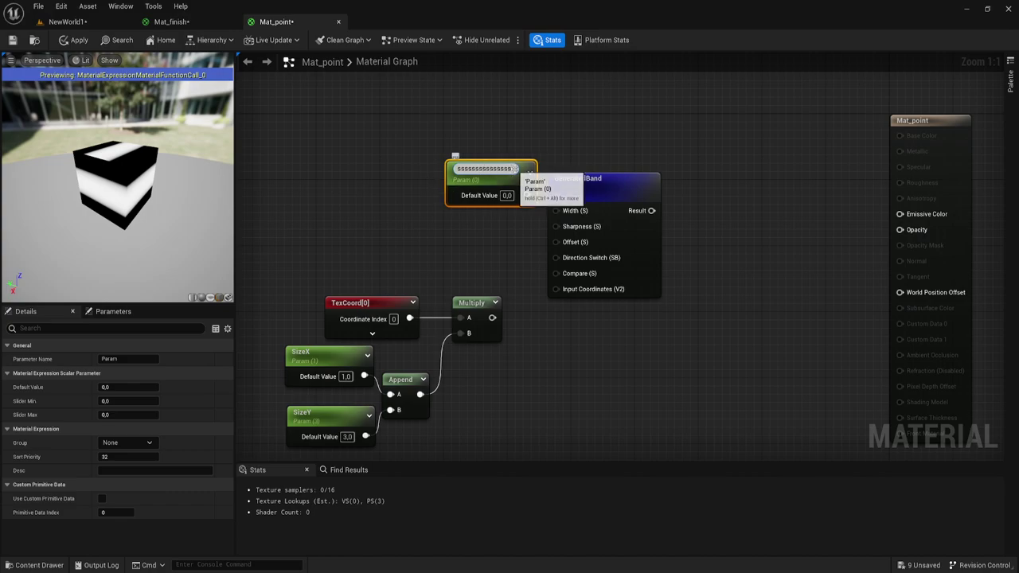
key(ctrl+a)
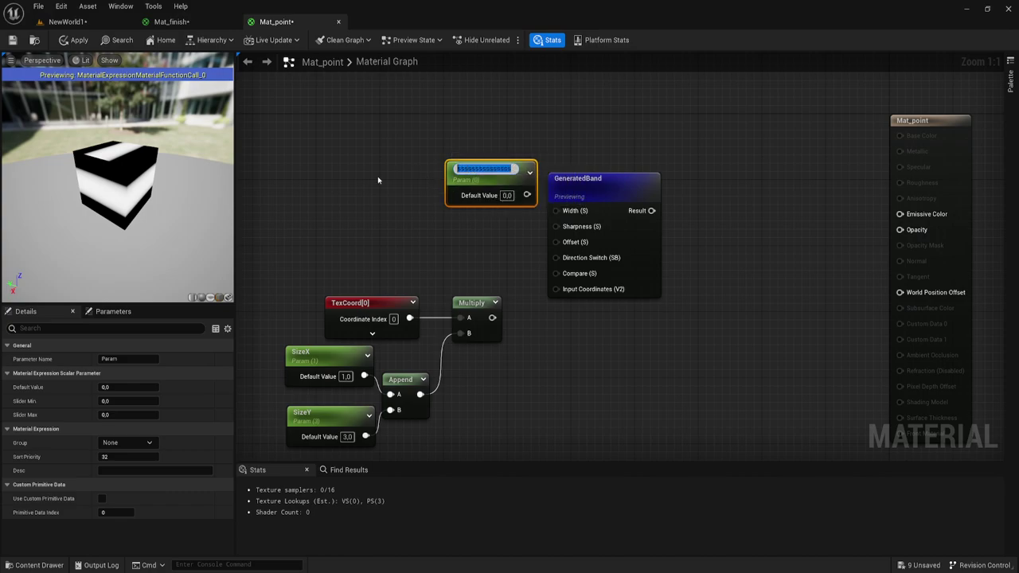
text(Wi)
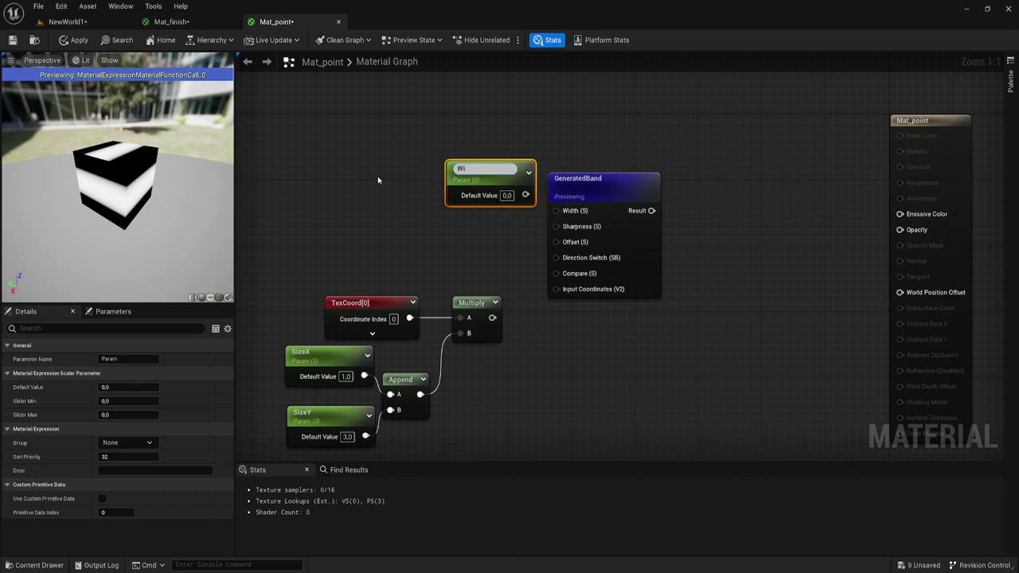
text(dth)
key(Return)
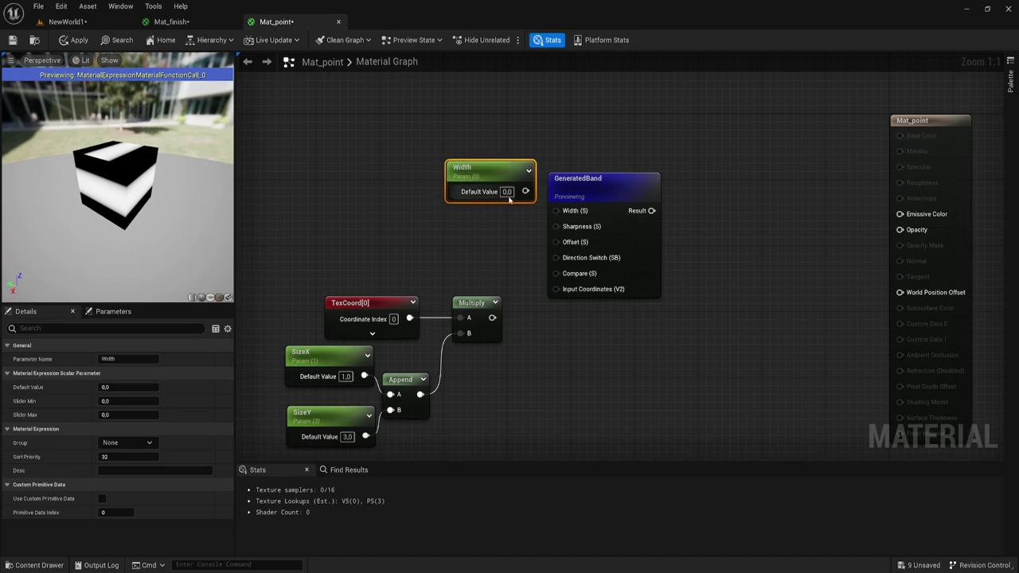
drag(525, 191, 556, 210)
drag(491, 176, 466, 171)
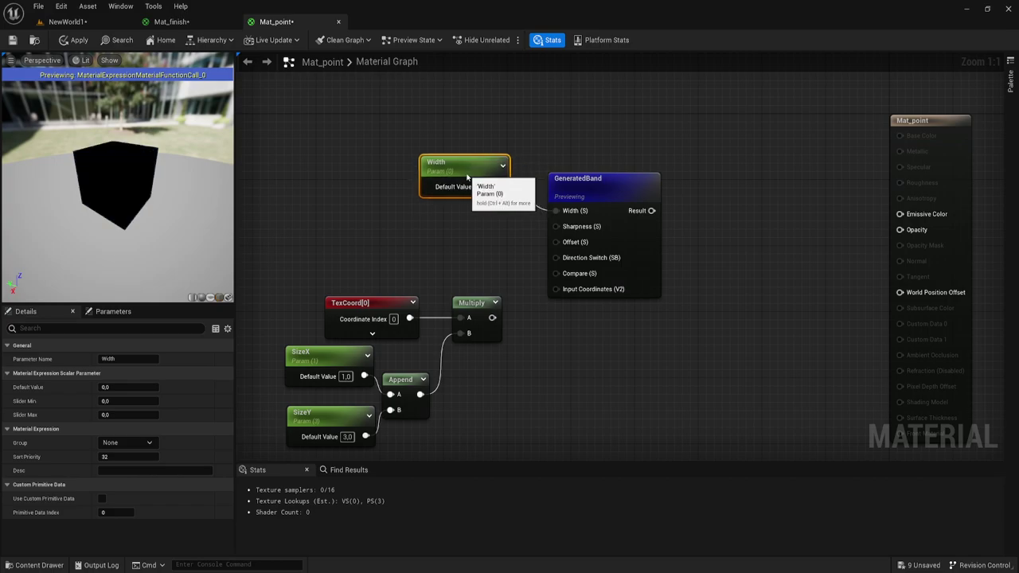
click(481, 186)
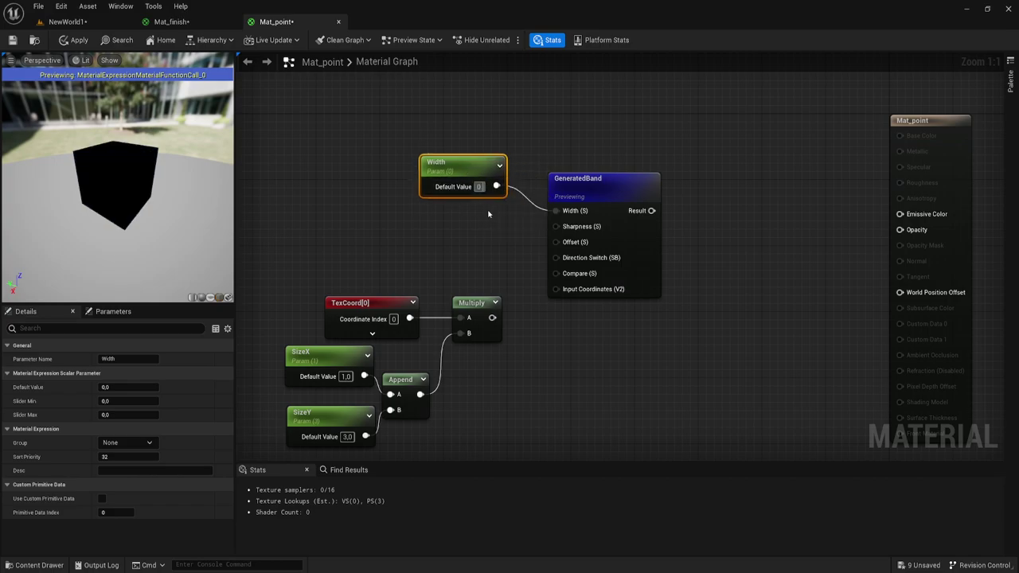
text(.2)
text(0,2)
key(Return)
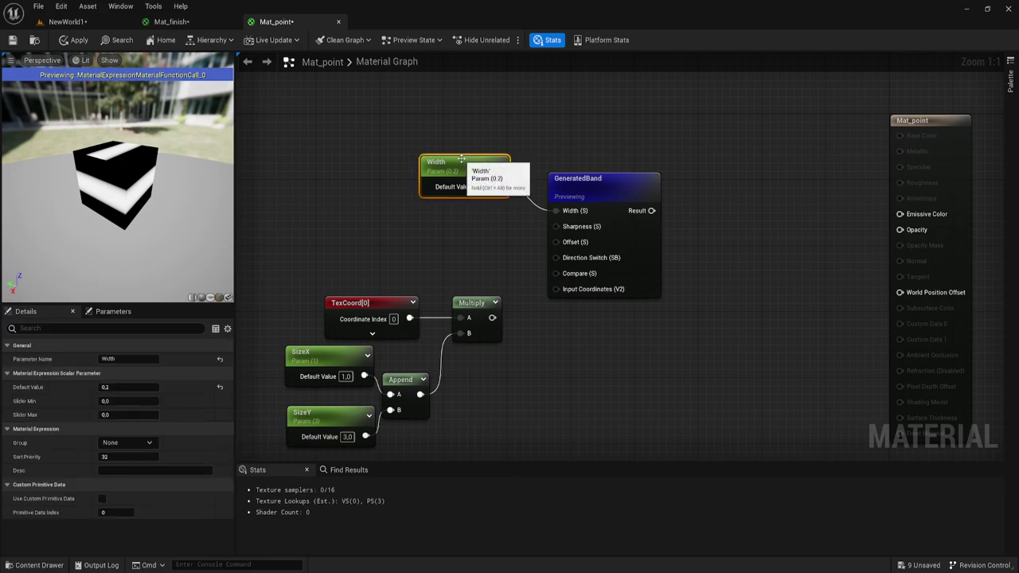
Duplicate it as a Sharpness parameter set to 0.3, wired into GeneratedBand's Sharpness input
key(ctrl+d)
drag(492, 243, 555, 226)
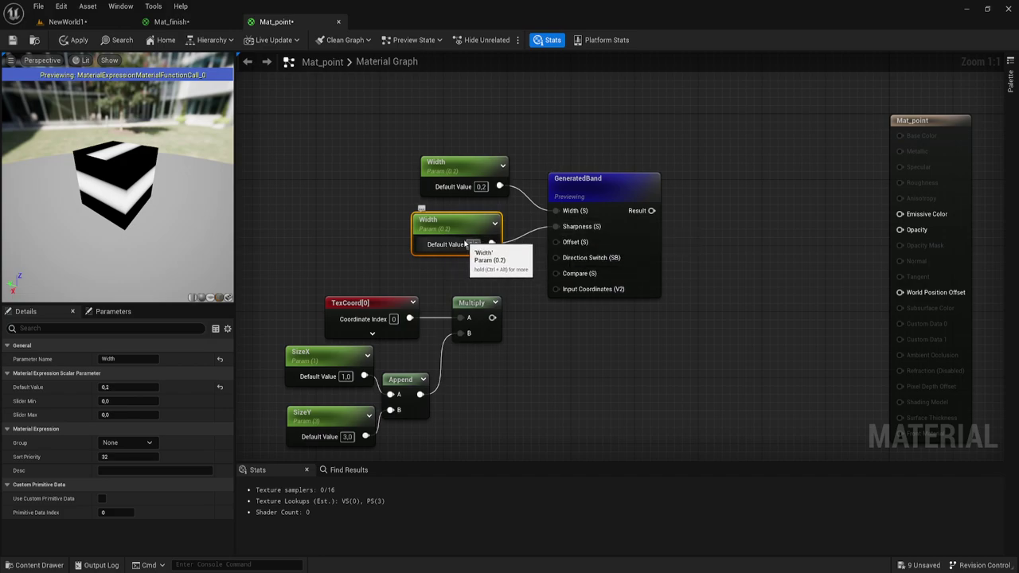
double_click(429, 221)
text(Sharpness)
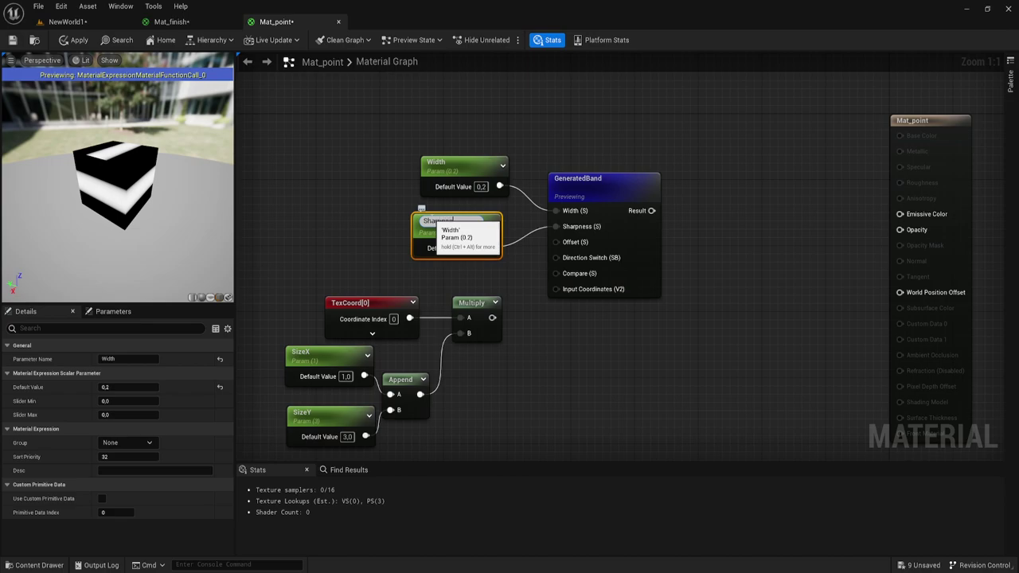
key(Return)
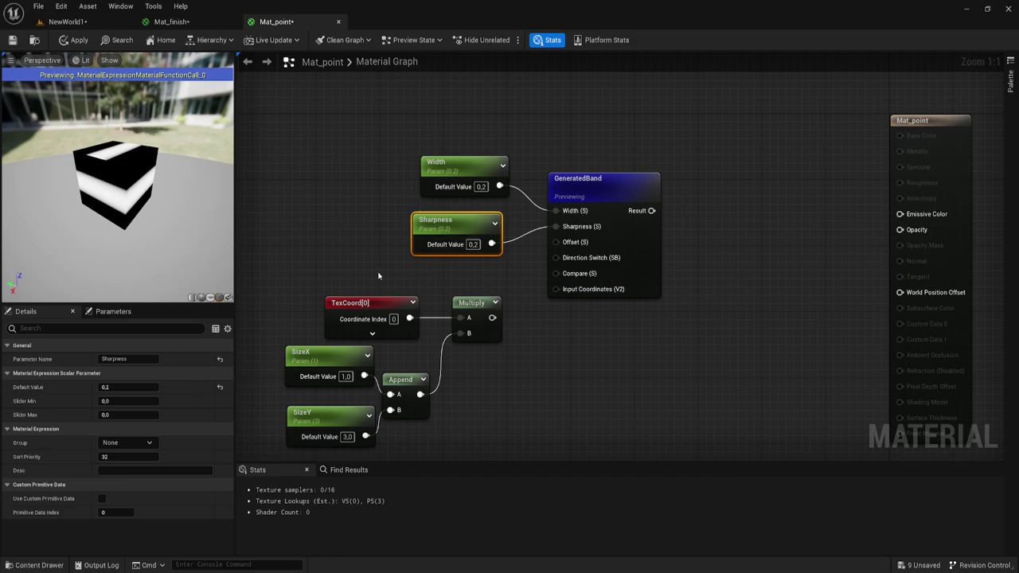
click(474, 244)
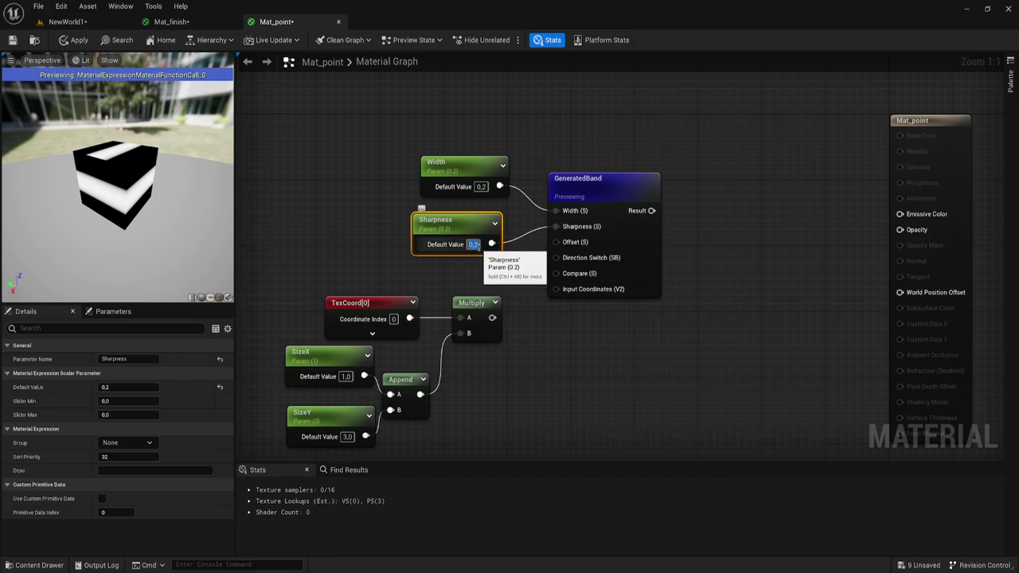
text(0)
key(Return)
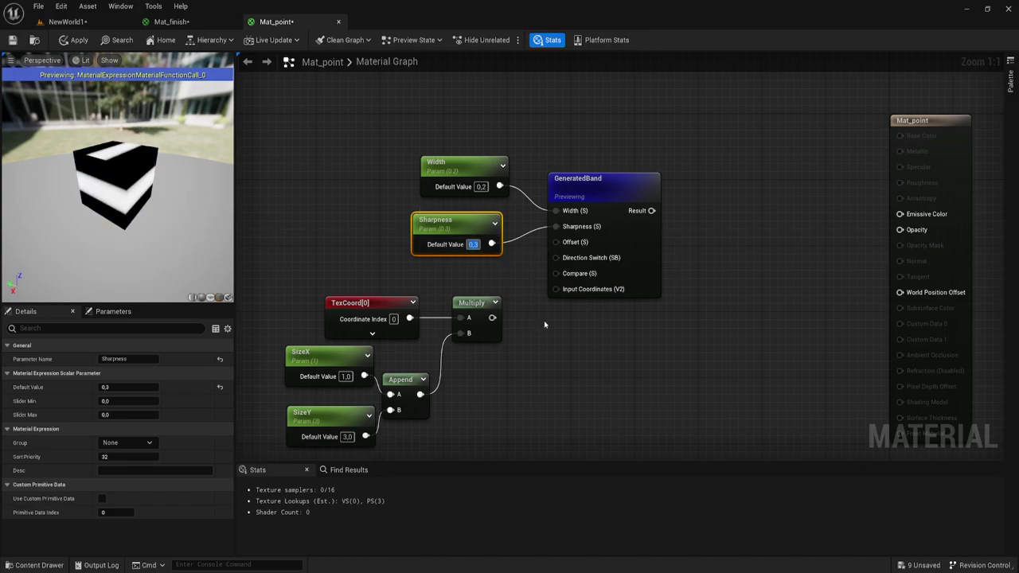
Wire Multiply's output into GeneratedBand's Input Coordinates, then select SizeY to inspect its settings
mouse_move(620, 338)
right_down()
mouse_move(621, 316)
mouse_move(572, 273)
right_up()
drag(485, 261, 555, 237)
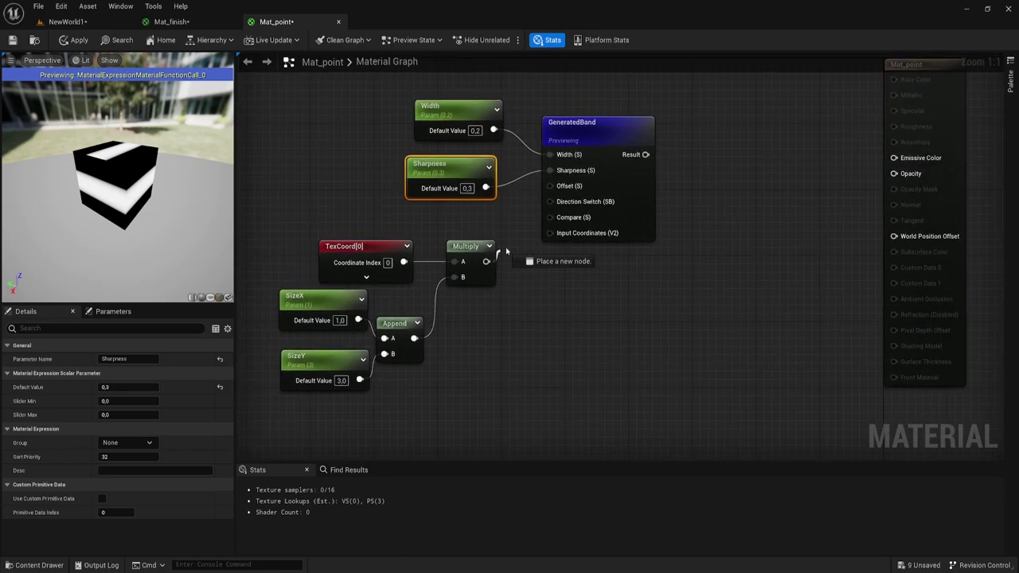
right_drag(550, 293, 547, 299)
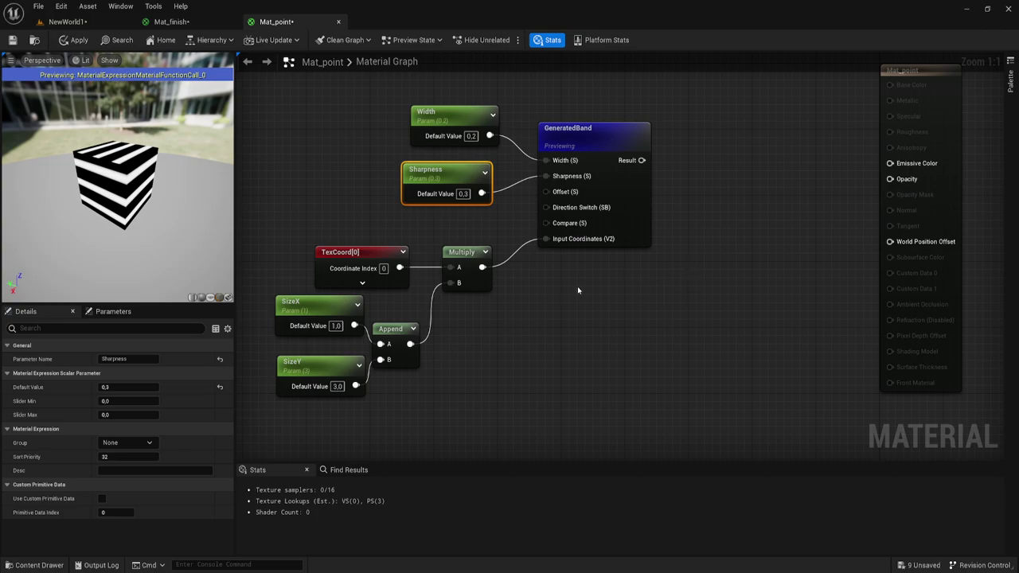
right_drag(578, 290, 557, 300)
mouse_move(484, 346)
mouse_down()
mouse_move(286, 190)
mouse_move(497, 374)
mouse_up()
drag(346, 388, 375, 350)
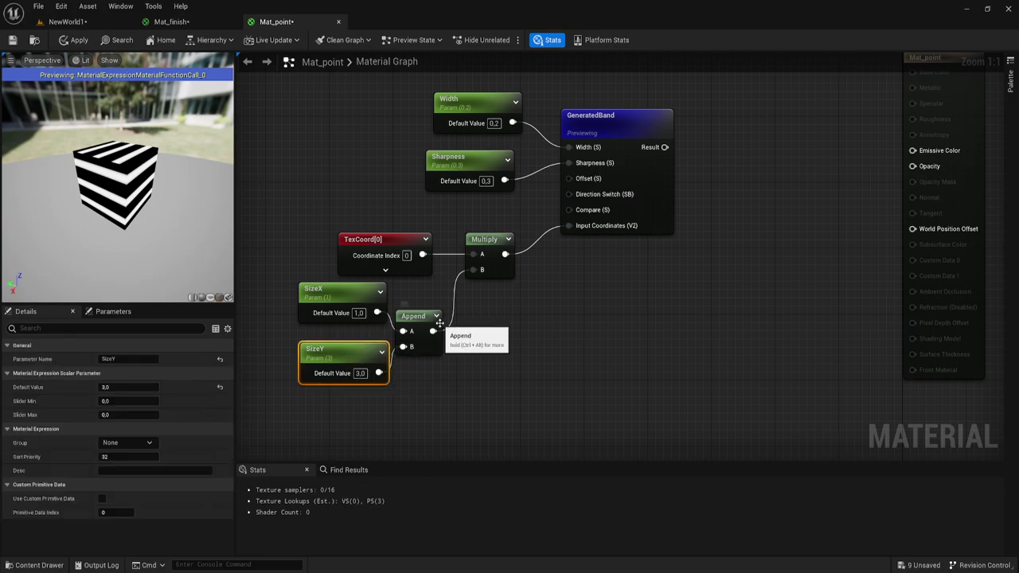
right_drag(542, 255, 494, 278)
Insert a Panner between Multiply's output and GeneratedBand's Input Coordinates
click(530, 139)
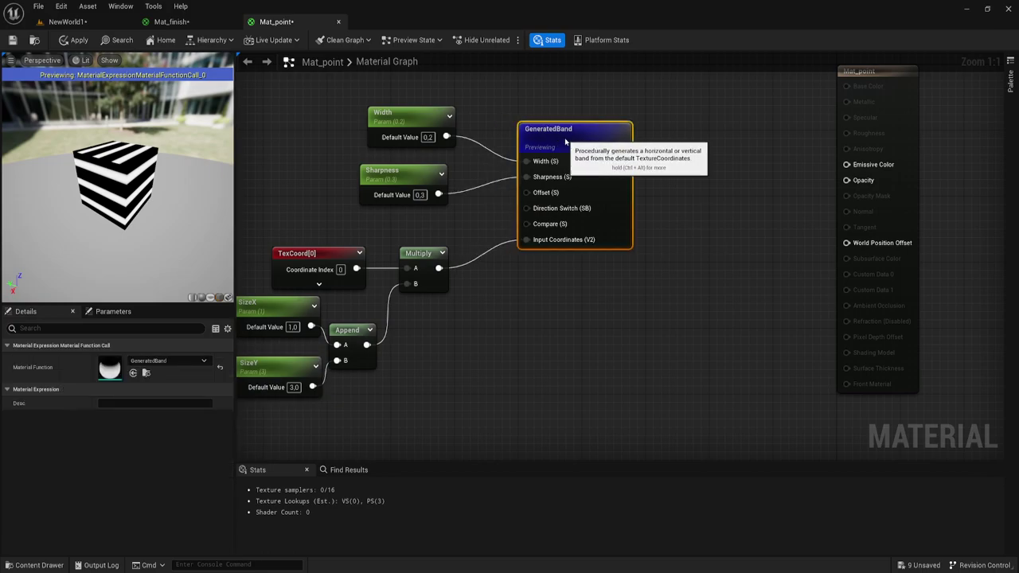
drag(565, 142, 573, 142)
drag(437, 268, 469, 277)
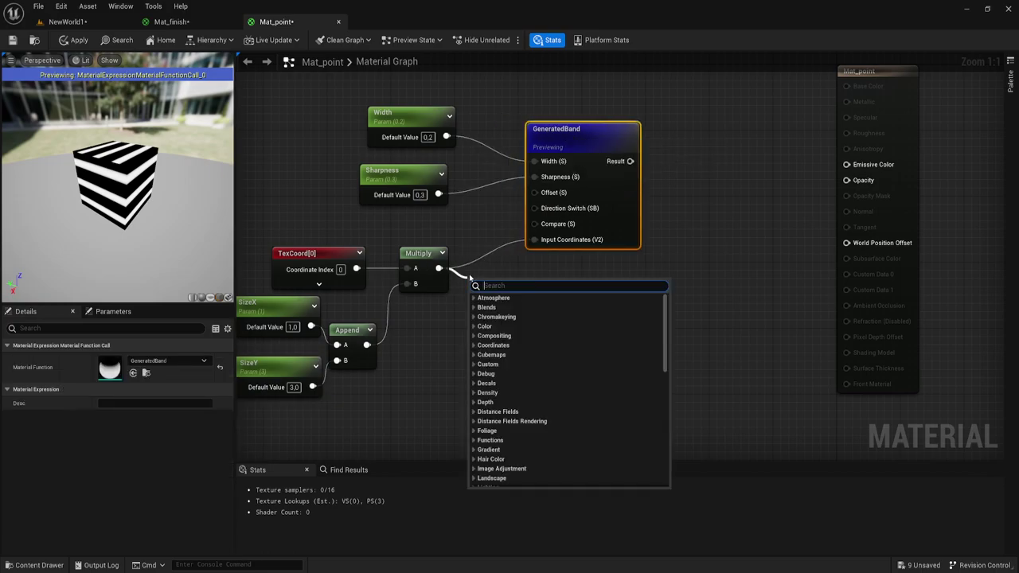
text(pann)
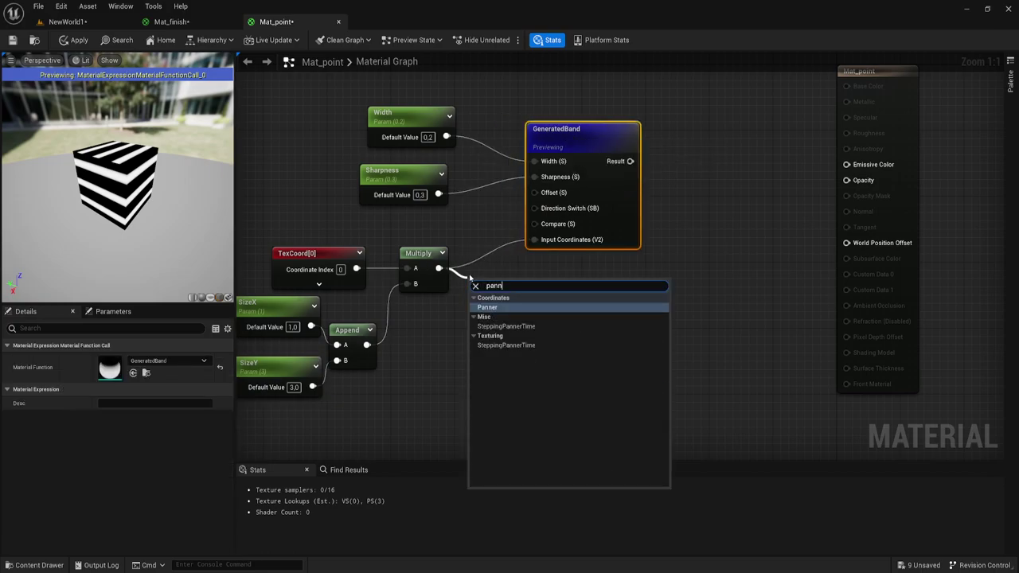
click(487, 307)
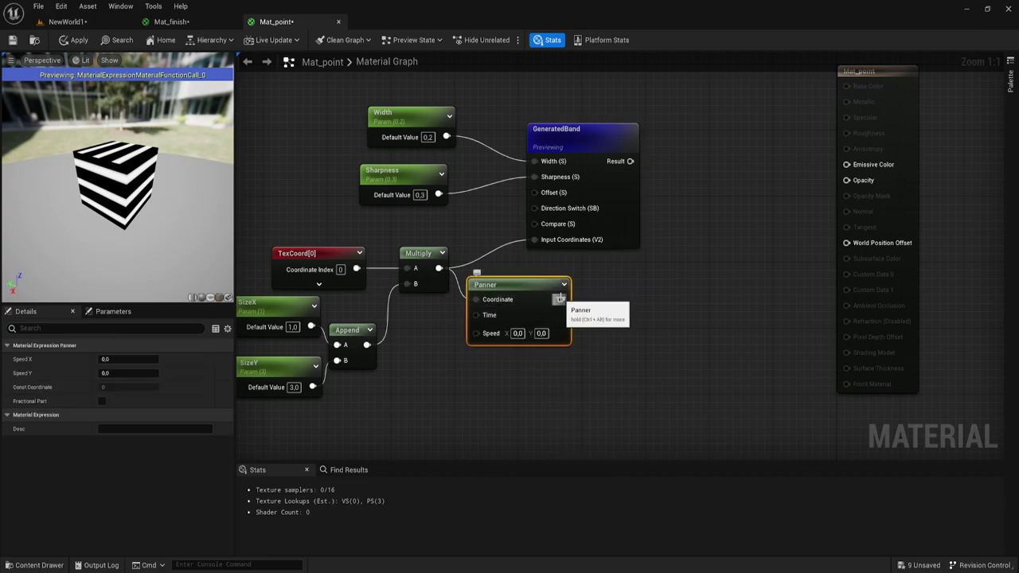
drag(561, 298, 534, 240)
drag(512, 334, 507, 320)
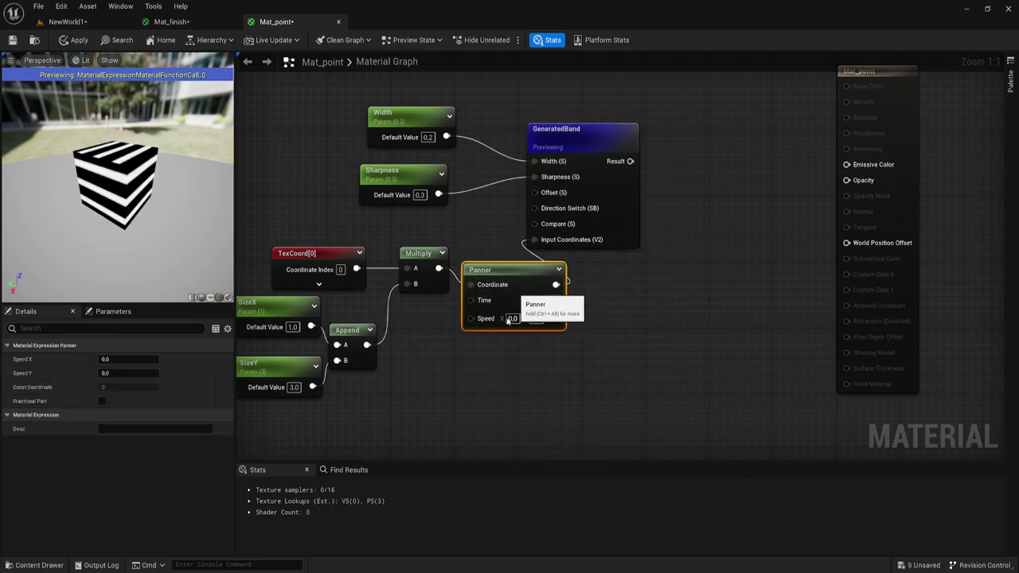
right_drag(507, 320, 567, 289)
Duplicate the SizeX, SizeY and Append nodes and wire the copied Append into the Panner's Speed
drag(326, 382, 481, 208)
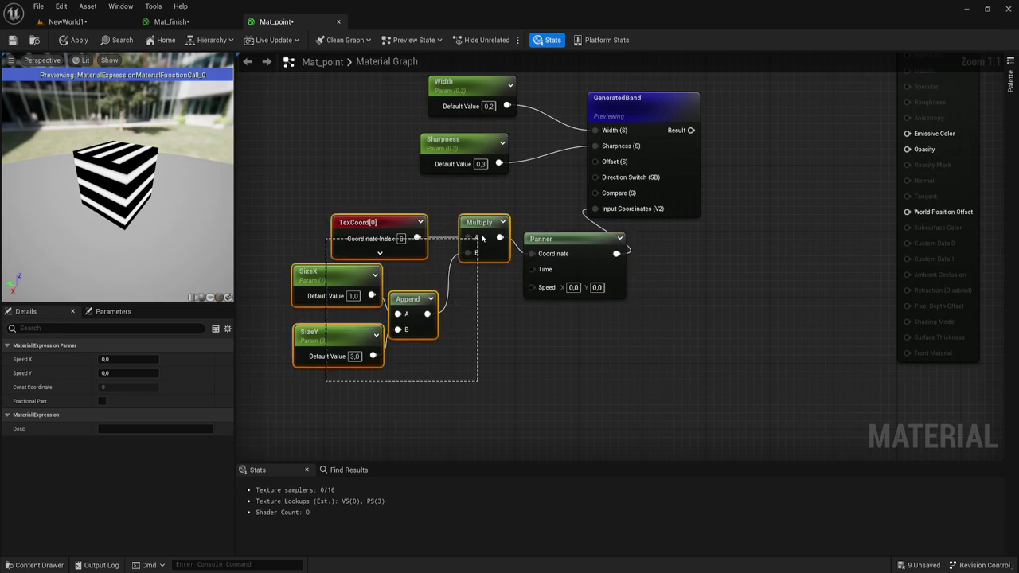
right_click(431, 218)
click(376, 313)
drag(319, 387, 407, 274)
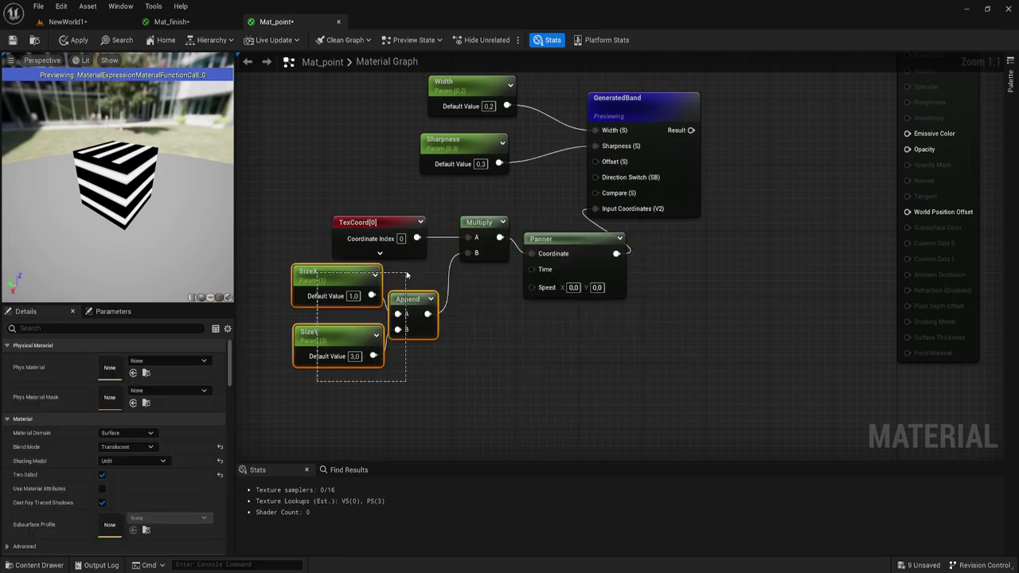
key(ctrl+d)
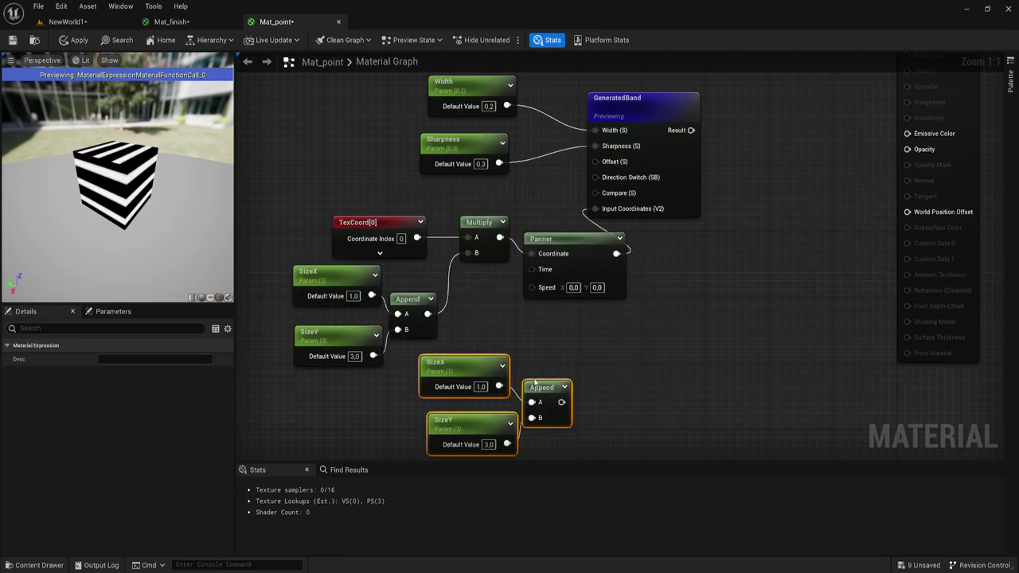
drag(531, 380, 472, 426)
drag(468, 369, 452, 368)
drag(531, 287, 546, 401)
right_drag(563, 395, 562, 374)
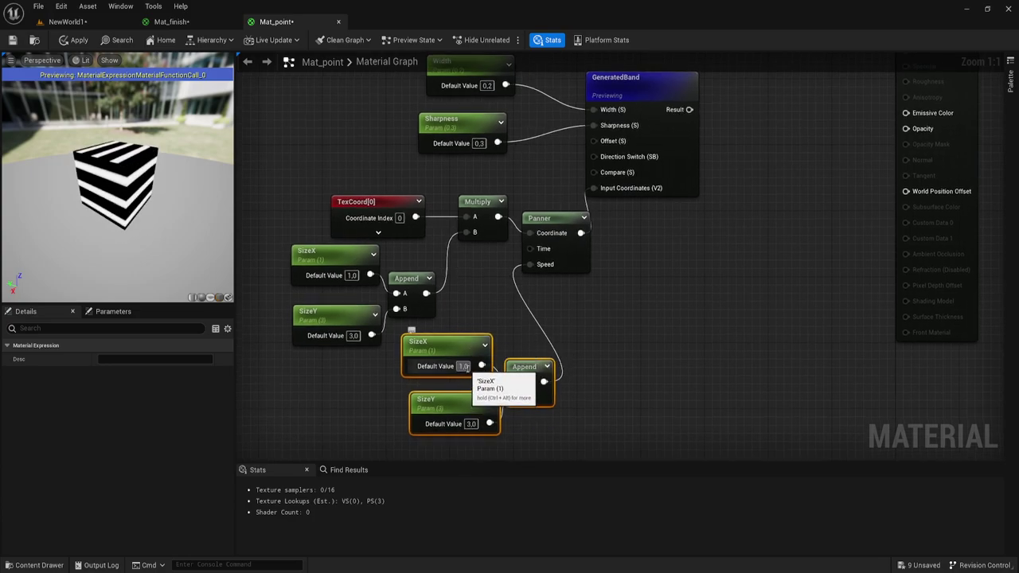
click(463, 366)
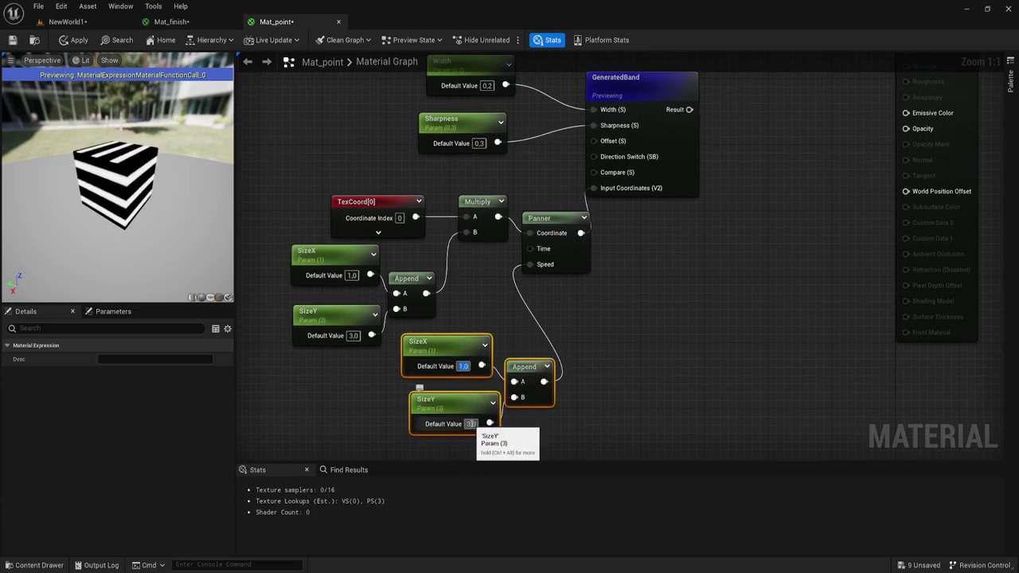
Wire the copied SizeY into the lower Append and rename the copies SpeedX and SpeedY
drag(489, 423, 515, 396)
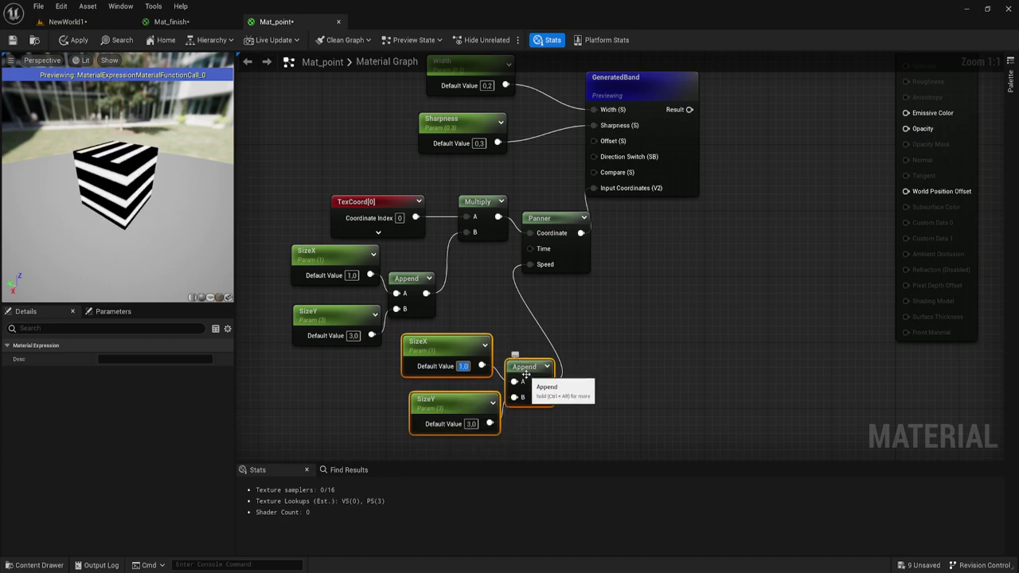
click(419, 343)
click(419, 343)
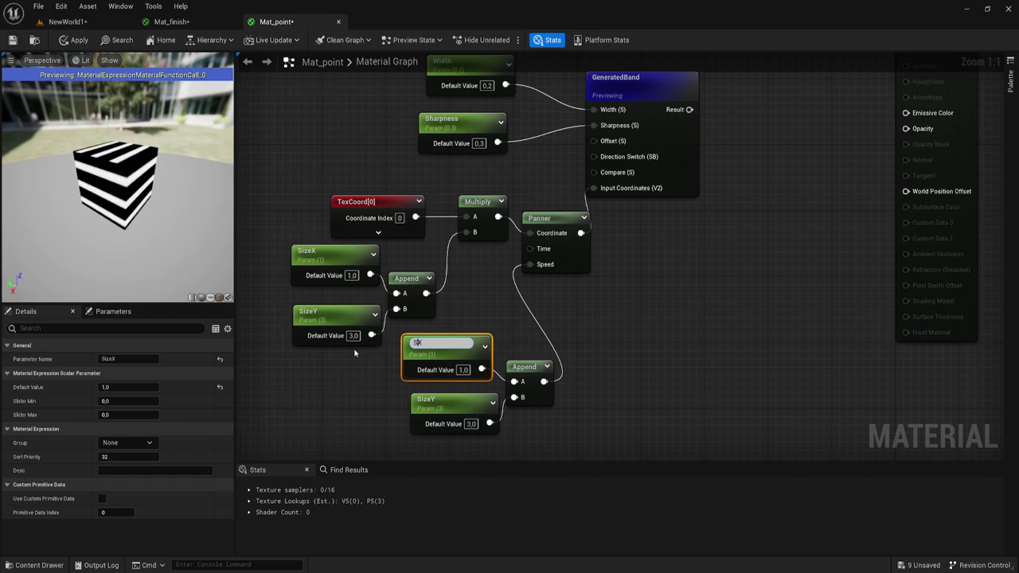
text(peed)
key(Return)
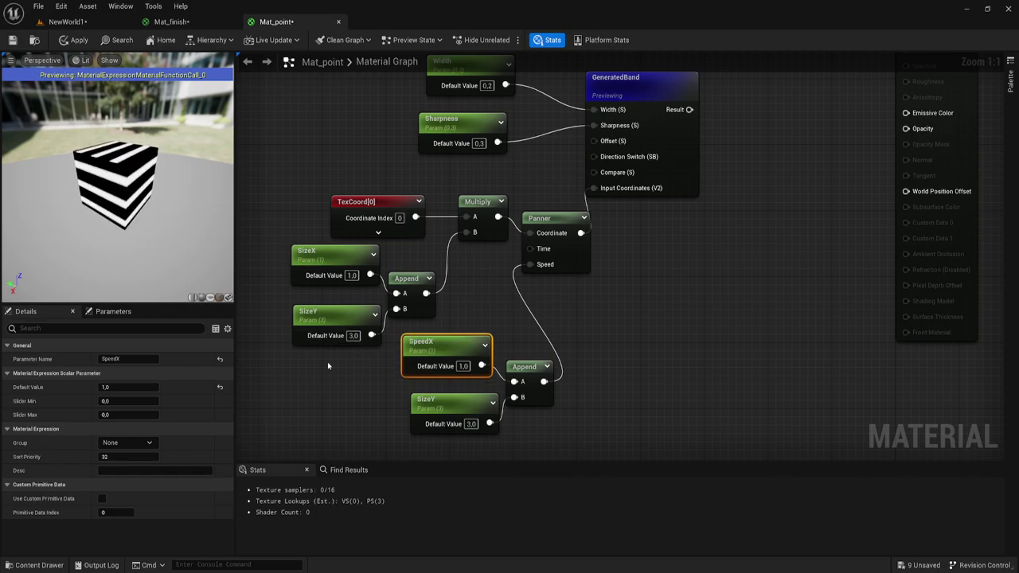
click(420, 402)
click(419, 402)
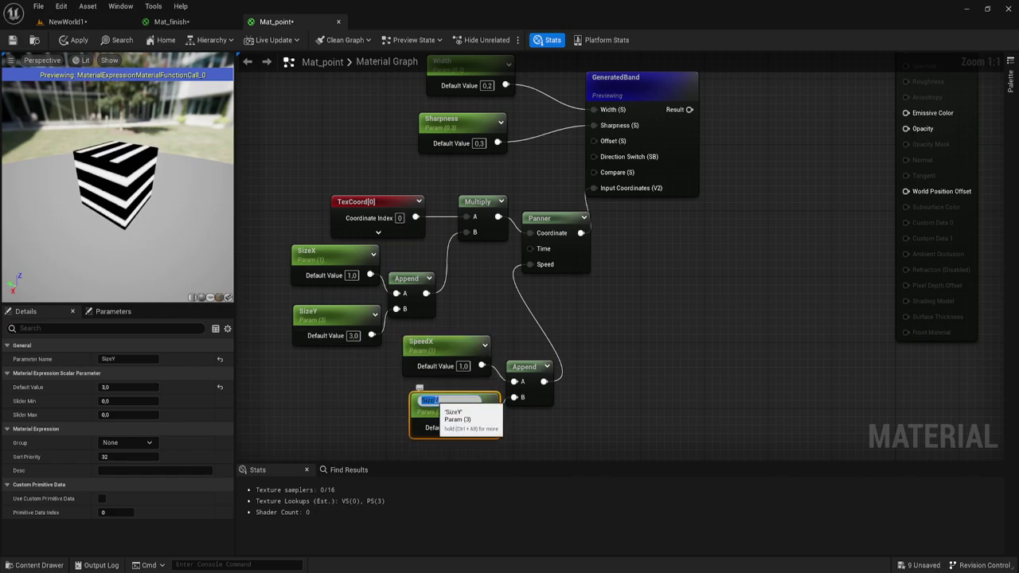
drag(437, 401, 425, 401)
text(peed)
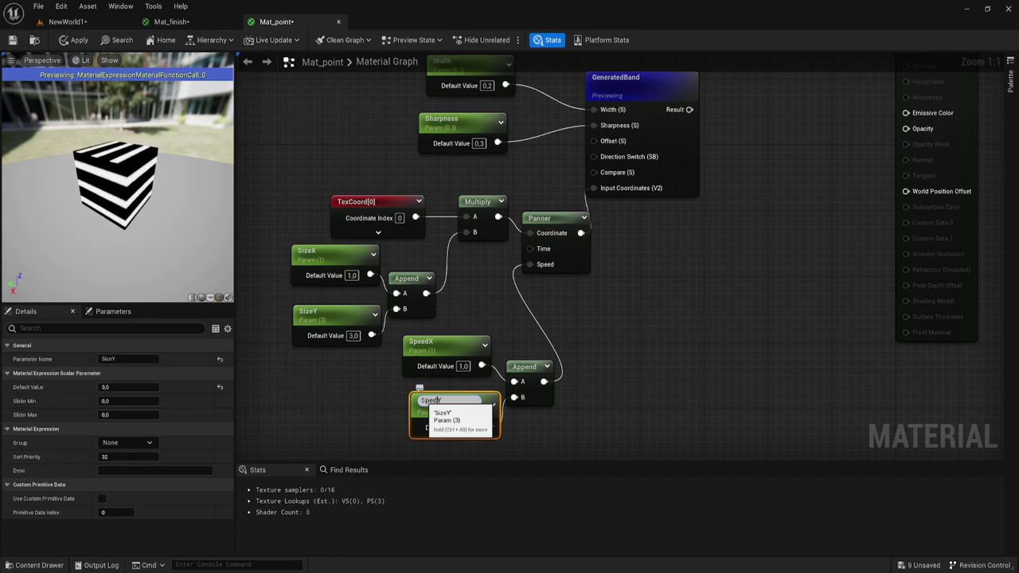
key(Return)
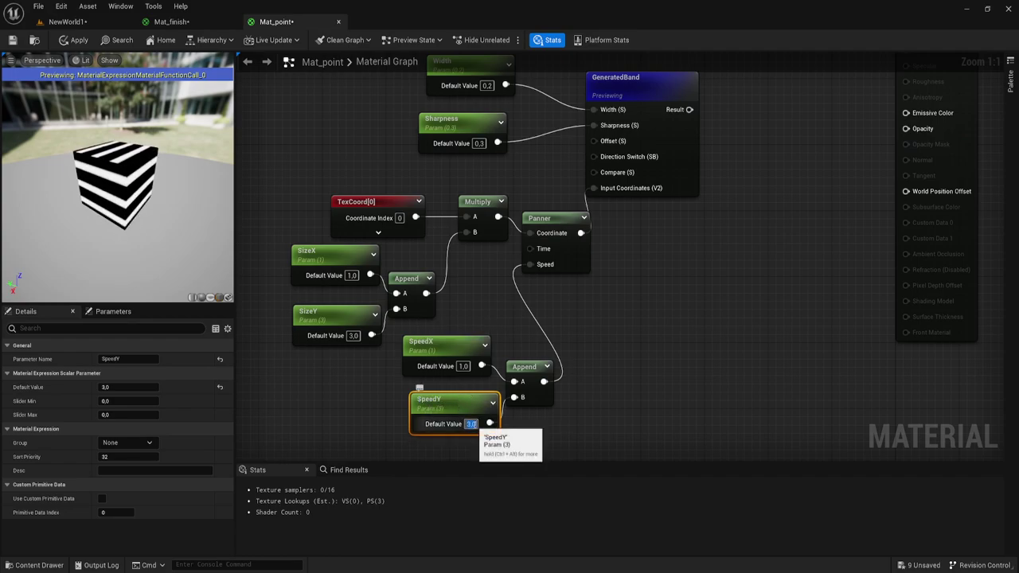
Set SpeedX's default value to 0 and SpeedY's default value to -1
click(471, 424)
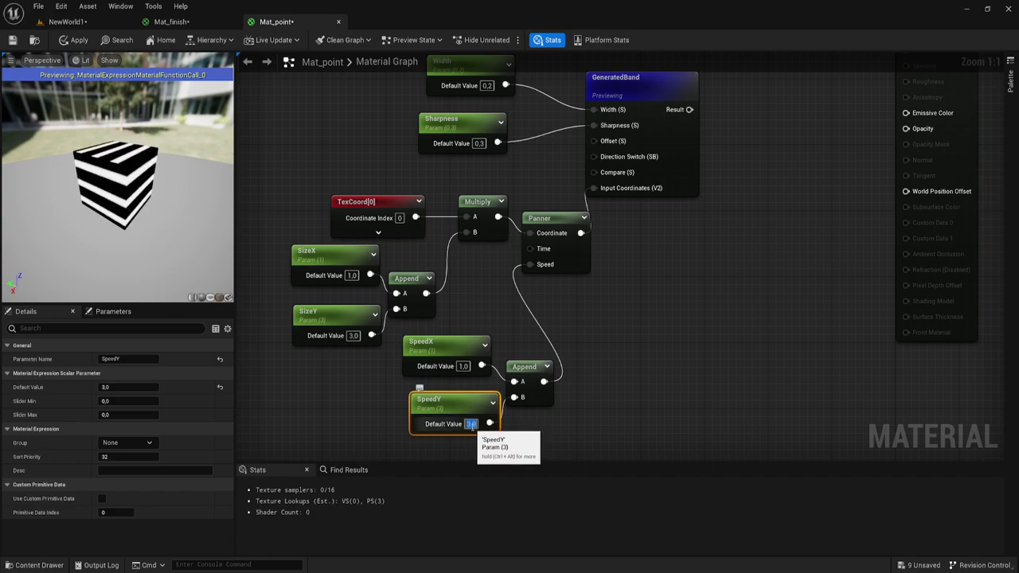
text(1)
click(512, 425)
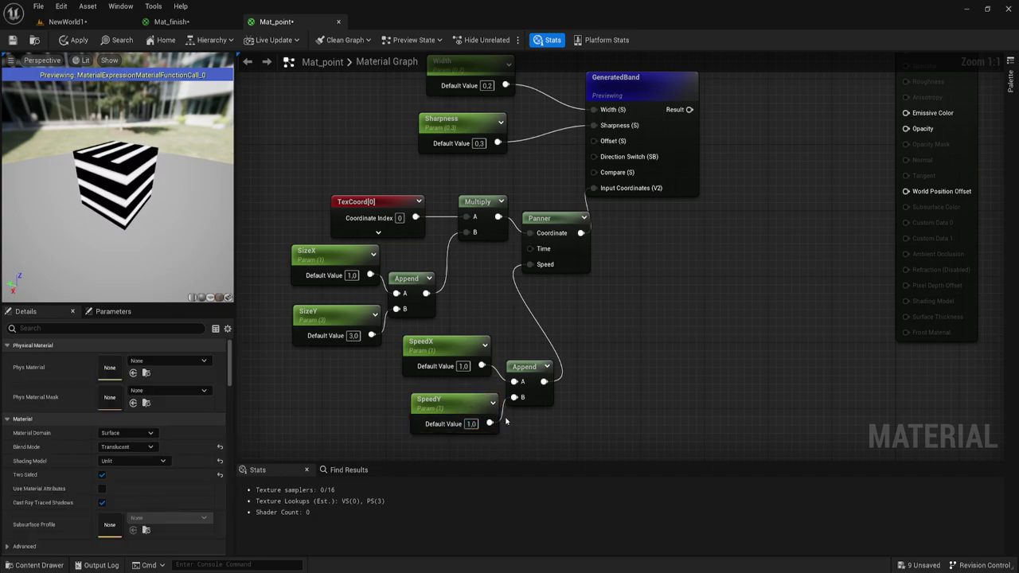
key(Tab)
text(0)
click(464, 366)
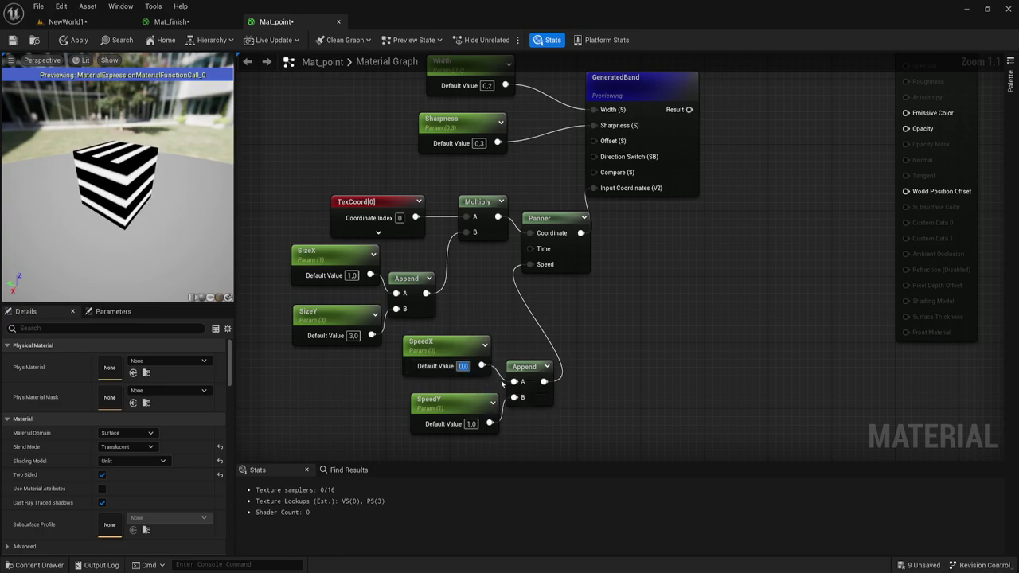
text(0)
key(Return)
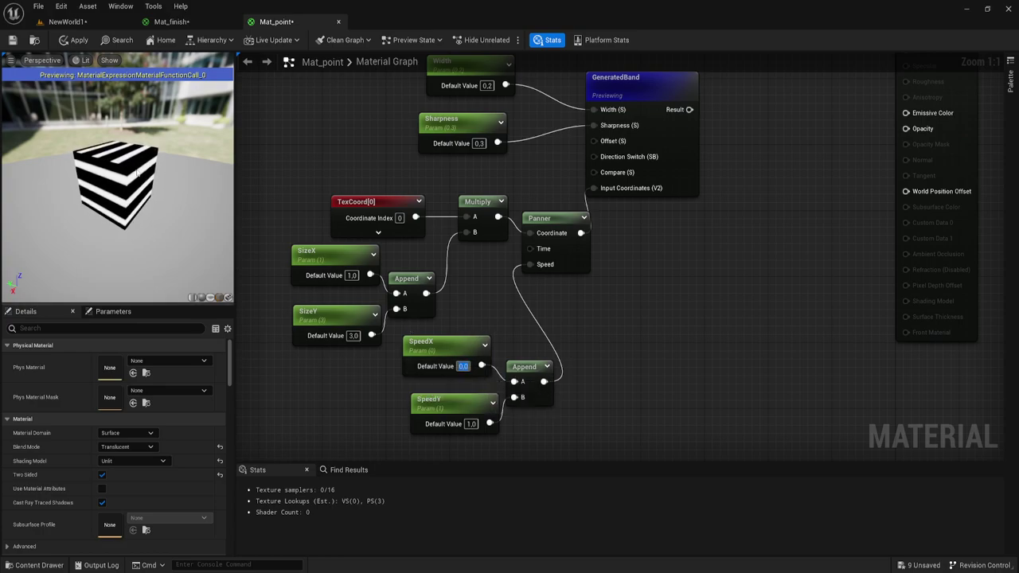
drag(137, 208, 111, 199)
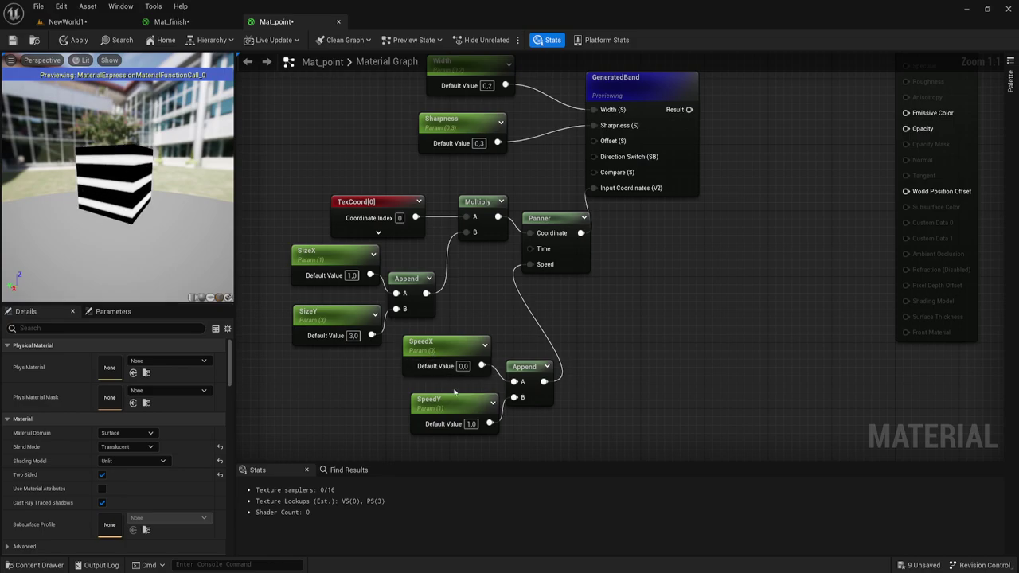
click(470, 423)
text(-1)
key(Return)
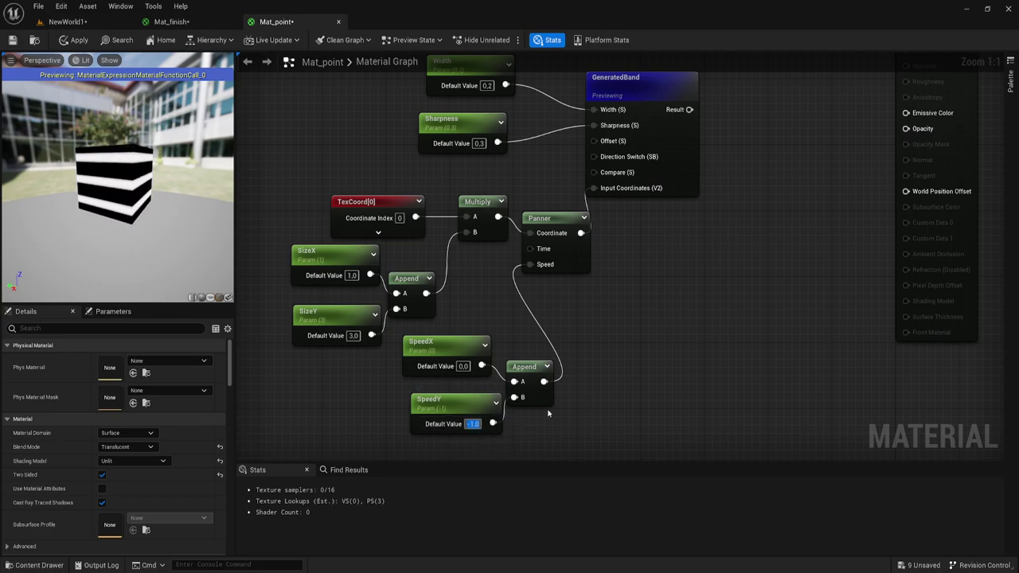
click(381, 410)
Select SpeedY to inspect its parameters and pan the graph toward the Mat_point result node
click(447, 418)
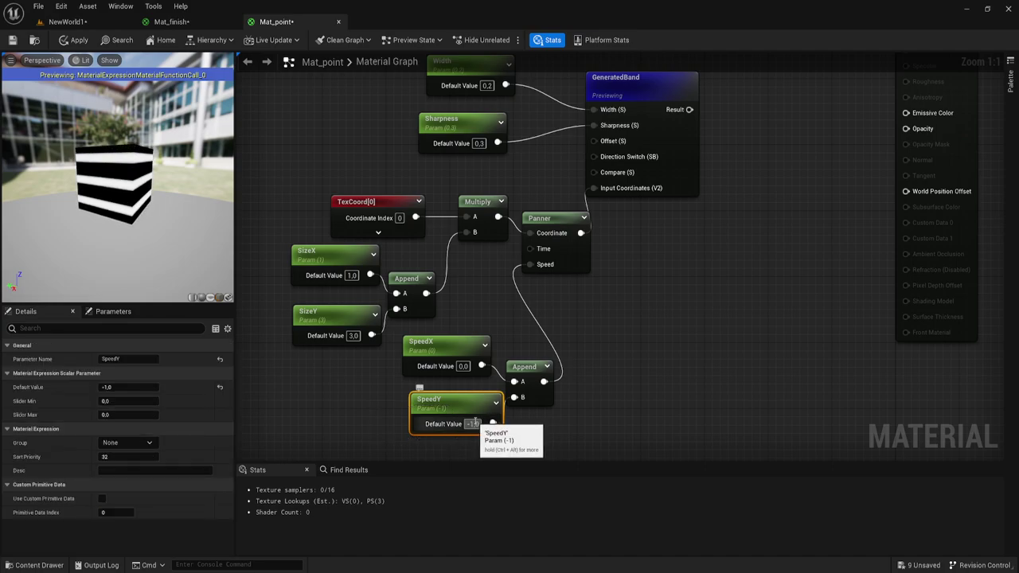
right_drag(668, 281, 561, 361)
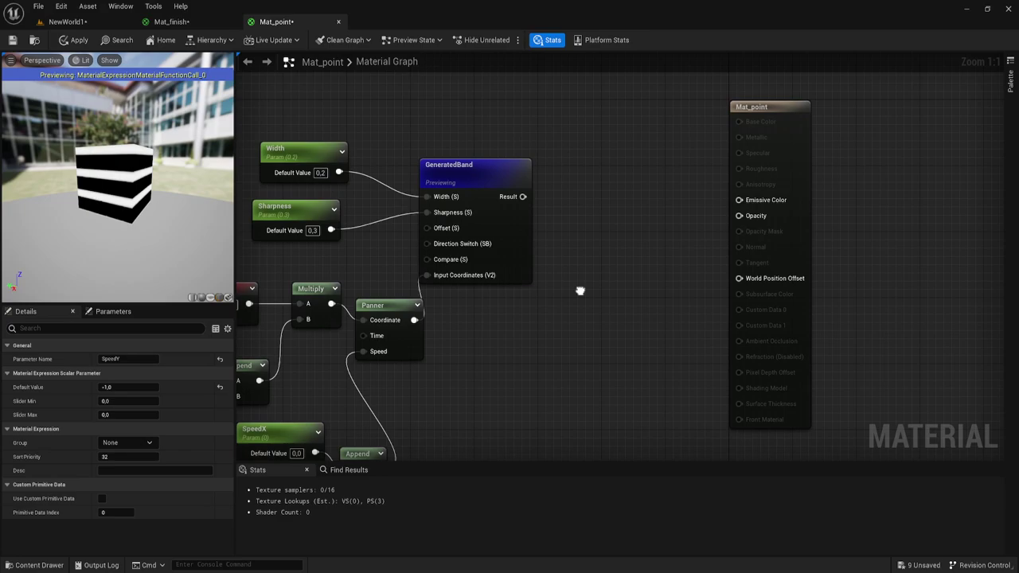
mouse_move(561, 361)
right_down()
mouse_move(625, 270)
mouse_move(627, 282)
right_up()
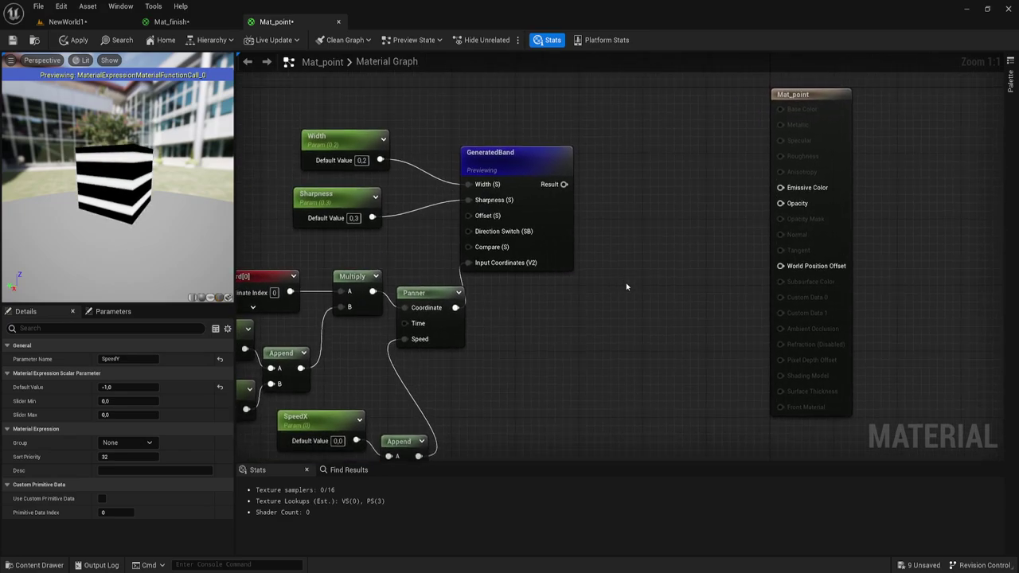
right_drag(627, 287, 686, 370)
drag(165, 188, 164, 209)
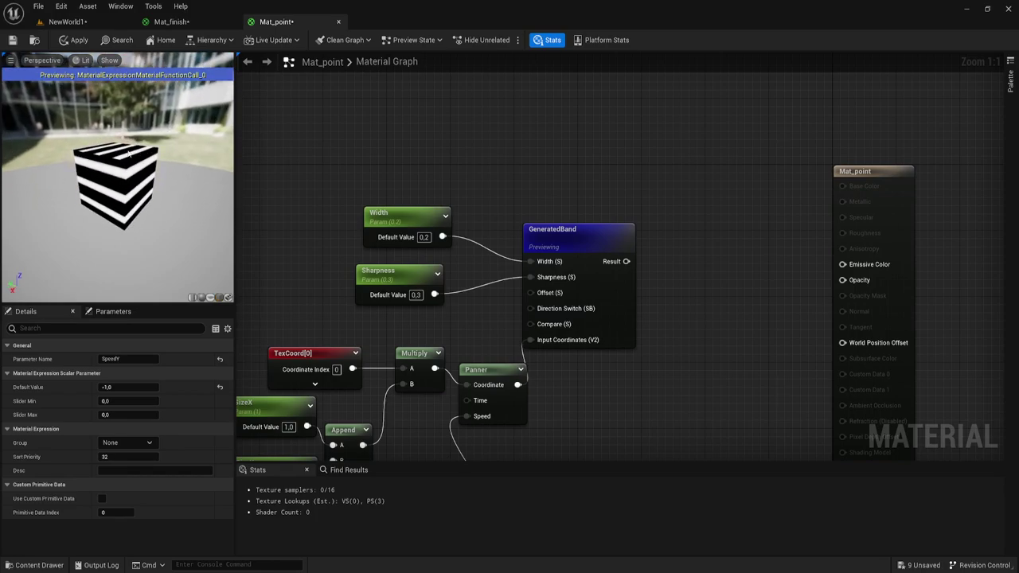
Apply the Mat_point changes and close Mat_finish, keeping its changes
click(68, 21)
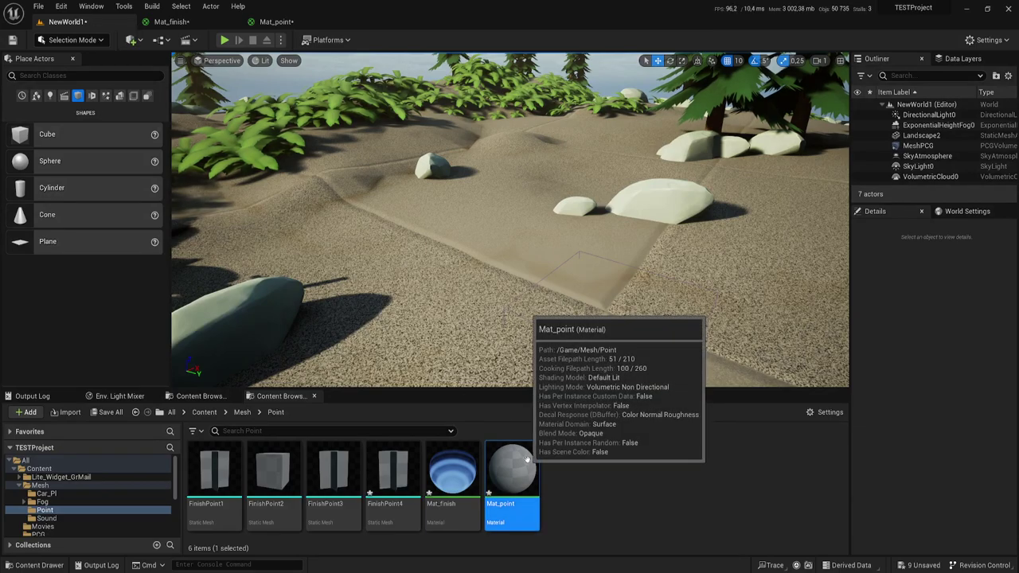
click(275, 22)
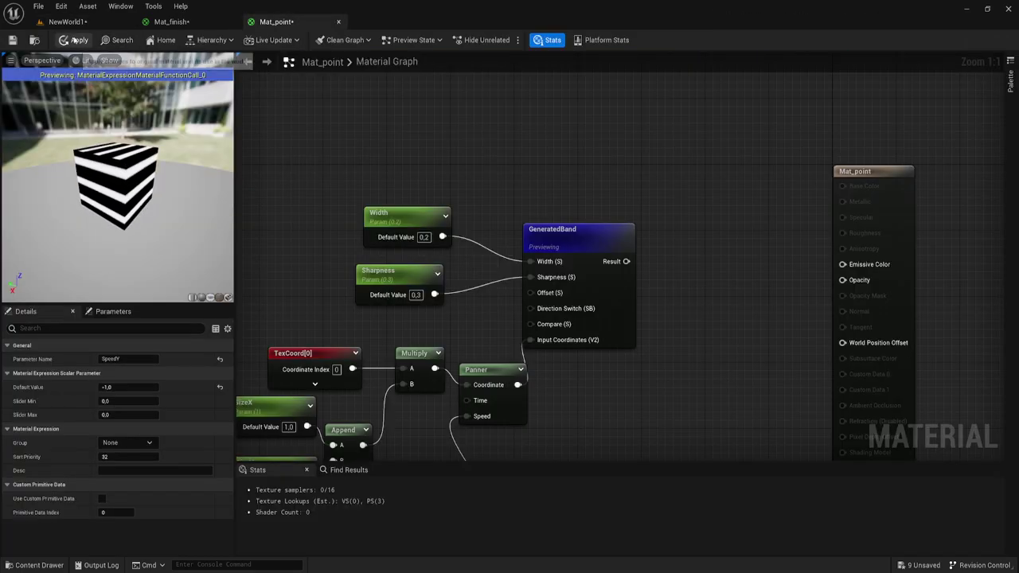
click(76, 40)
click(172, 21)
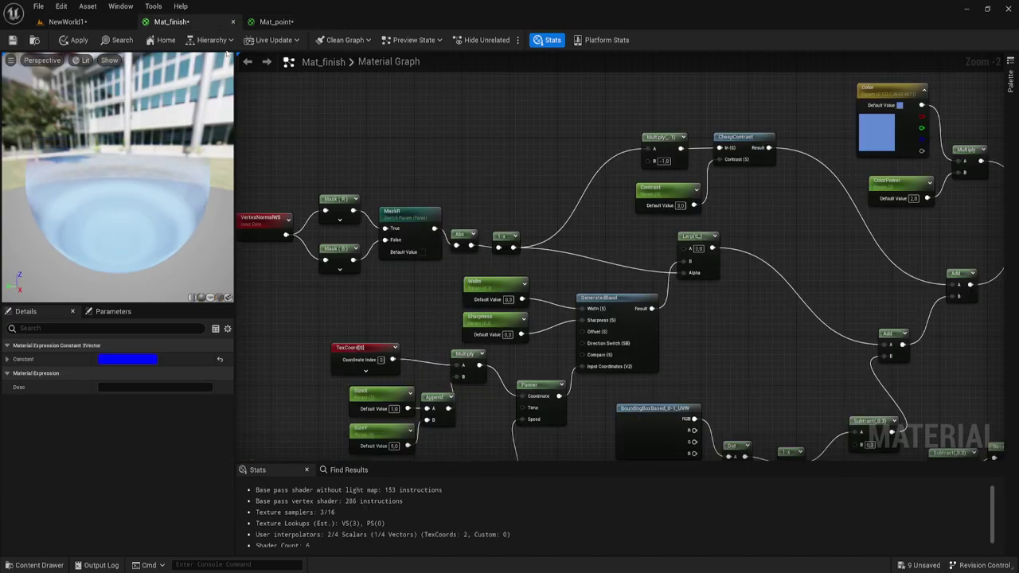
click(529, 322)
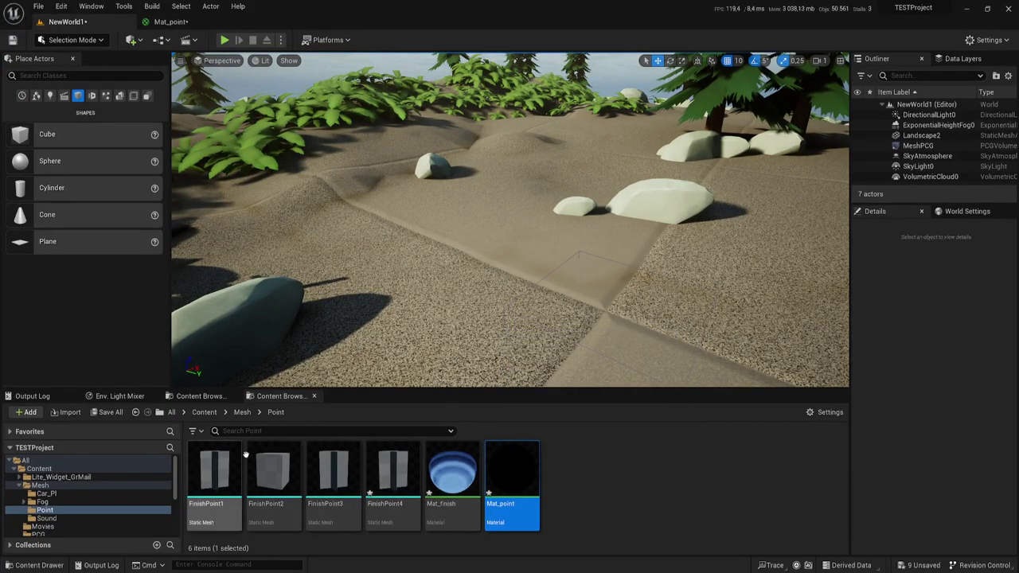
Place a basic Cube in the level, scale it to 3.75, raise it to Z 300, and apply Mat_point
drag(273, 476, 478, 279)
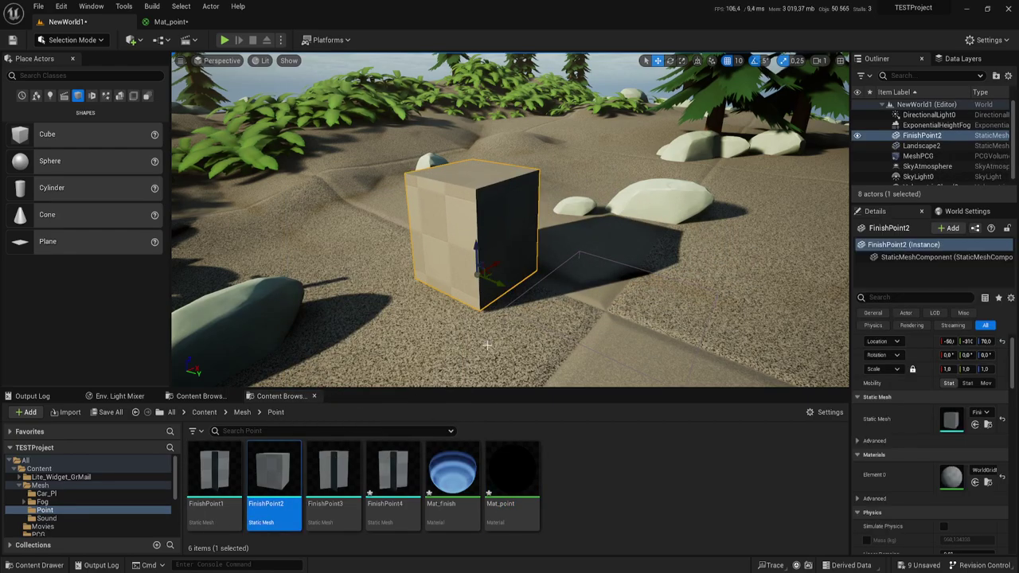
key(Delete)
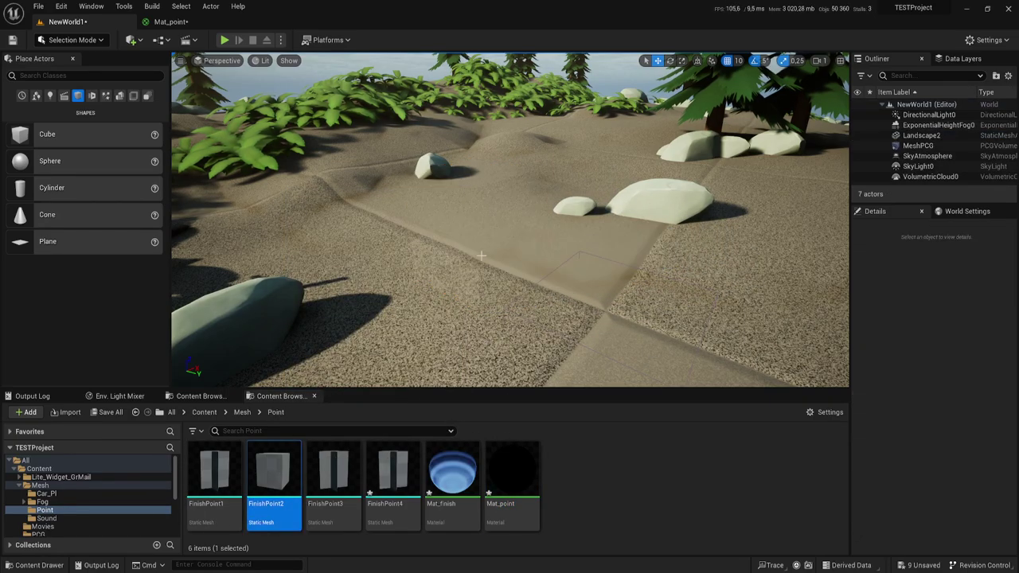
mouse_move(22, 136)
mouse_down()
mouse_move(476, 251)
mouse_move(480, 261)
mouse_move(509, 222)
mouse_move(485, 229)
mouse_up()
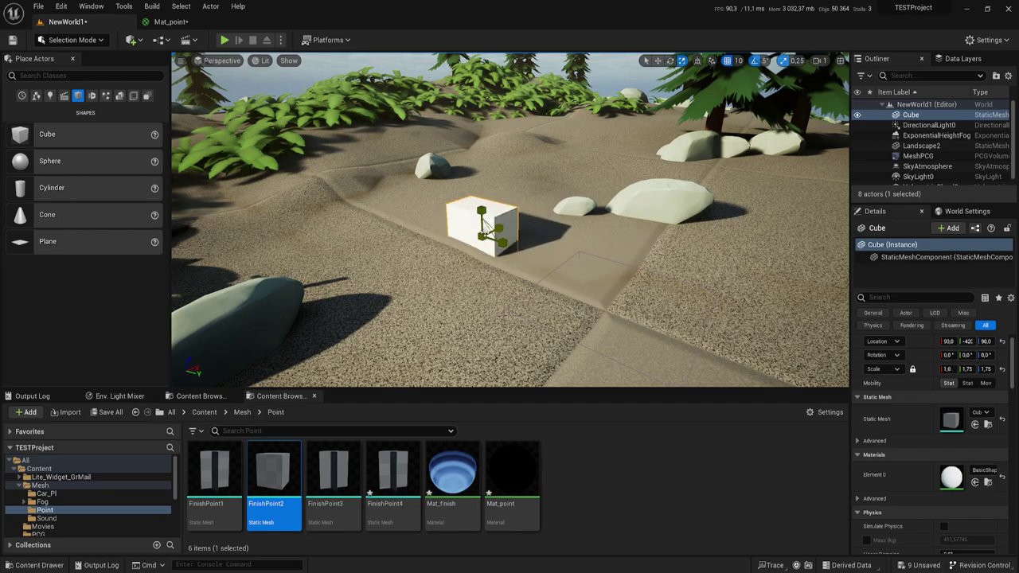
key(ctrl+z)
drag(483, 229, 508, 267)
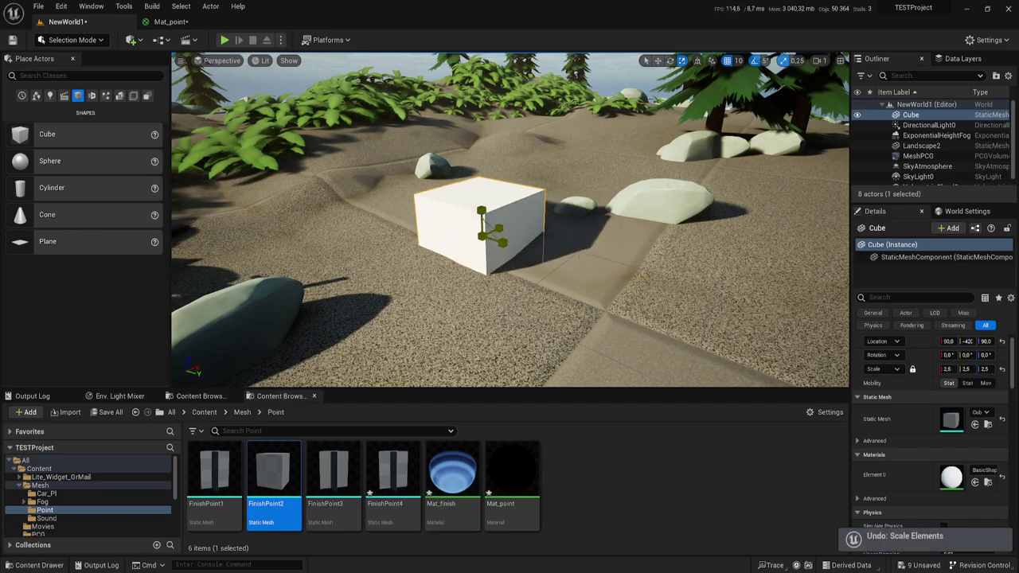
key(w)
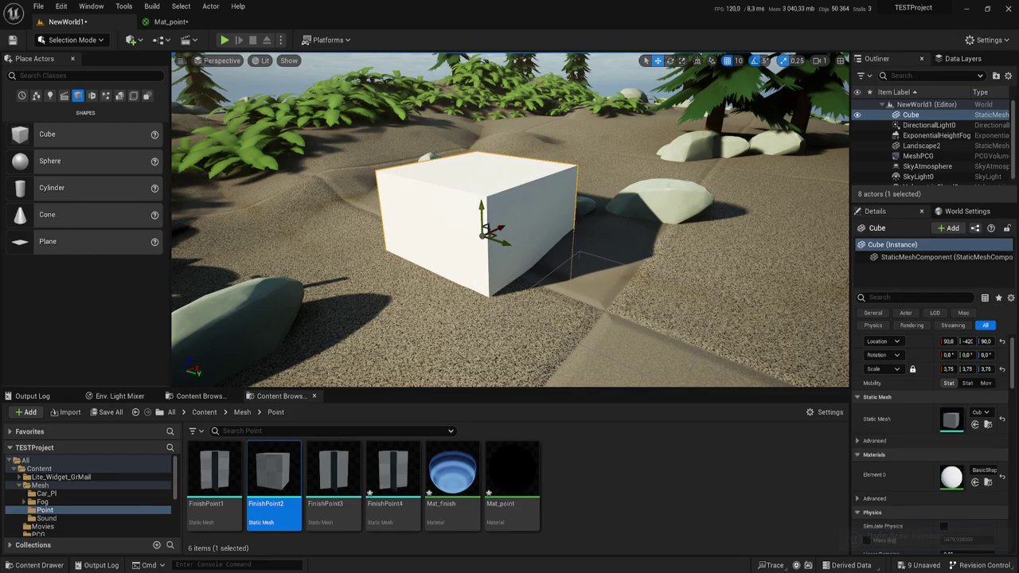
drag(480, 207, 475, 126)
mouse_move(512, 477)
mouse_down()
mouse_move(537, 236)
mouse_move(476, 261)
mouse_up()
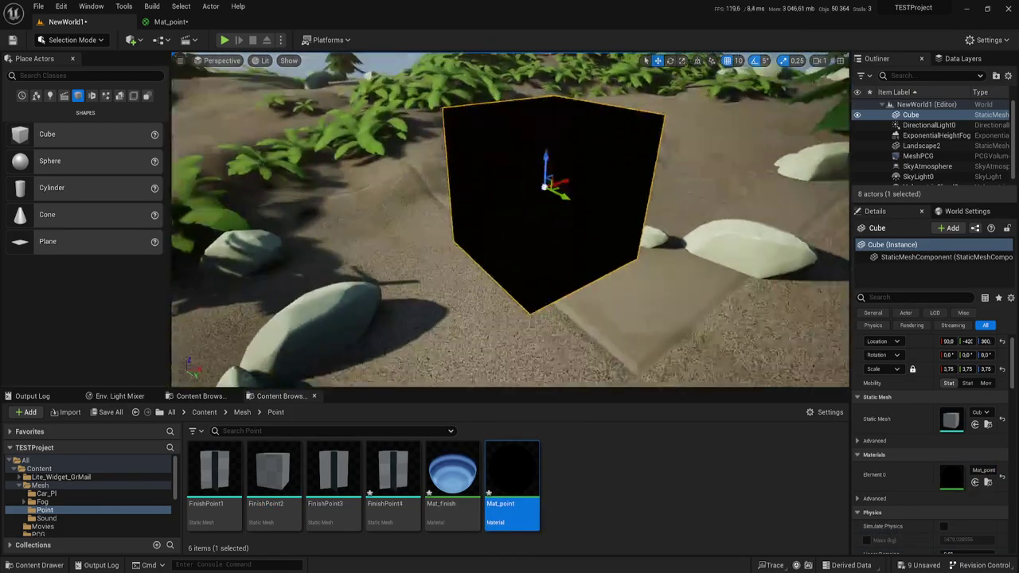
Wire GeneratedBand's Result into Emissive Color, apply and save Mat_point, and inspect the striped cube
click(169, 22)
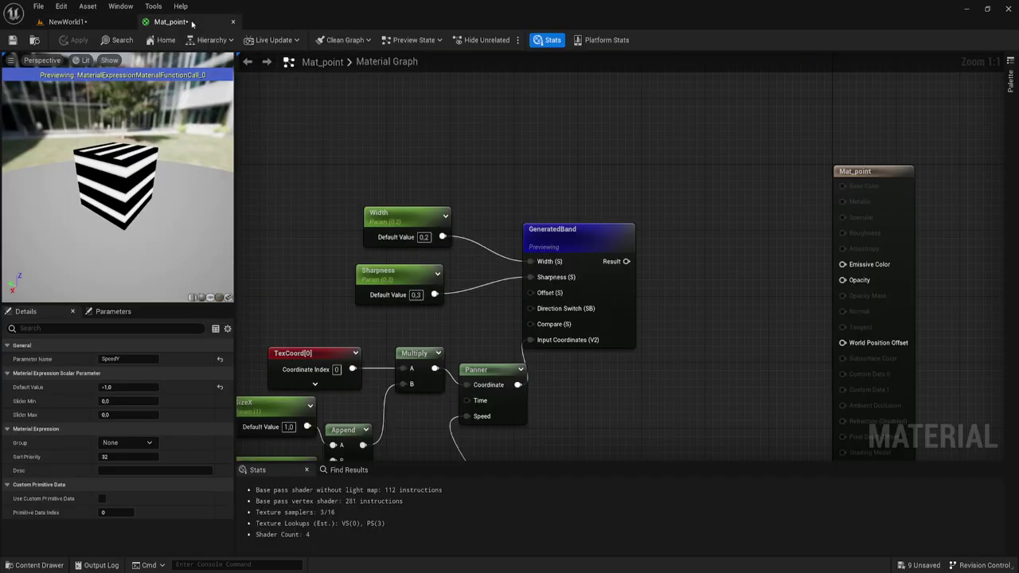
mouse_move(626, 261)
mouse_down()
mouse_move(919, 320)
mouse_move(843, 264)
mouse_up()
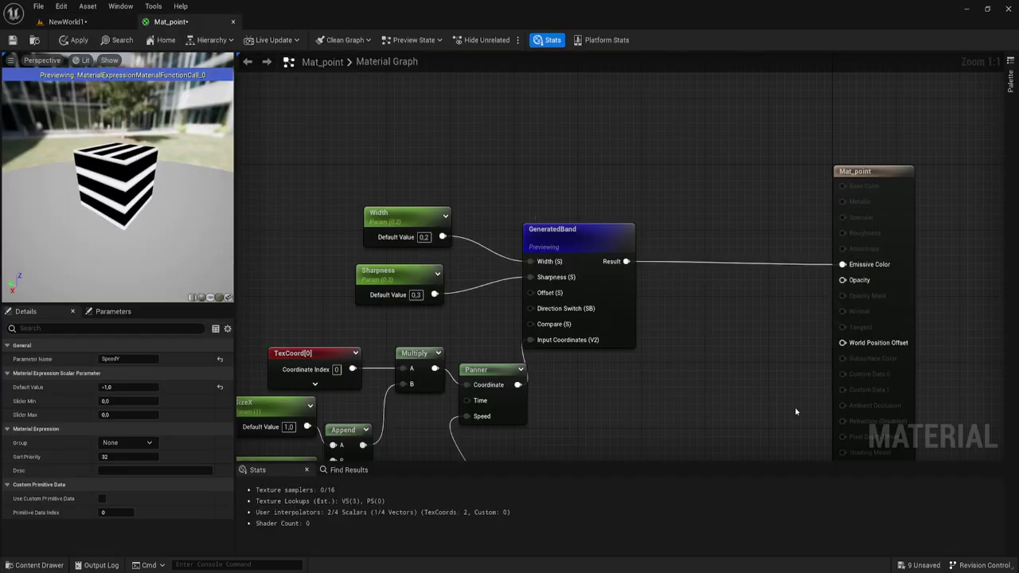
click(67, 21)
click(169, 21)
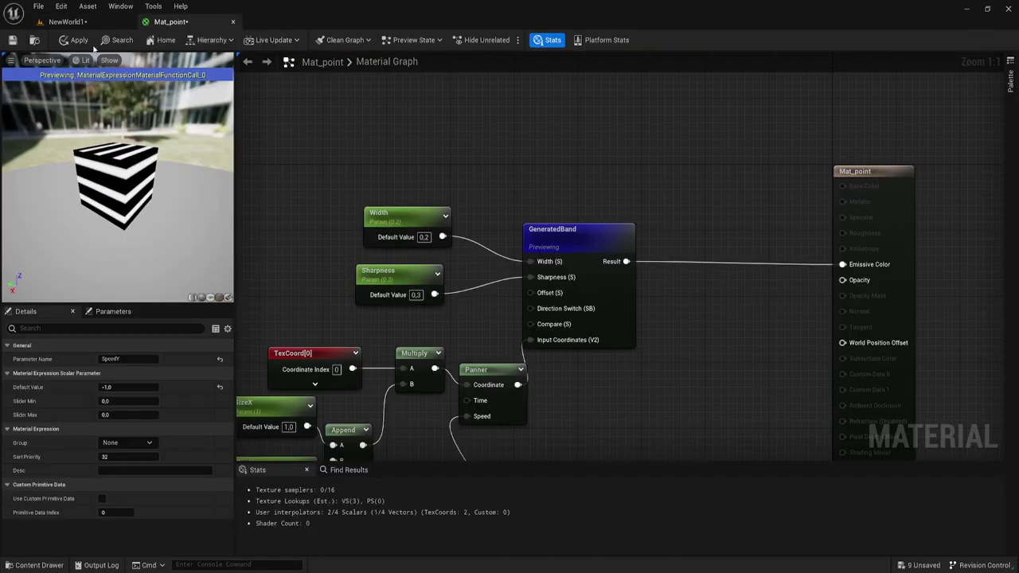
click(74, 40)
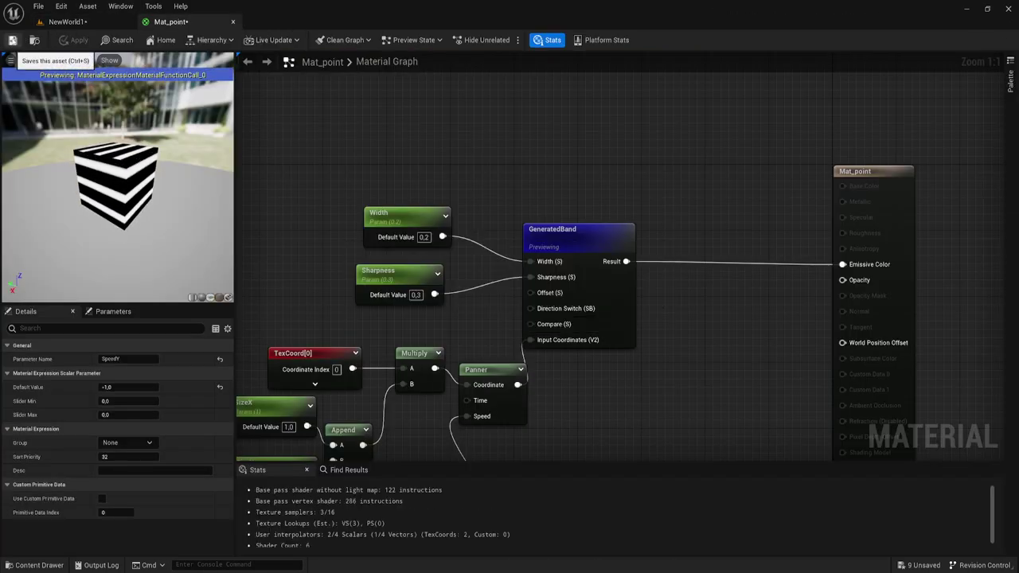
click(12, 40)
click(68, 21)
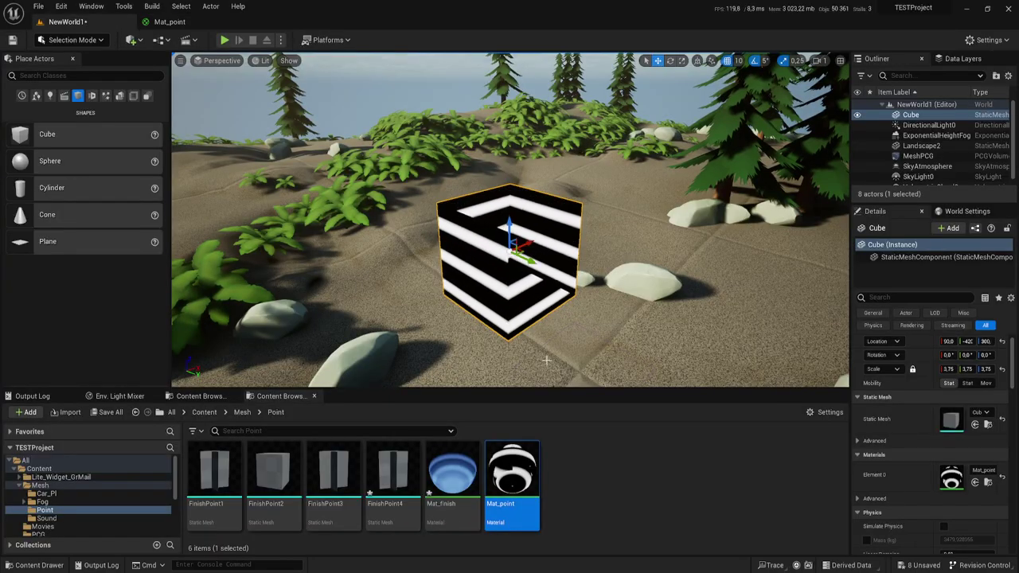
mouse_move(412, 311)
alt+mouse_down()
mouse_move(303, 316)
mouse_move(239, 286)
mouse_move(239, 239)
alt+mouse_up()
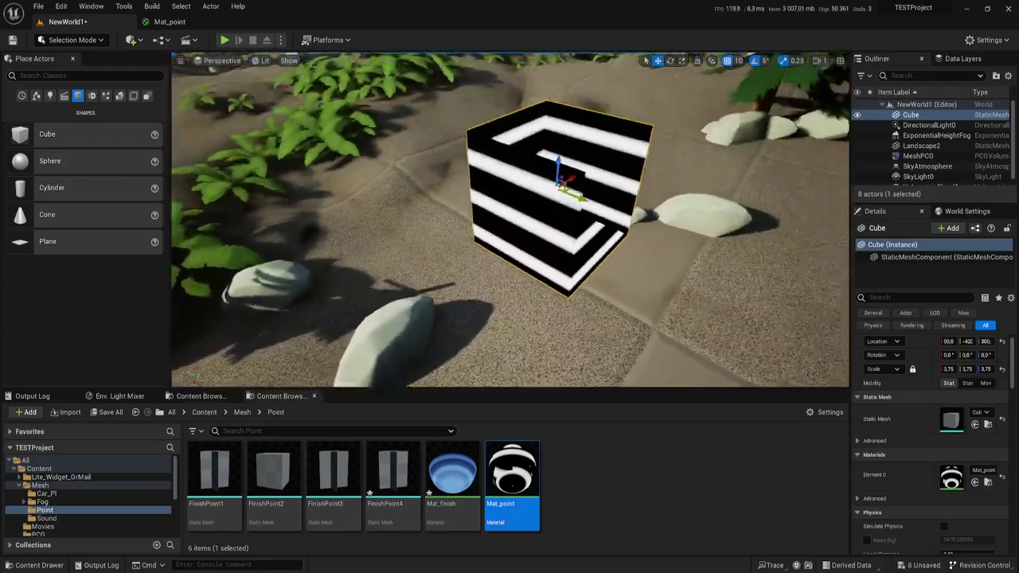
scroll(555, 274, down, 5)
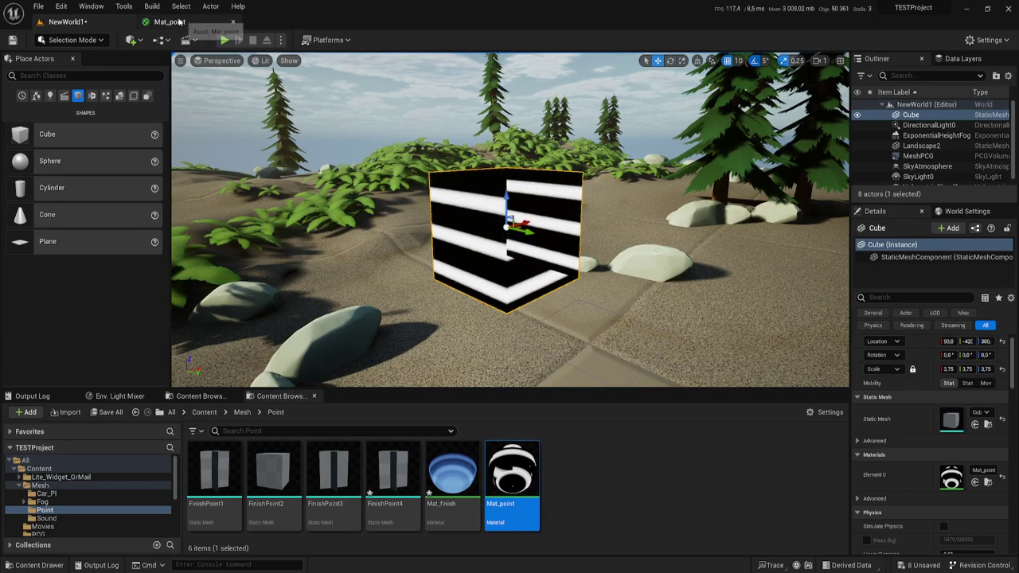
click(172, 21)
Pan the material graph and fly the level camera toward the cube
drag(843, 280, 727, 317)
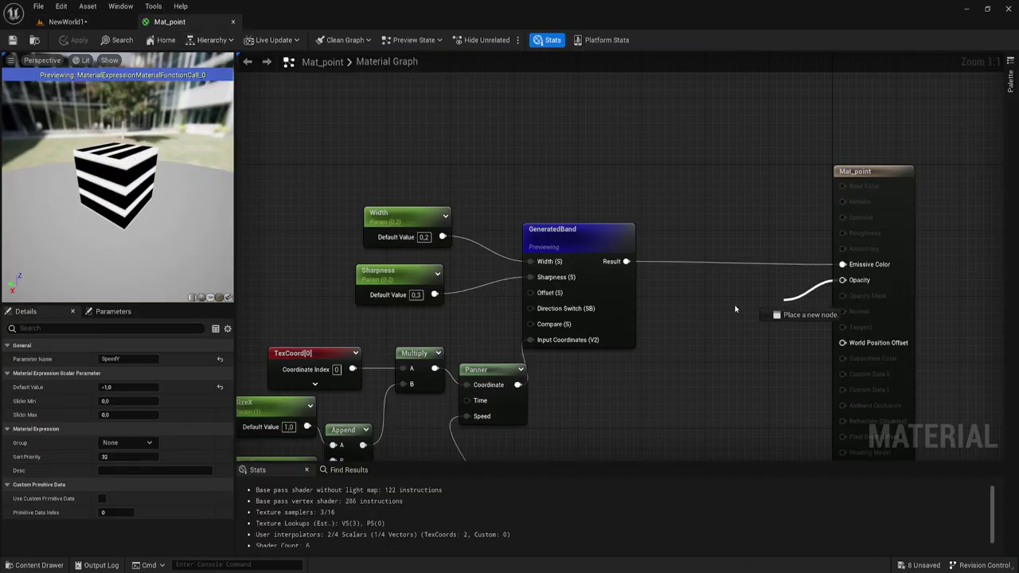
right_drag(602, 388, 633, 359)
right_drag(713, 280, 655, 287)
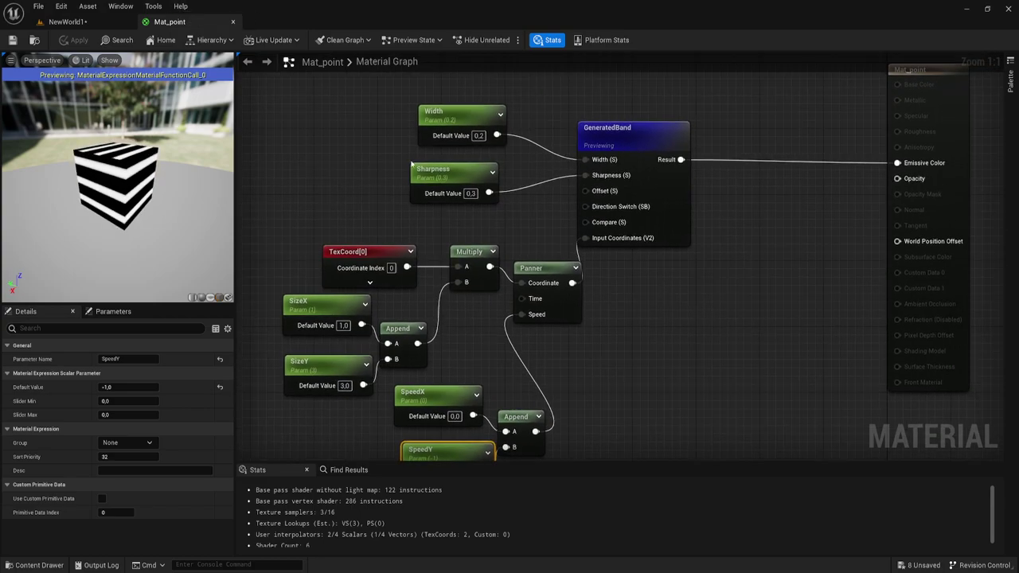
click(68, 22)
right_drag(545, 205, 549, 262)
Marquee-select the parameter, Panner and GeneratedBand nodes, move them left, and zoom to 1:1
click(169, 22)
mouse_move(669, 289)
right_down()
mouse_move(707, 400)
mouse_move(673, 280)
right_up()
scroll(707, 400, down, 1)
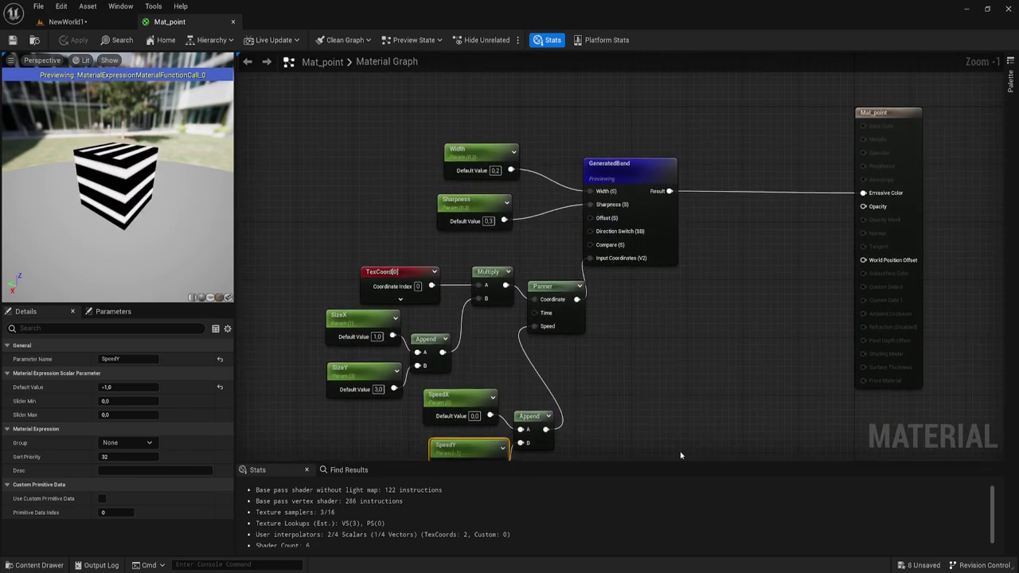
drag(680, 455, 374, 155)
drag(625, 173, 528, 174)
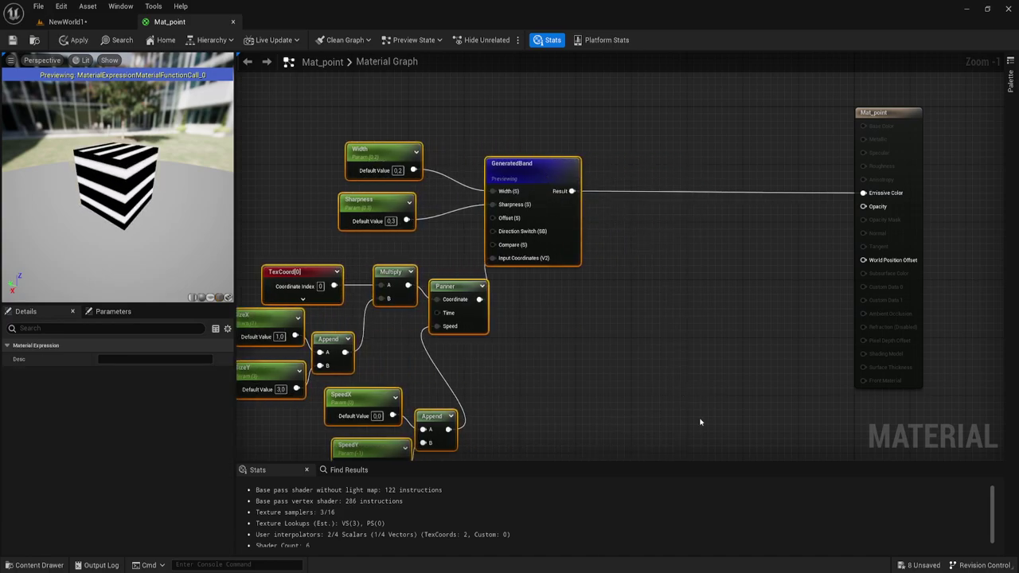
mouse_move(700, 422)
right_down()
mouse_move(670, 375)
mouse_move(670, 327)
right_up()
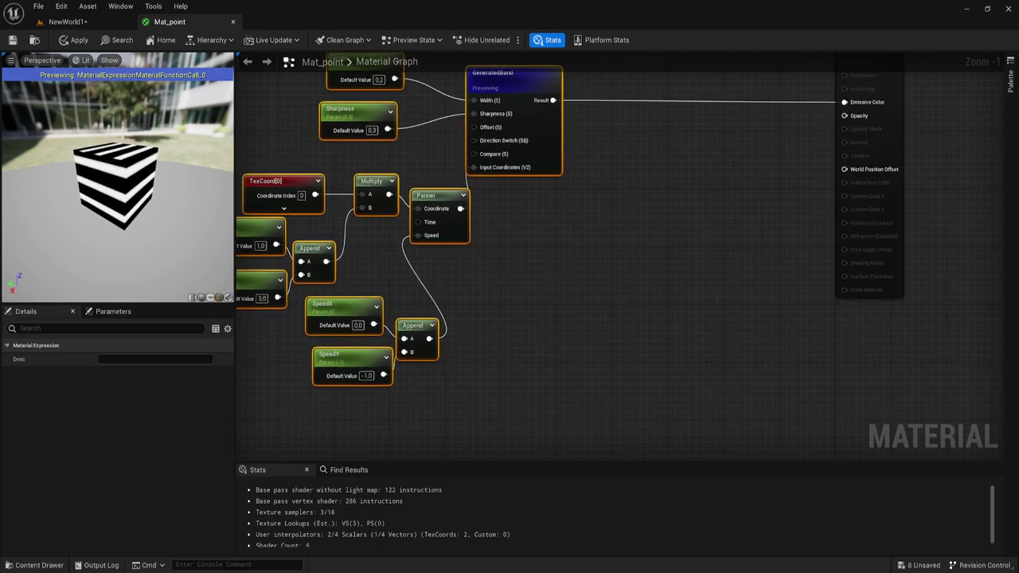
right_drag(654, 257, 647, 265)
scroll(585, 318, up, 2)
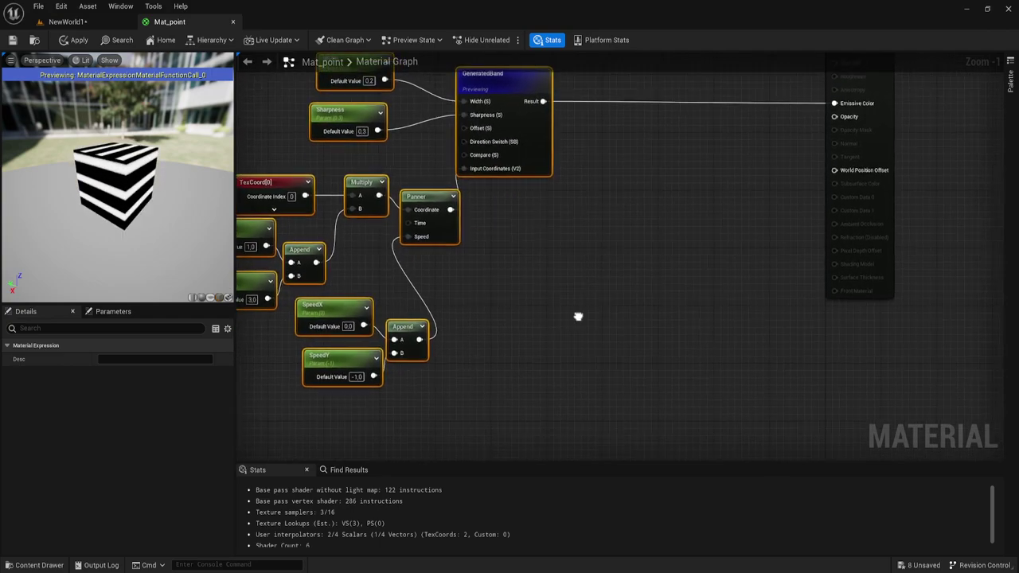
right_drag(553, 315, 557, 316)
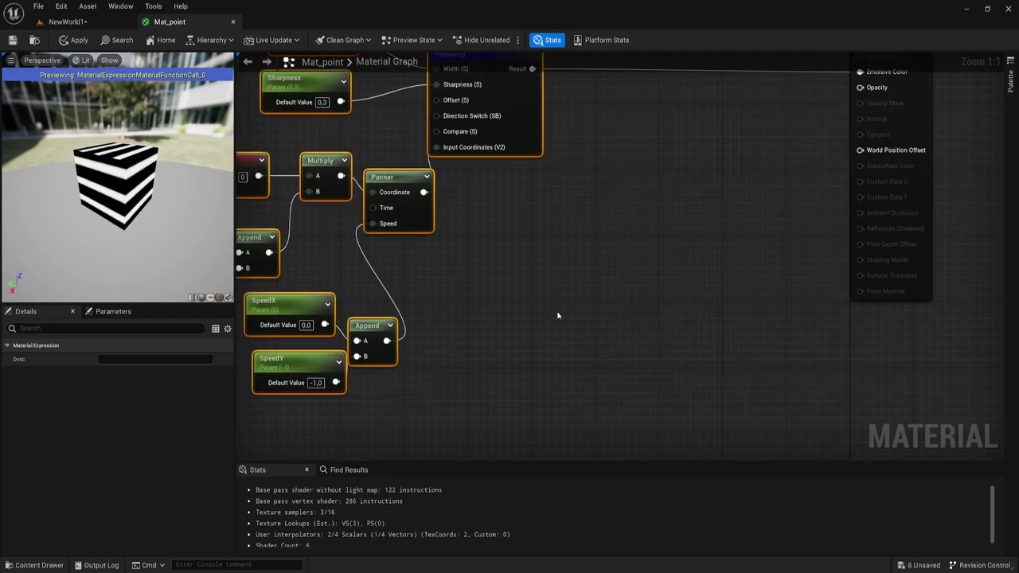
Add a BoundingBoxBased_0-1_UVW function node to the graph
right_click(495, 282)
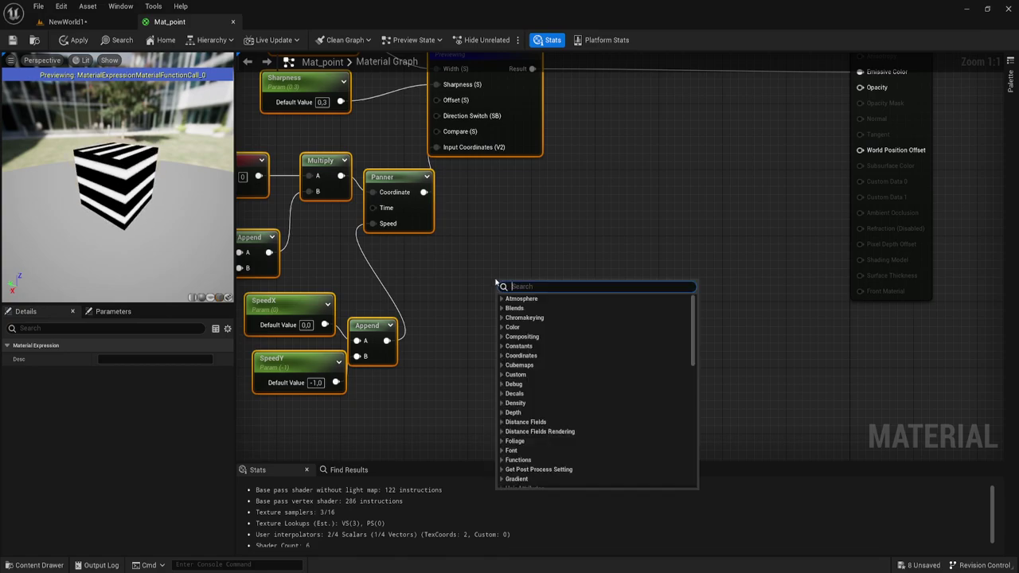
text(bou)
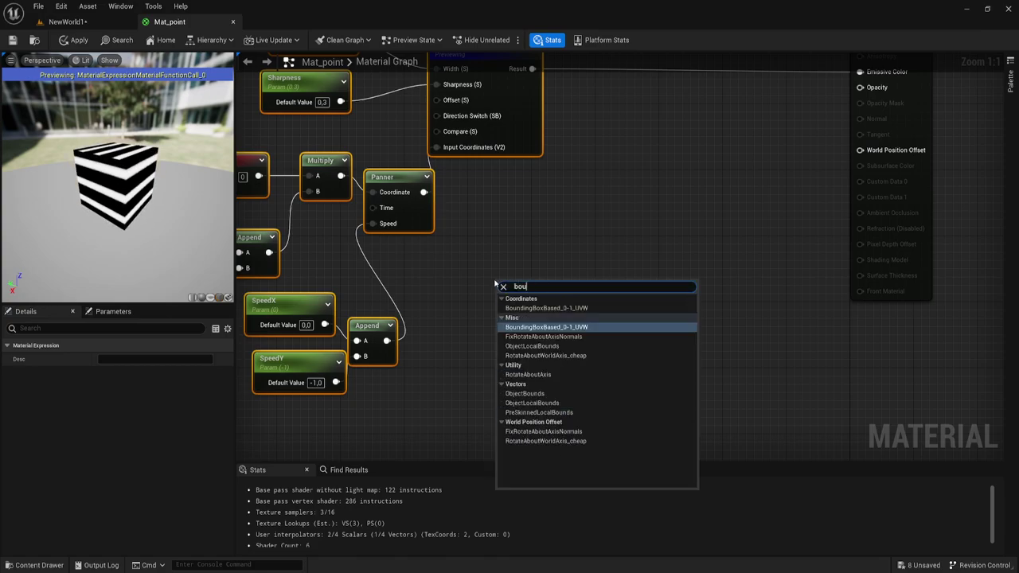
click(533, 314)
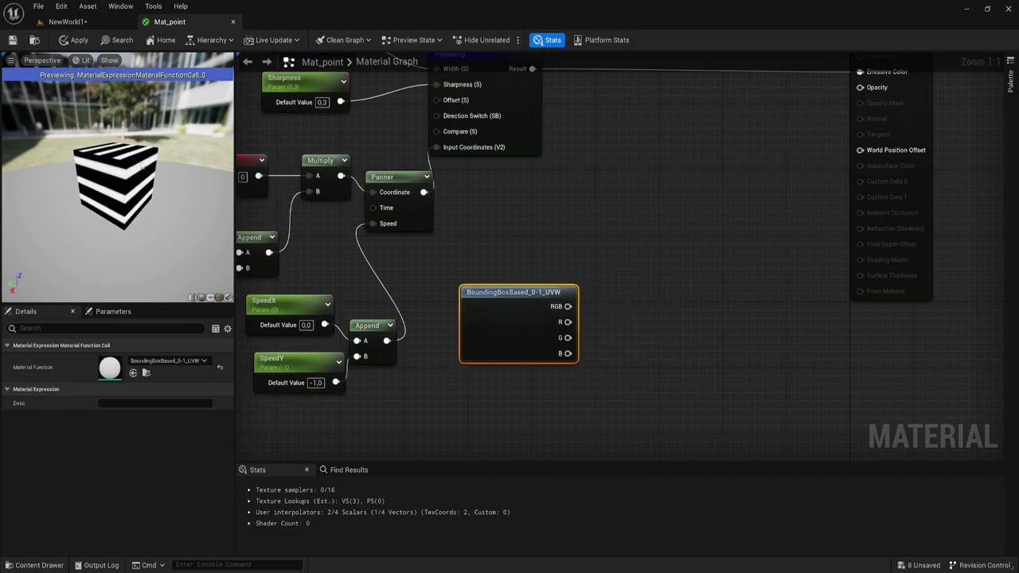
right_drag(605, 394, 593, 385)
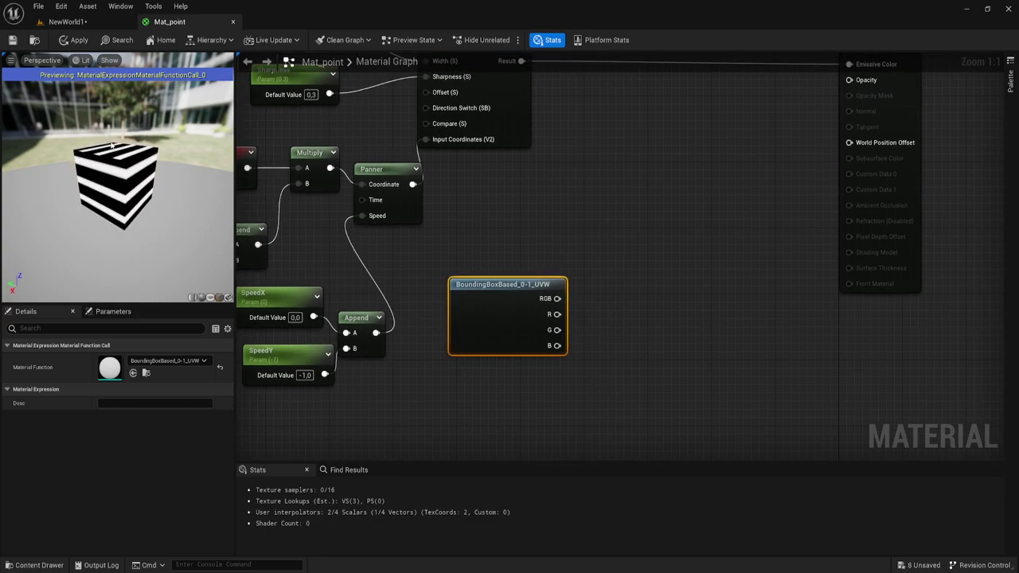
right_drag(609, 381, 571, 369)
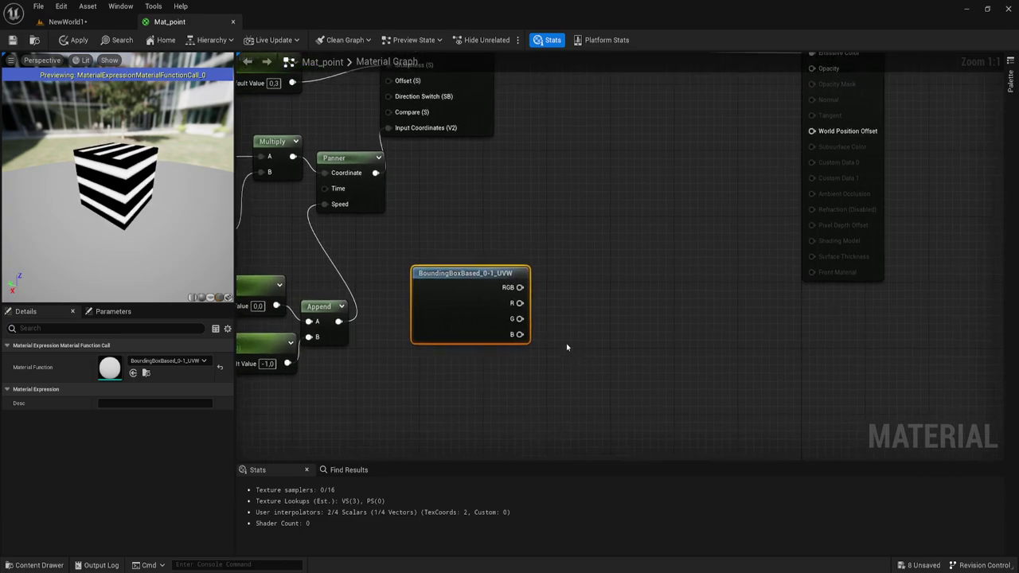
Feed its RGB into a new Dot node's A and a 0,0,0 Constant3Vector into B
drag(521, 291, 560, 324)
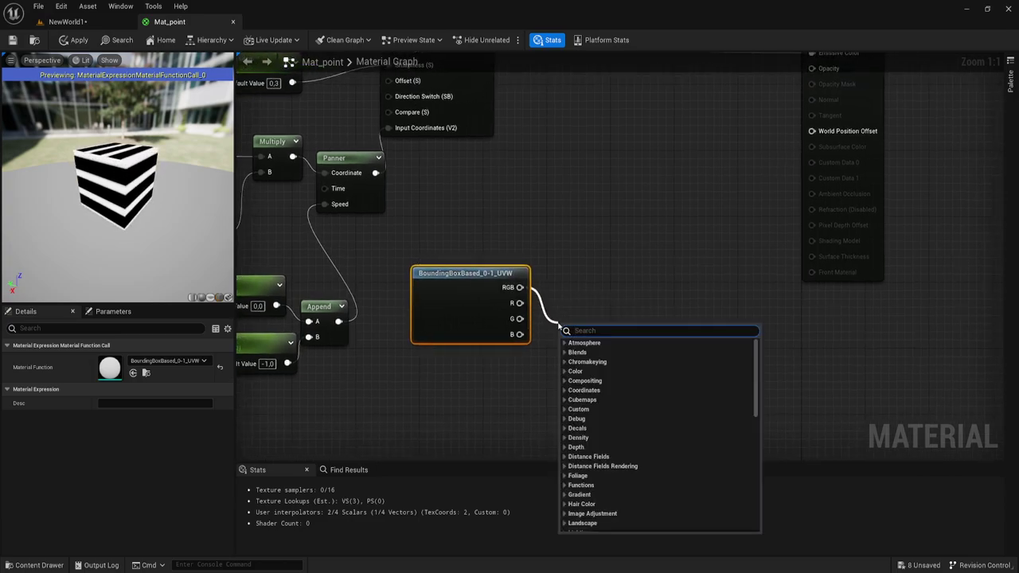
text(do)
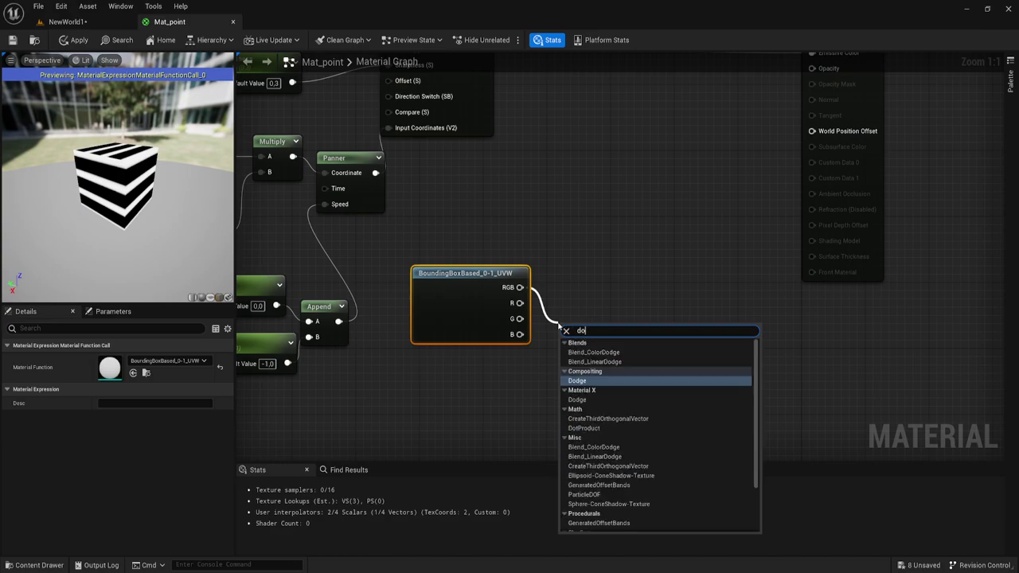
text(t)
click(589, 353)
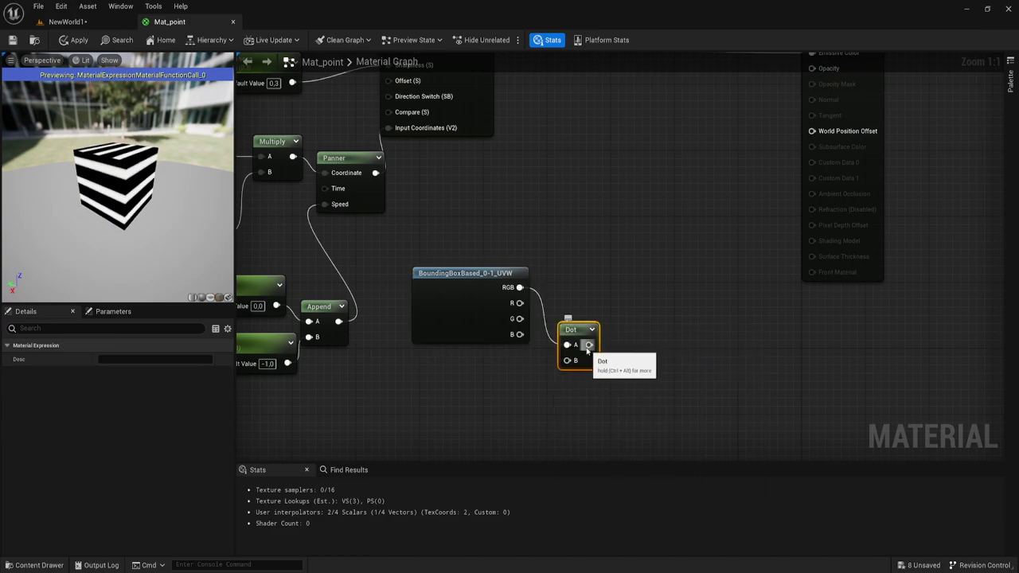
drag(587, 351, 600, 378)
right_drag(515, 432, 510, 368)
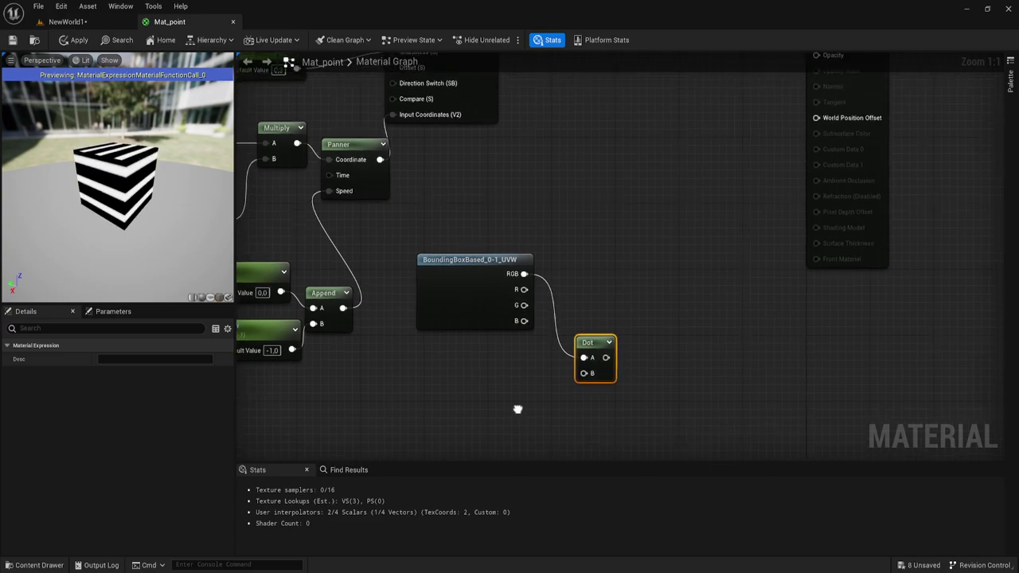
click(454, 343)
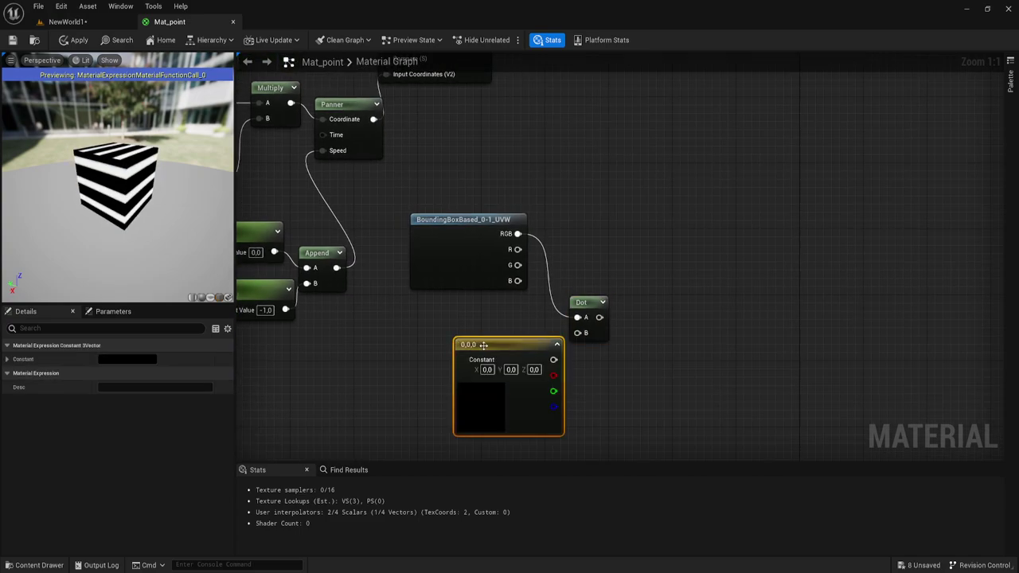
drag(517, 344, 481, 335)
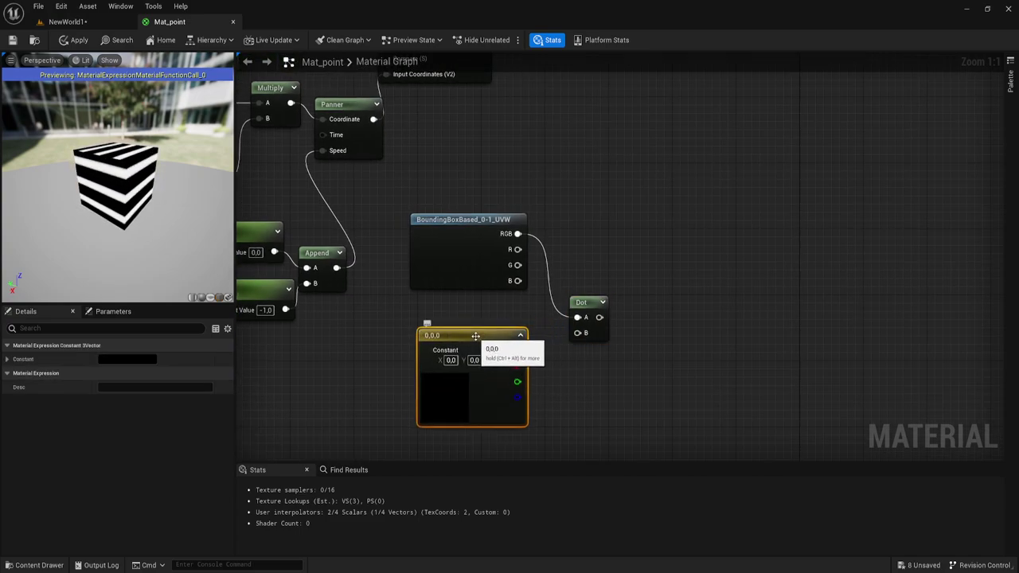
drag(517, 350, 577, 333)
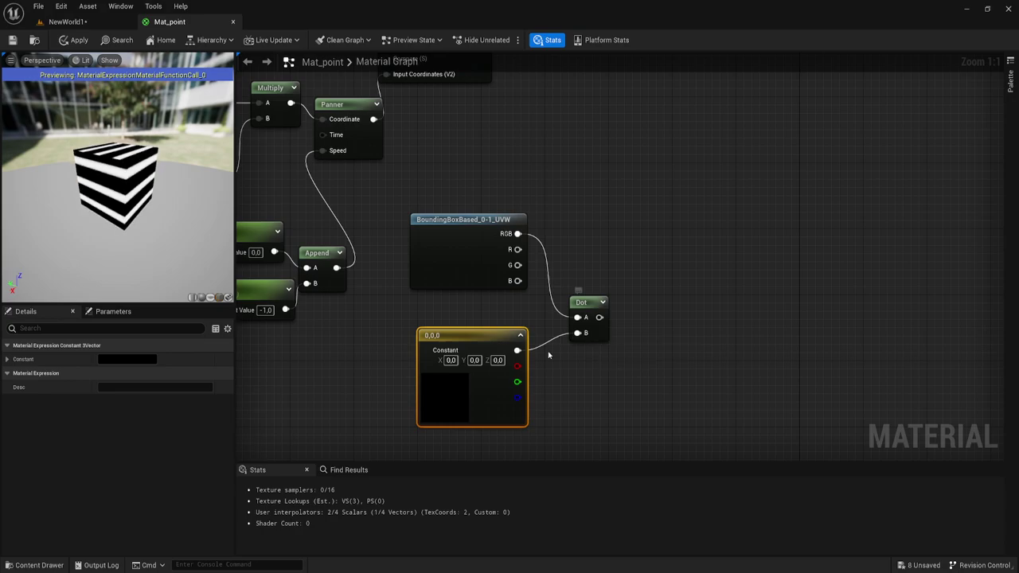
Preview the Dot node on the cube and change the constant vector to 0,0,1
right_click(613, 311)
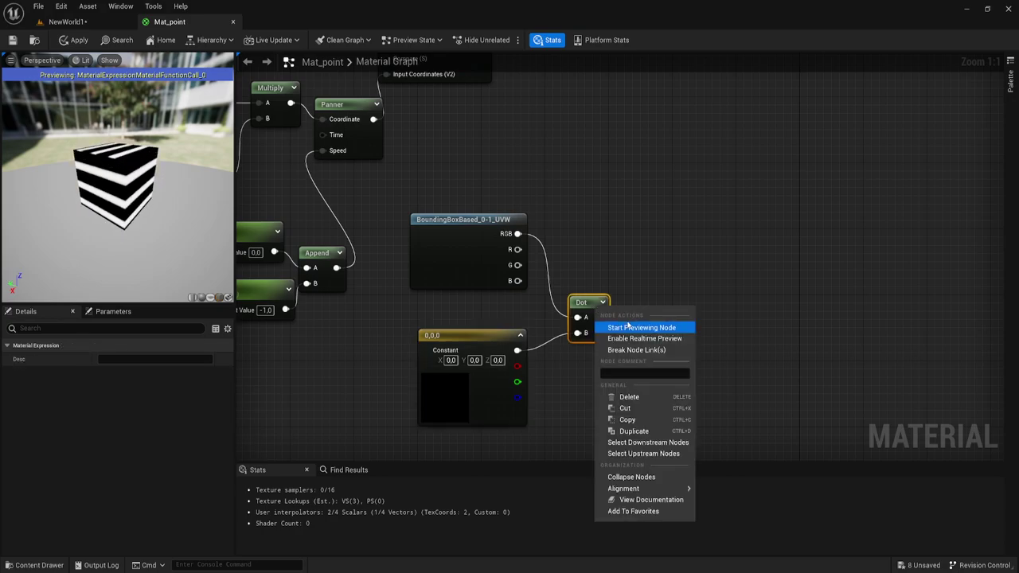
click(608, 327)
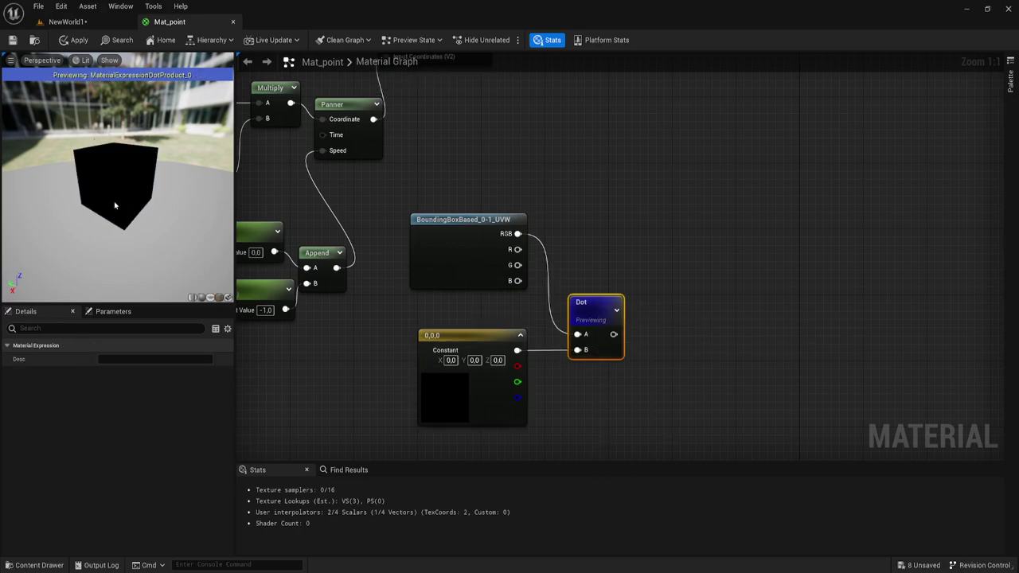
text(1)
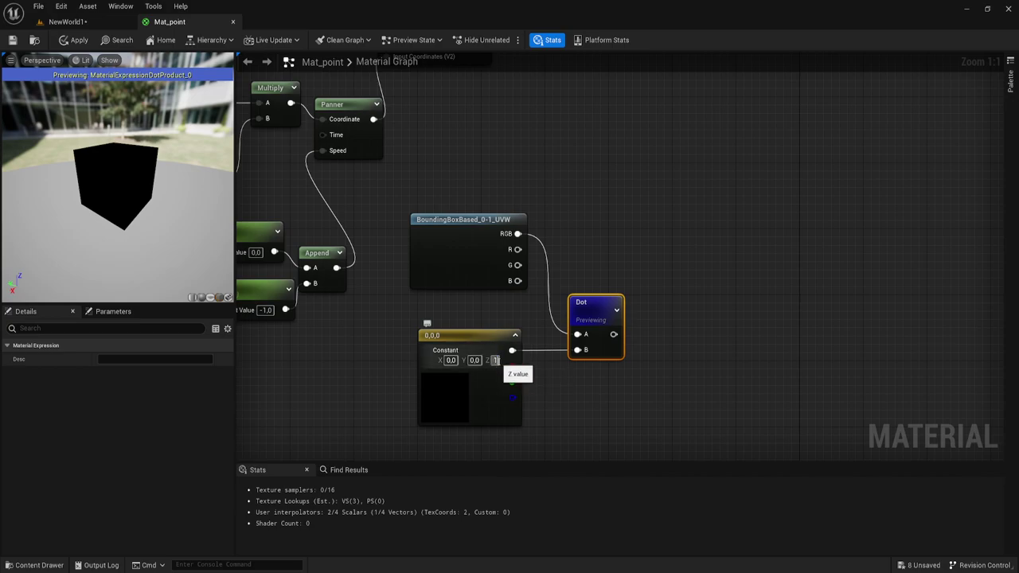
key(Return)
click(618, 385)
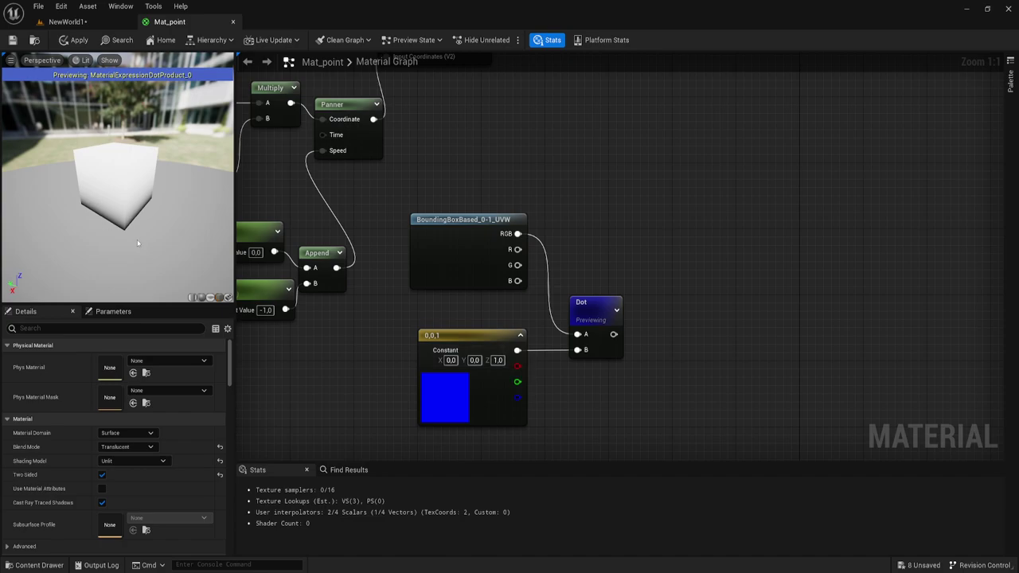
drag(153, 251, 168, 251)
drag(591, 316, 573, 291)
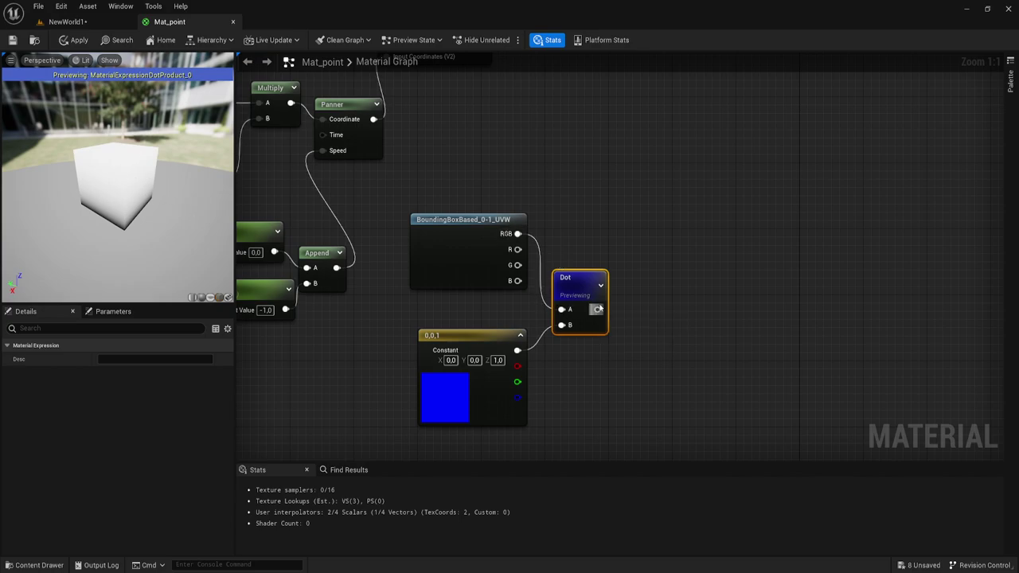
Add a OneMinus (1-x) node after Dot, preview it, and place it beside Dot
drag(598, 309, 641, 306)
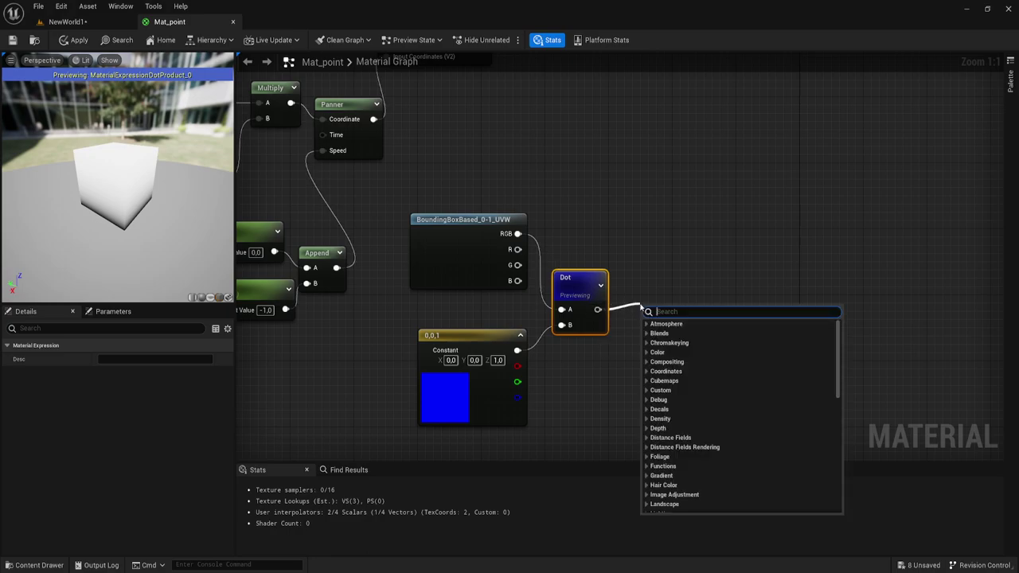
text(o)
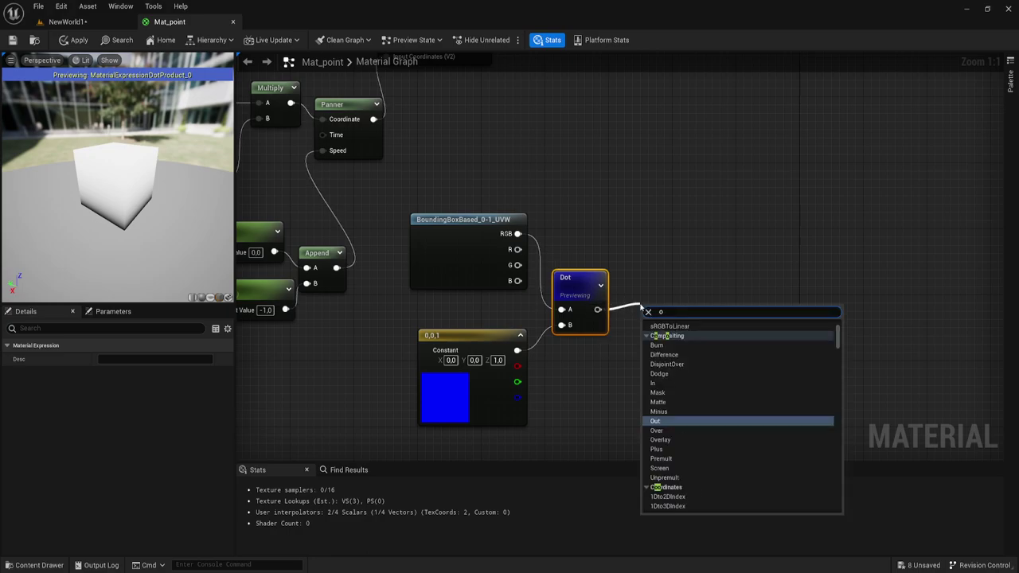
text(be)
key(BackSpace)
key(BackSpace)
text(ne)
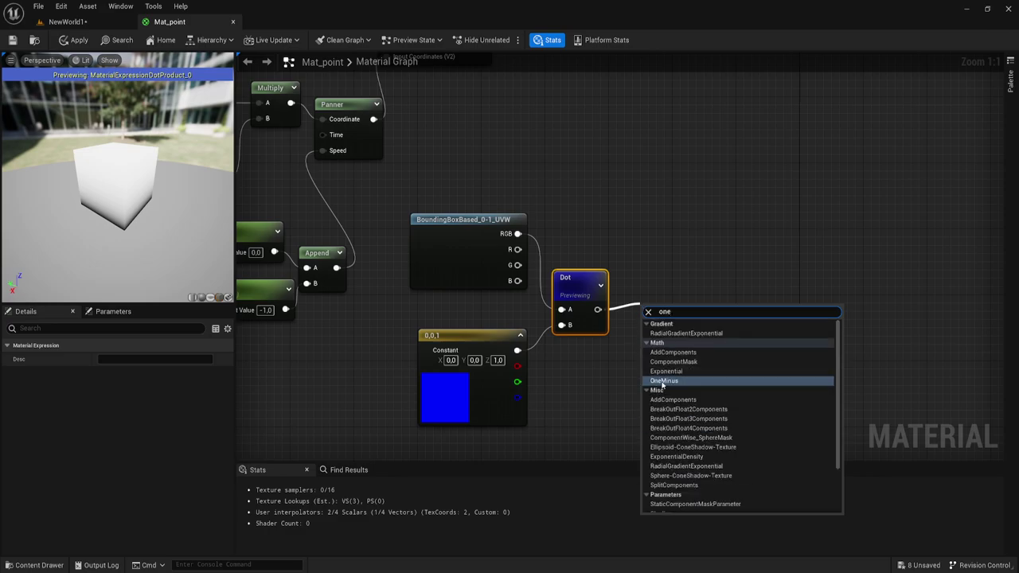
click(660, 381)
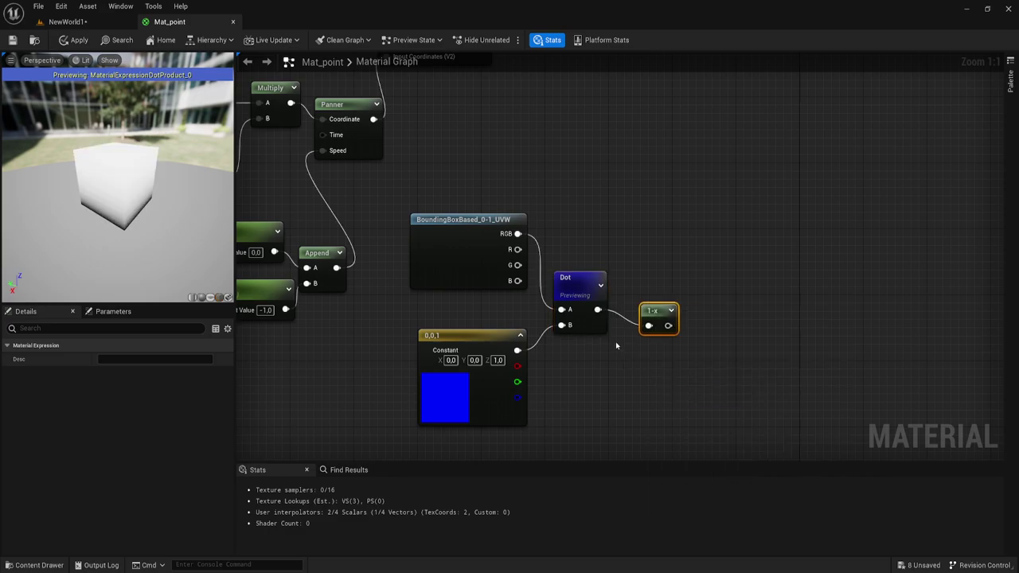
right_click(659, 312)
click(701, 332)
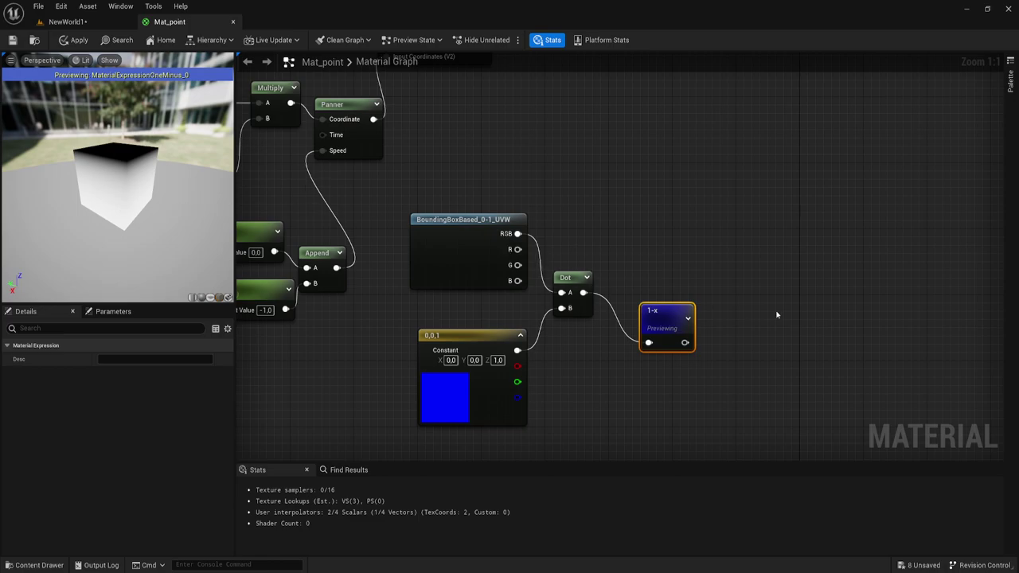
right_drag(761, 340, 657, 314)
drag(573, 285, 530, 241)
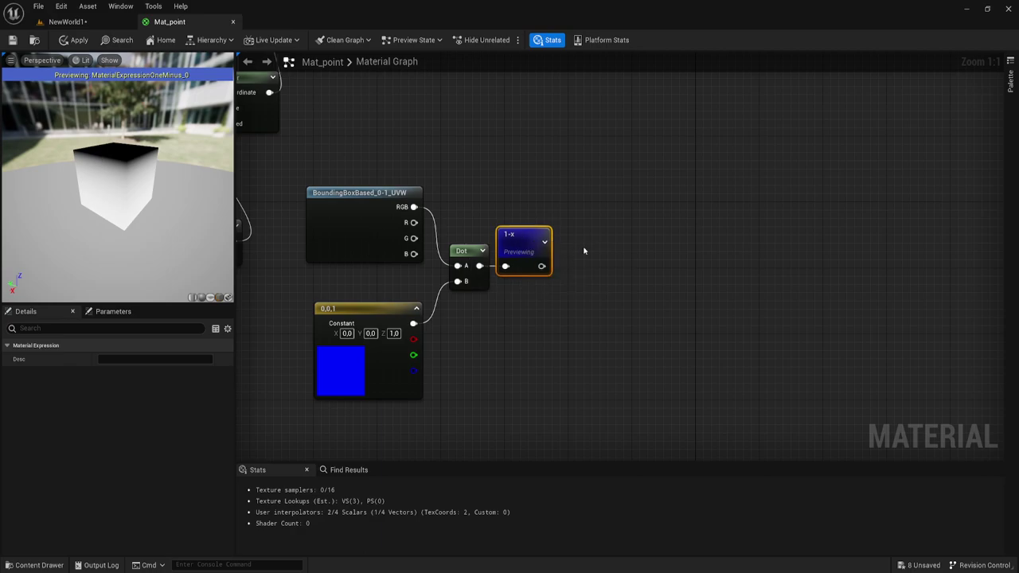
right_drag(583, 251, 591, 266)
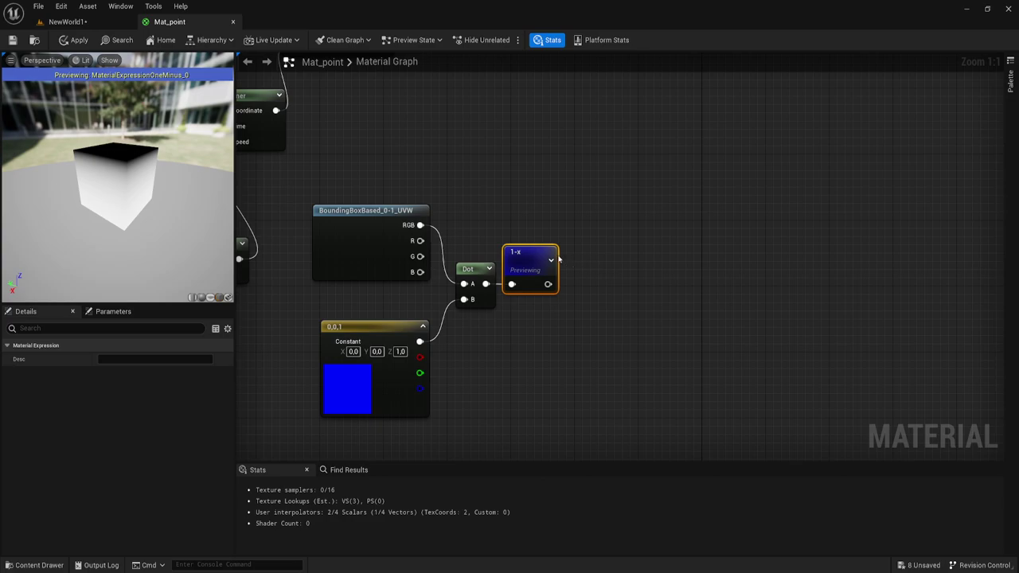
Add a Subtract node after 1-x with B set to 0.6 and preview its result
drag(550, 285, 652, 274)
text(-)
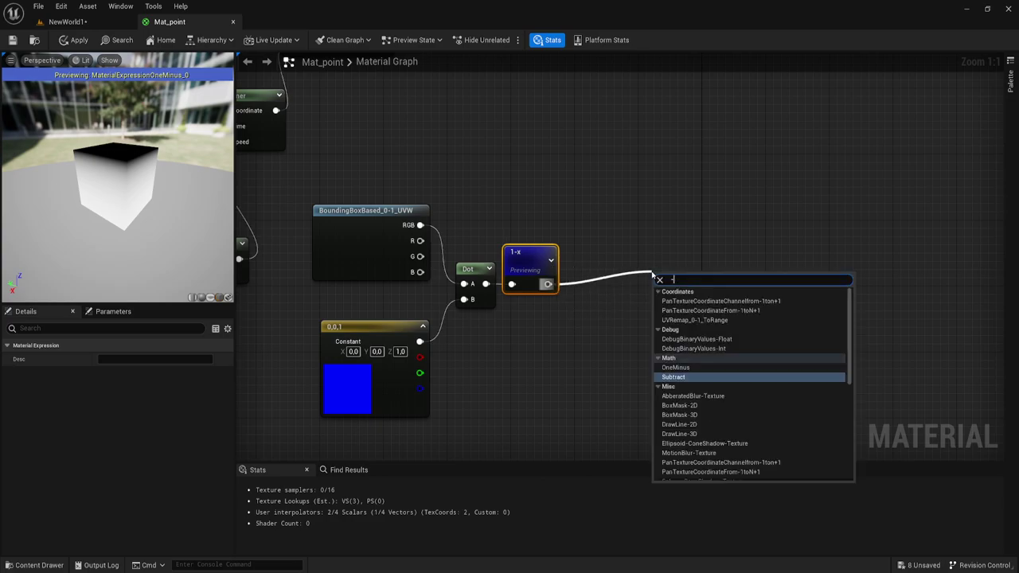
click(682, 378)
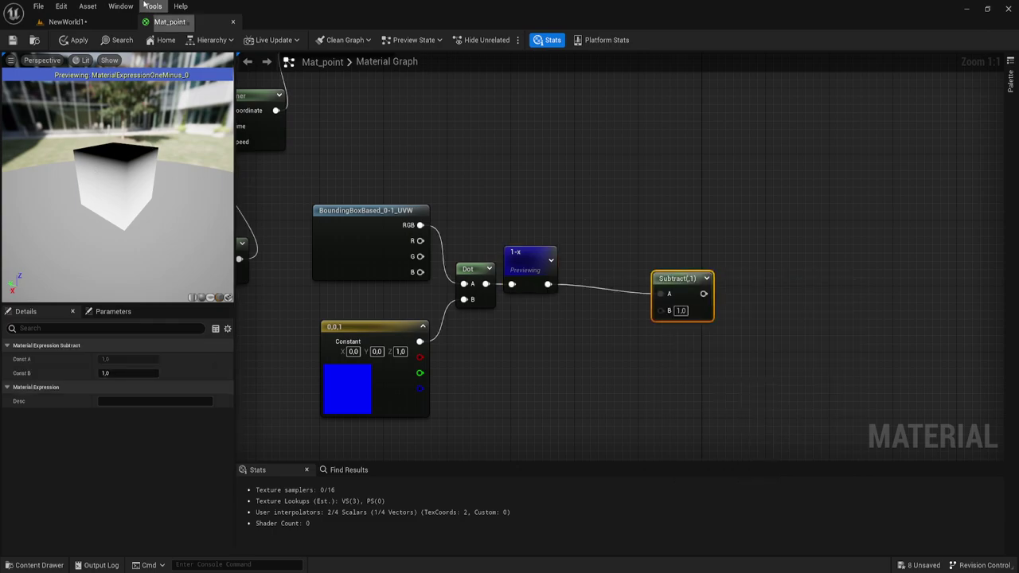
drag(698, 273, 669, 263)
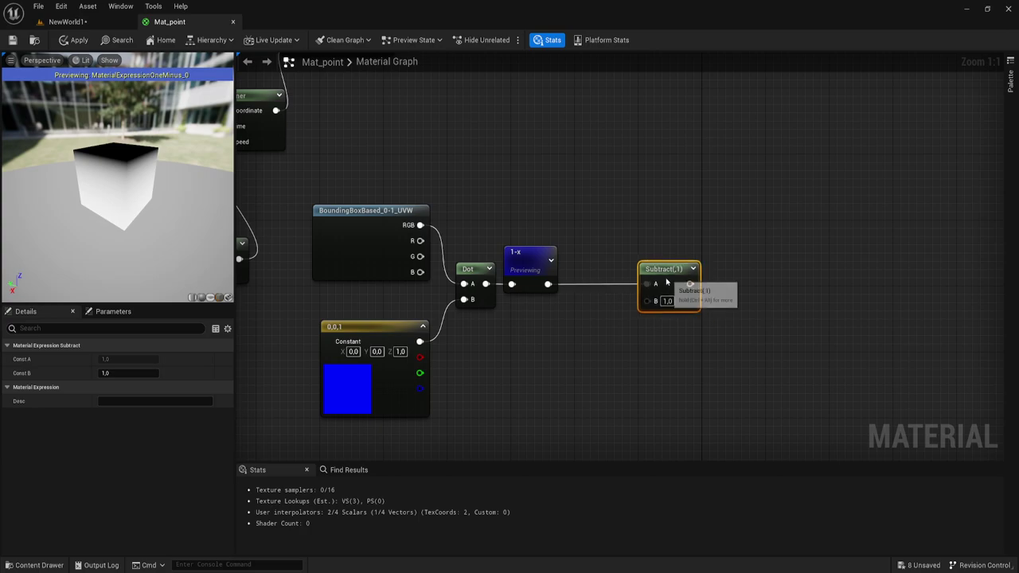
click(651, 301)
text(0,6)
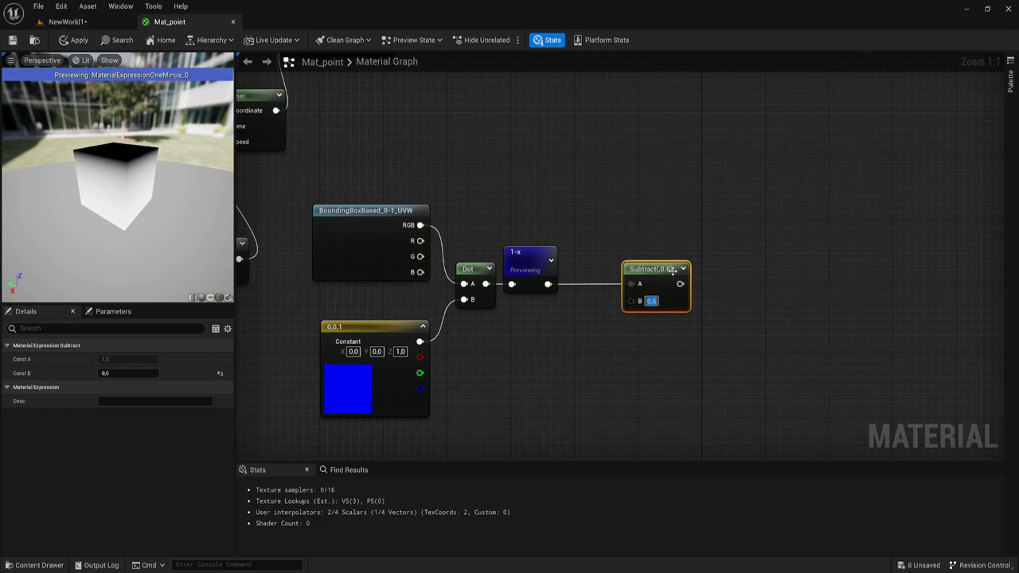
right_click(673, 270)
click(692, 288)
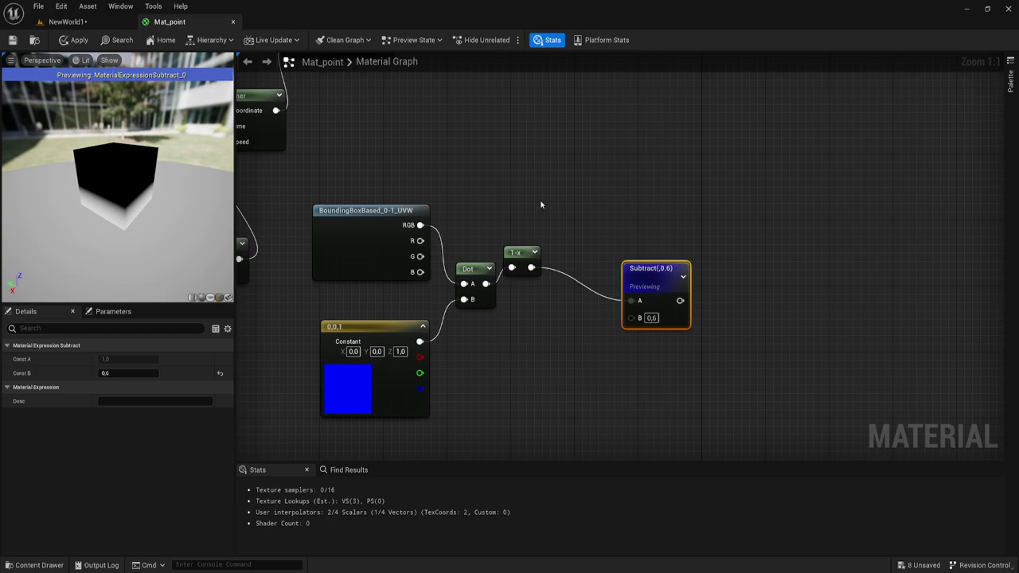
Add a Saturate node after the Subtract output
scroll(779, 200, down, 1)
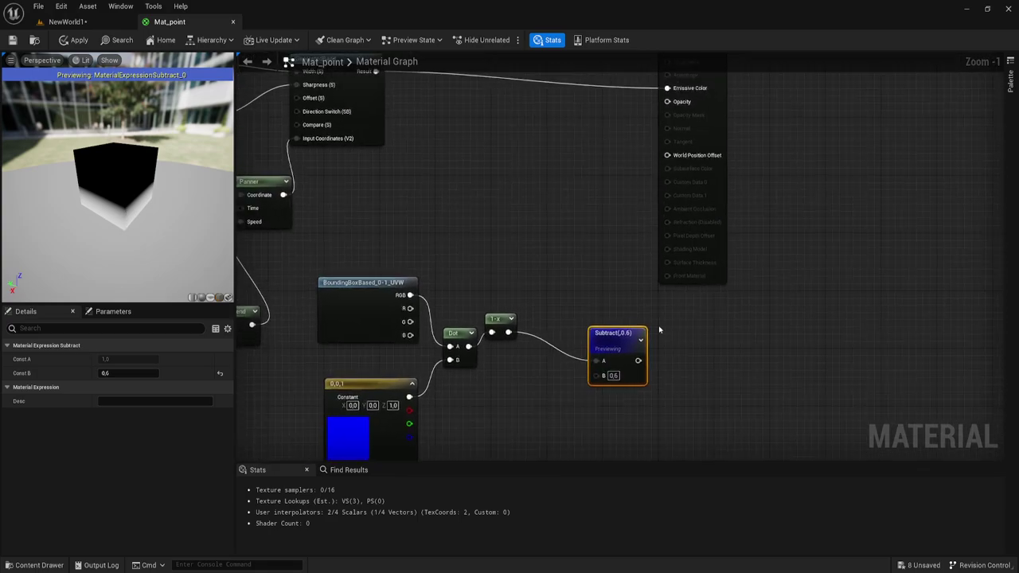
drag(585, 326, 558, 311)
right_drag(607, 284, 623, 315)
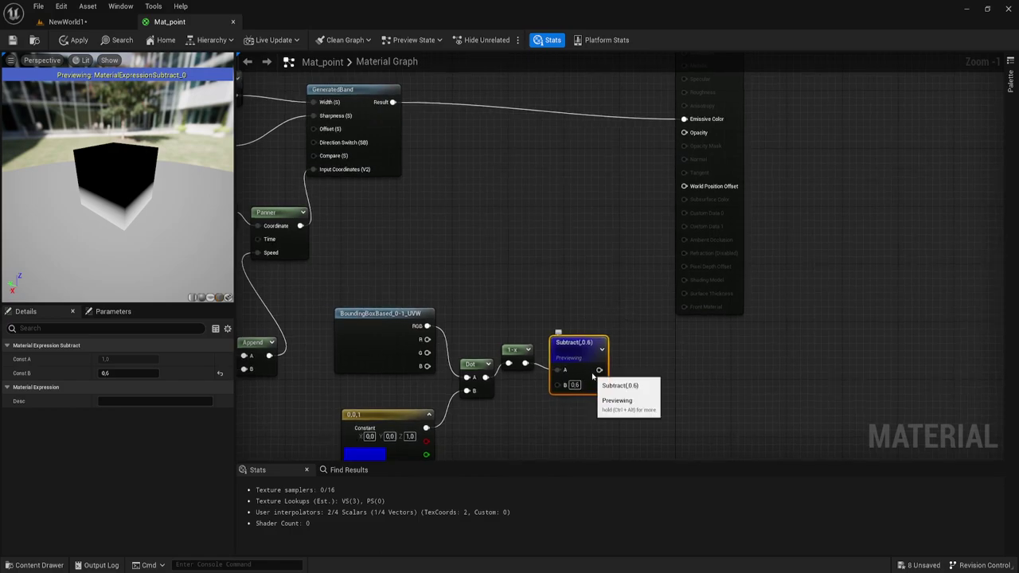
drag(598, 369, 646, 372)
text(sut)
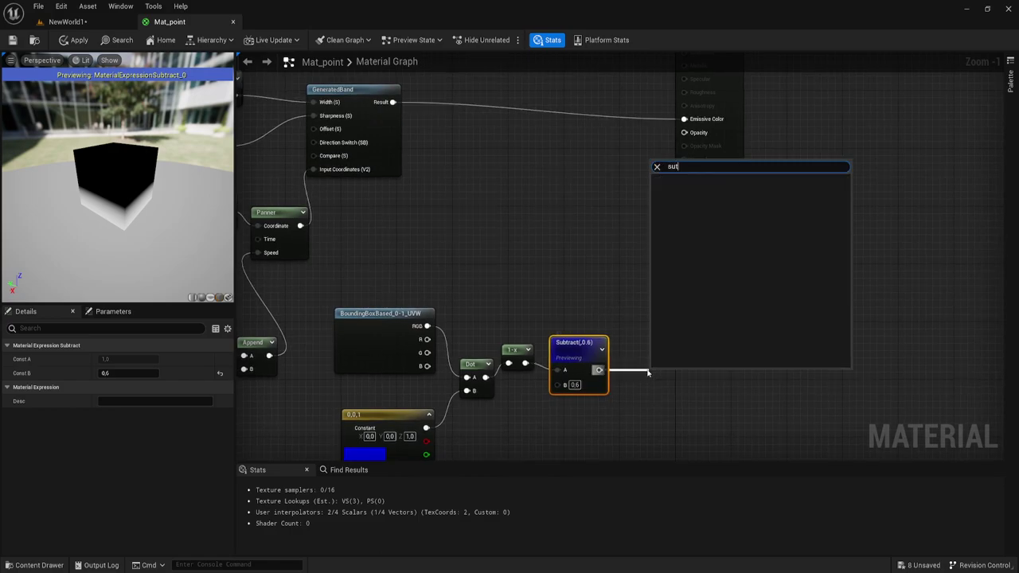
key(BackSpace)
key(BackSpace)
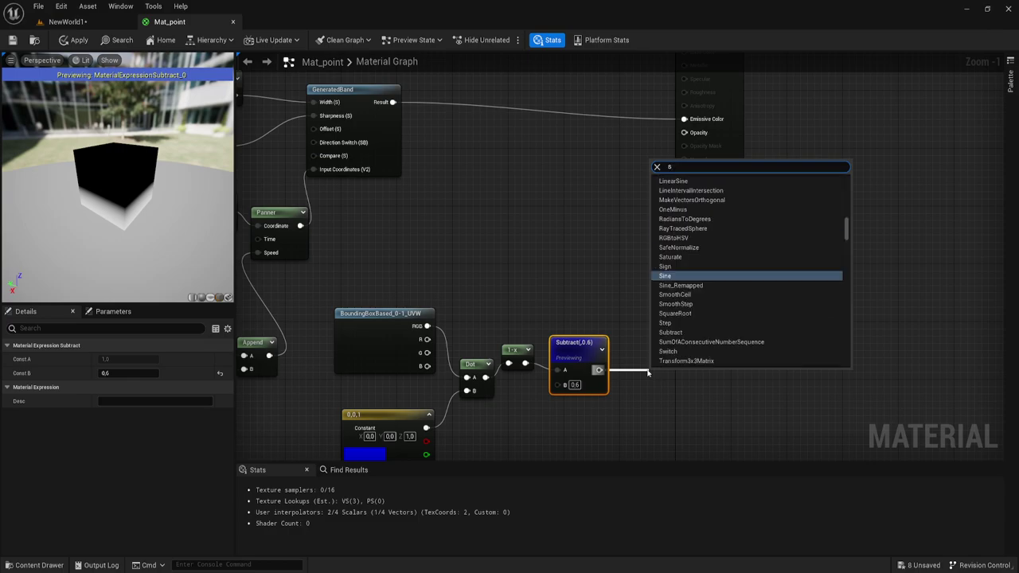
text(atu)
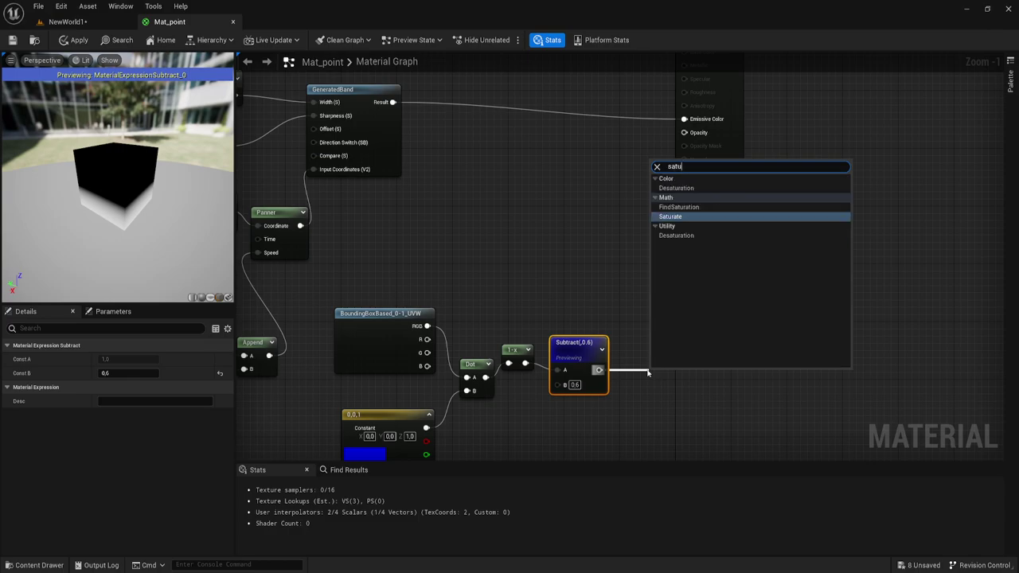
click(675, 216)
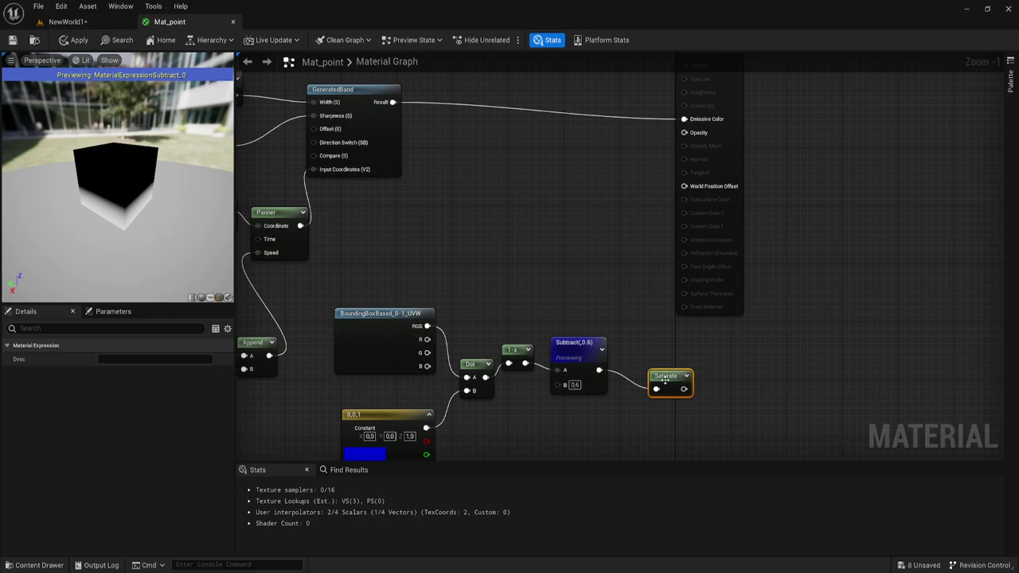
mouse_move(669, 381)
mouse_down()
mouse_move(621, 278)
mouse_move(608, 285)
mouse_move(651, 199)
mouse_up()
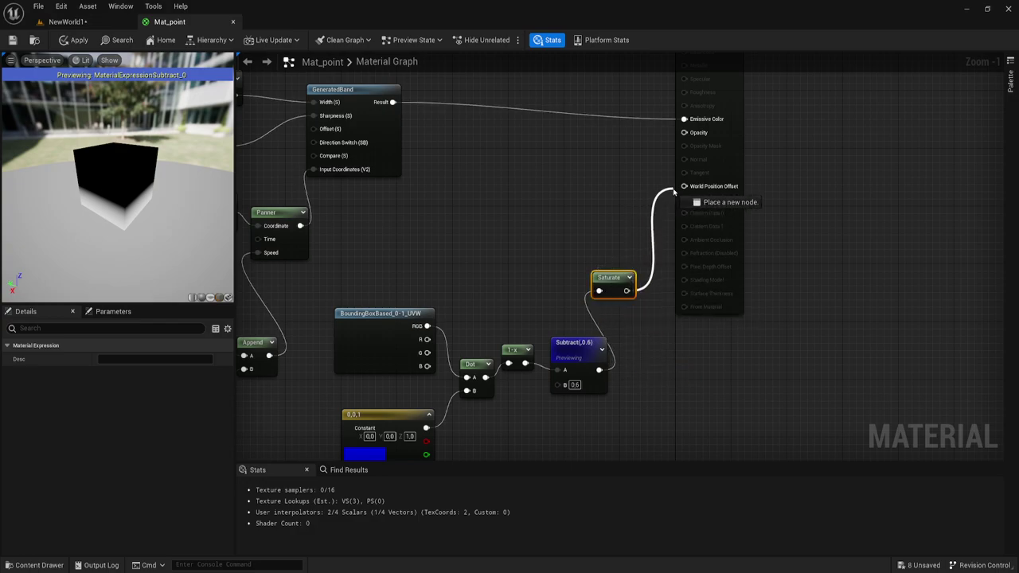
key(Escape)
Reconnect Subtract into Saturate, compare both previews, and plug Saturate into Opacity
right_click(628, 275)
click(652, 298)
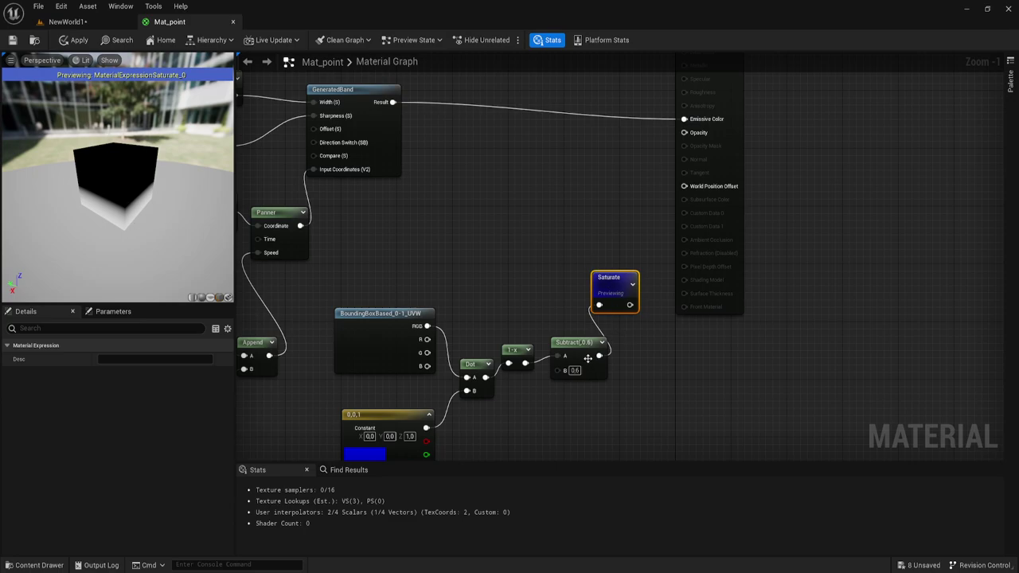
mouse_move(598, 356)
mouse_down()
mouse_move(605, 303)
mouse_move(559, 293)
mouse_up()
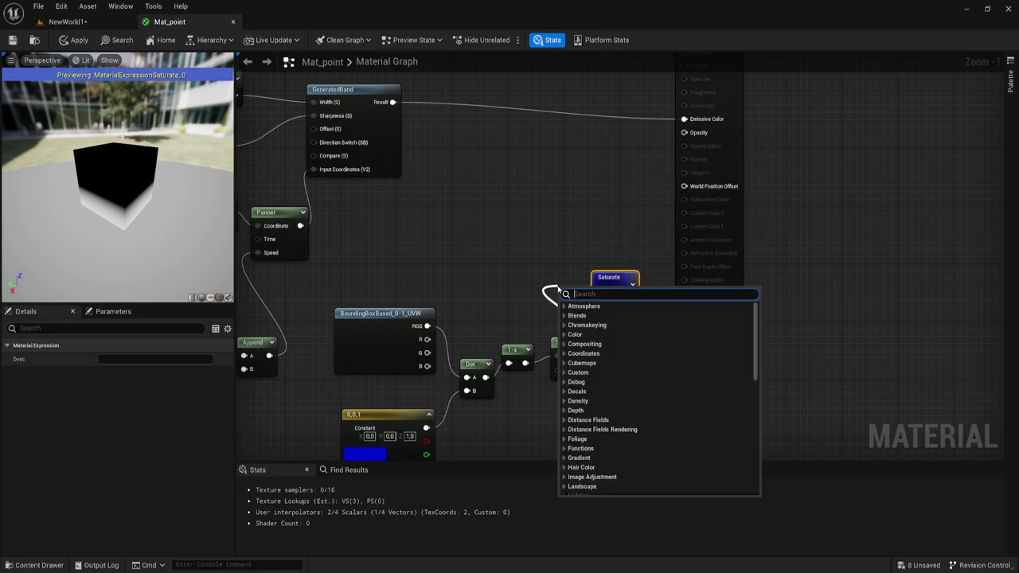
click(474, 265)
right_click(579, 351)
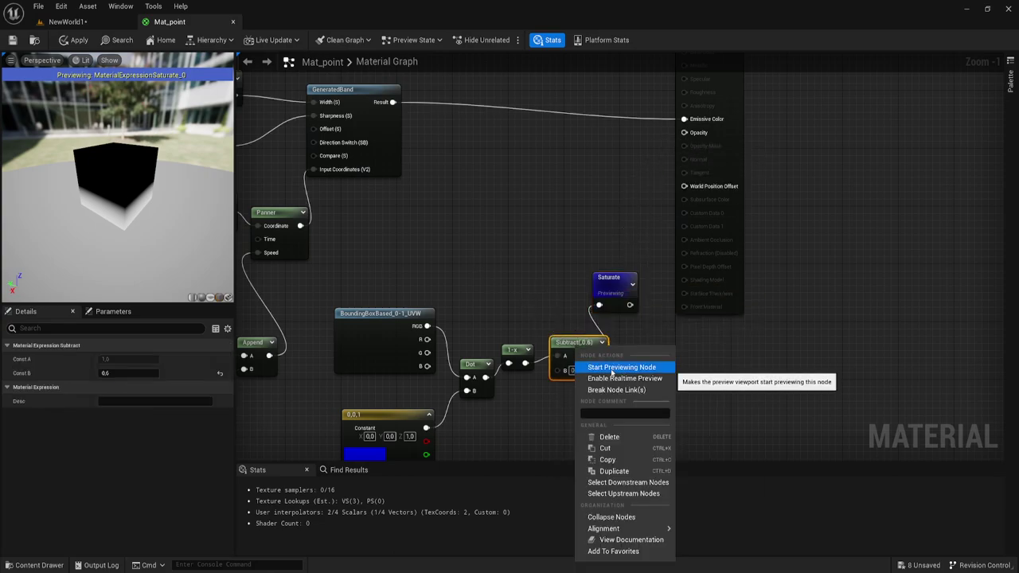
click(611, 368)
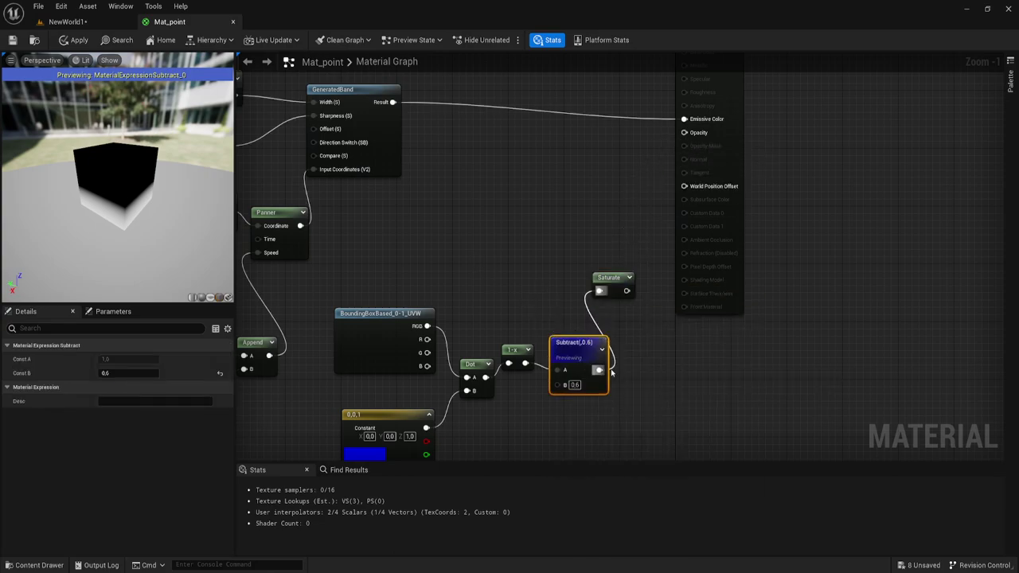
right_click(616, 285)
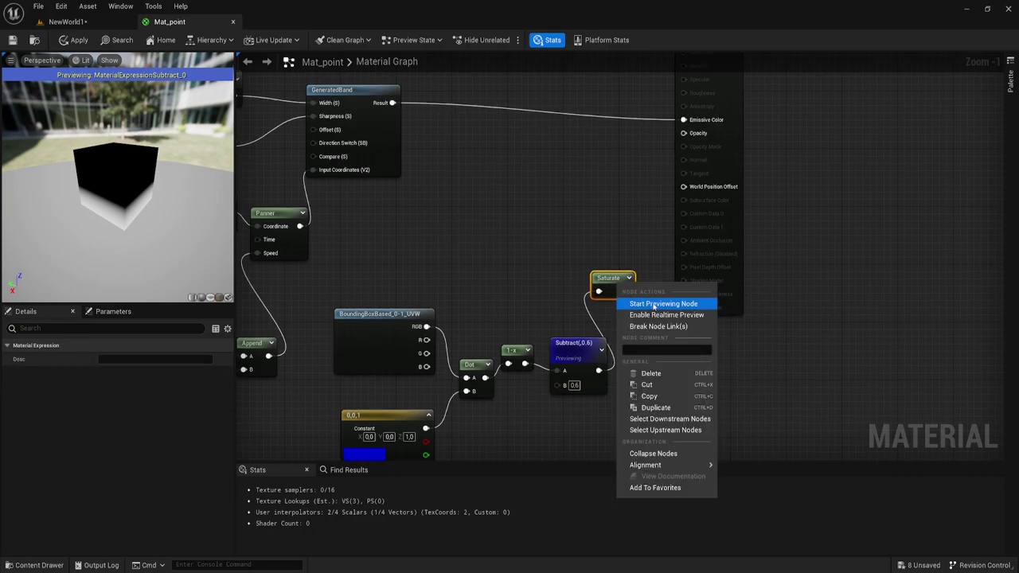
click(655, 301)
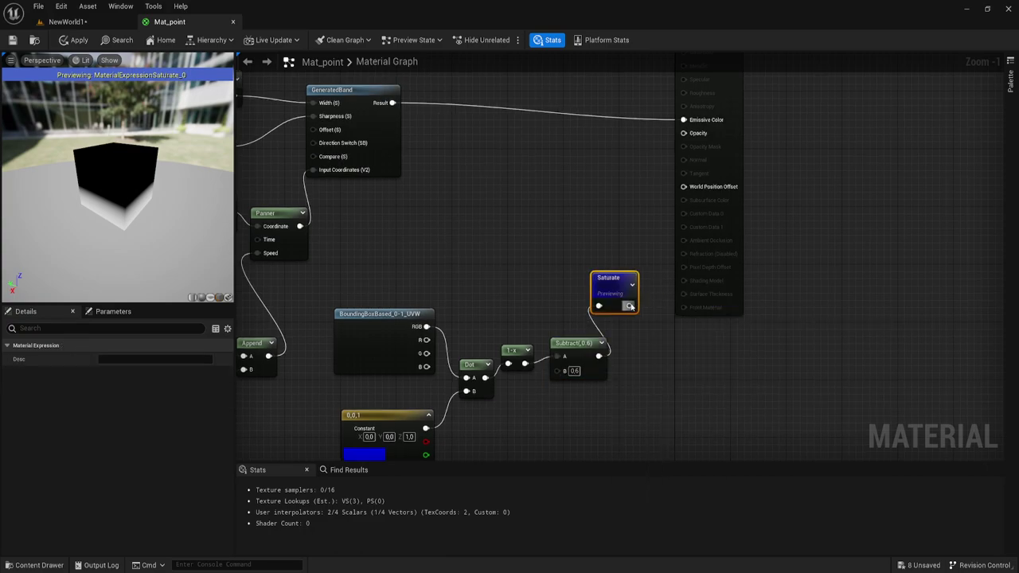
drag(629, 306, 690, 134)
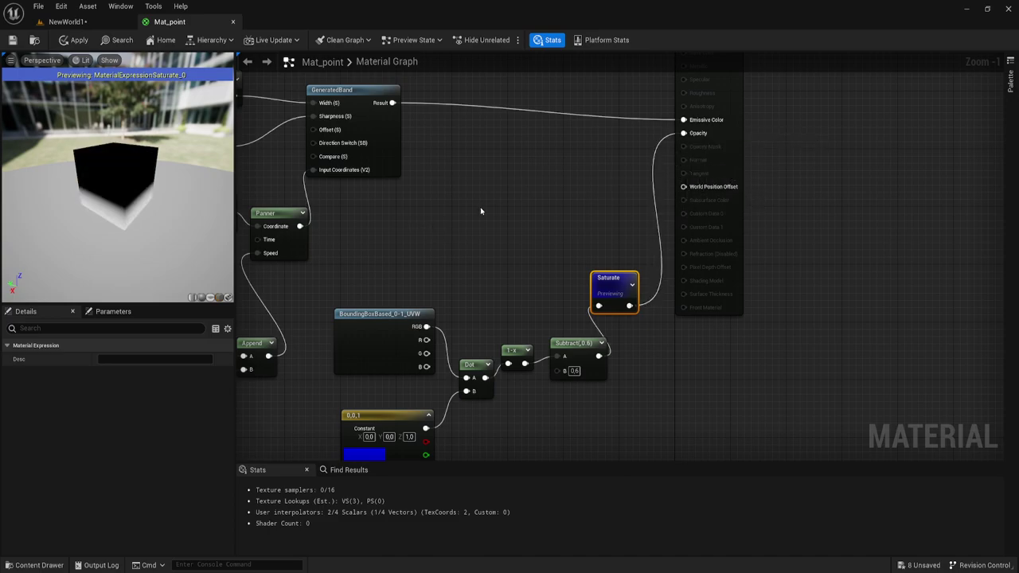
Stop previewing the Saturate node so the full material result shows
click(536, 245)
right_drag(536, 246, 724, 250)
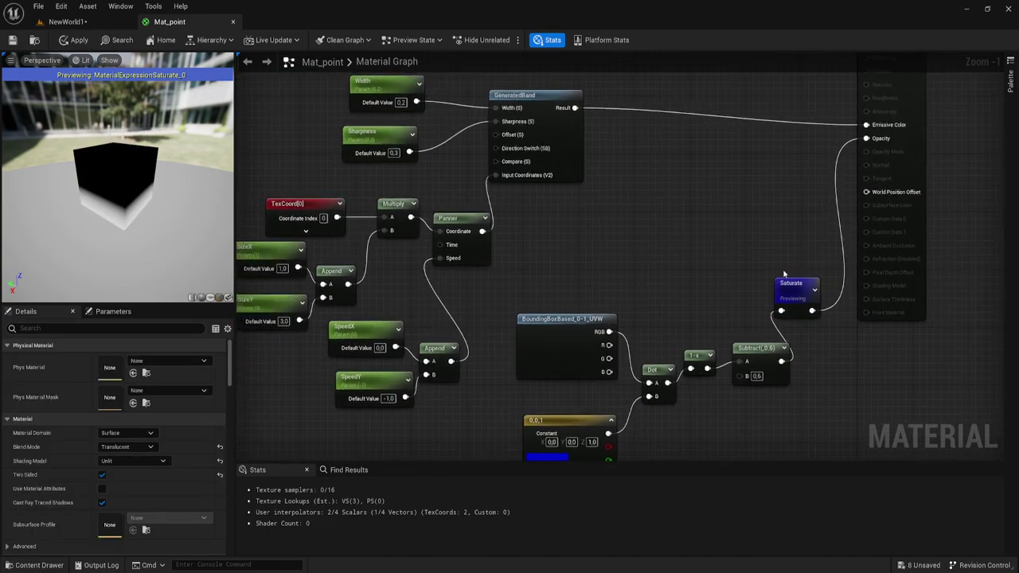
right_click(795, 293)
click(833, 315)
right_drag(566, 236, 625, 307)
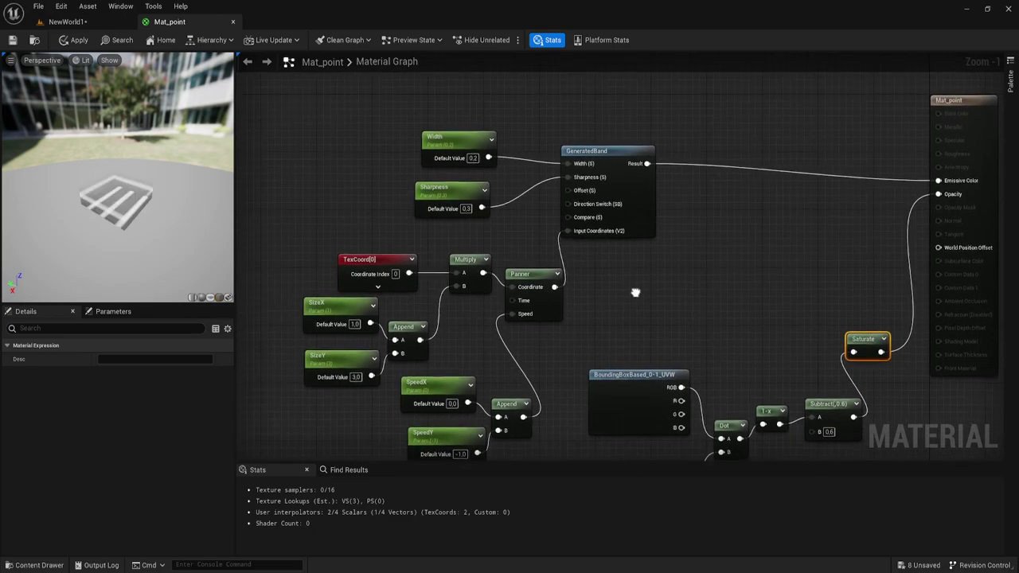
Check the striped cube in the preview and move the Panner node up beside GeneratedBand
mouse_move(182, 277)
mouse_down()
mouse_move(111, 239)
mouse_move(118, 211)
mouse_up()
scroll(140, 254, up, 3)
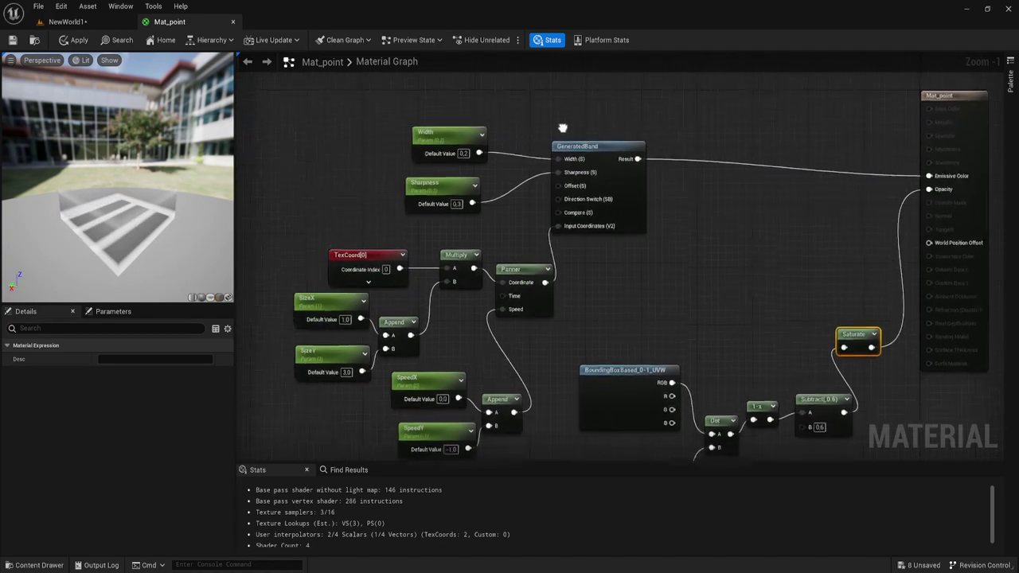
right_drag(556, 162, 569, 186)
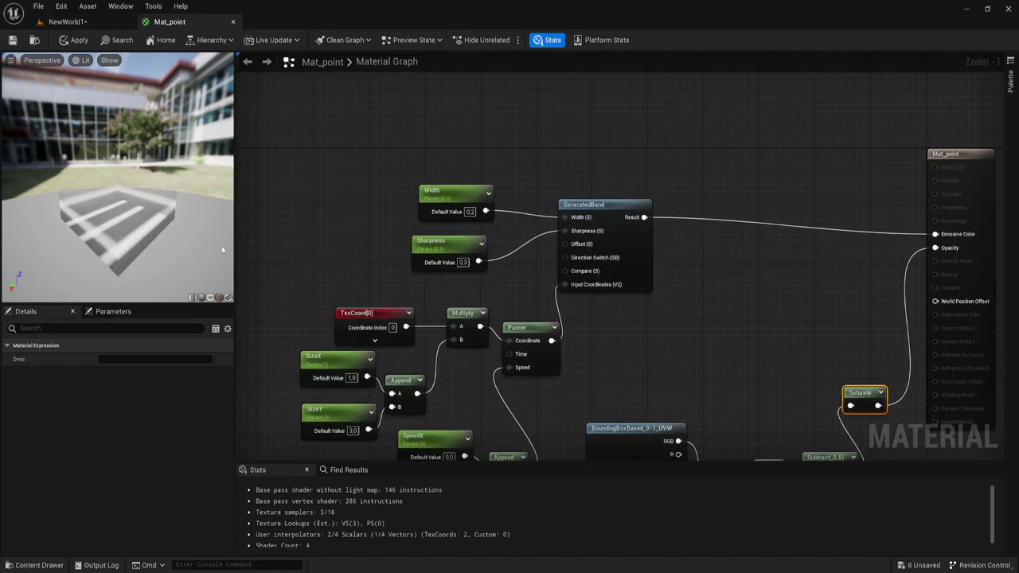
mouse_move(541, 361)
mouse_down()
mouse_move(541, 281)
mouse_move(541, 354)
mouse_up()
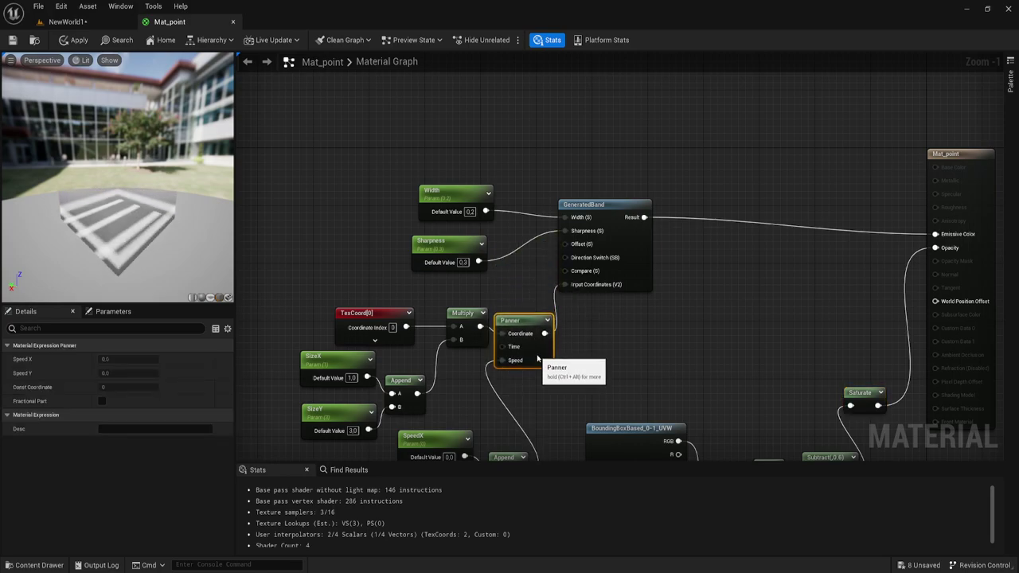
Add a VertexNormalWS node to empty space above the existing nodes
right_drag(546, 191, 501, 292)
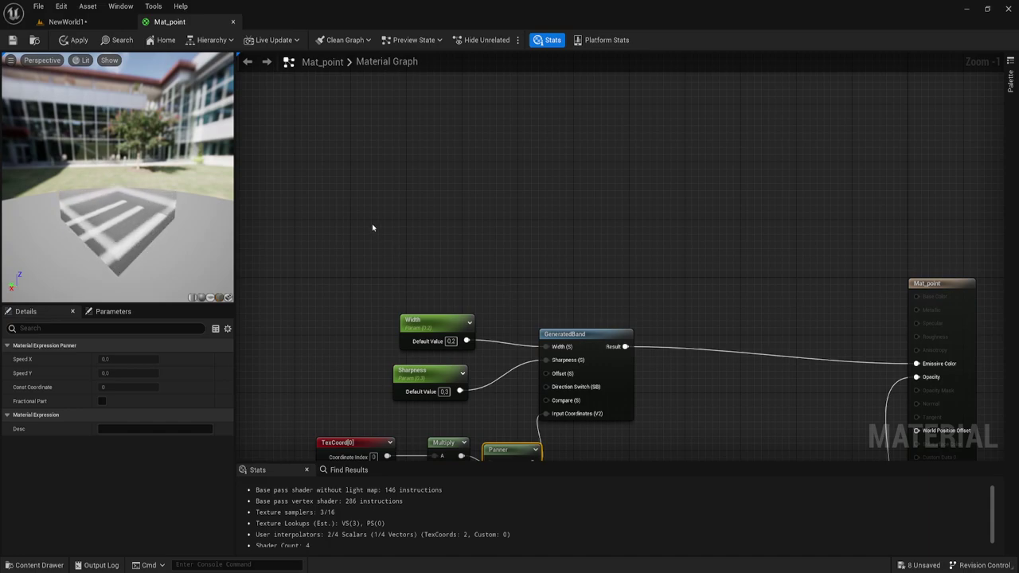
right_click(366, 184)
text(v)
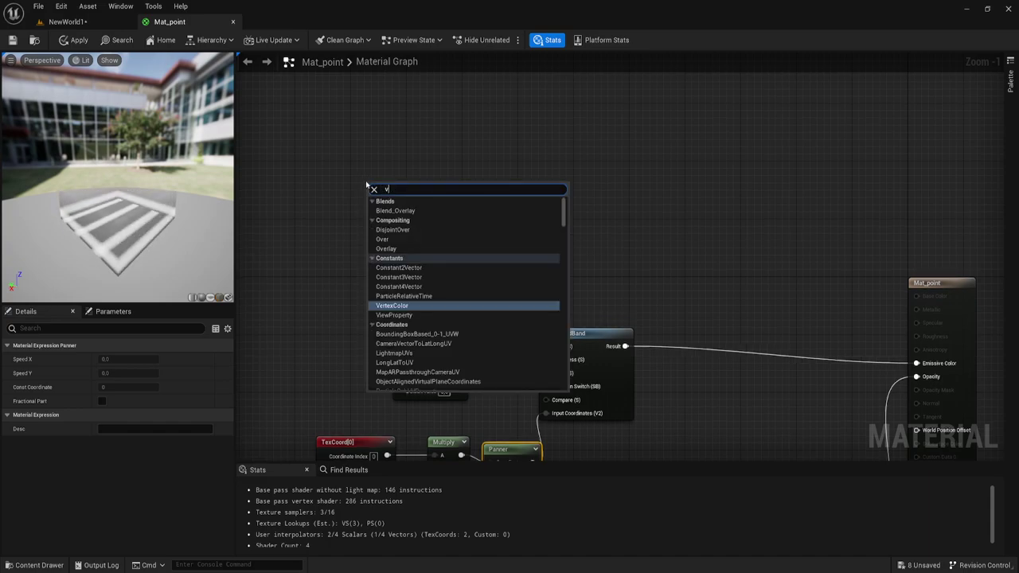
text(ect)
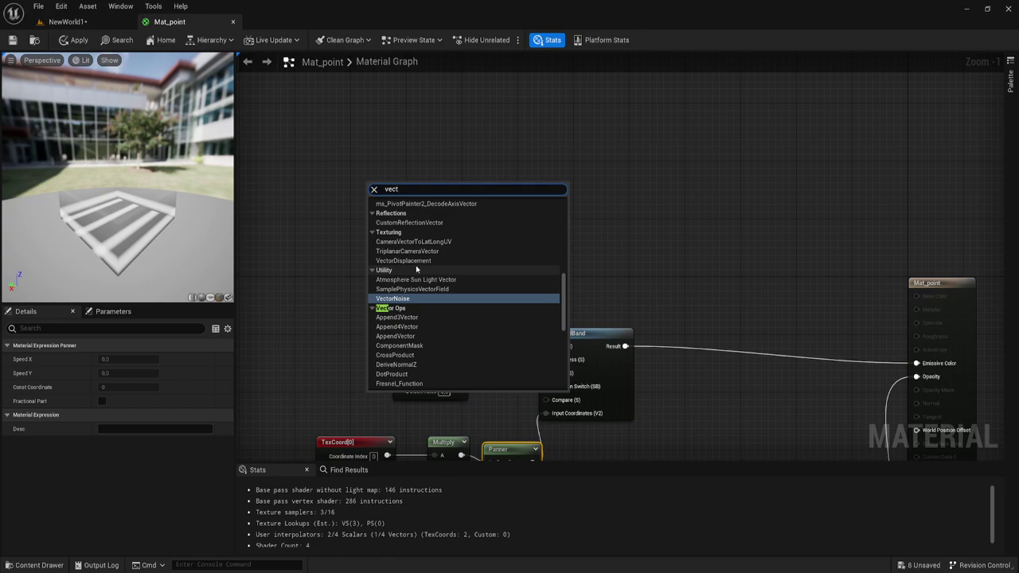
text(or)
scroll(422, 289, up, 3)
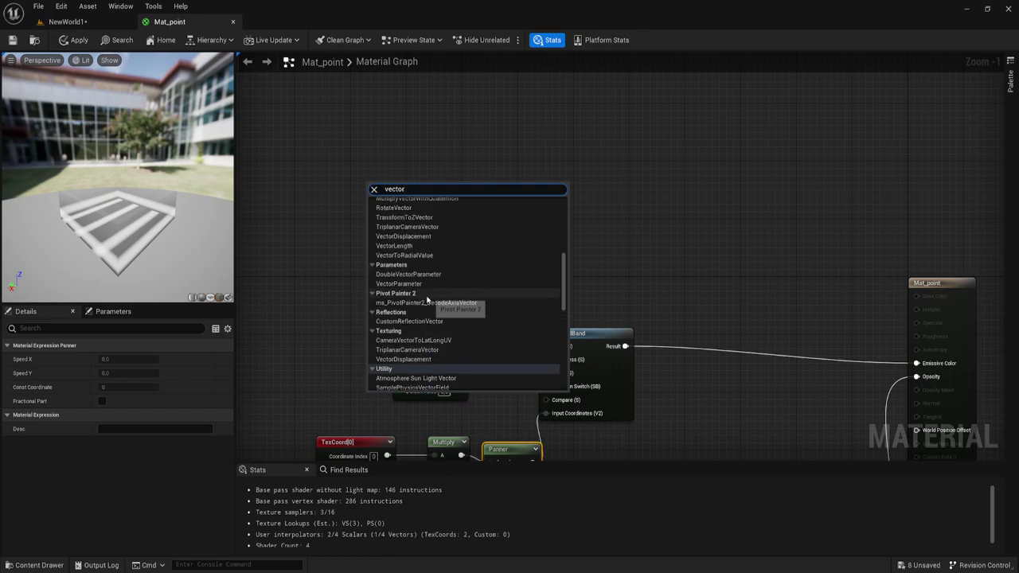
scroll(426, 294, up, 3)
scroll(428, 300, up, 3)
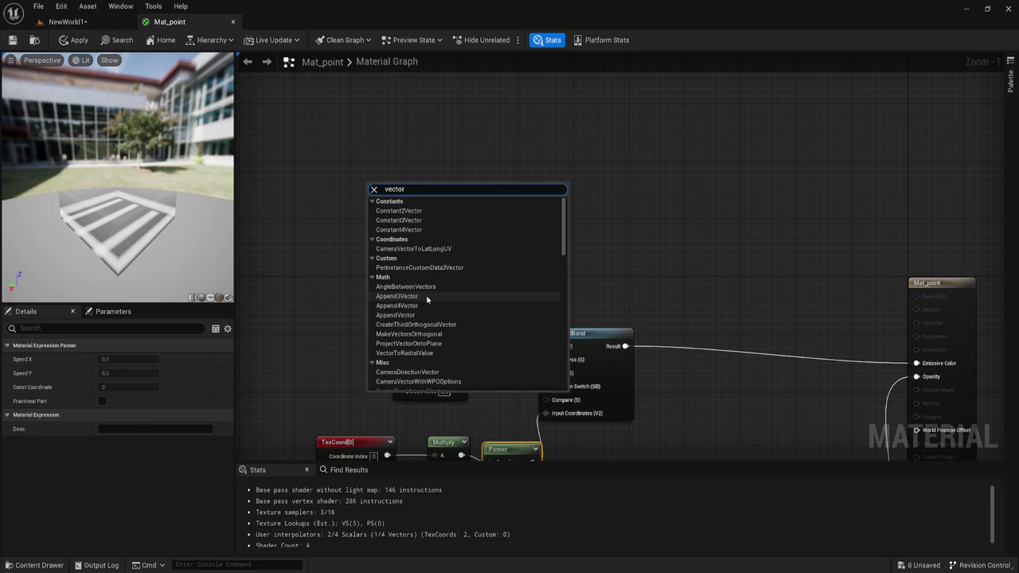
scroll(426, 299, down, 3)
scroll(422, 294, down, 3)
scroll(406, 263, down, 2)
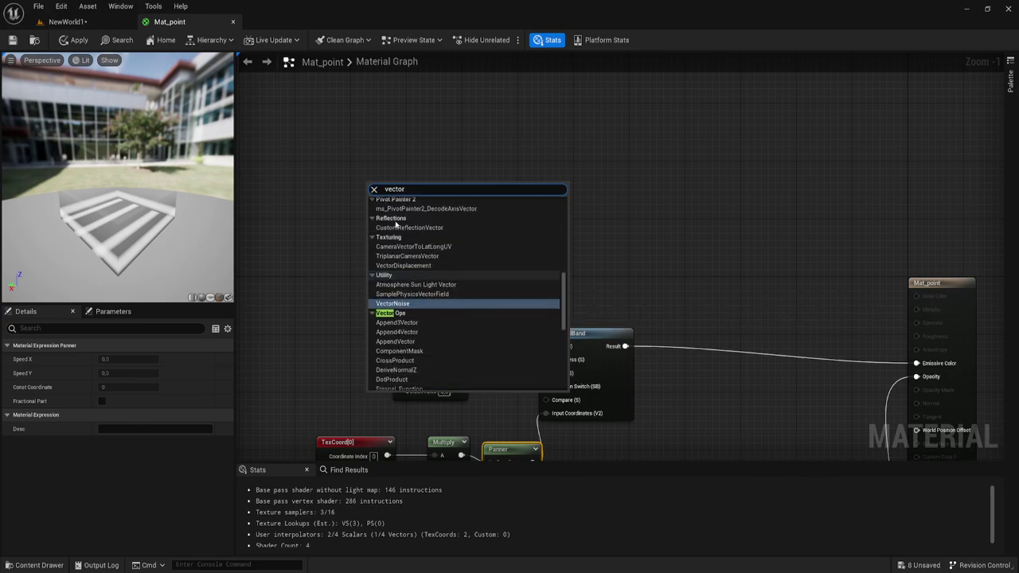
scroll(402, 238, down, 3)
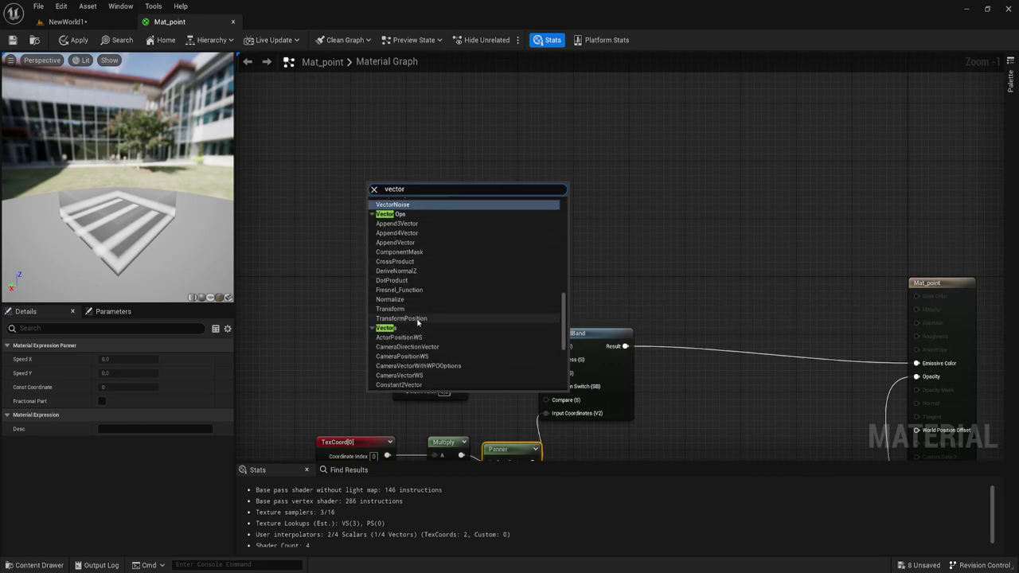
scroll(417, 330, down, 2)
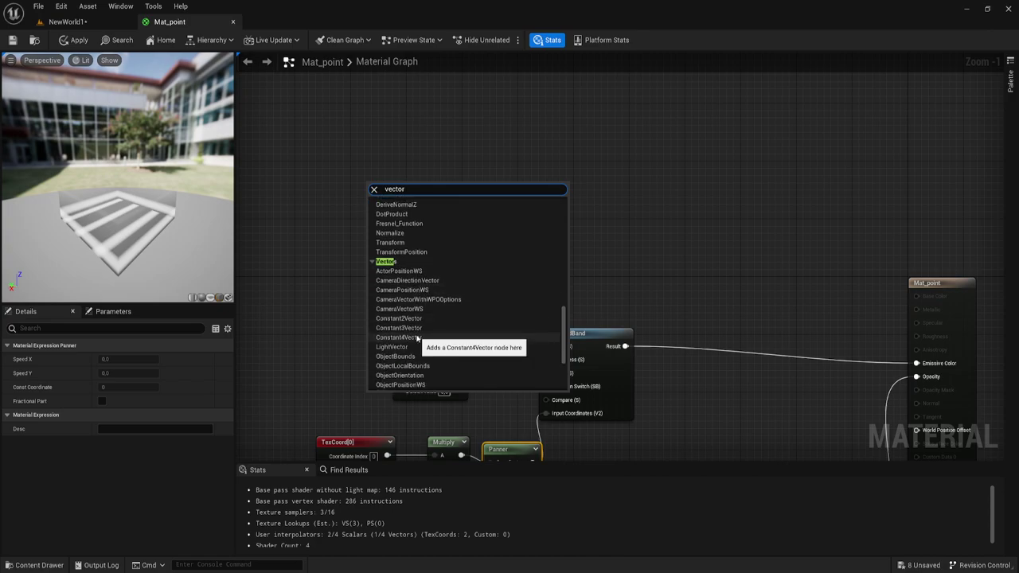
scroll(416, 338, down, 4)
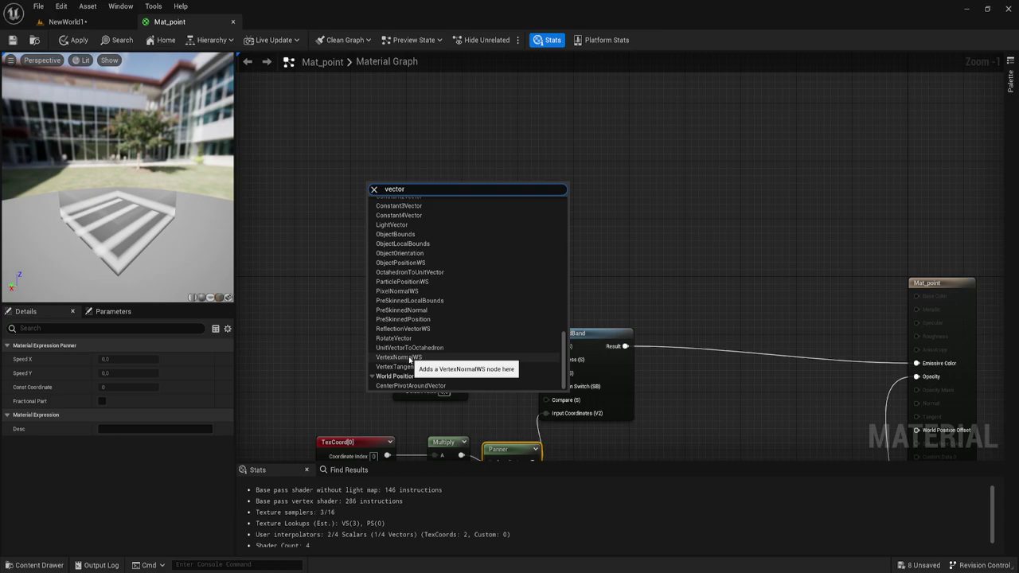
click(410, 357)
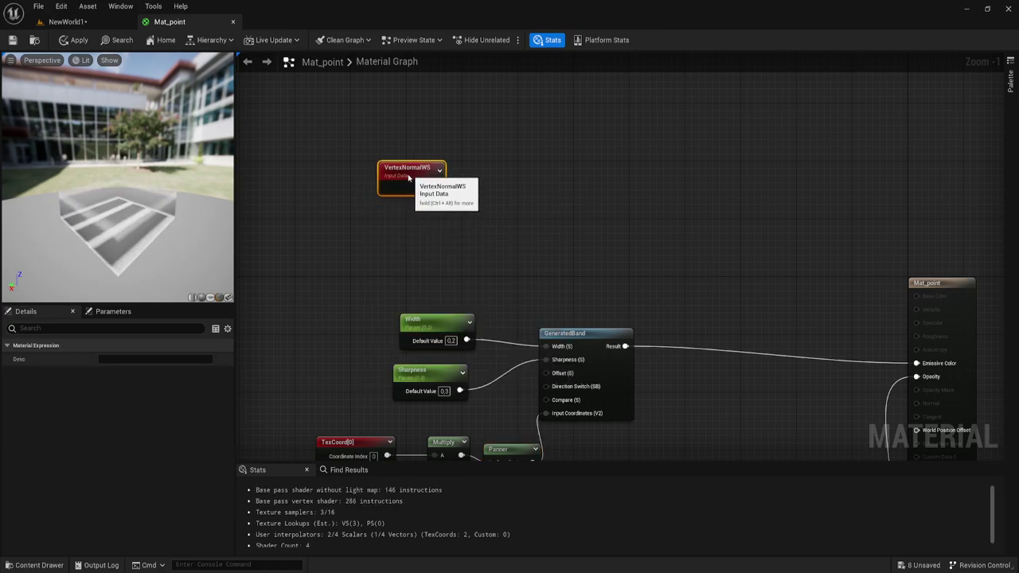
Nudge the VertexNormalWS node into place and pull a new connection from its output
drag(408, 177, 401, 177)
right_drag(486, 211, 479, 218)
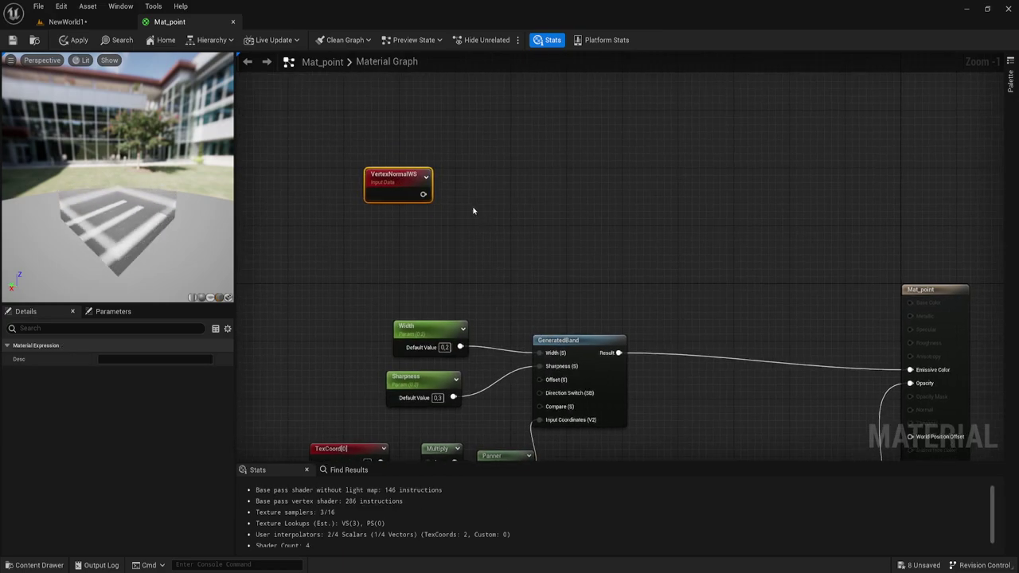
drag(423, 194, 481, 169)
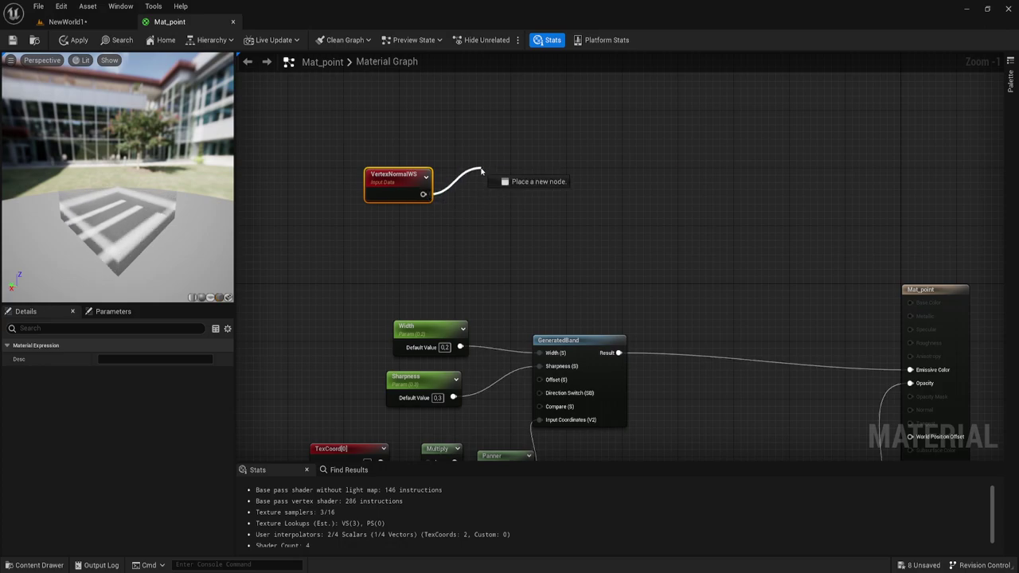
Add a ComponentMask node wired to VertexNormalWS, placed next to it
click(454, 206)
drag(423, 194, 541, 174)
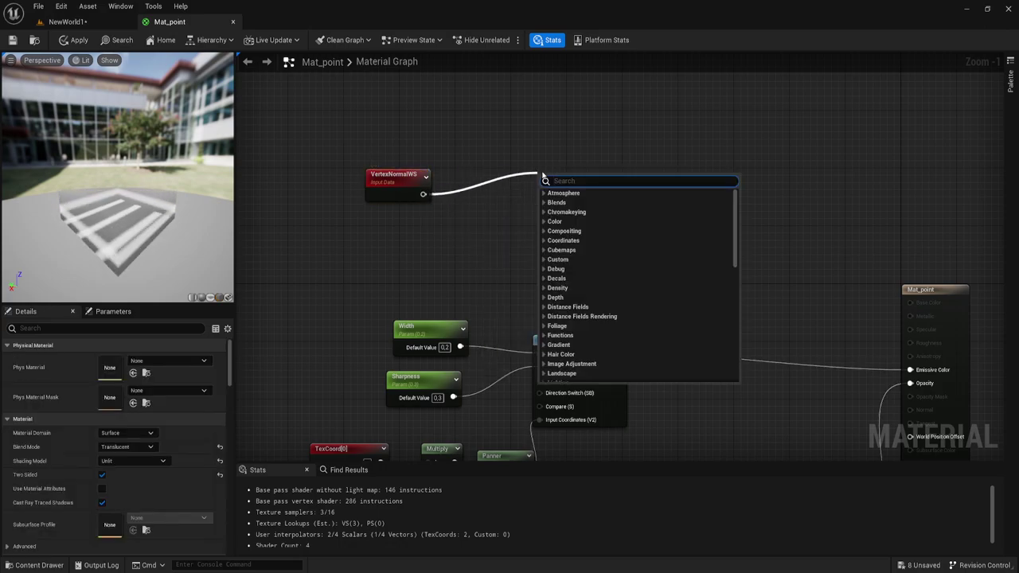
text(mask)
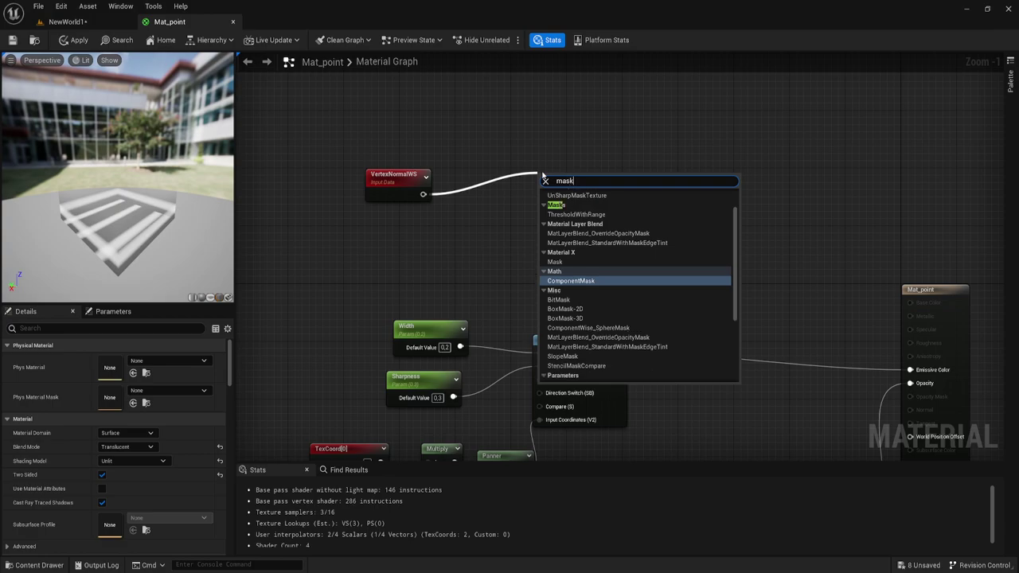
click(582, 283)
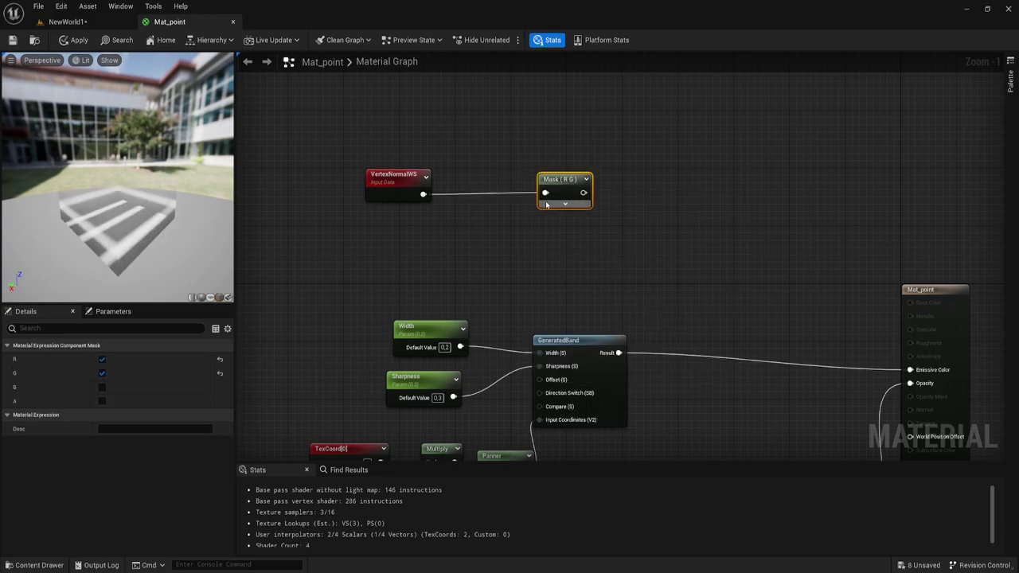
drag(573, 203, 489, 203)
Set the mask's channels so only R passes through
click(484, 199)
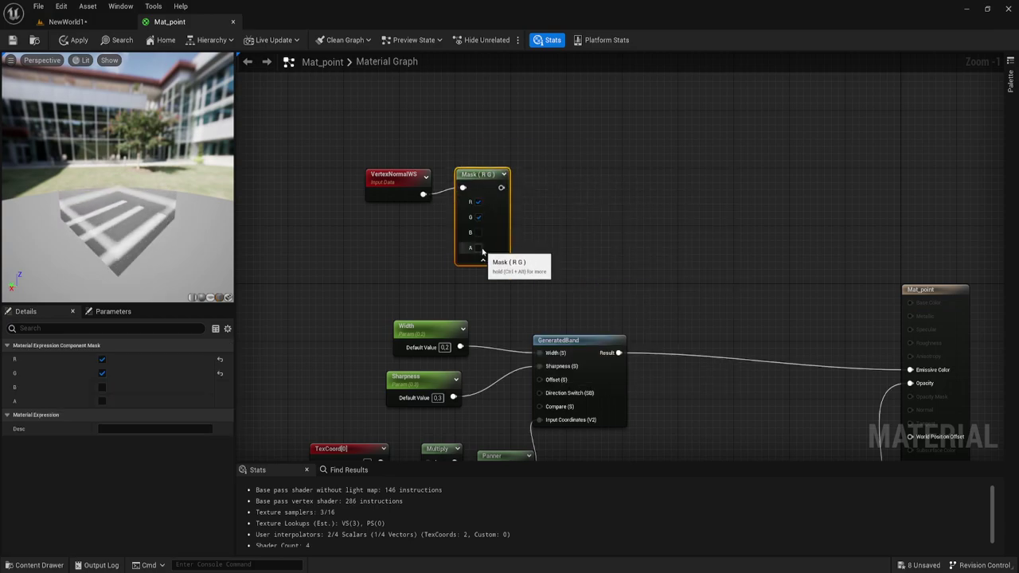
click(477, 217)
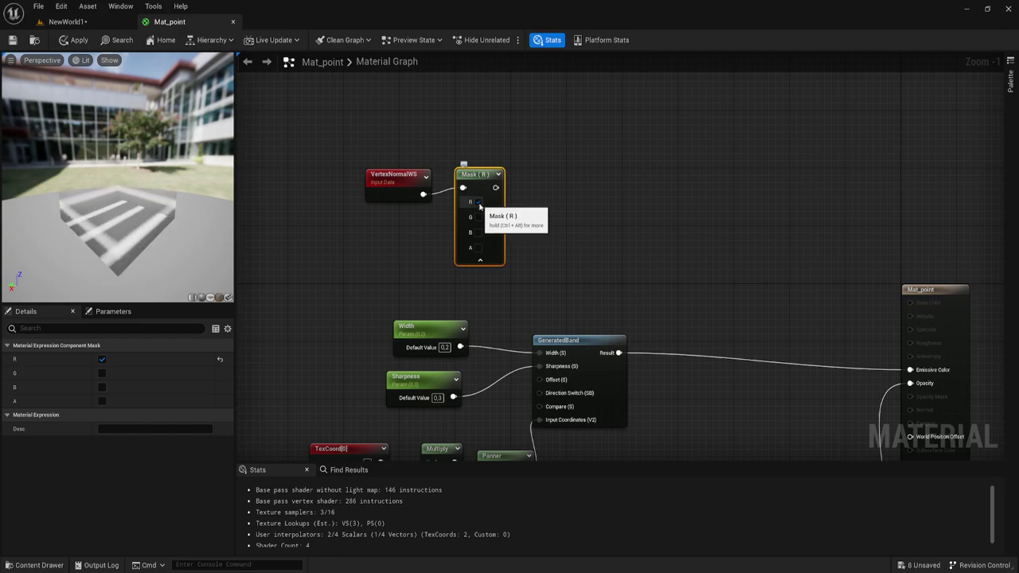
click(478, 203)
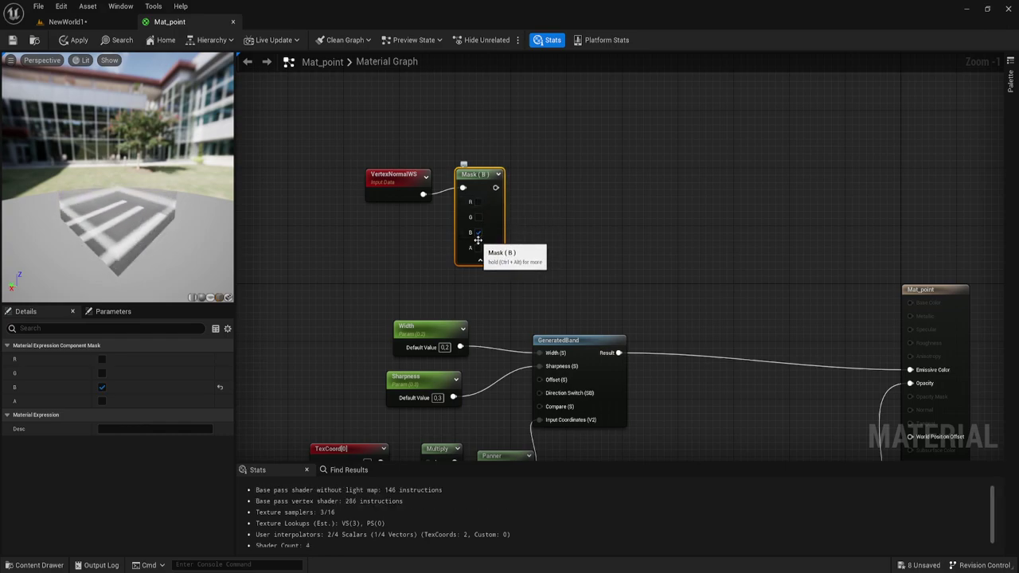
click(478, 232)
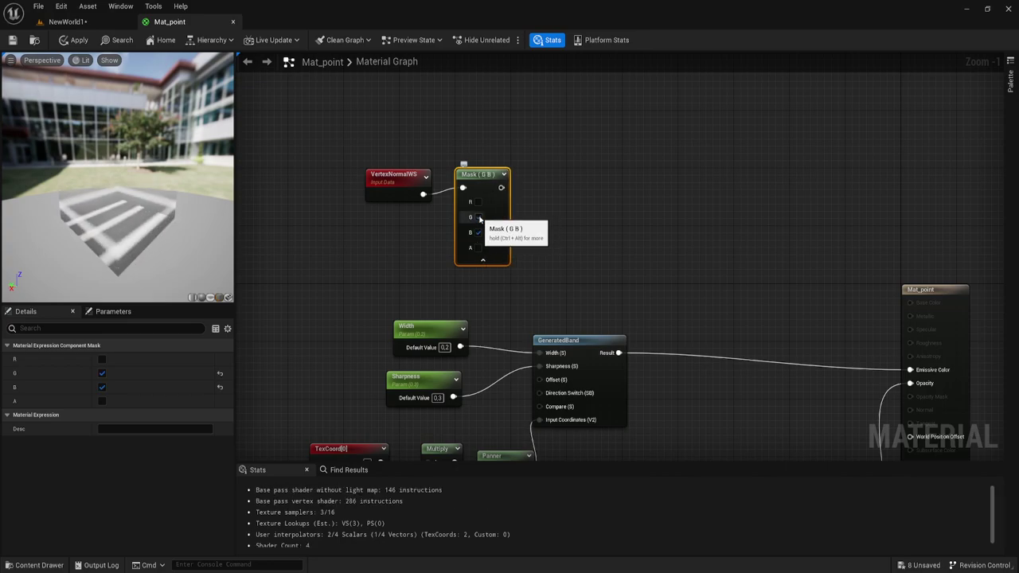
click(478, 218)
click(477, 232)
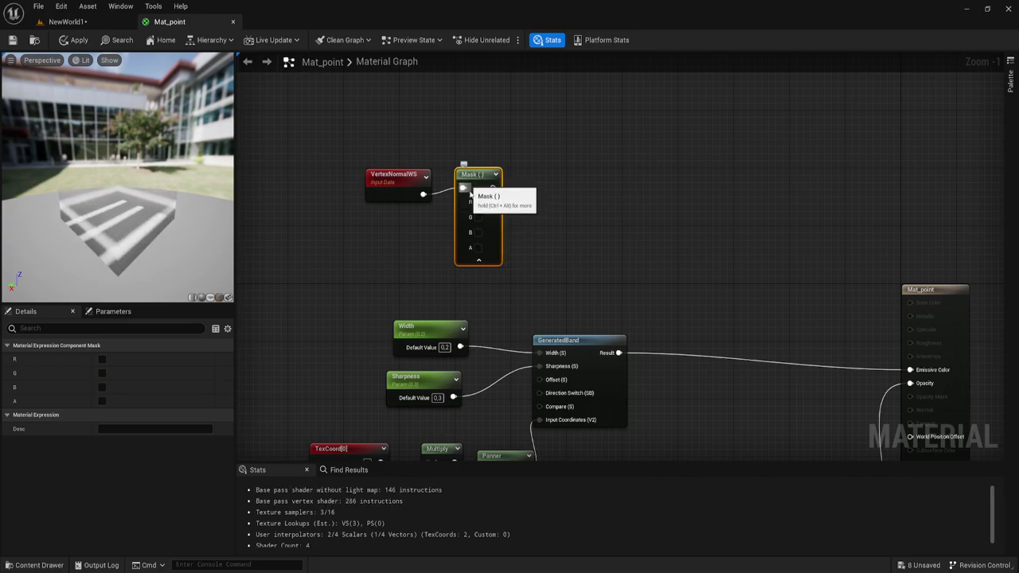
click(470, 202)
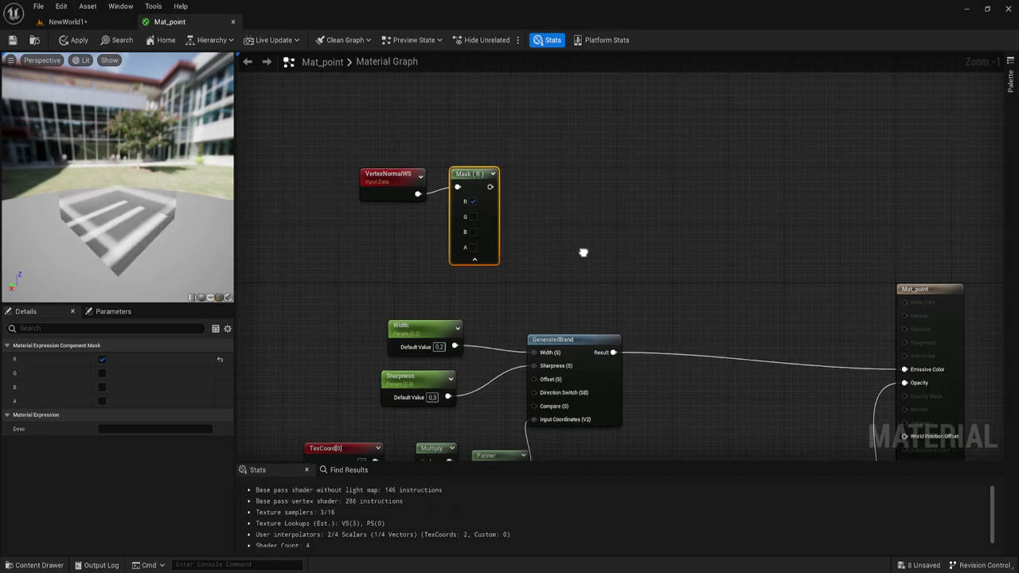
right_drag(585, 250, 572, 245)
Convert the mask to a parameter, then undo it with Ctrl+Z
right_click(467, 171)
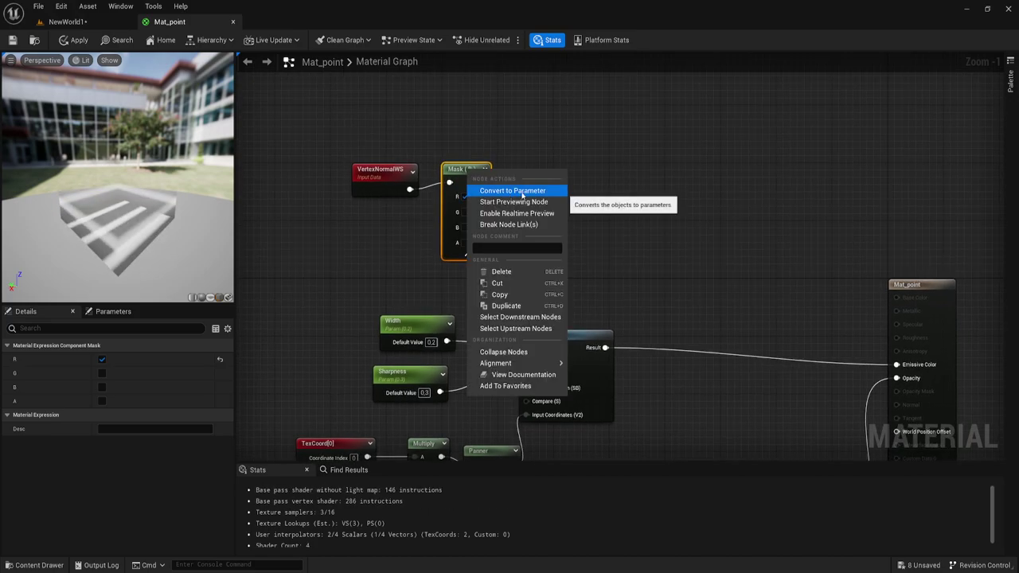
click(720, 191)
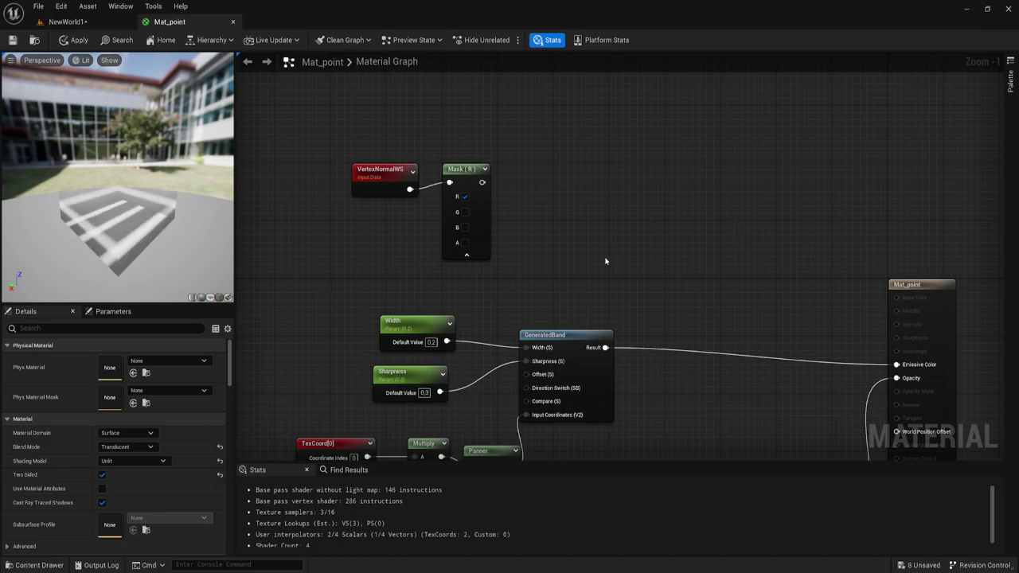
right_click(486, 191)
click(518, 196)
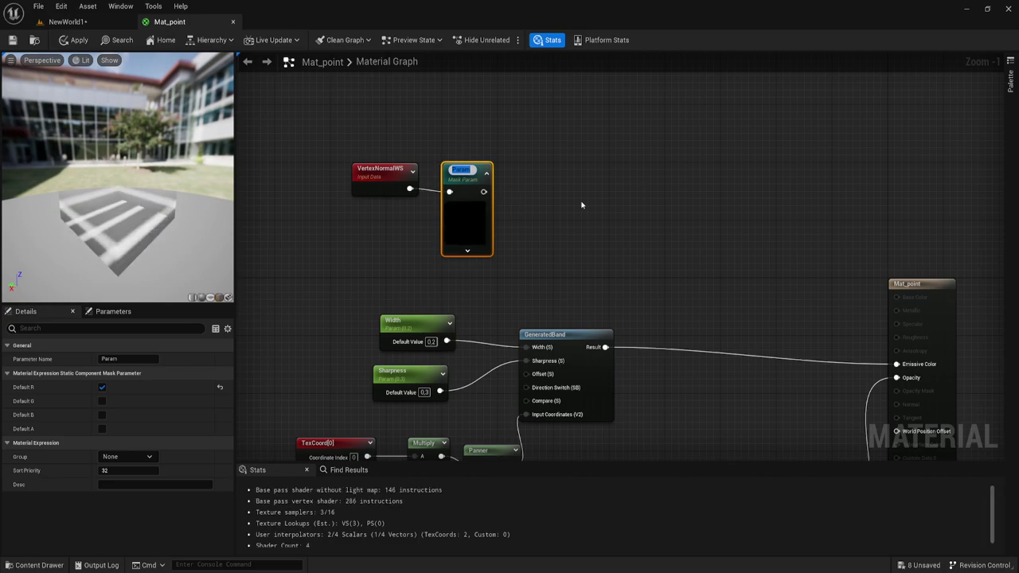
key(ctrl+z)
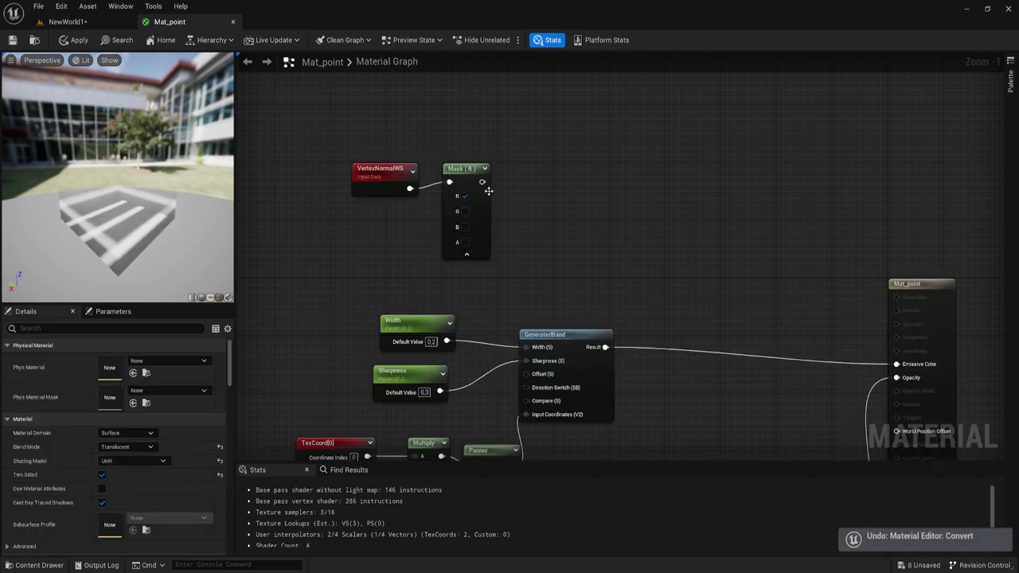
right_click(470, 189)
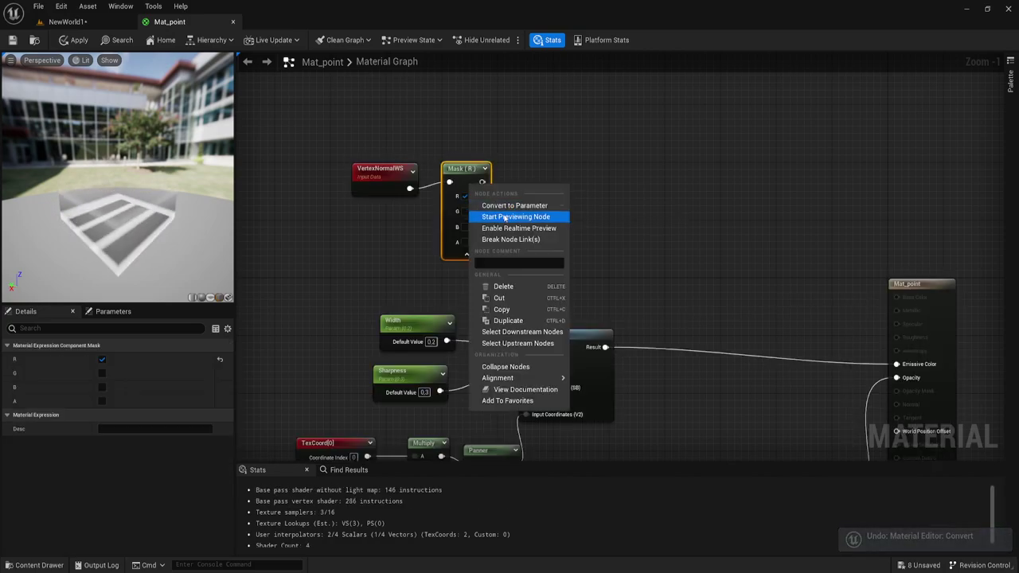
Preview the mask node and switch it from R to B, checking the cube's white top
click(509, 217)
drag(135, 196, 199, 196)
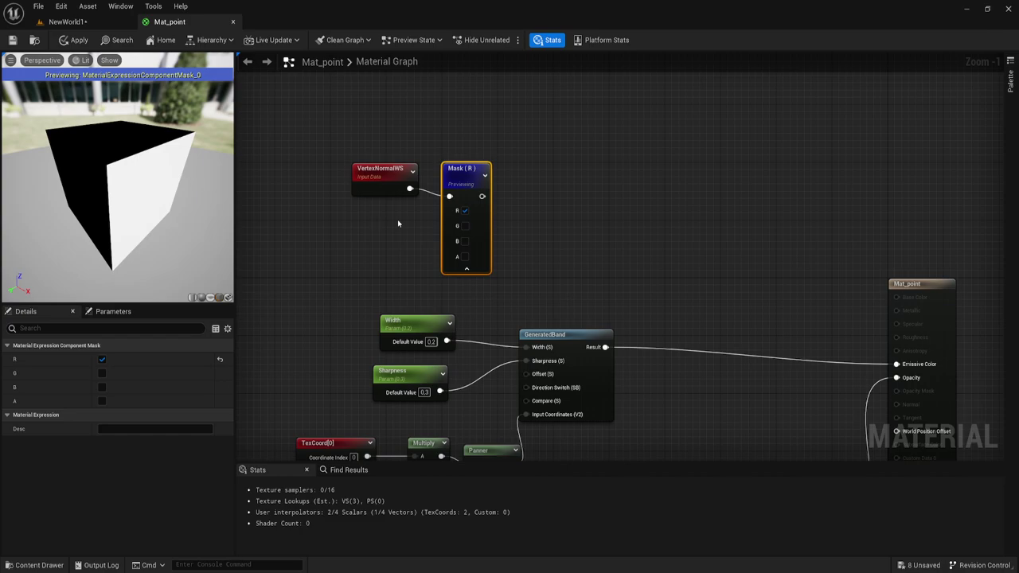
click(465, 210)
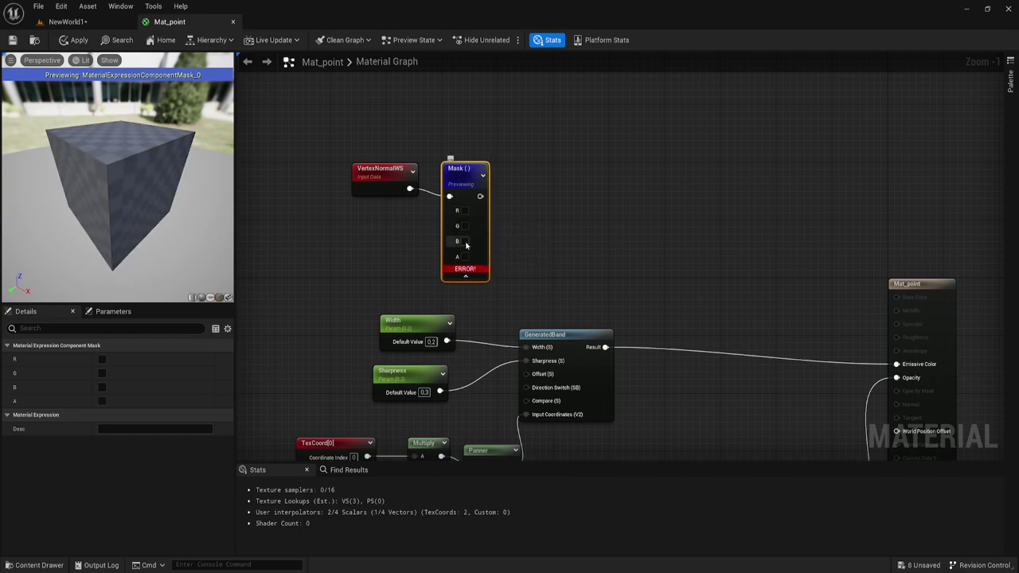
click(465, 241)
mouse_move(117, 175)
mouse_down()
mouse_move(160, 191)
mouse_move(128, 133)
mouse_up()
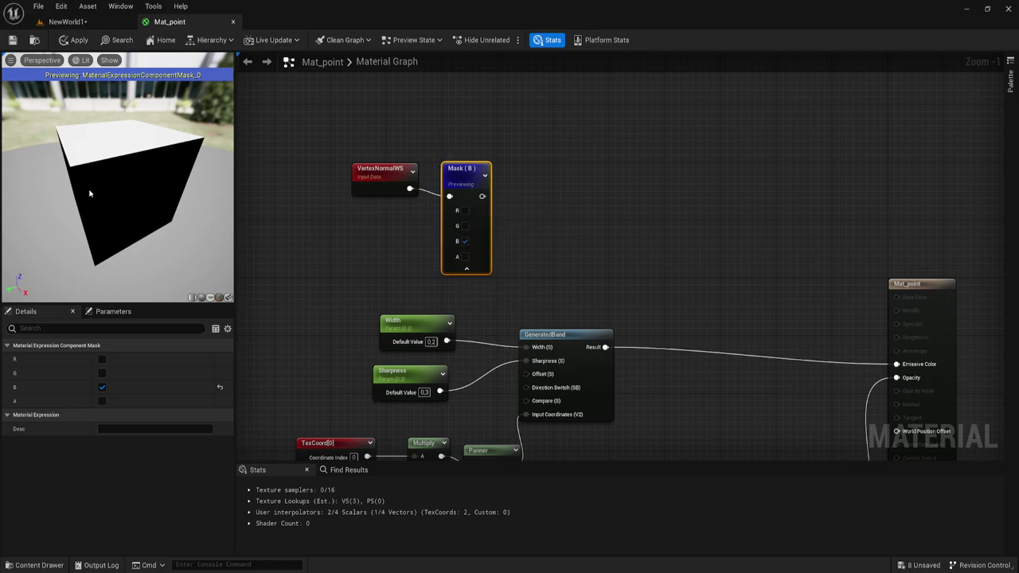
mouse_move(187, 241)
mouse_down()
mouse_move(143, 244)
mouse_move(414, 251)
mouse_up()
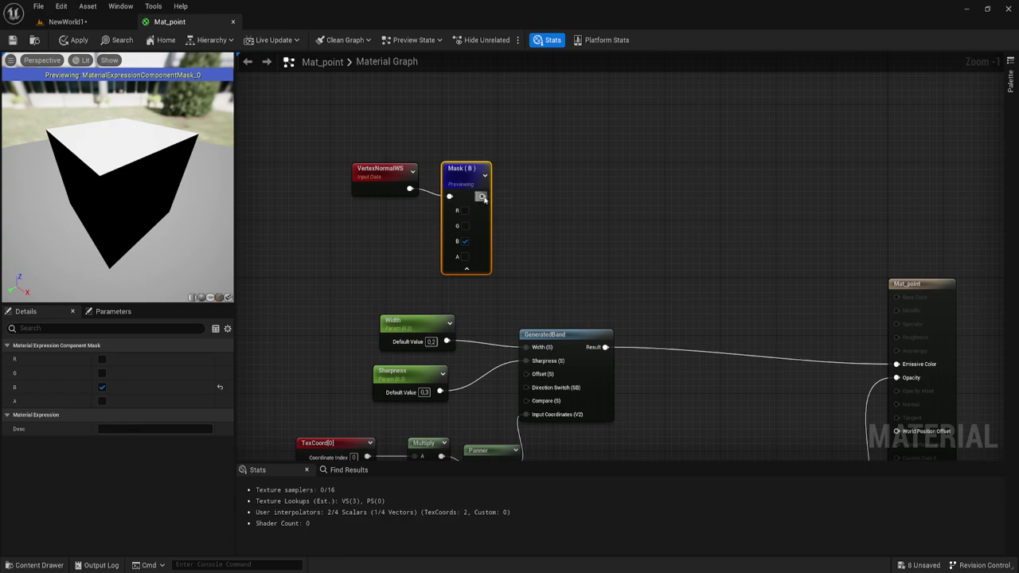
Move the Mask (B) node upward to make room below it
drag(483, 199, 536, 198)
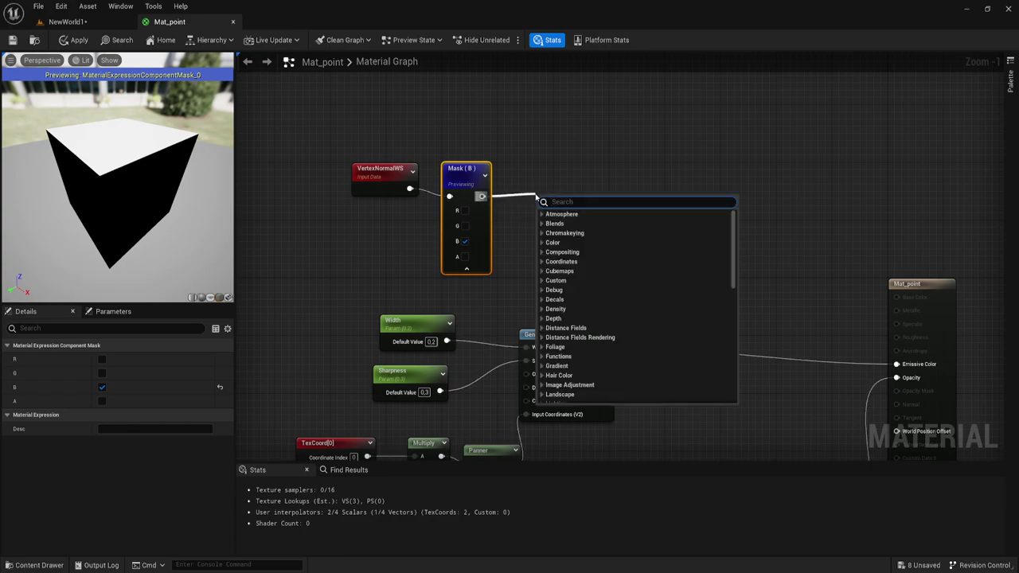
click(528, 160)
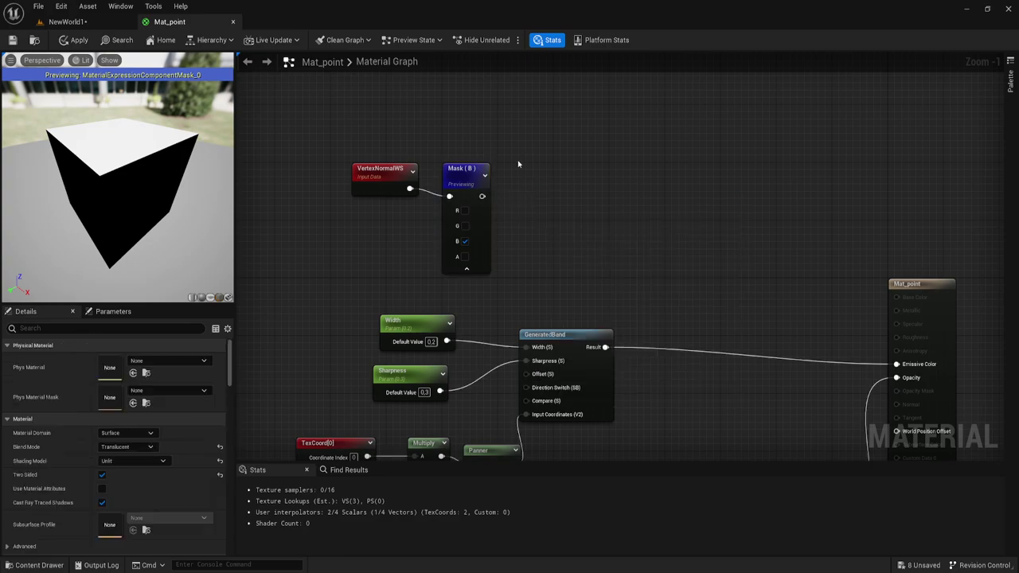
drag(462, 169, 463, 86)
right_drag(541, 118, 516, 177)
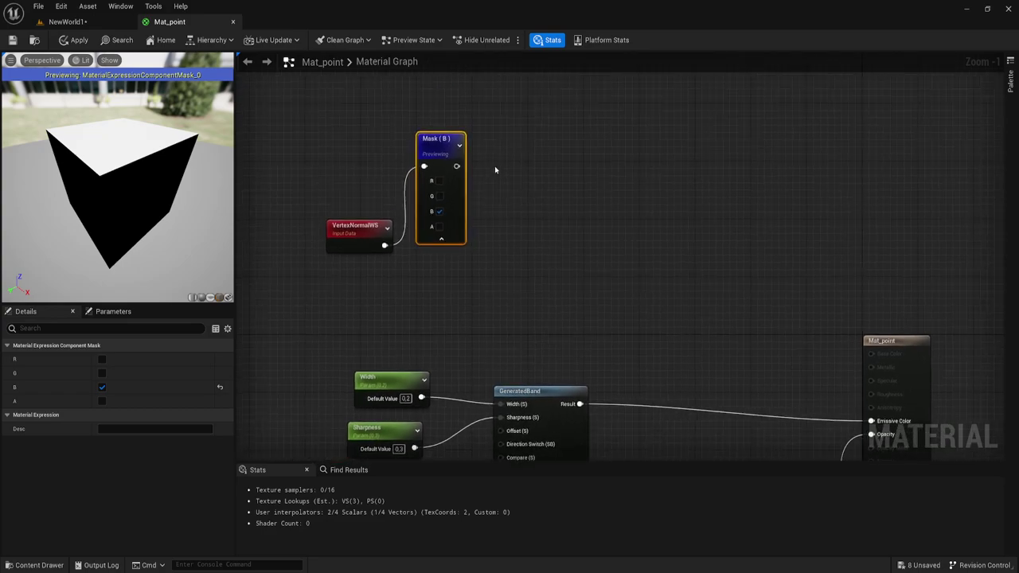
Duplicate the Mask (B) node below the original and set the copy to pass only R
key(ctrl+d)
mouse_move(438, 253)
mouse_down()
mouse_move(432, 266)
mouse_move(388, 250)
mouse_up()
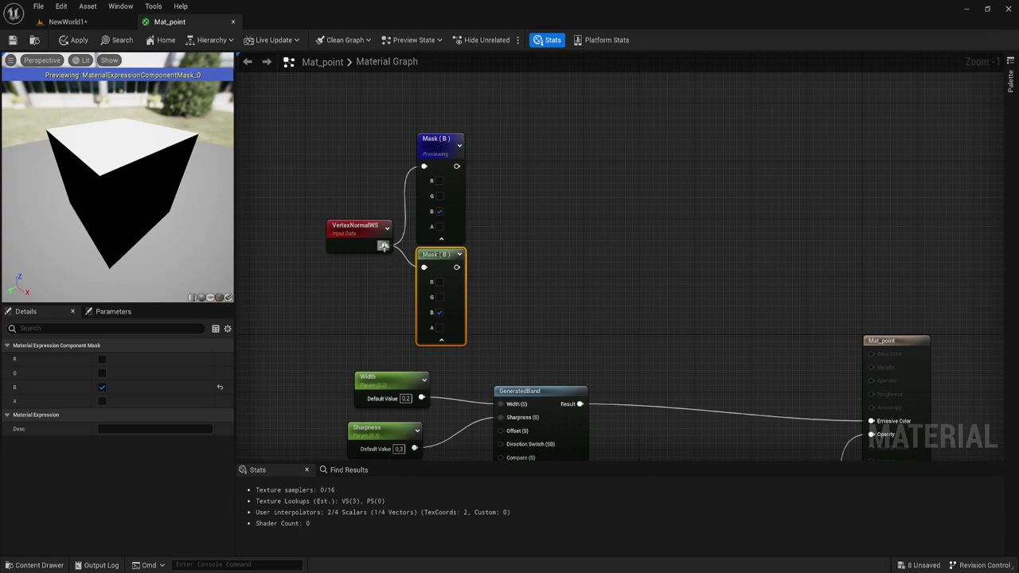
click(440, 312)
click(439, 282)
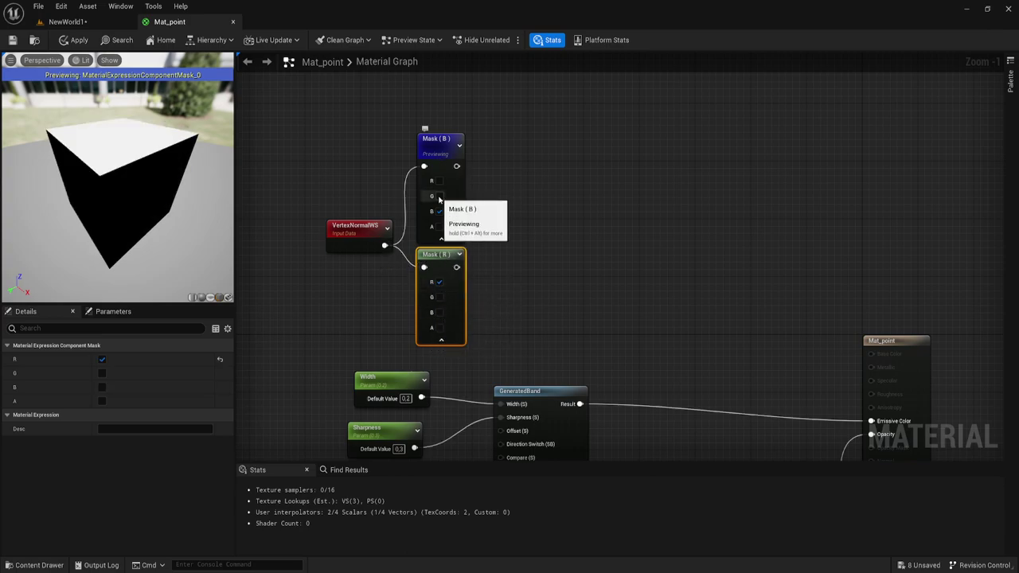
click(534, 213)
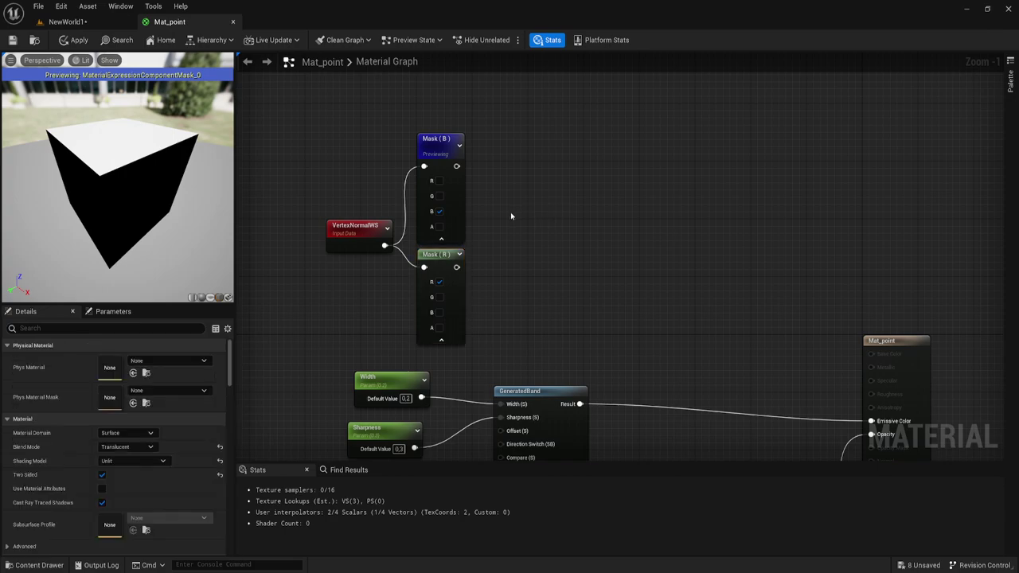
Add a StaticSwitchParameter node via the 'swi' search
right_click(511, 216)
text(s)
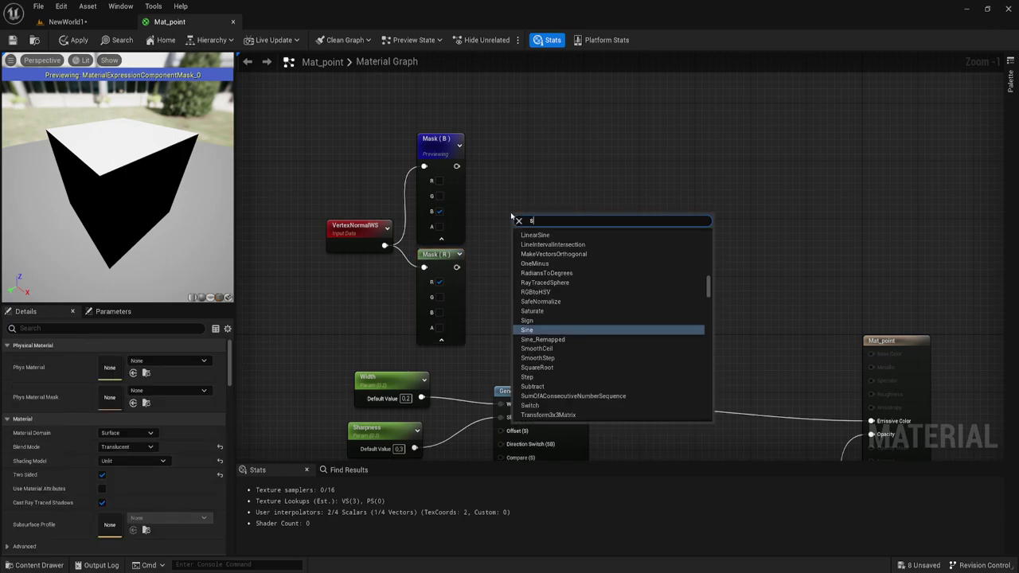
text(wi)
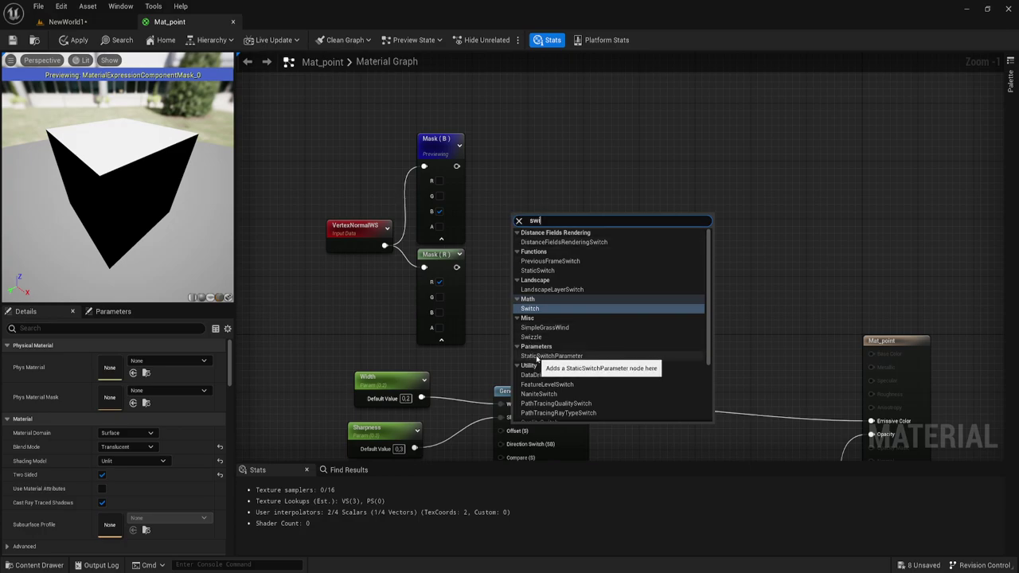
click(537, 356)
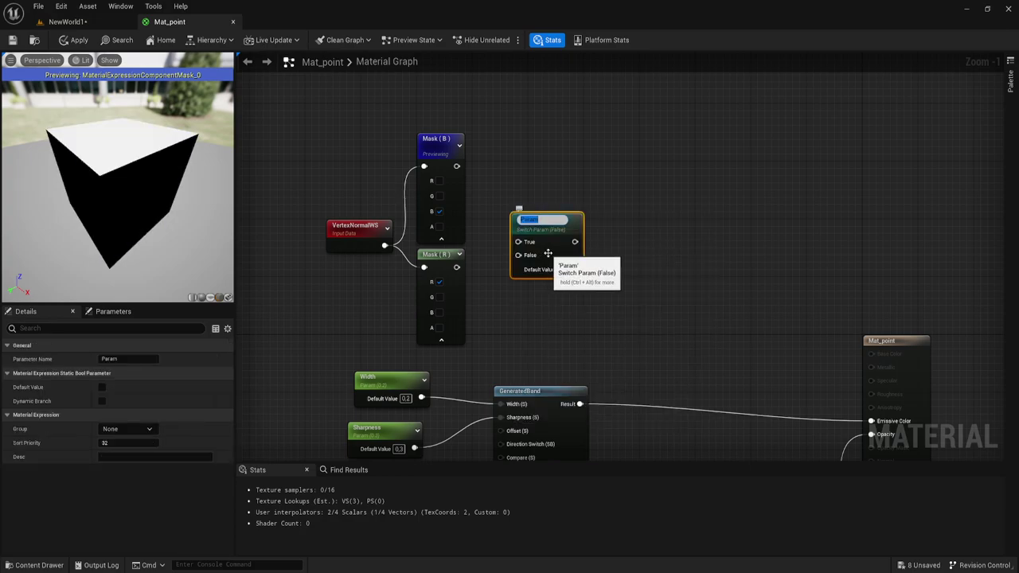
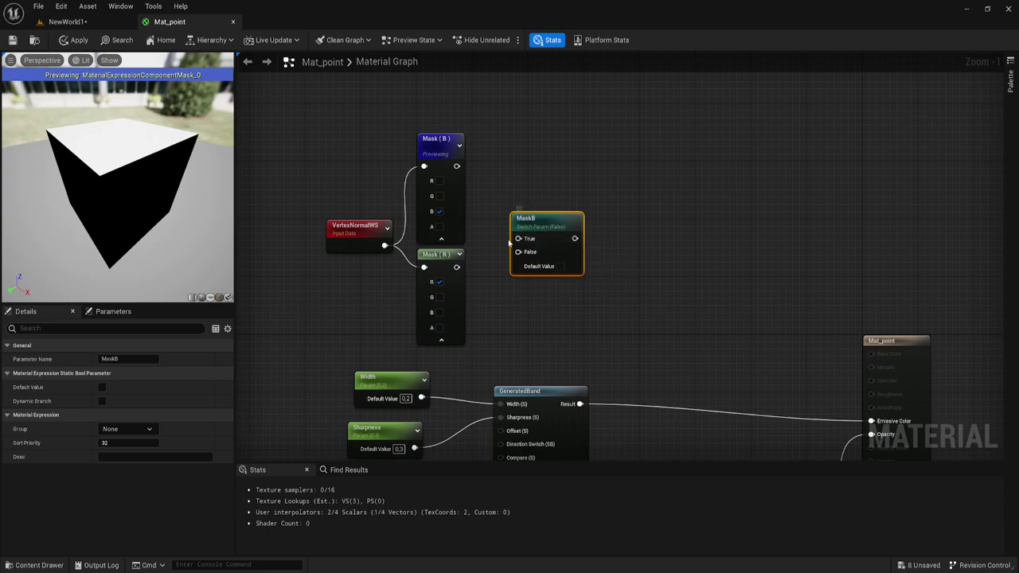
Wire the Mask (R) output into MaskB's False input and tick MaskB's Default Value
drag(518, 251, 458, 277)
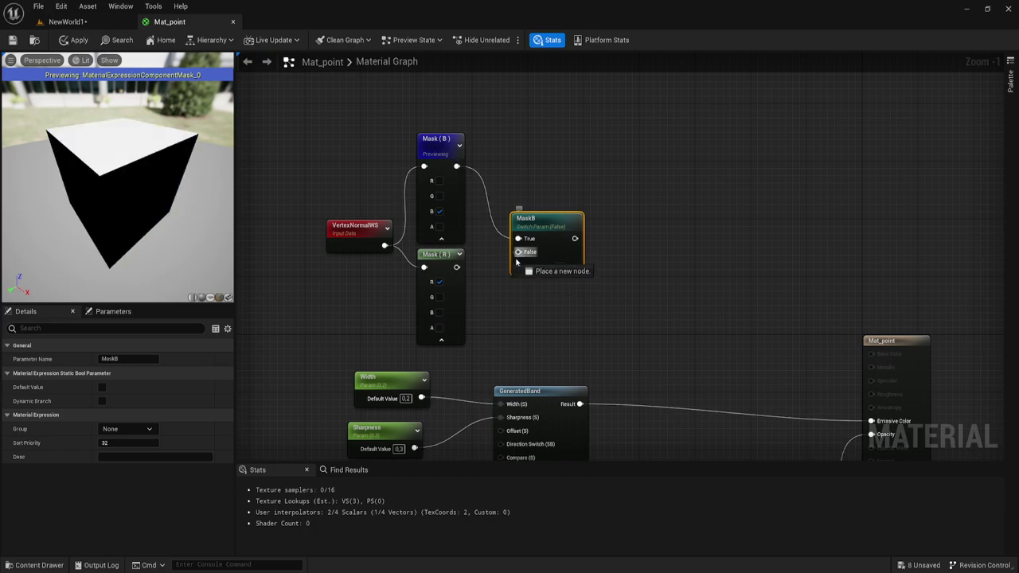
drag(558, 241, 547, 234)
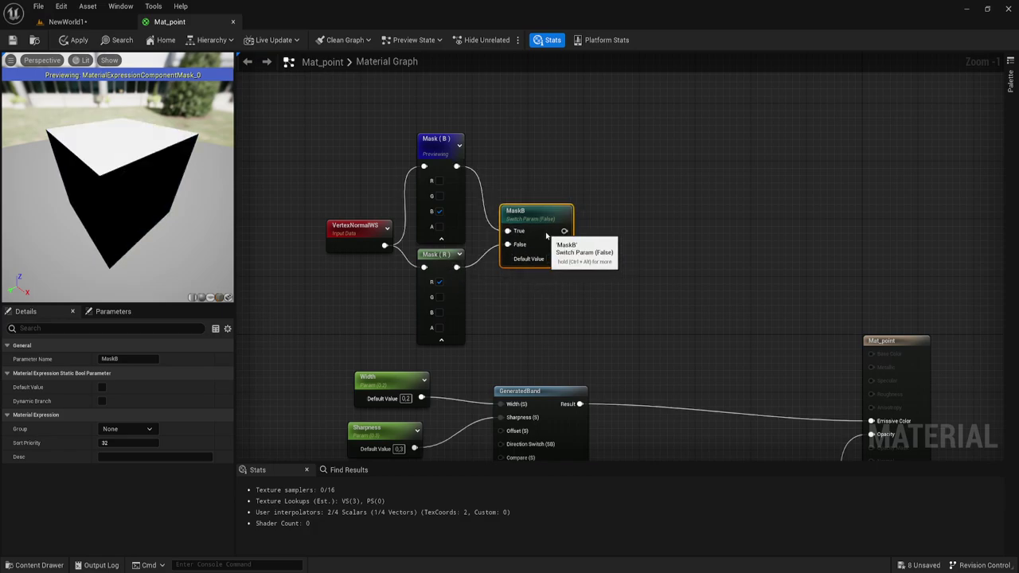
click(550, 258)
drag(499, 98, 575, 369)
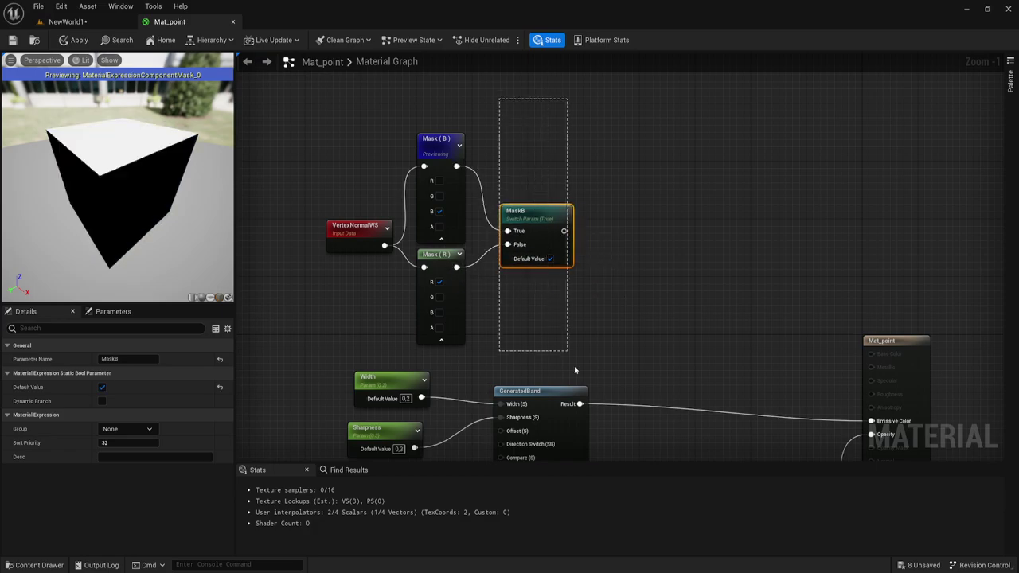
right_drag(579, 315, 512, 249)
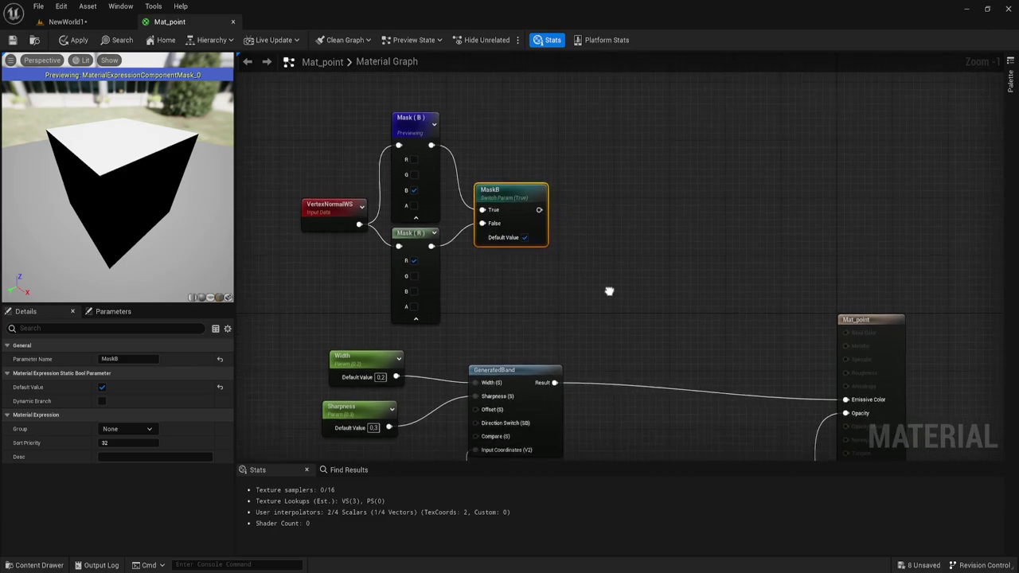
drag(512, 250, 505, 258)
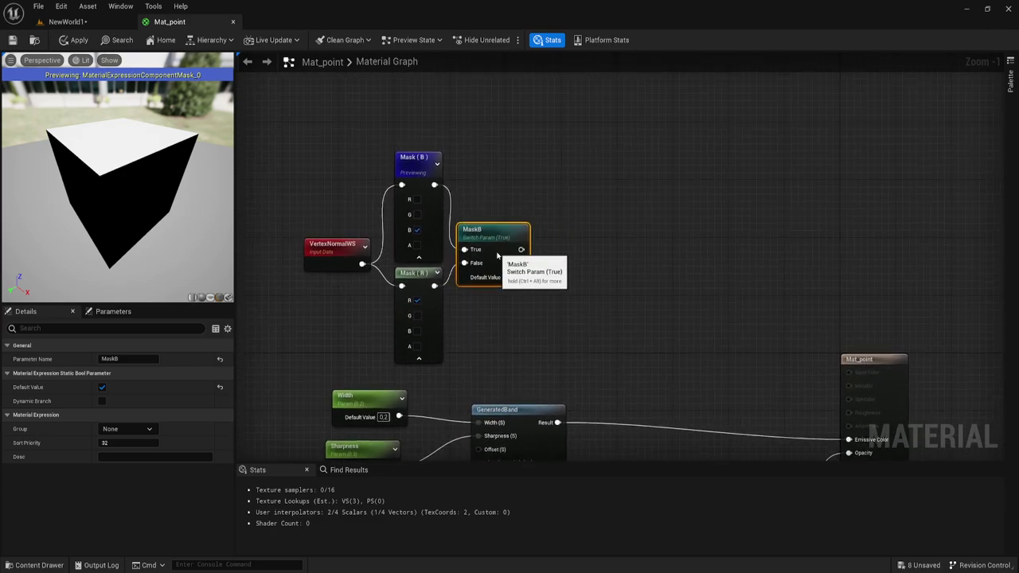
Stop previewing the Mask (B) node
click(427, 279)
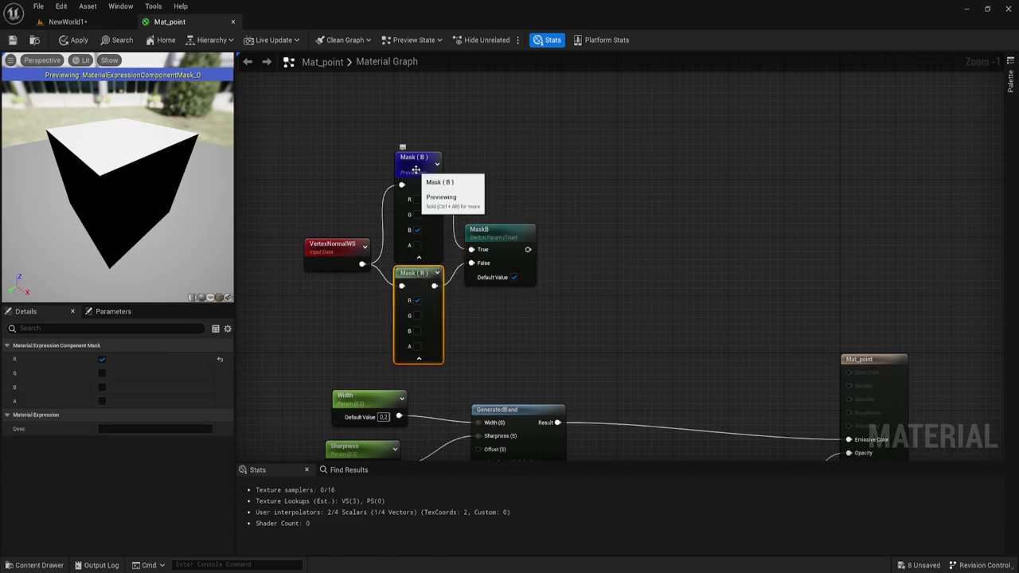
click(417, 172)
right_click(417, 172)
click(442, 202)
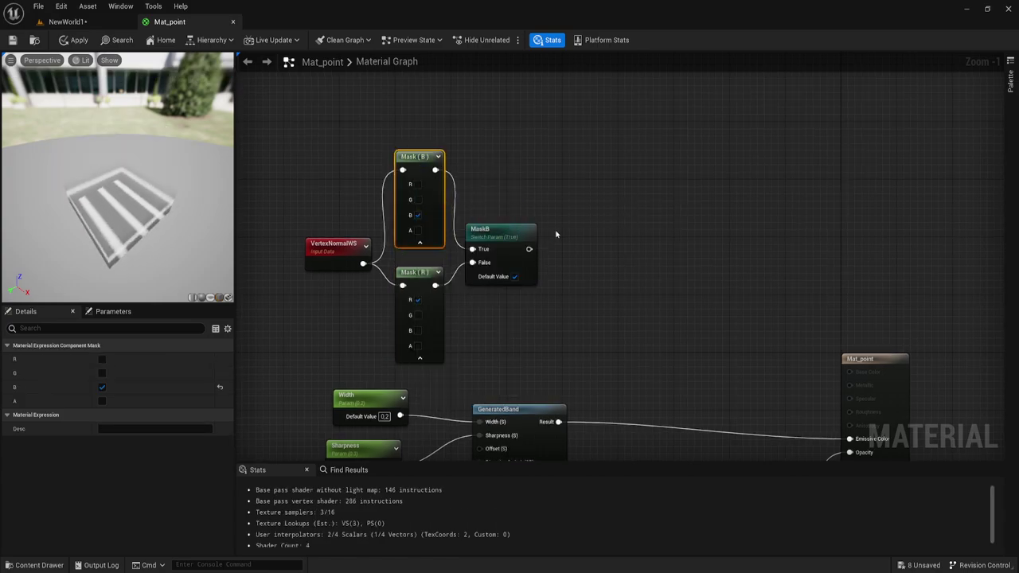
right_drag(556, 234, 557, 205)
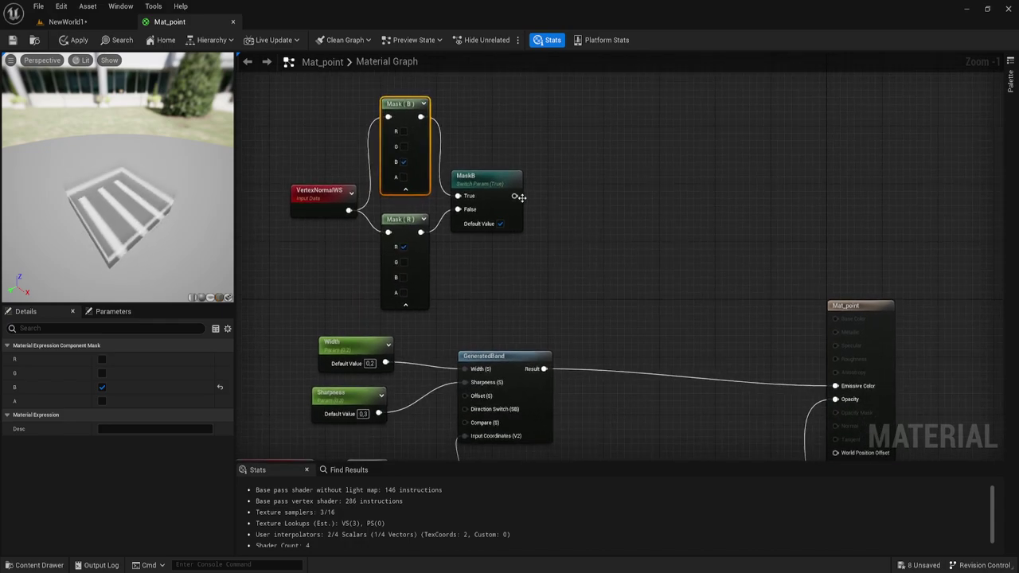
Add an Abs node wired to the MaskB switch's output
drag(518, 197, 540, 199)
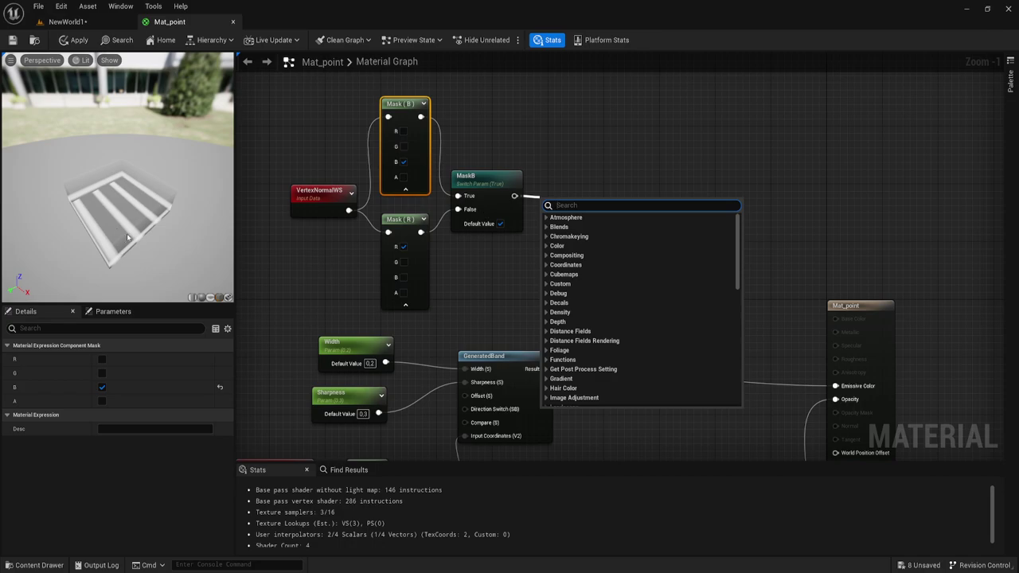
mouse_move(128, 238)
mouse_down()
mouse_move(103, 227)
mouse_move(119, 159)
mouse_up()
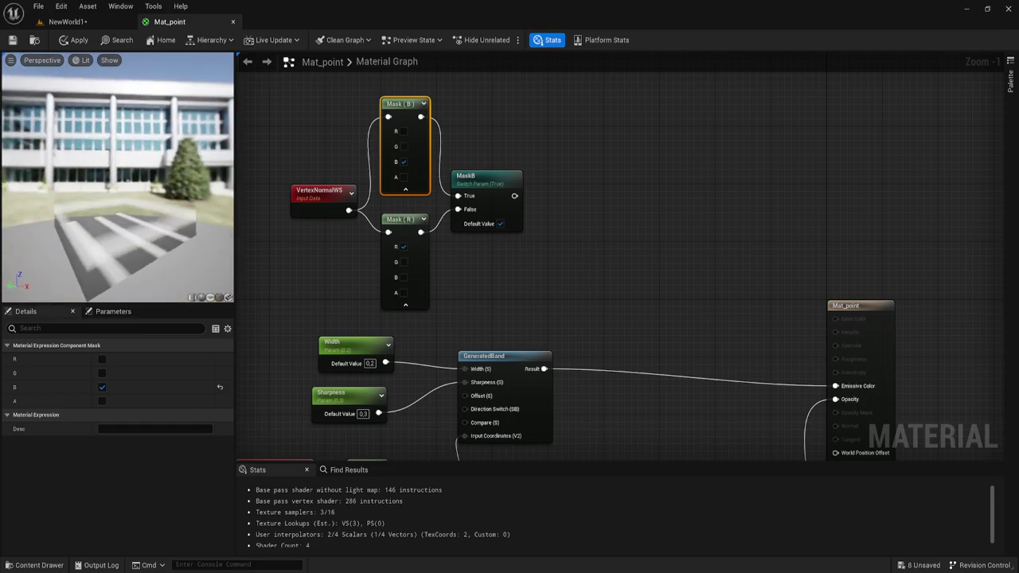
drag(119, 160, 128, 194)
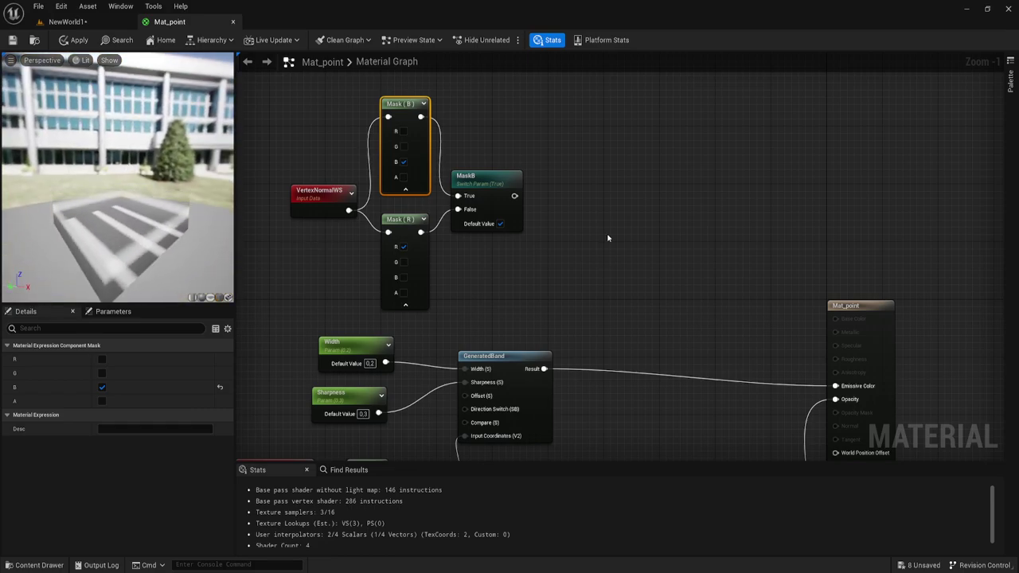
click(570, 220)
drag(512, 196, 544, 200)
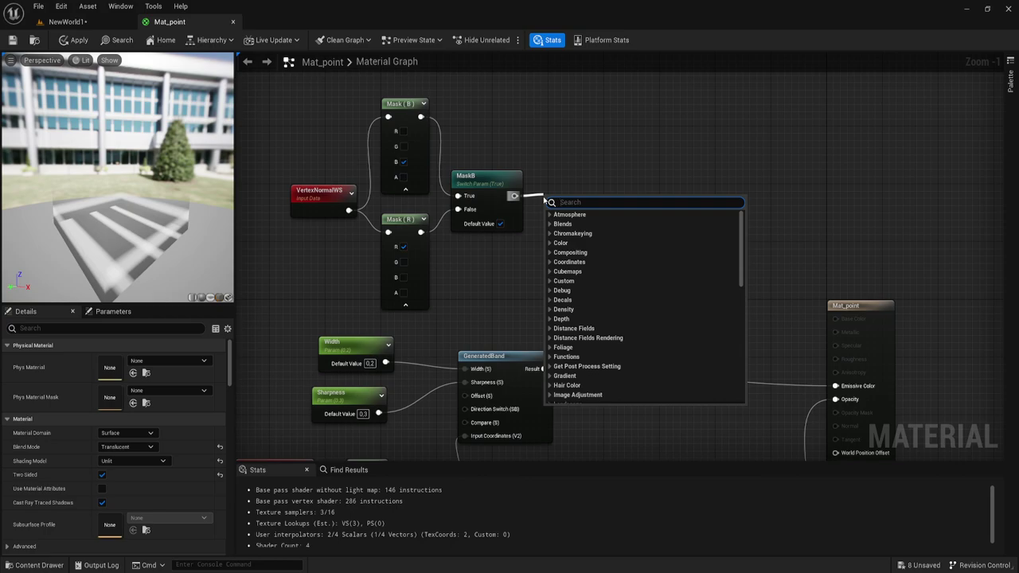
text(ab)
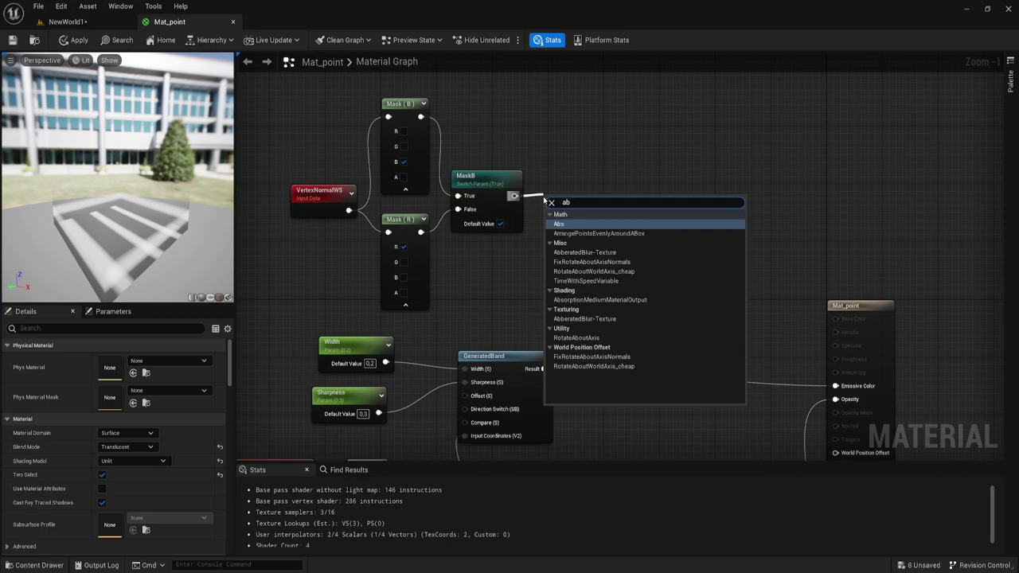
text(s)
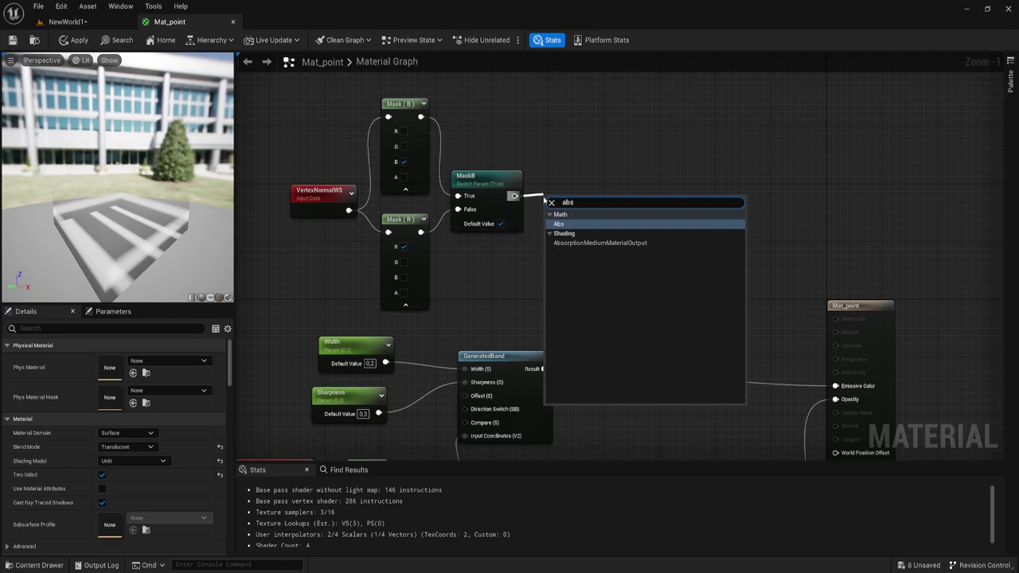
key(Return)
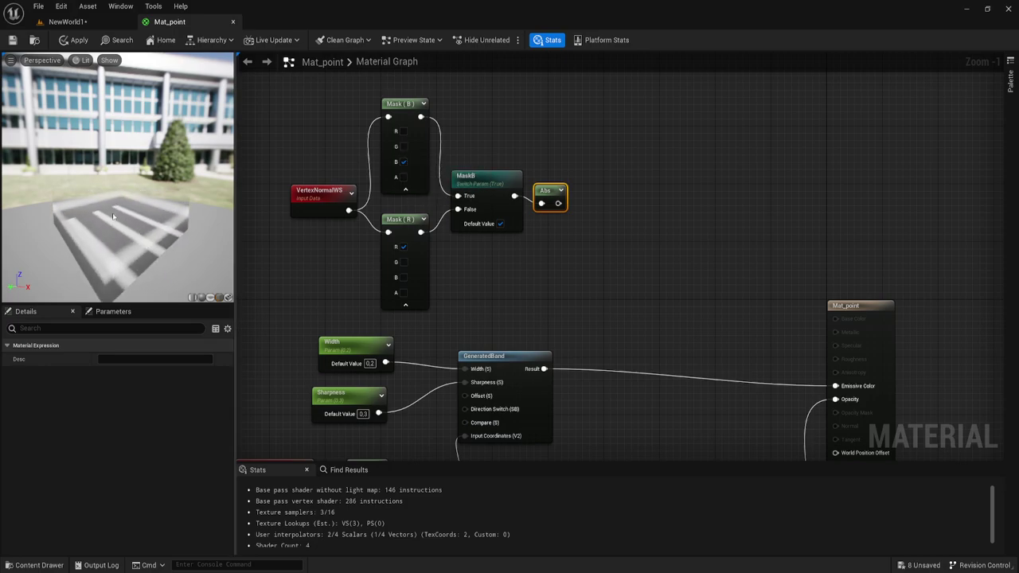
Preview the Abs node's output on the cube and view it from above
right_click(565, 194)
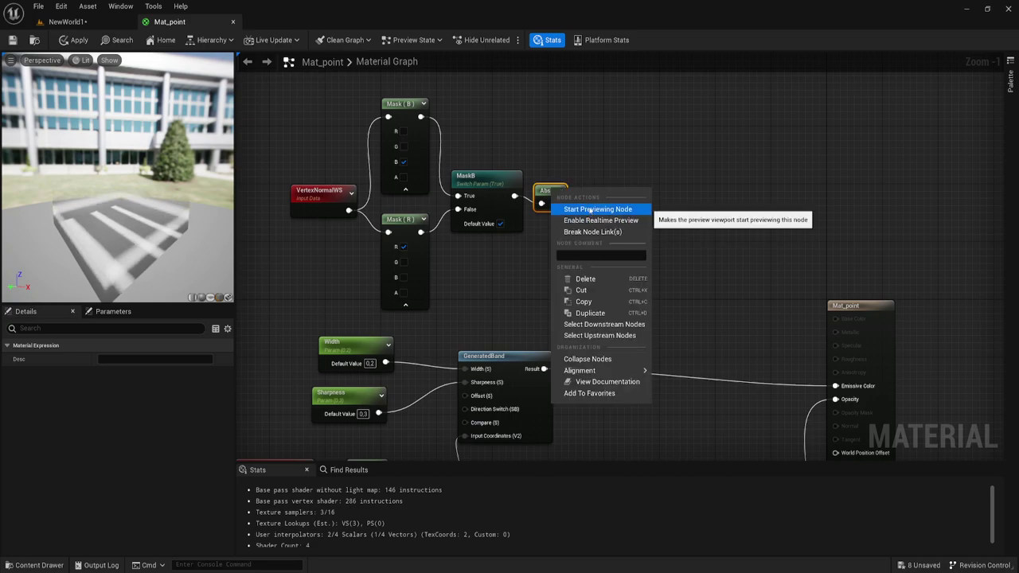
click(589, 210)
mouse_move(156, 183)
mouse_down()
mouse_move(119, 191)
mouse_move(139, 187)
mouse_up()
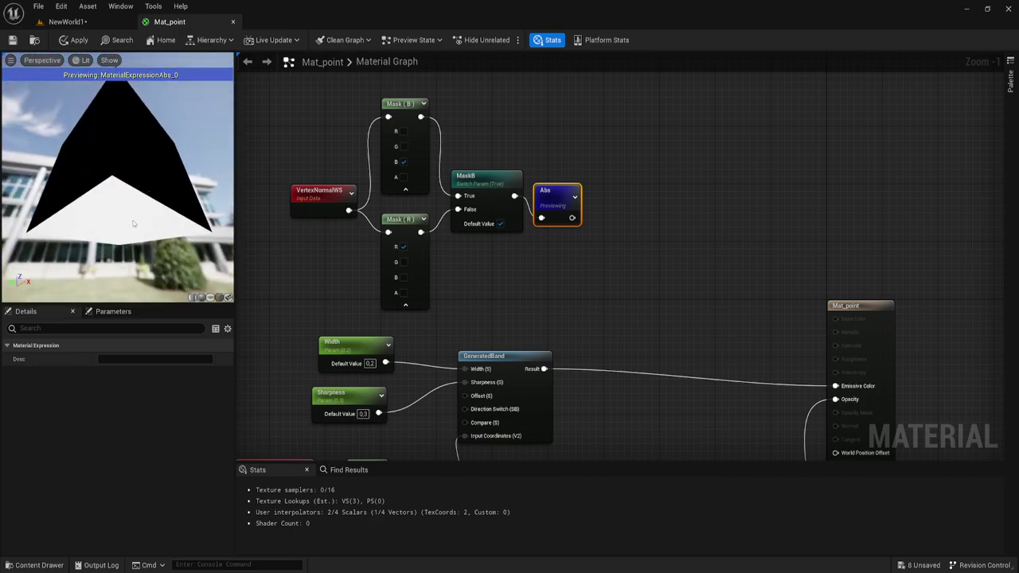
drag(134, 224, 108, 147)
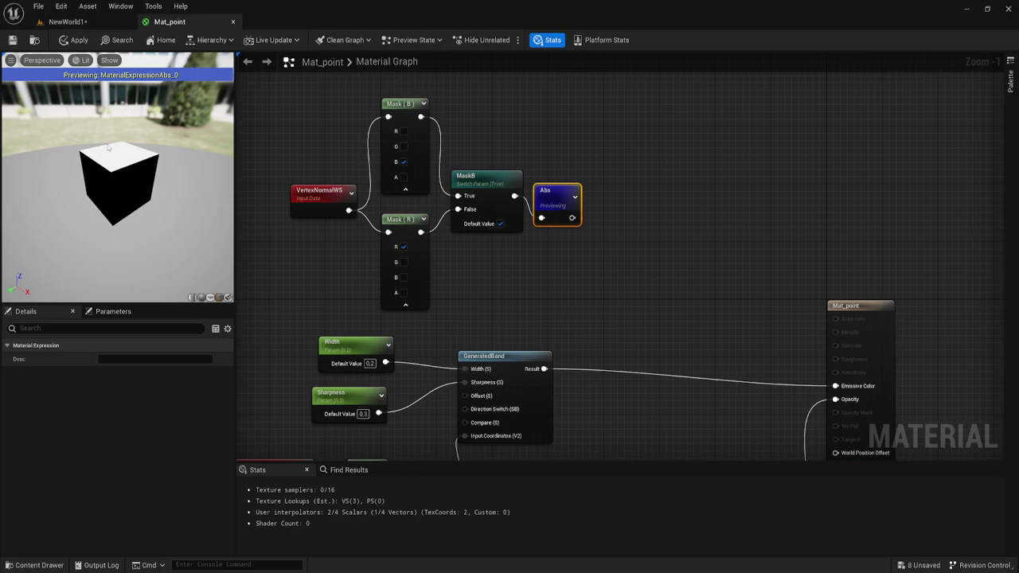
click(612, 223)
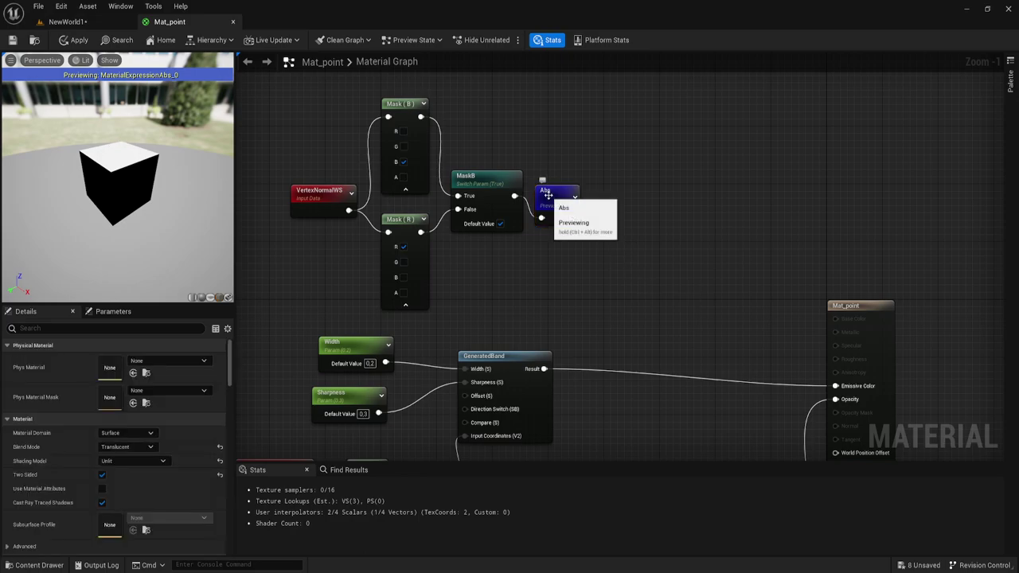
click(549, 196)
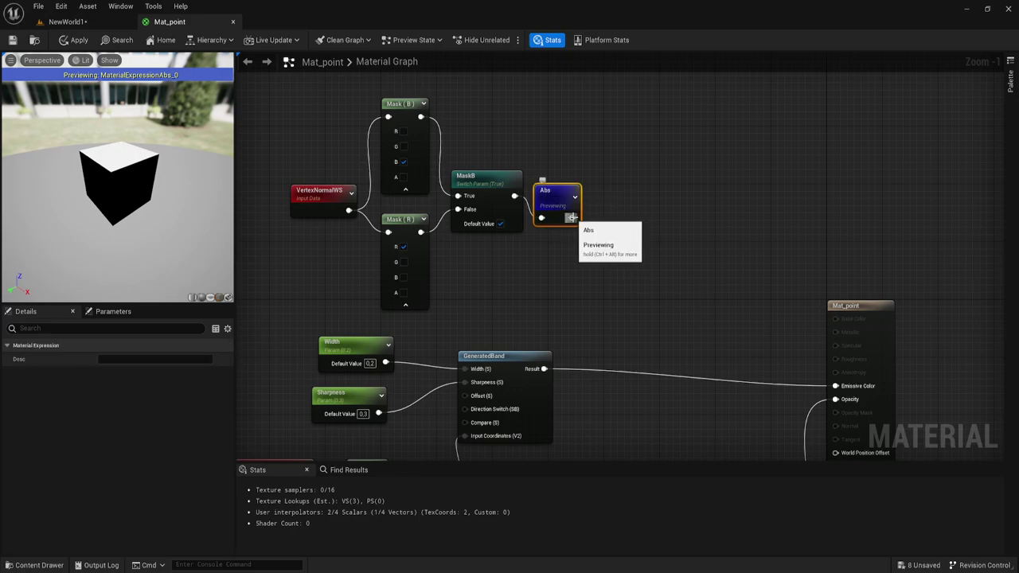
drag(572, 218, 609, 226)
click(593, 222)
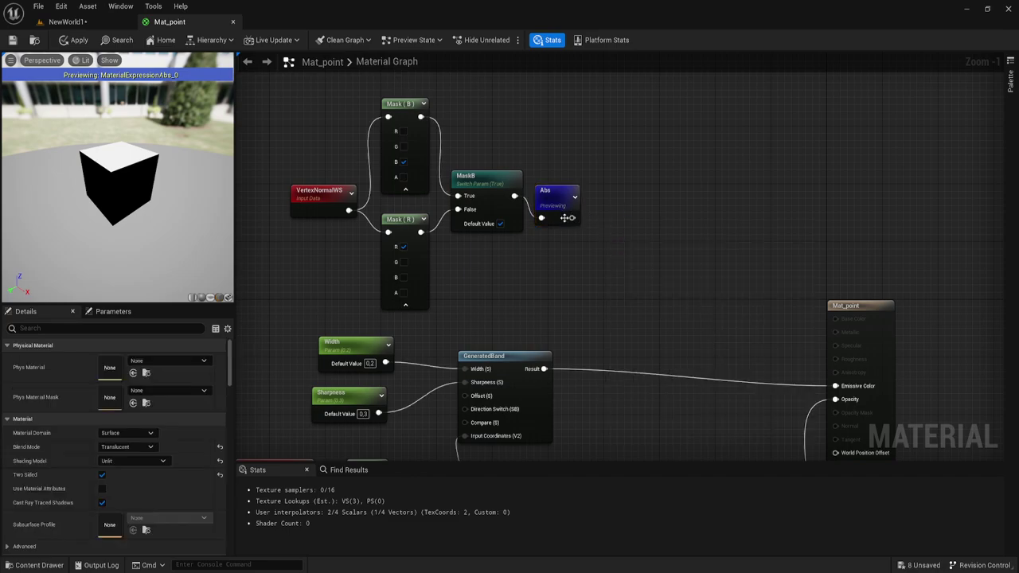
drag(301, 111, 601, 269)
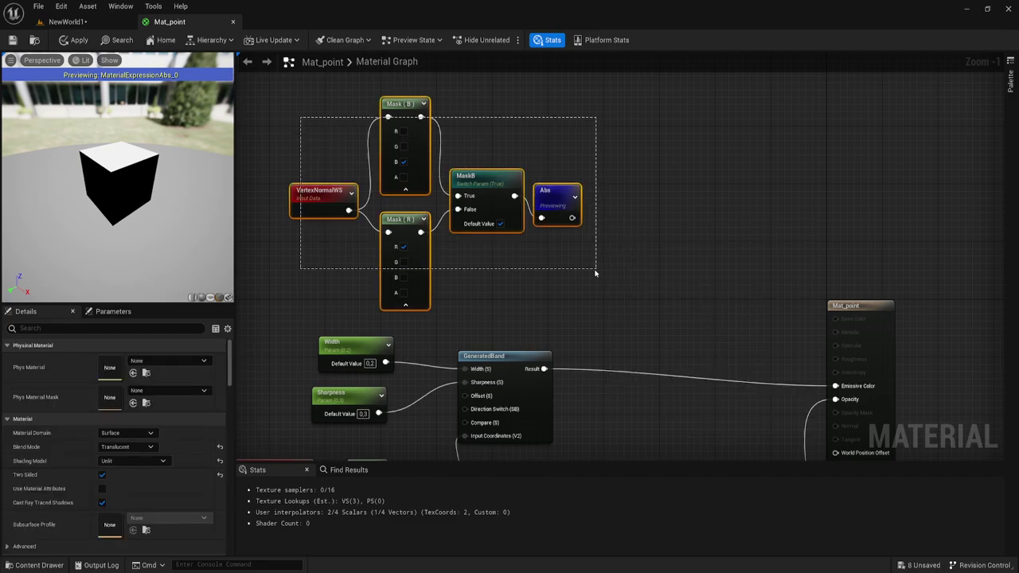
click(585, 230)
Add a OneMinus (1-x) node after Abs and preview it, showing a white cube
drag(620, 224, 615, 225)
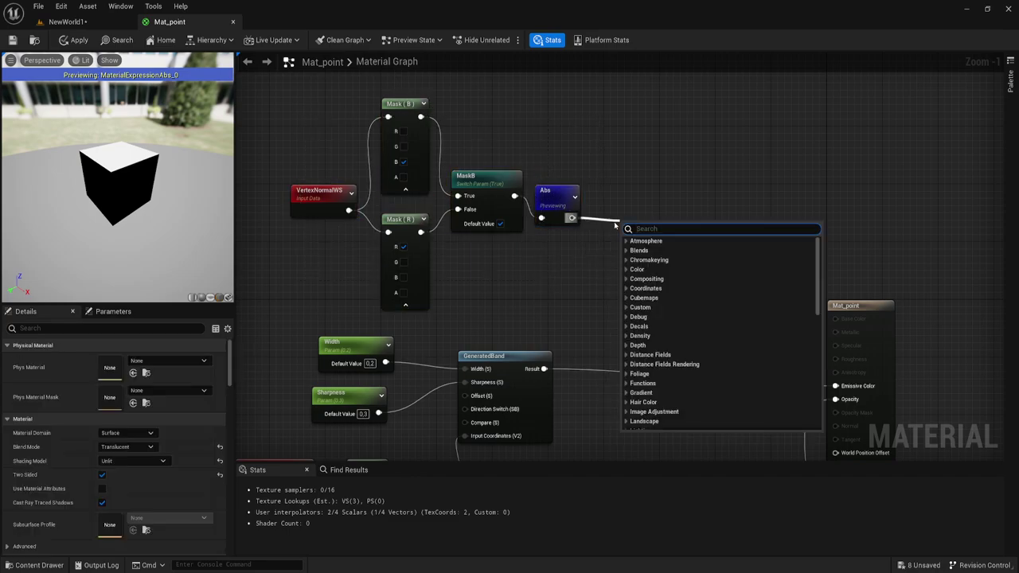
text(one)
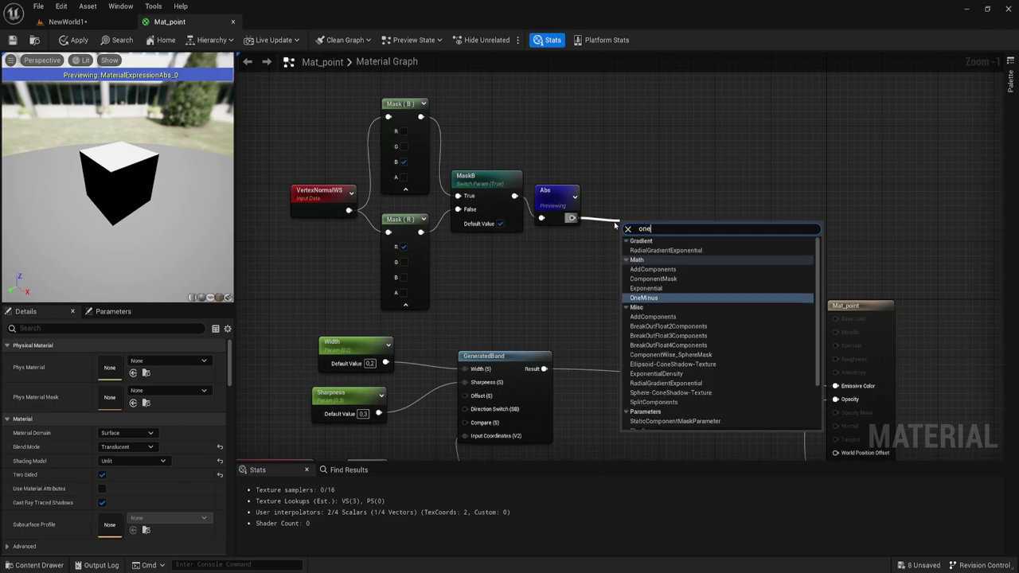
key(Return)
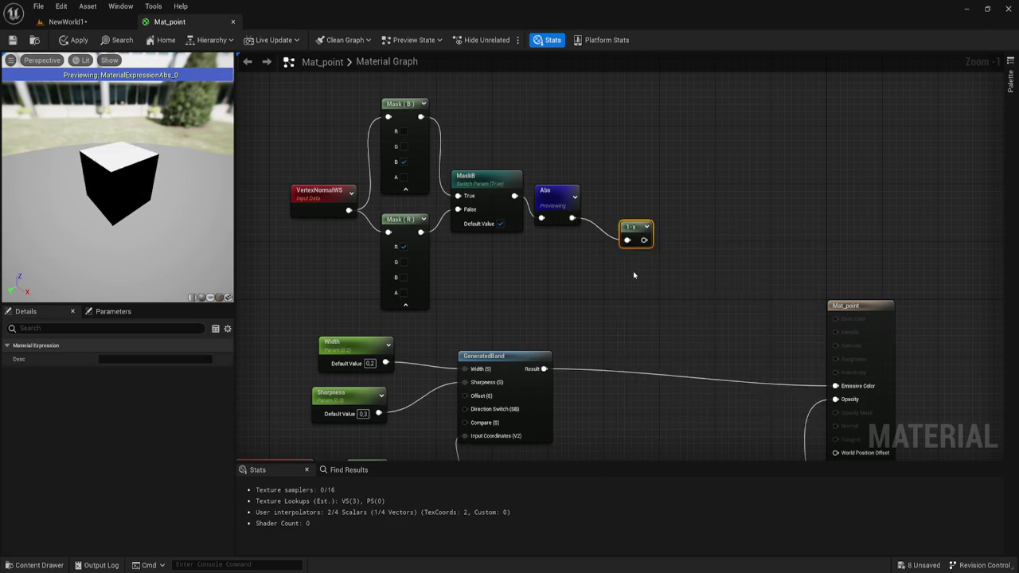
click(633, 274)
drag(635, 228, 604, 212)
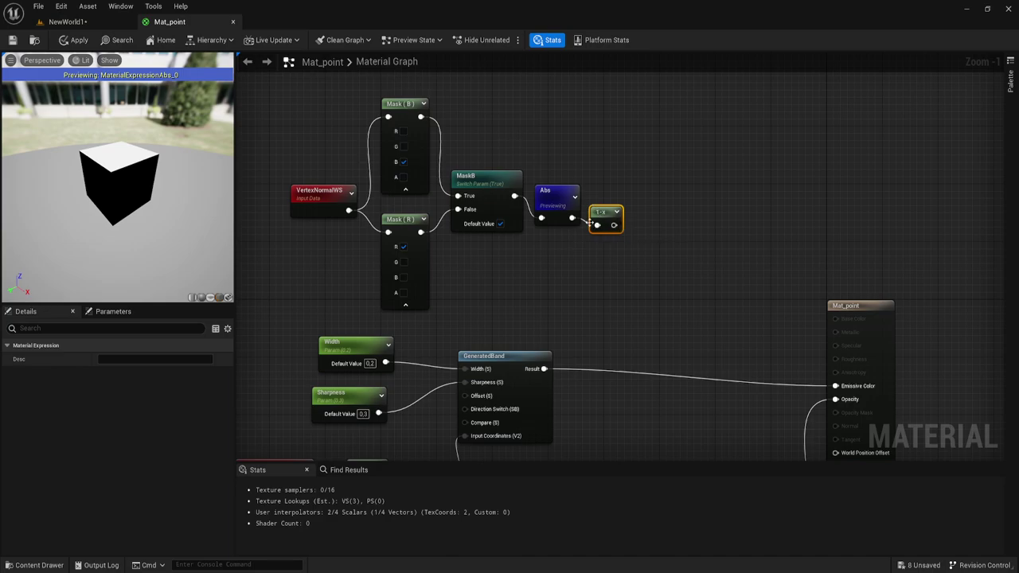
right_click(601, 212)
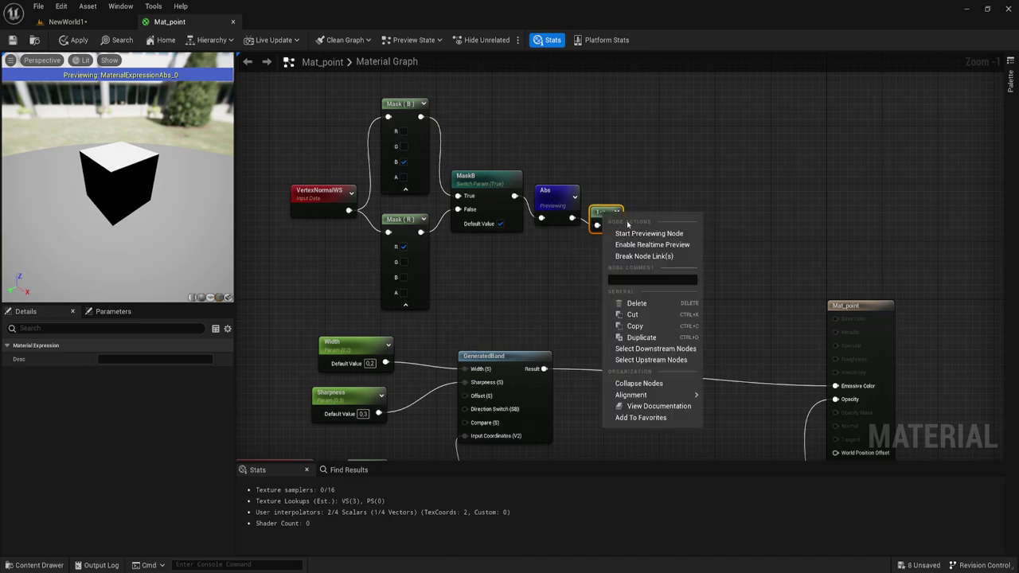
click(639, 237)
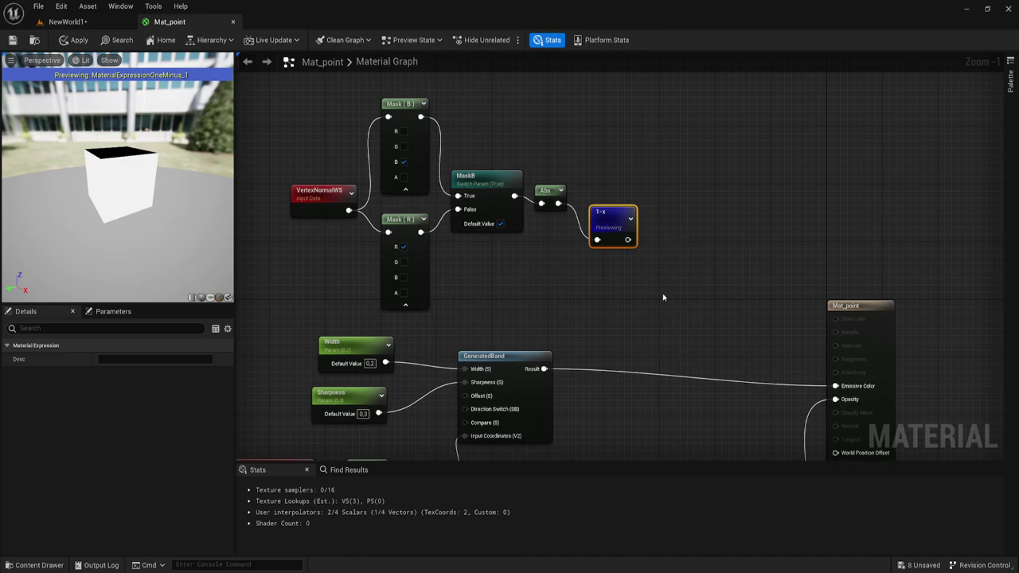
right_drag(684, 334, 624, 268)
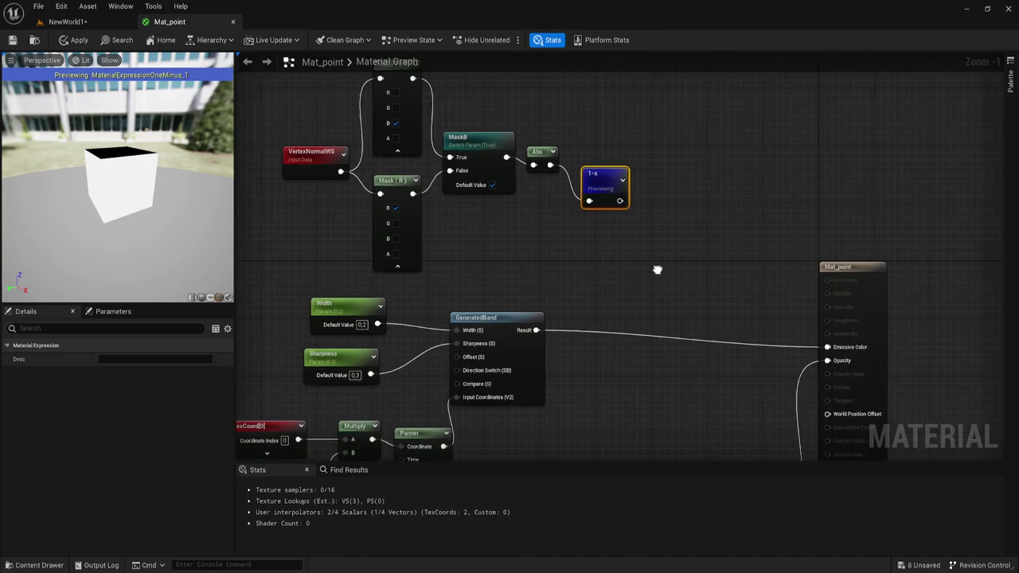
Add a Lerp node with GeneratedBand's Result in B and its output into Emissive Color
right_click(628, 254)
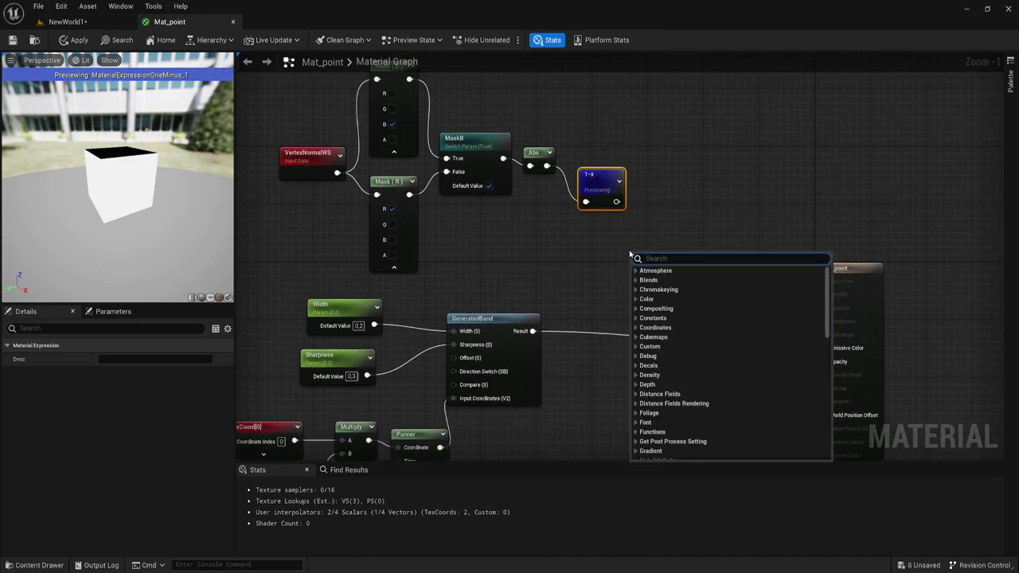
text(lerp)
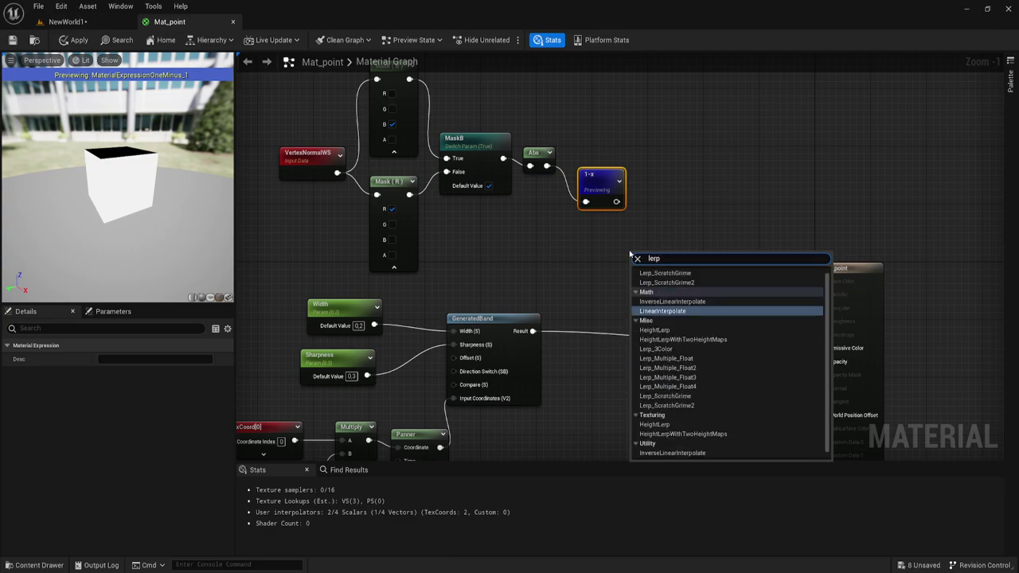
key(Return)
drag(650, 256, 675, 217)
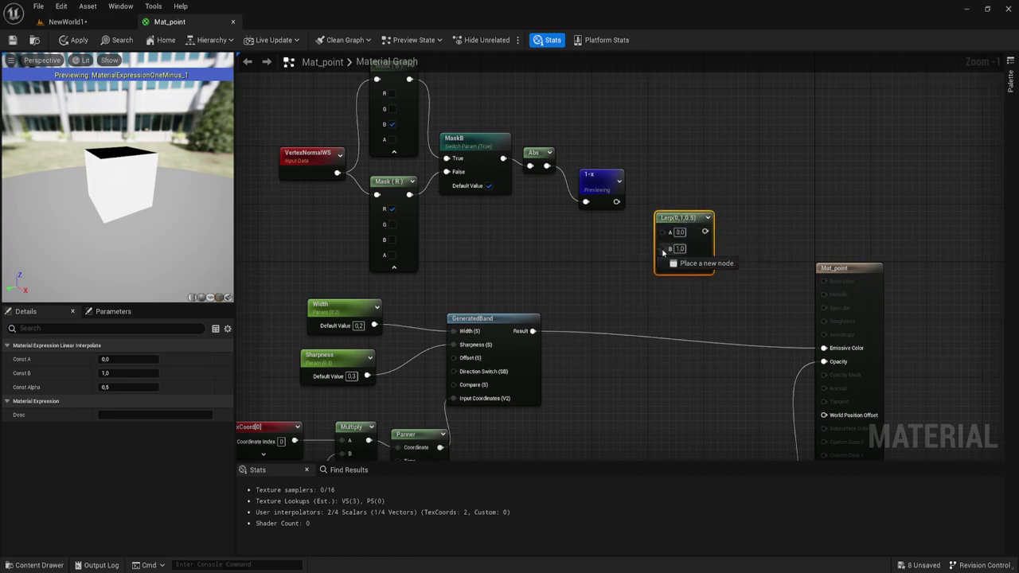
drag(671, 249, 533, 331)
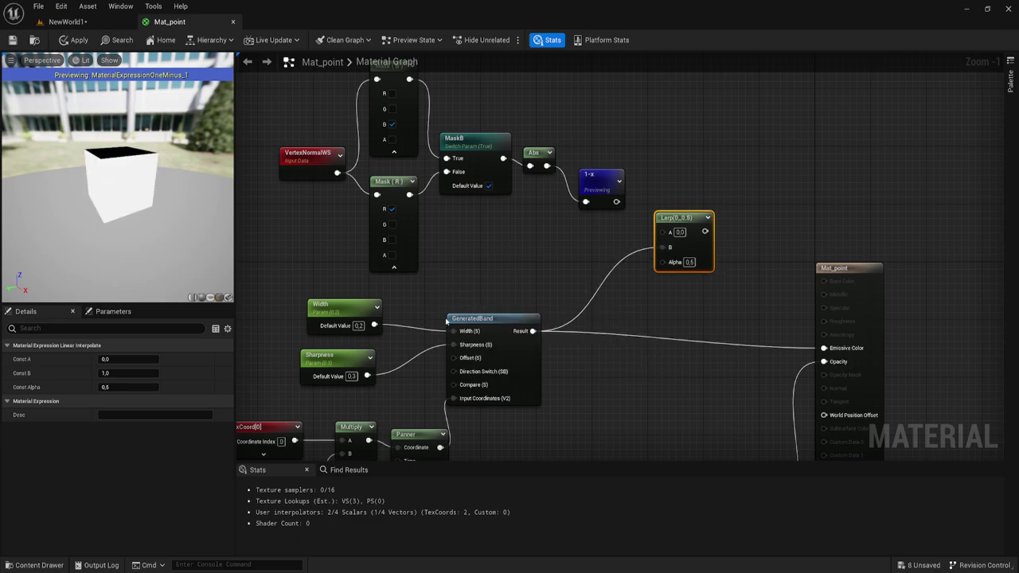
click(532, 350)
click(688, 327)
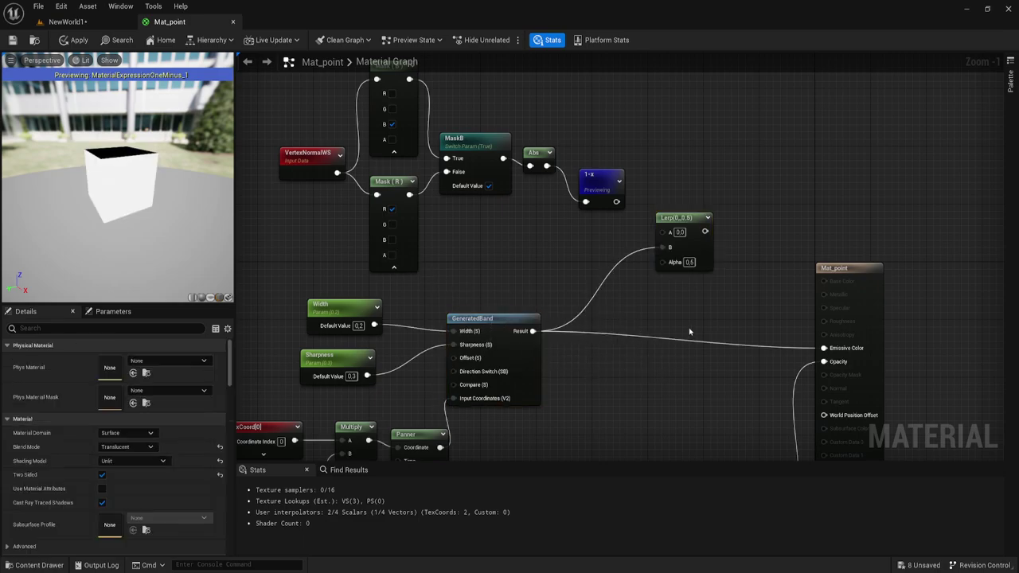
drag(704, 232, 825, 347)
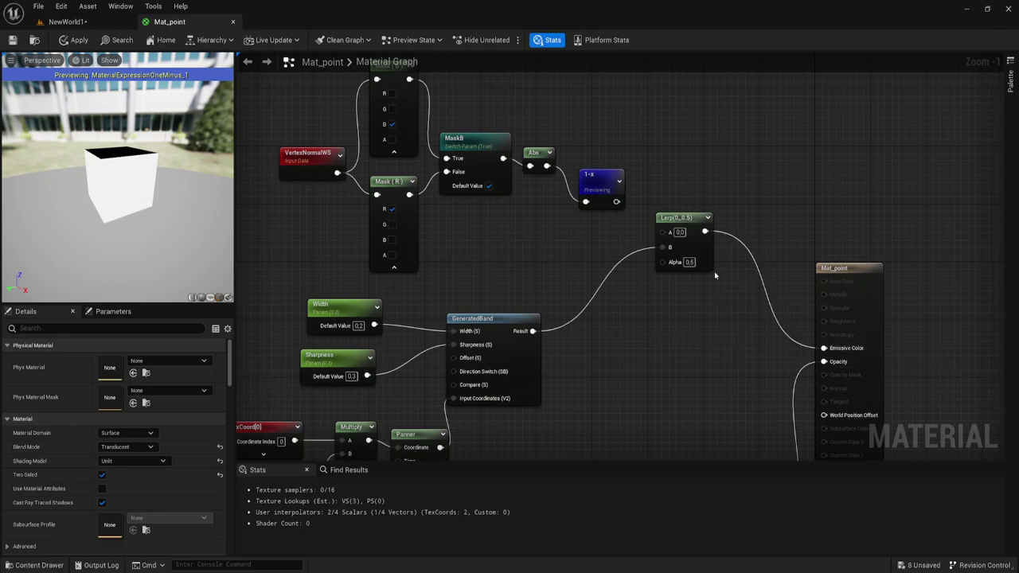
Connect the 1-x output to the Lerp's Alpha and stop previewing the 1-x node
drag(670, 263, 615, 203)
right_drag(558, 225, 576, 264)
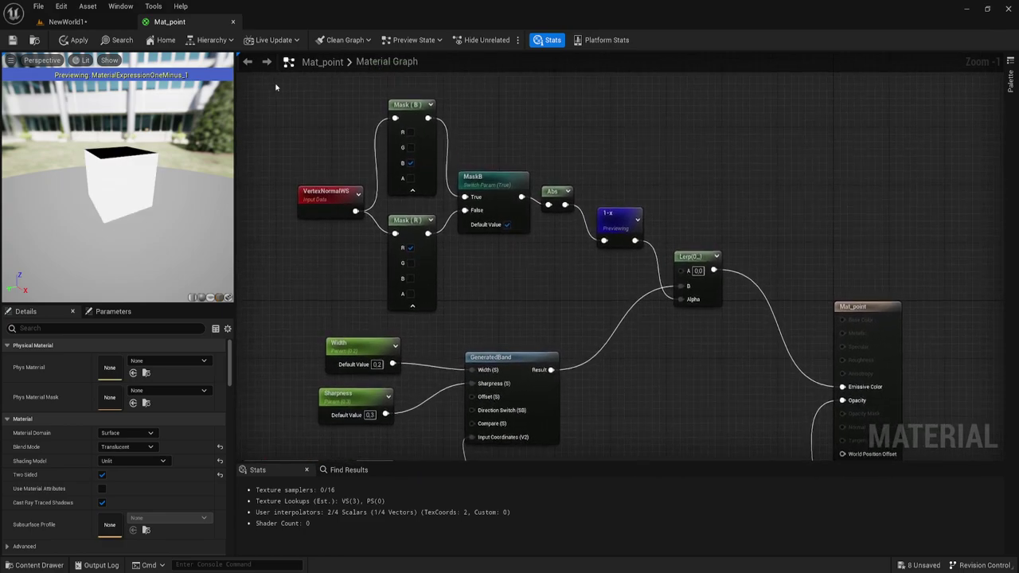
drag(284, 98, 586, 259)
drag(645, 287, 646, 287)
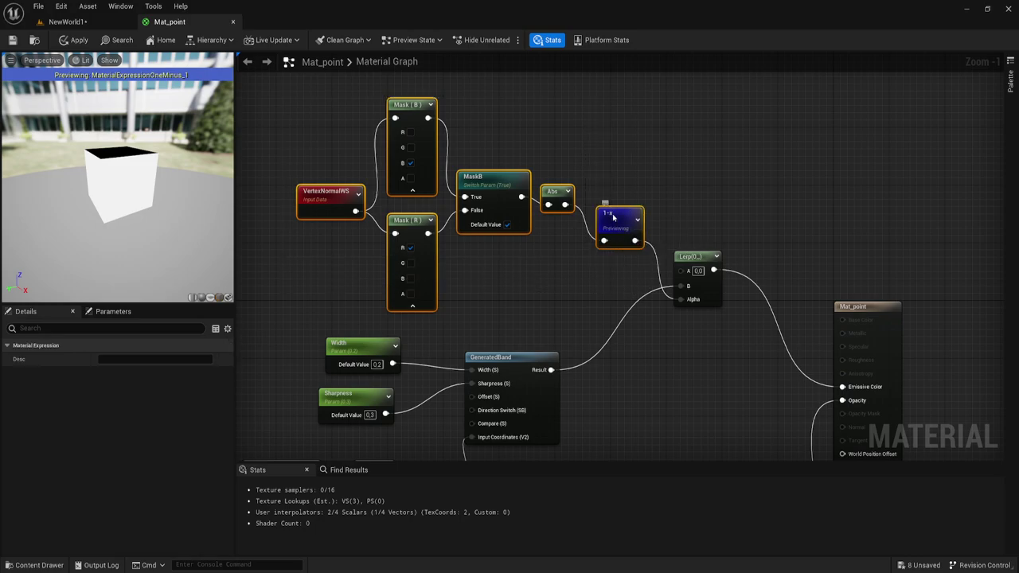
right_click(612, 217)
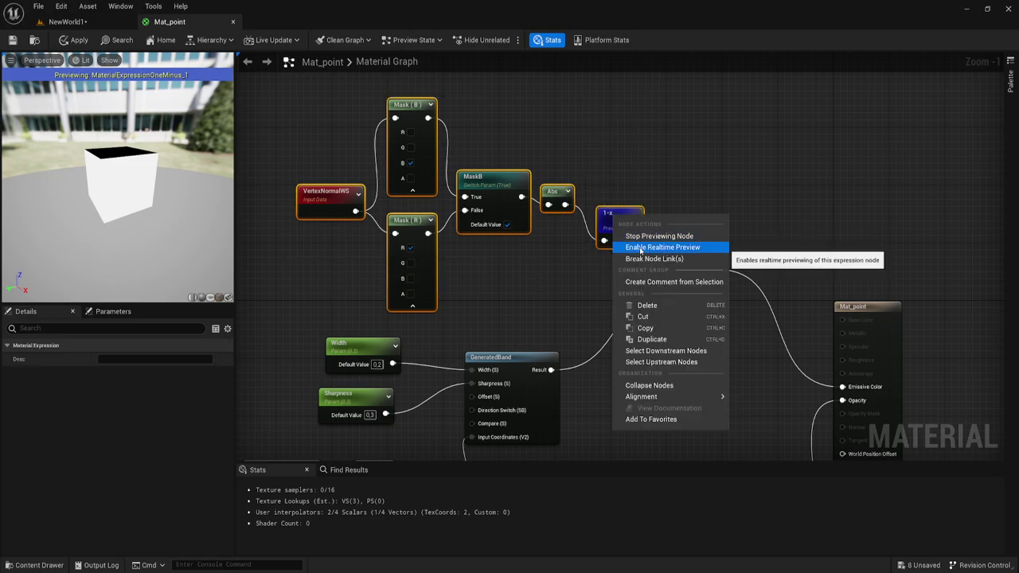
click(653, 236)
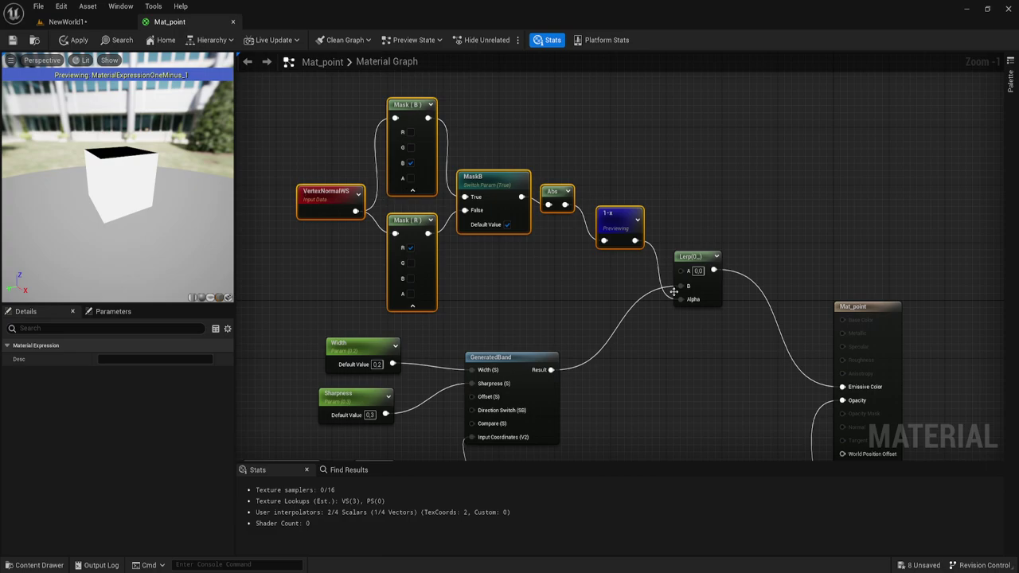
right_click(714, 265)
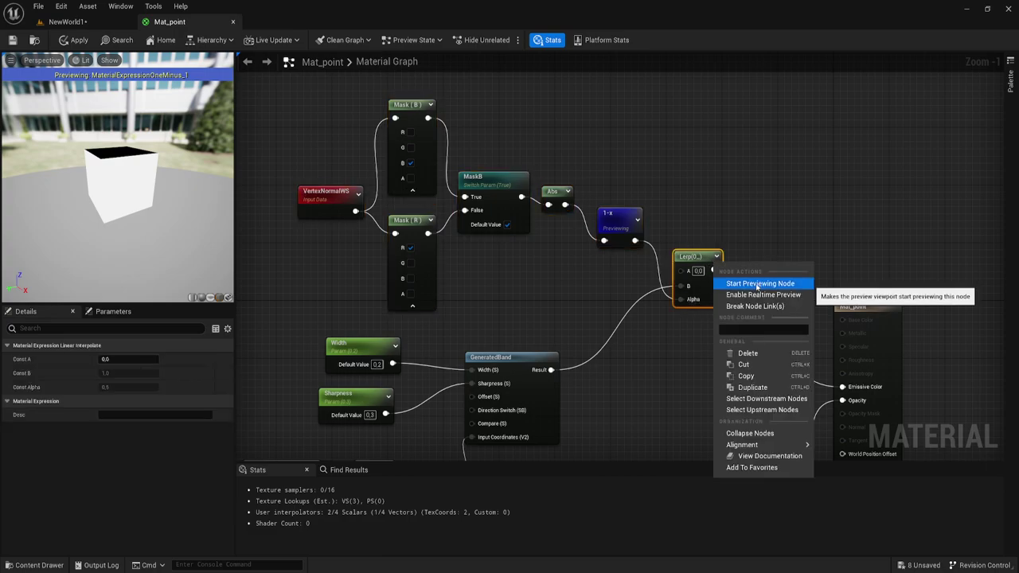
Preview the Lerp node as black-and-white stripes on the cube
click(760, 284)
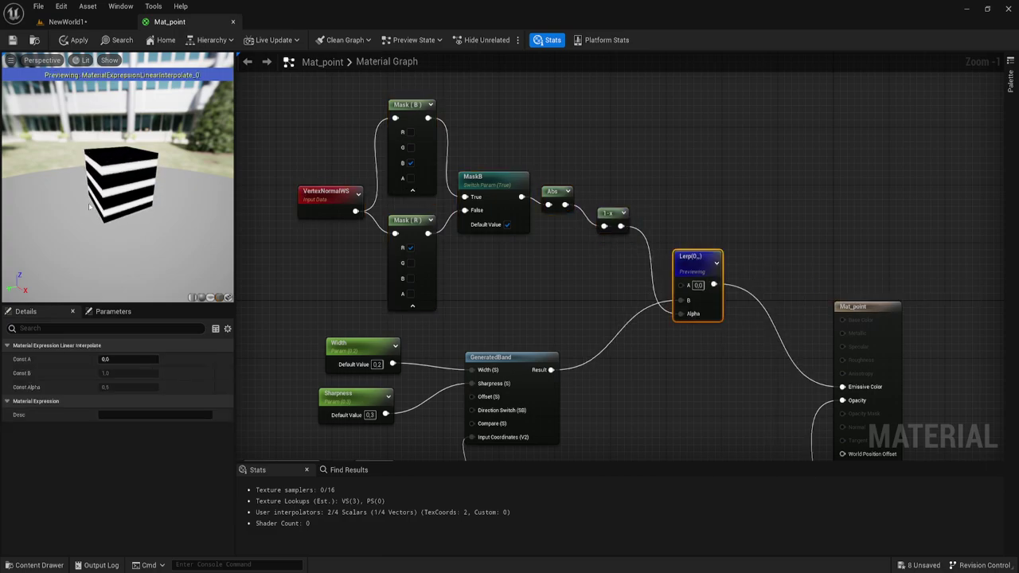
mouse_move(89, 206)
mouse_down()
mouse_move(127, 199)
mouse_move(127, 231)
mouse_move(175, 222)
mouse_move(164, 187)
mouse_up()
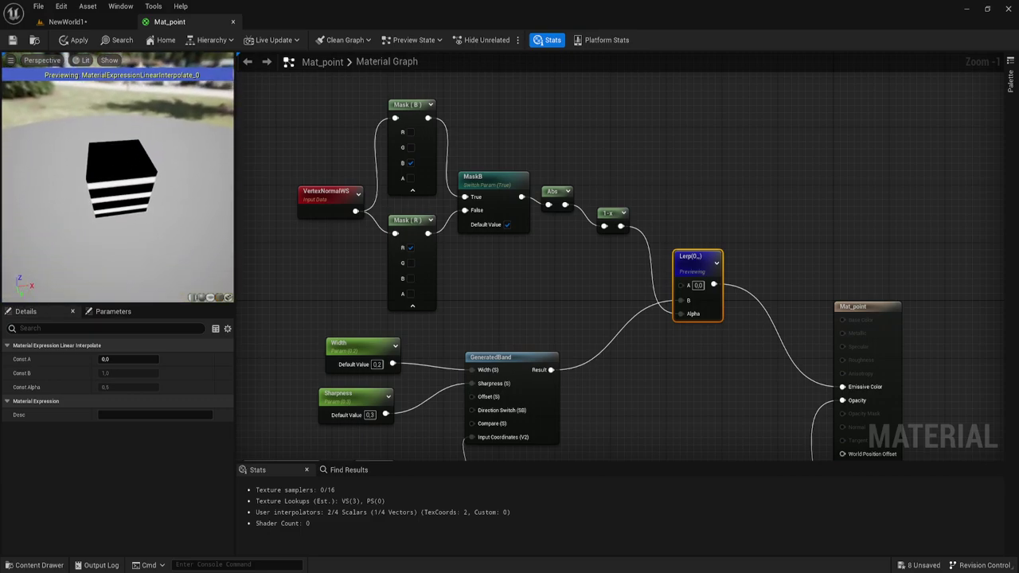
drag(172, 234, 131, 287)
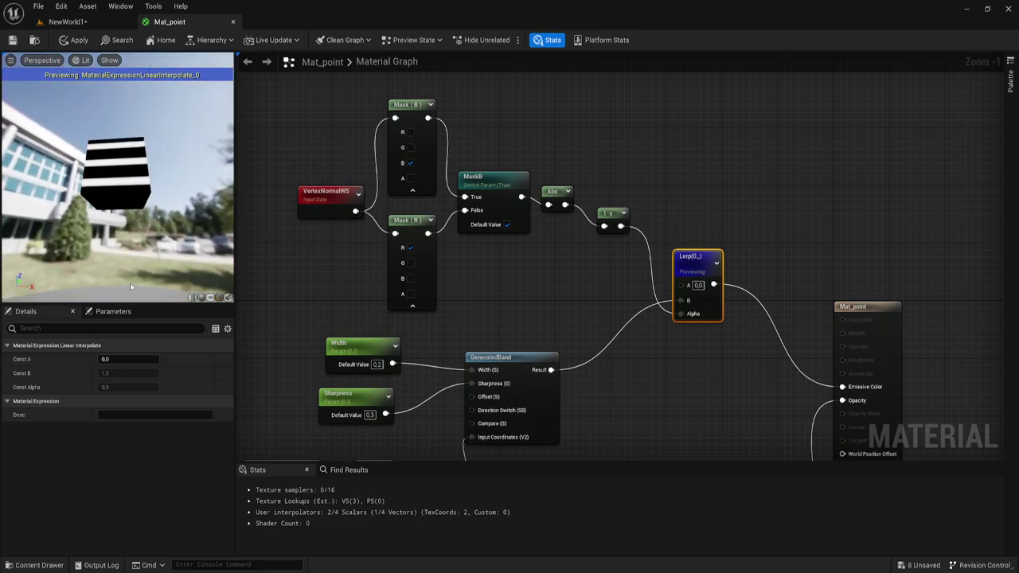
scroll(708, 219, down, 1)
right_drag(700, 238, 716, 136)
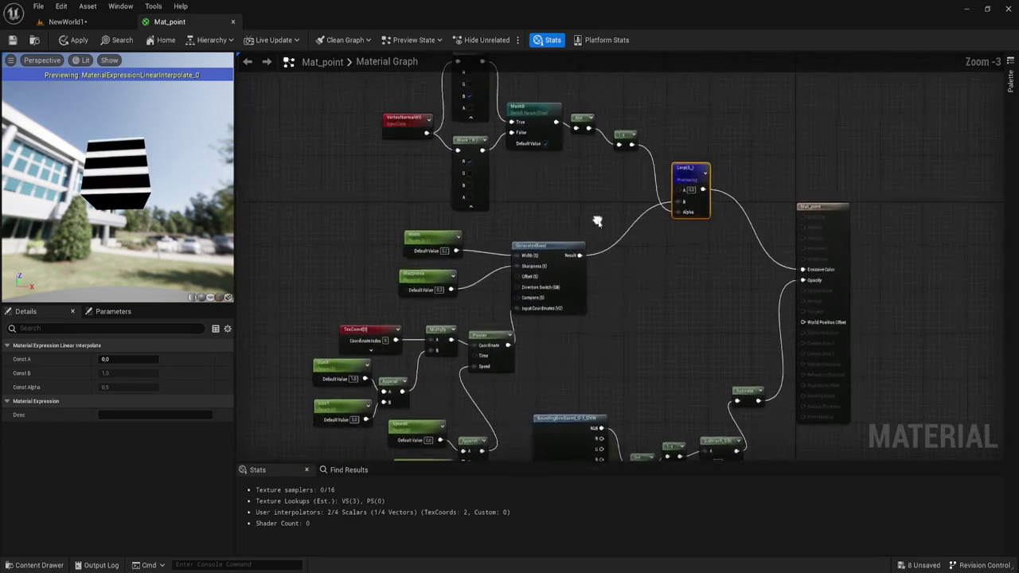
scroll(416, 137, down, 3)
Add a Constant3Vector node at 0,0,0 in the space above the Lerp
drag(415, 137, 663, 451)
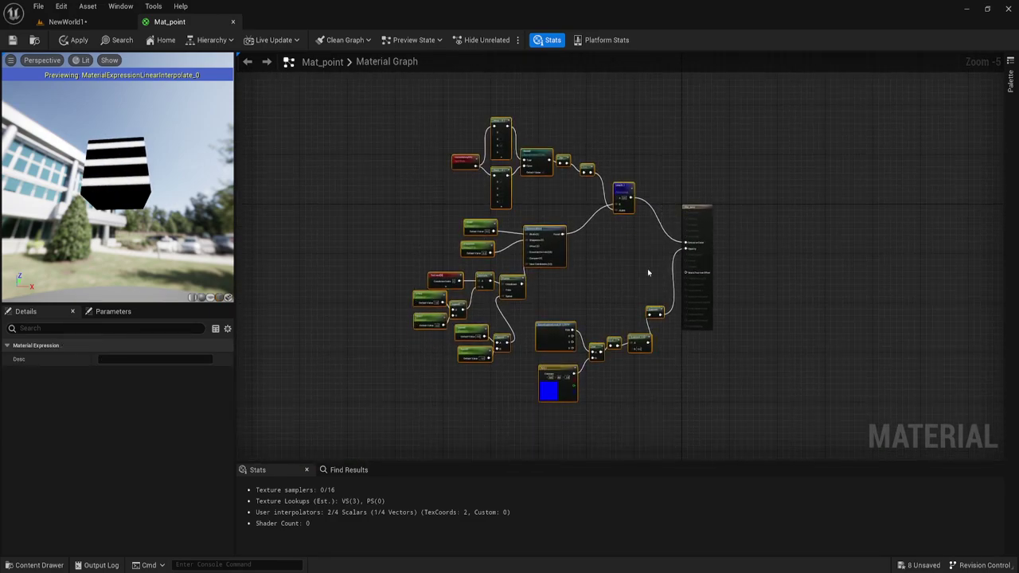
right_drag(624, 186, 523, 186)
scroll(604, 187, up, 4)
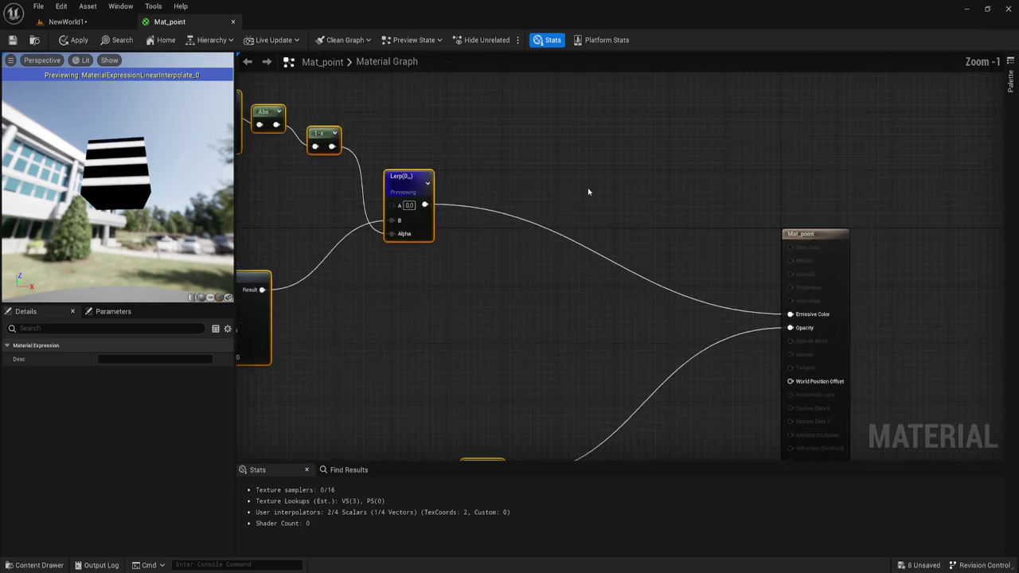
click(509, 298)
right_drag(549, 289, 498, 214)
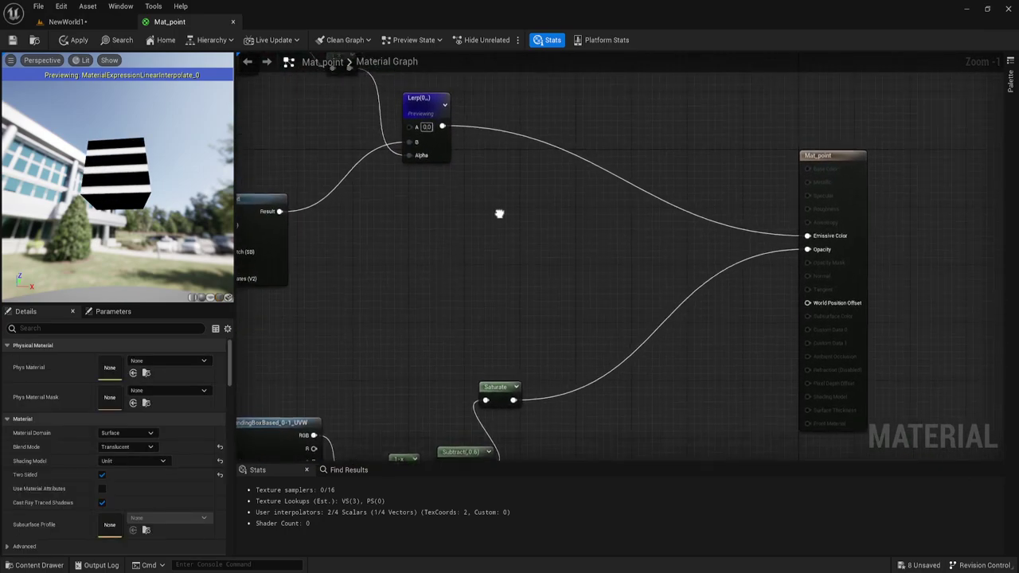
right_drag(617, 193, 631, 202)
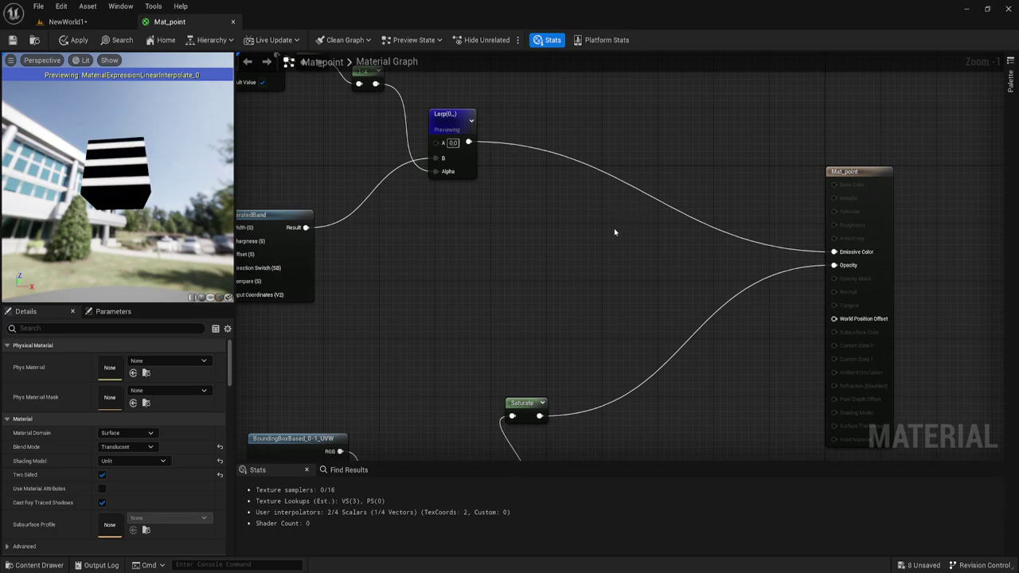
right_drag(614, 231, 622, 315)
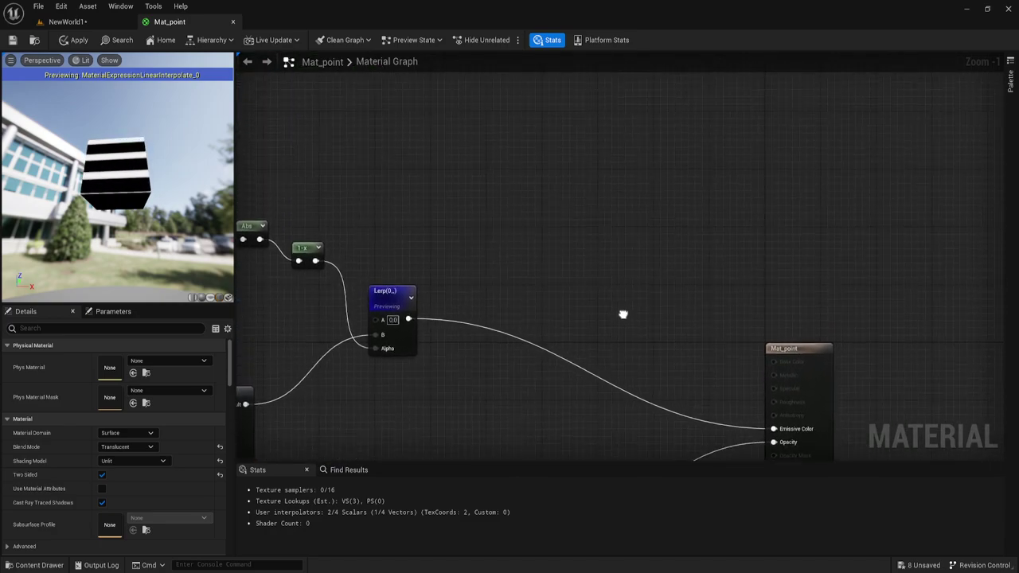
click(555, 143)
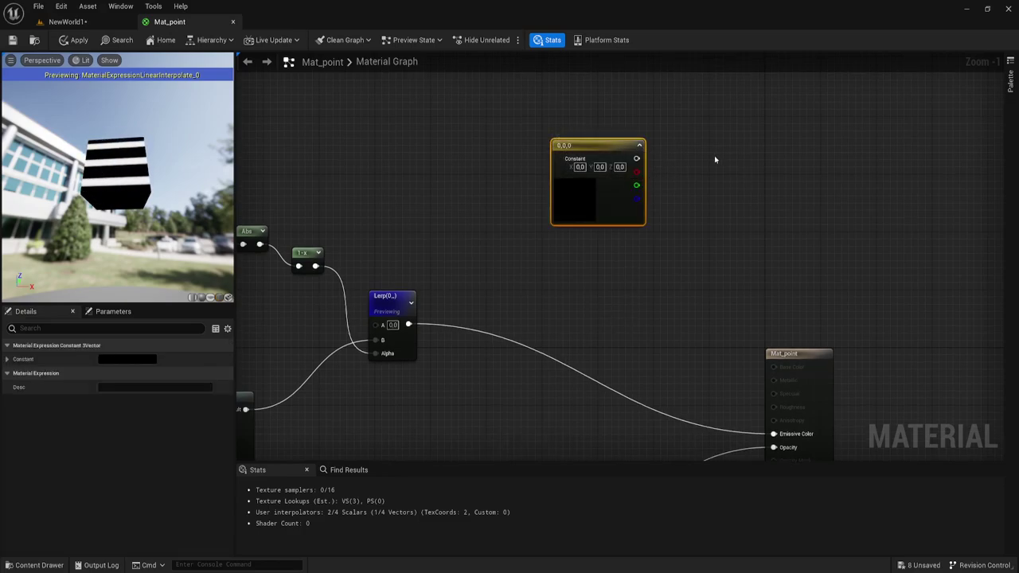
Convert the constant into a vector parameter named Color
right_click(592, 144)
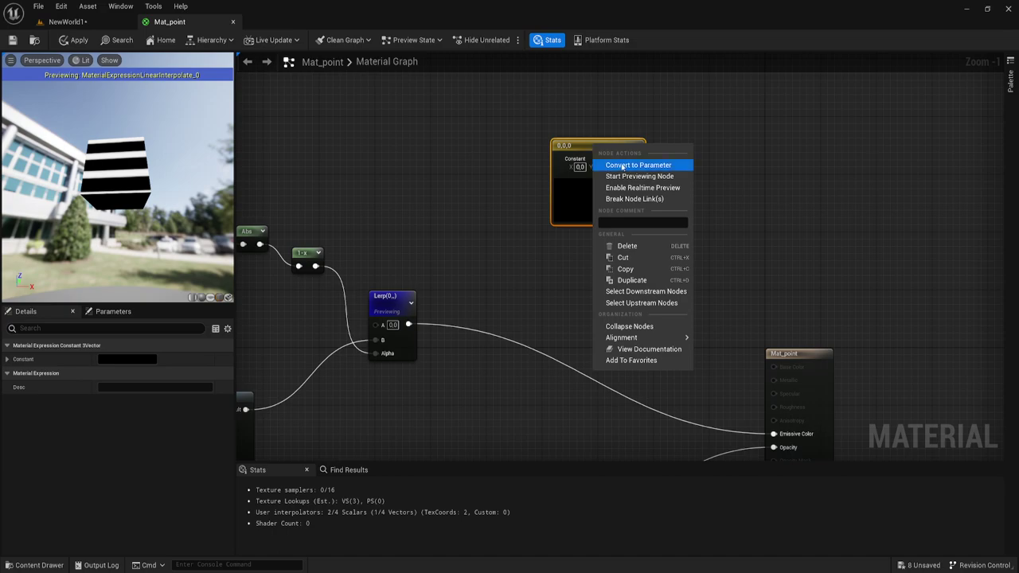
click(620, 166)
text(Color)
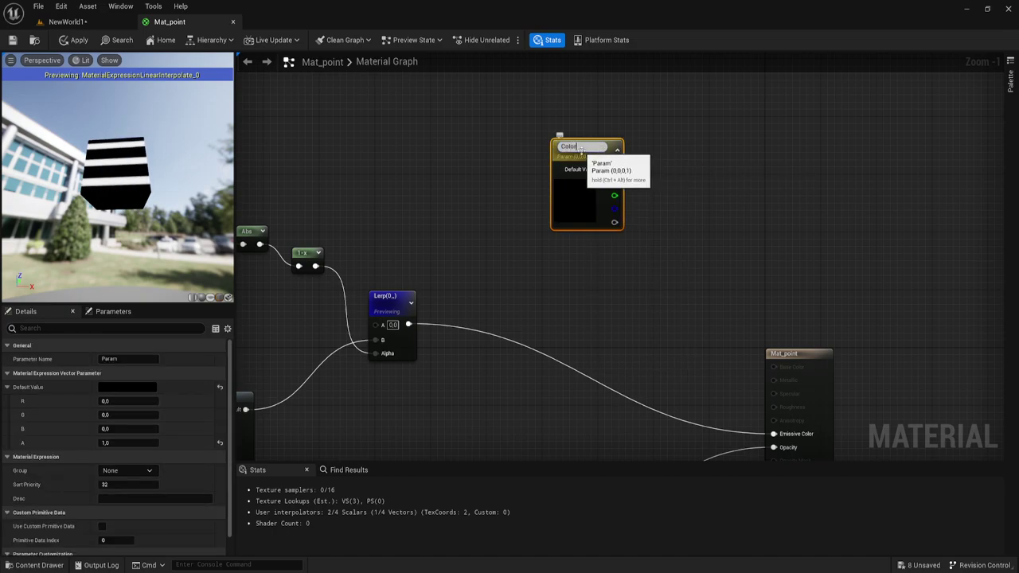
key(Return)
click(624, 259)
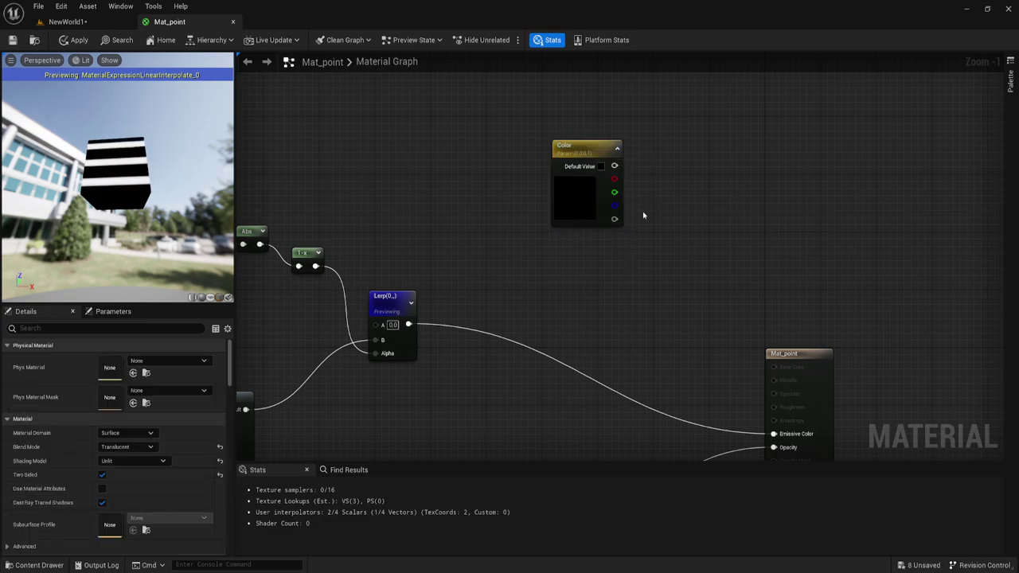
Add a Multiply node with Color on its A input, plus a scalar parameter Power
right_drag(643, 215, 603, 240)
right_drag(739, 459, 760, 402)
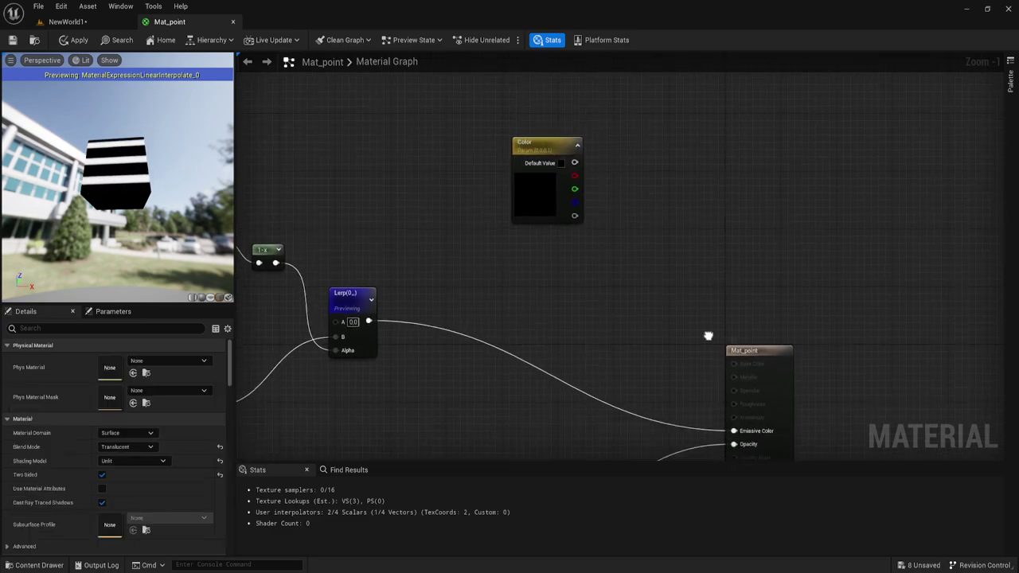
right_drag(627, 258, 620, 306)
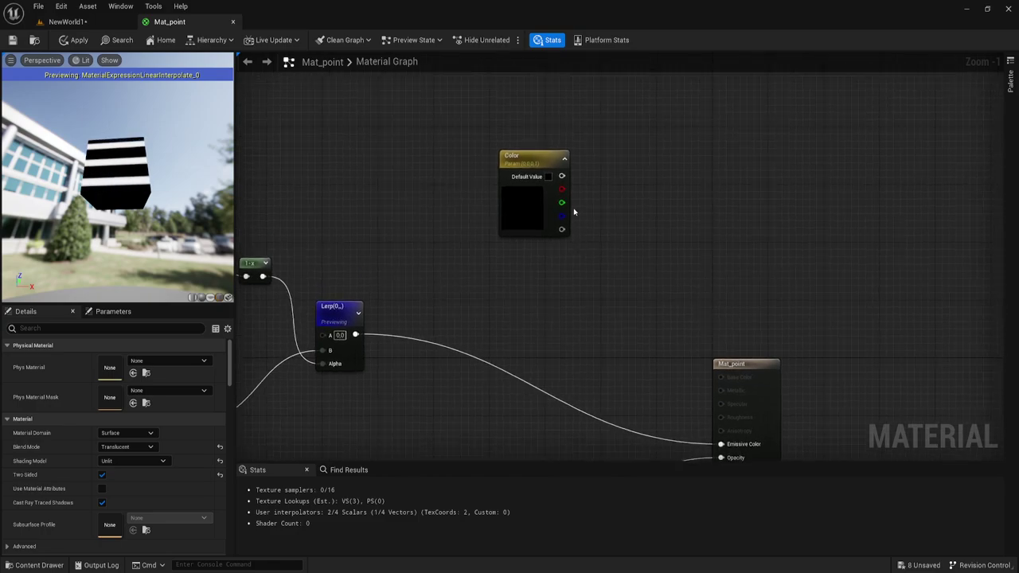
click(613, 184)
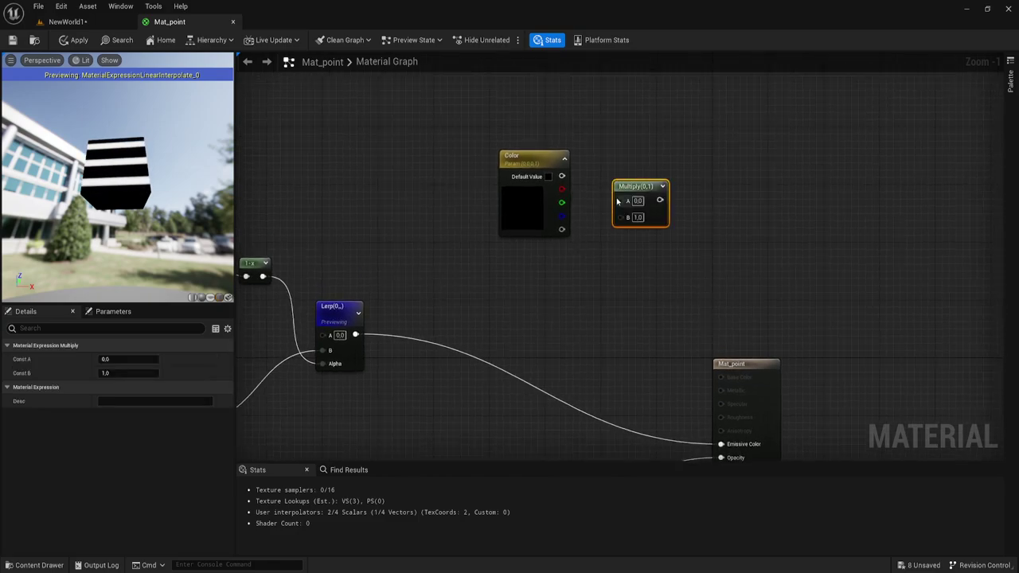
mouse_move(617, 202)
mouse_down()
mouse_move(545, 178)
mouse_move(561, 176)
mouse_up()
drag(634, 186, 634, 211)
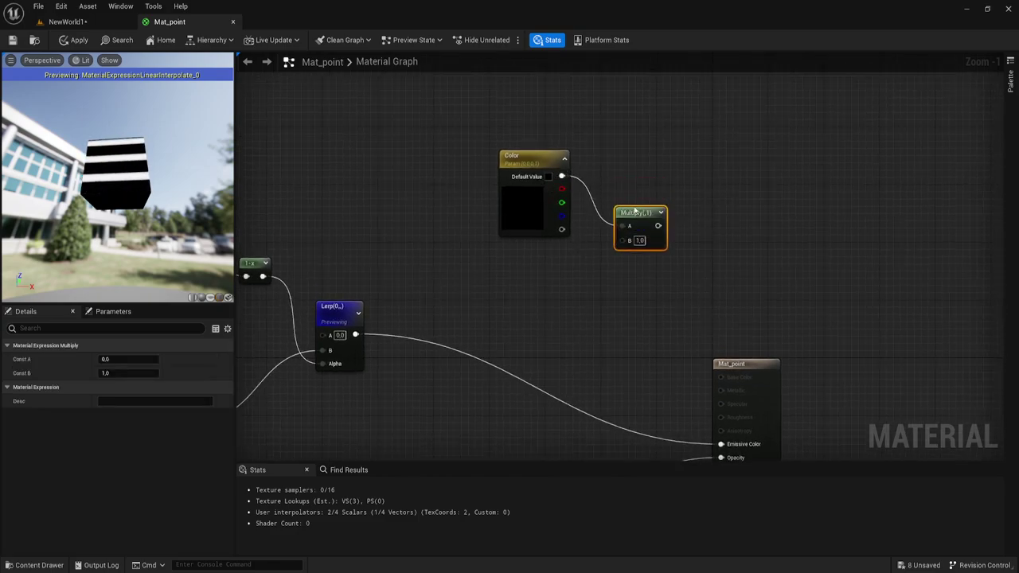
click(528, 262)
text(Power)
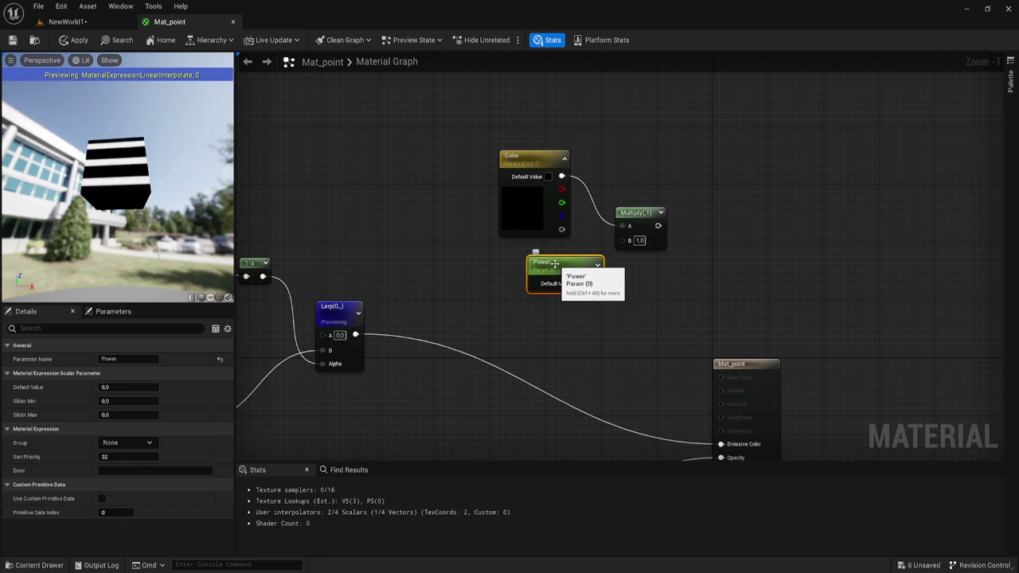
Rename the scalar parameter to PowerColor, set its default to 2, and wire it into Multiply B
double_click(555, 263)
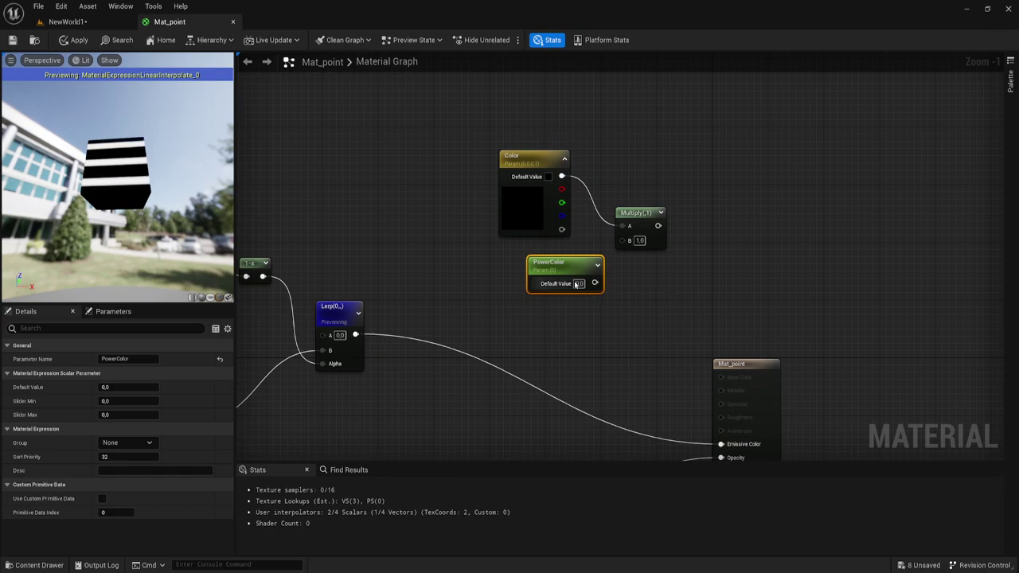
click(577, 285)
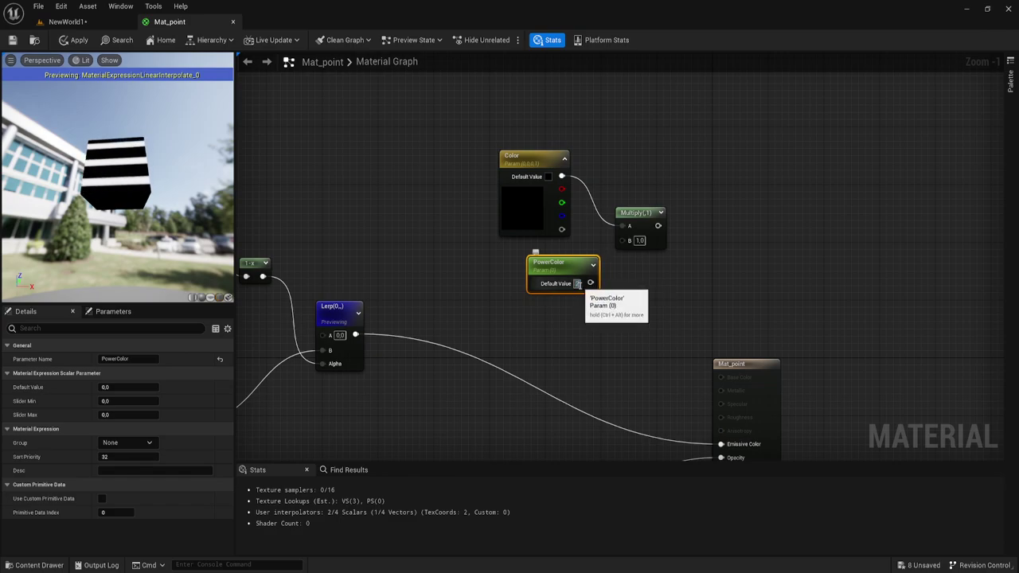
text(2)
mouse_move(590, 282)
mouse_down()
mouse_move(623, 239)
mouse_move(565, 247)
mouse_up()
Add a second Multiply and feed the Color×PowerColor result into its A input
right_drag(650, 337, 624, 312)
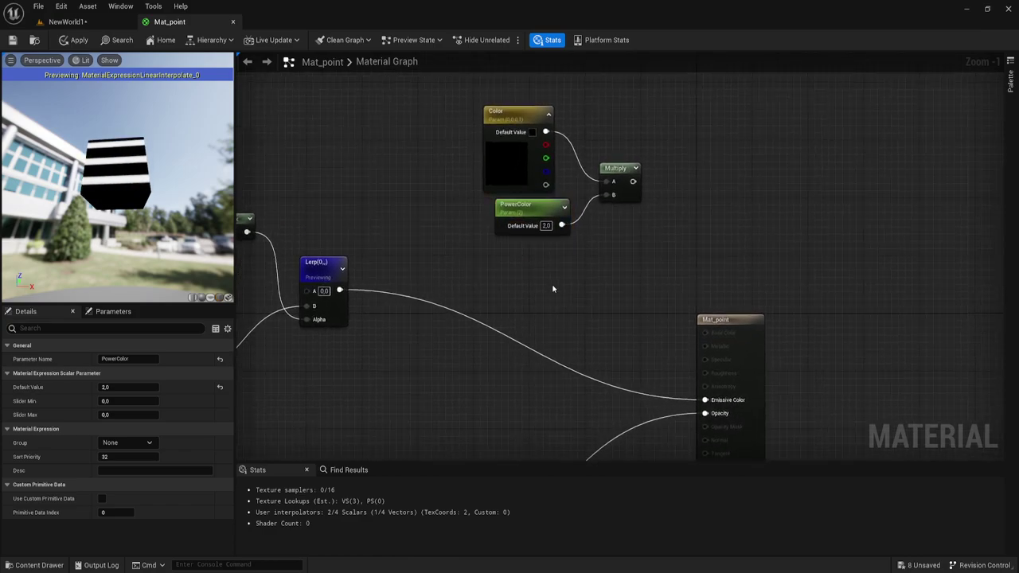
click(596, 291)
click(596, 291)
right_drag(667, 359, 635, 325)
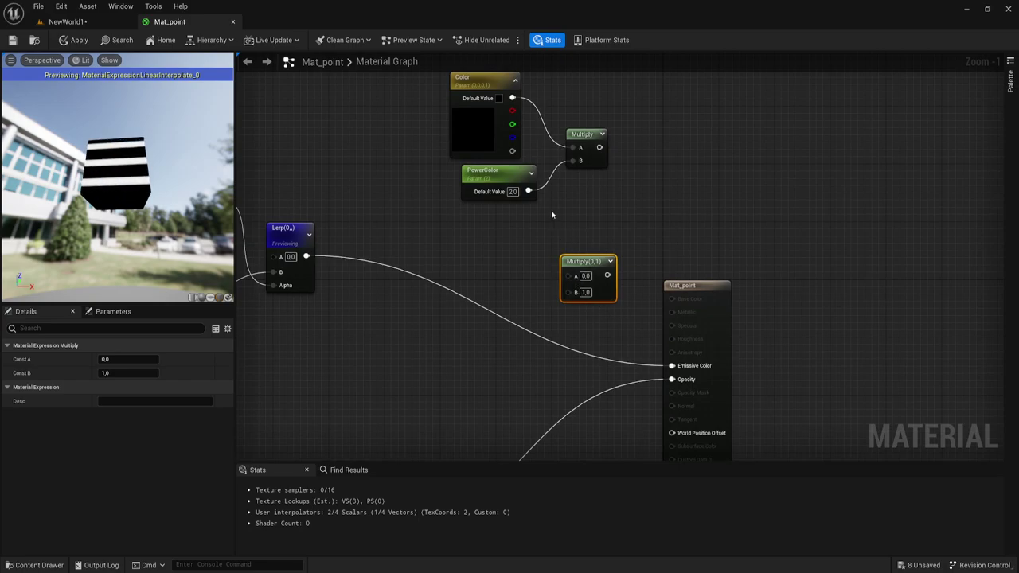
drag(551, 214, 444, 70)
ctrl+click(581, 135)
drag(582, 144, 504, 144)
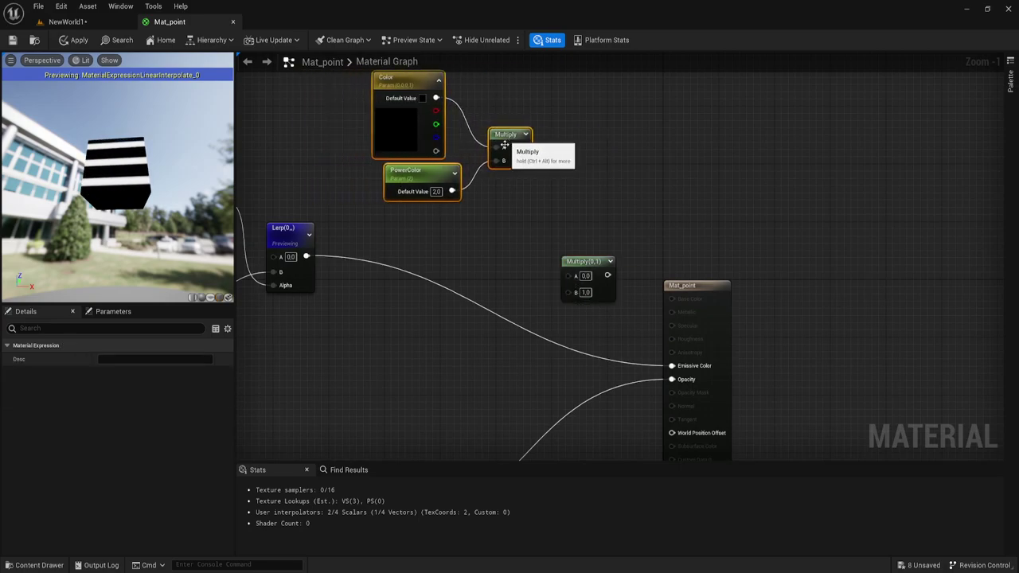
drag(568, 275, 522, 151)
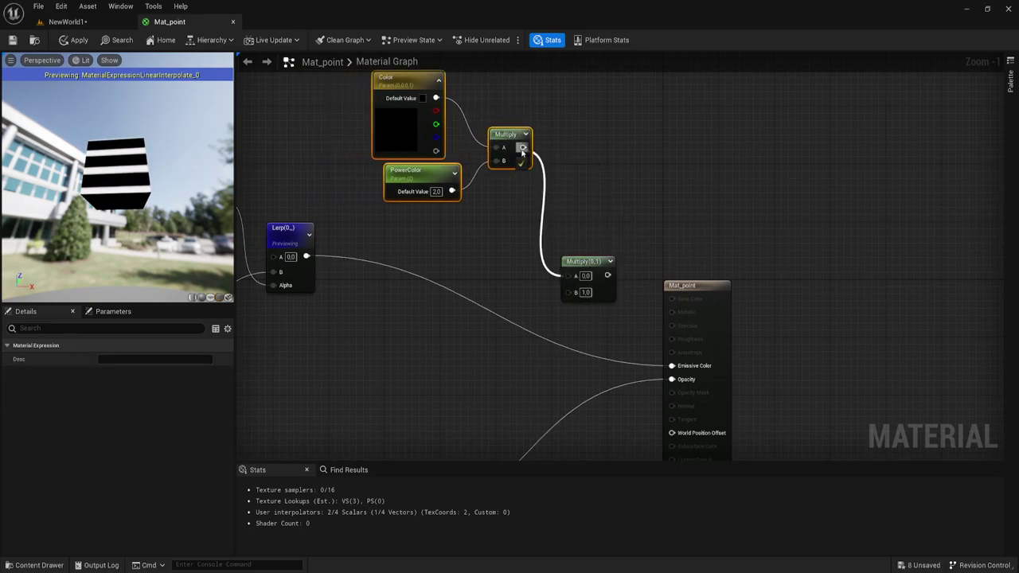
Connect the Lerp to the new Multiply's B, route its output to Emissive Color, and apply
right_drag(518, 293, 599, 255)
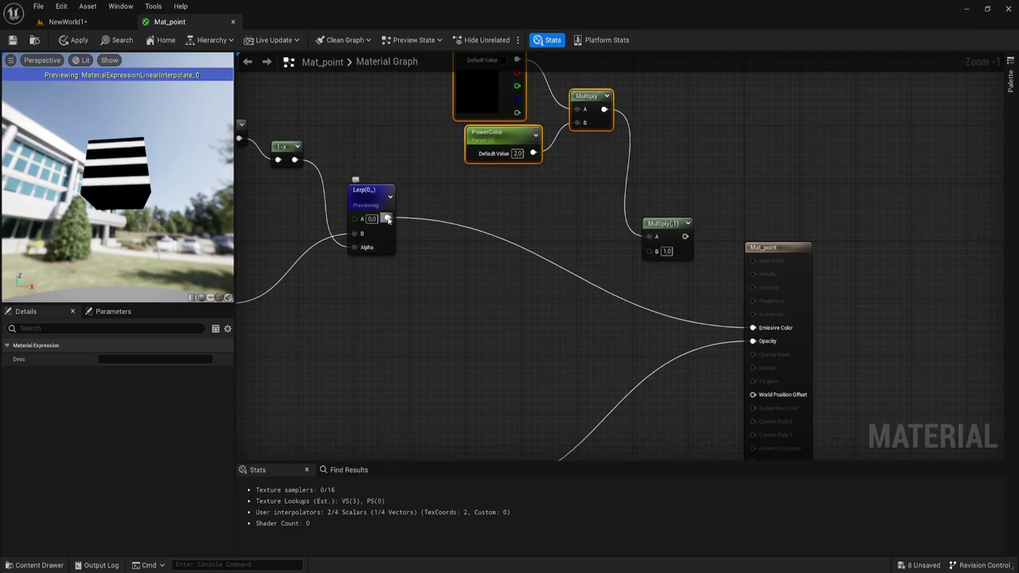
drag(388, 219, 650, 251)
mouse_move(676, 236)
mouse_down()
mouse_move(741, 316)
mouse_move(752, 315)
mouse_up()
right_drag(590, 300, 666, 329)
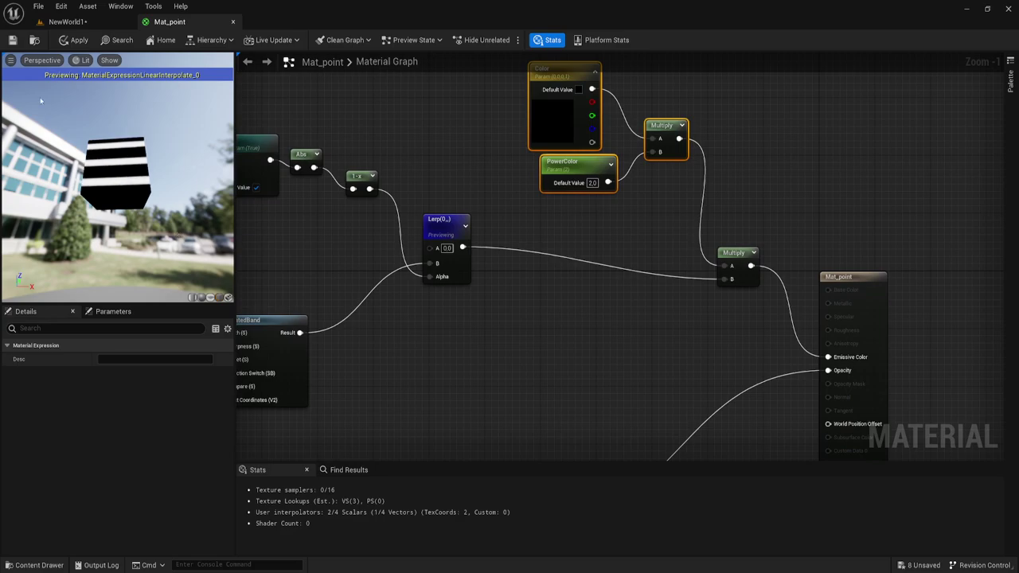
click(74, 40)
Stop previewing the Lerp node and save the Mat_point material
right_click(442, 224)
click(464, 240)
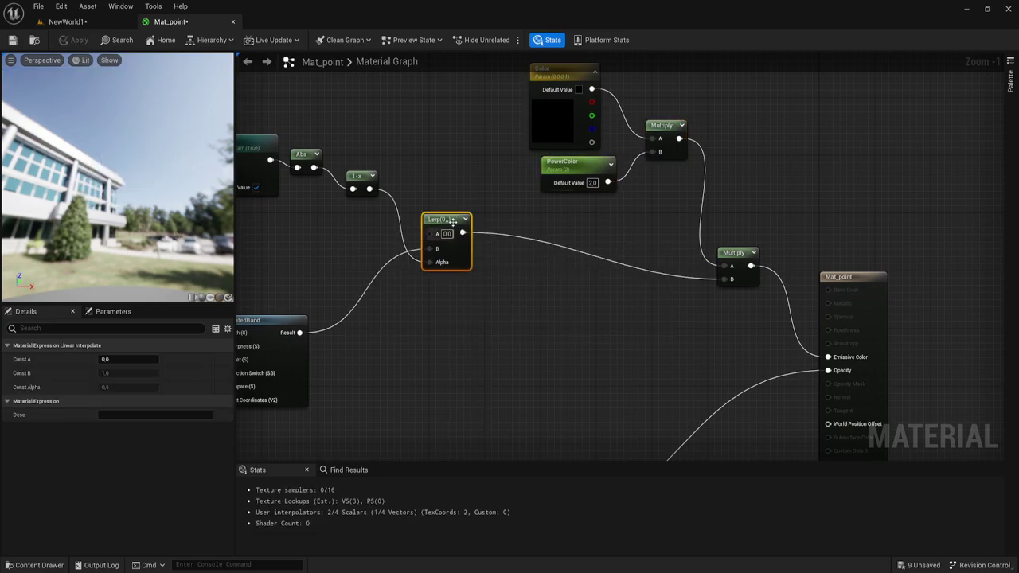
drag(146, 166, 104, 146)
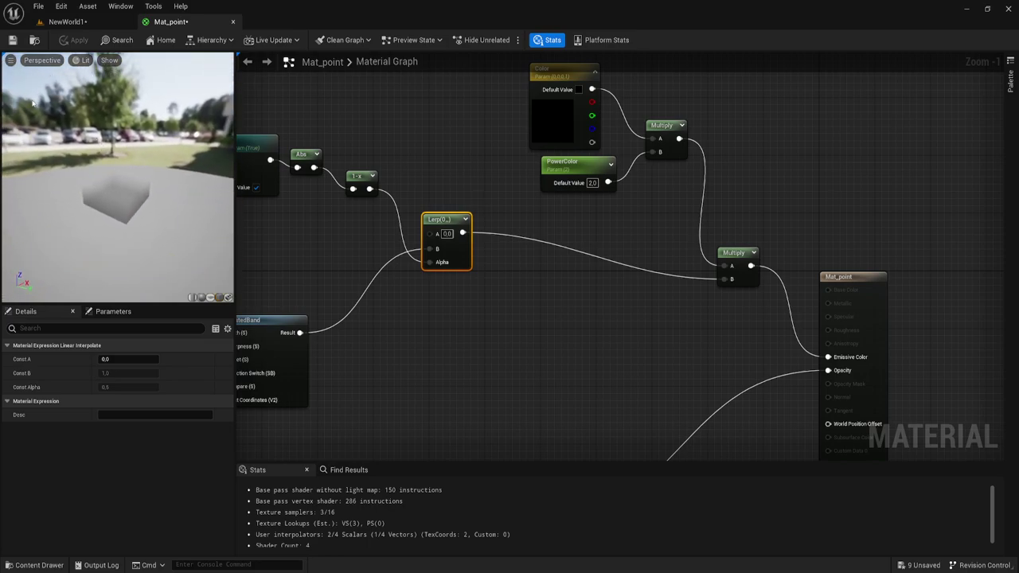
click(13, 40)
Check the cube in the NewWorld1 level, then return to the Mat_point graph
click(65, 21)
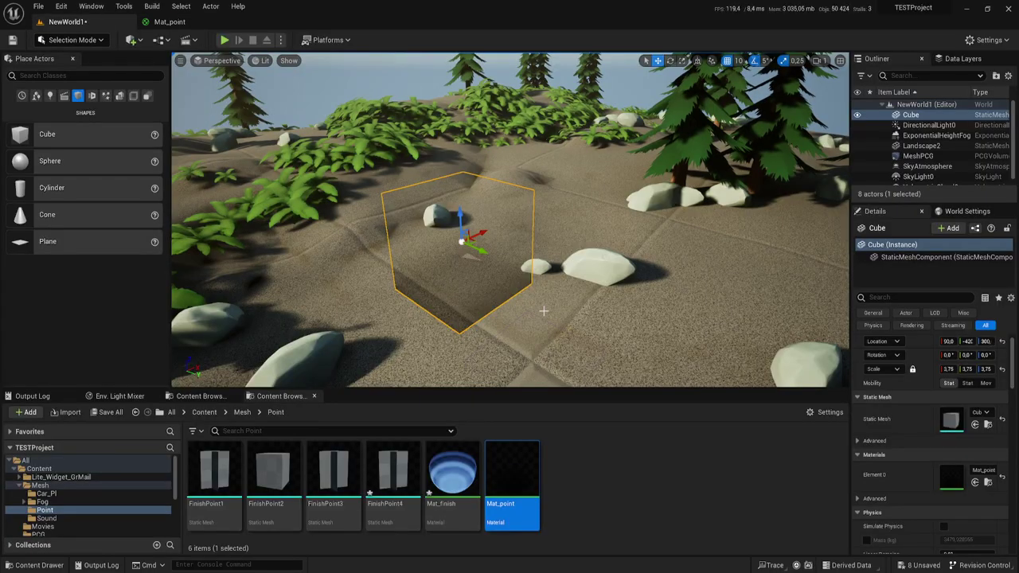
right_drag(543, 310, 543, 318)
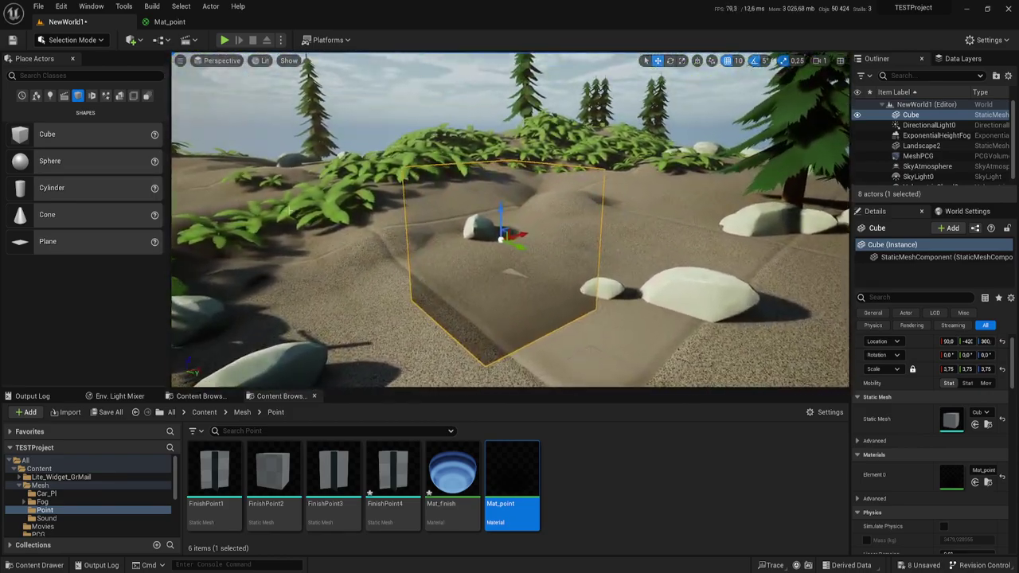
click(170, 22)
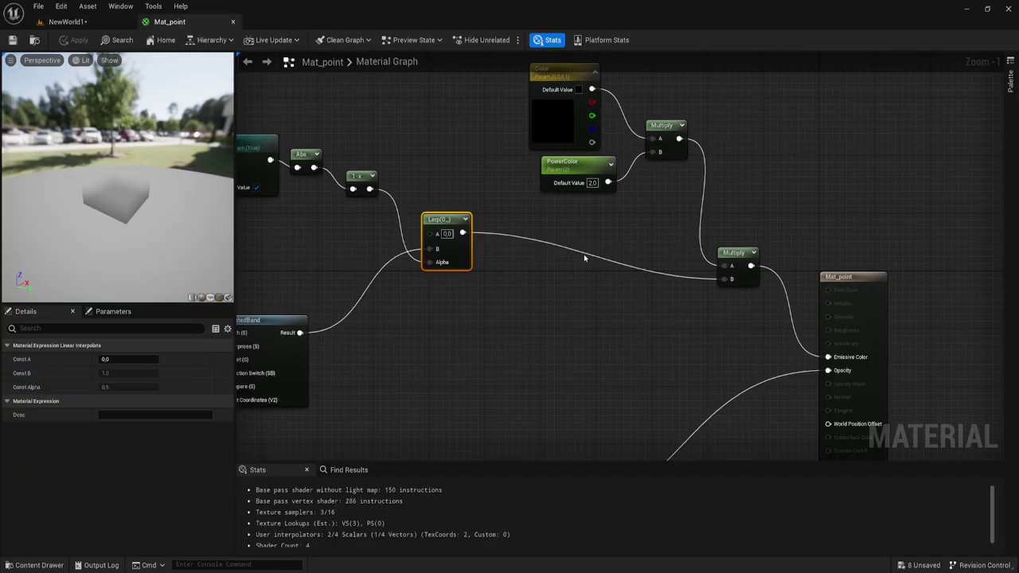
Set the Color parameter to blue-violet (0.209, 0.220, 0.709) and apply the material
scroll(583, 254, down, 1)
right_drag(583, 254, 653, 249)
double_click(653, 249)
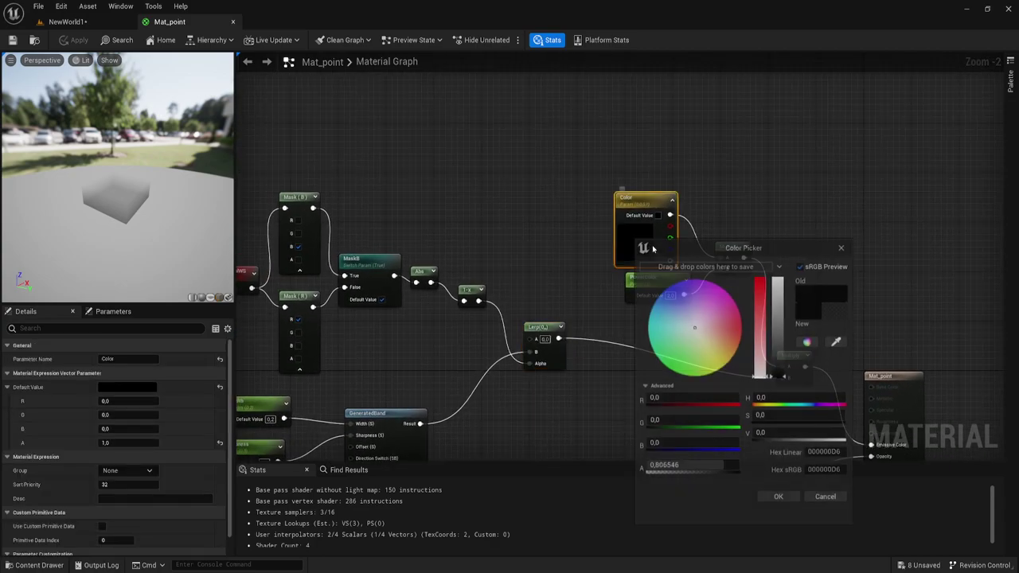
drag(698, 322, 684, 314)
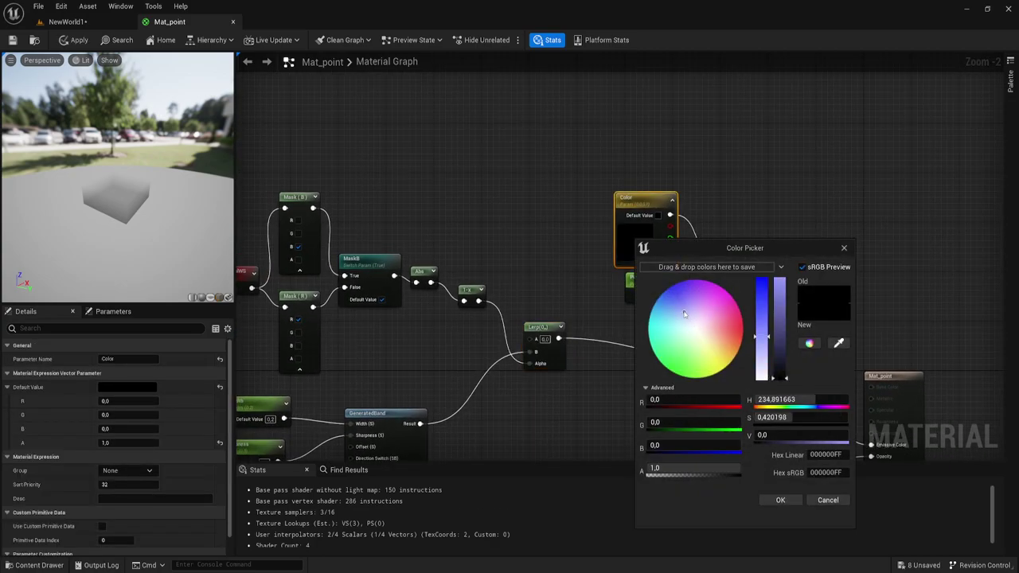
click(779, 308)
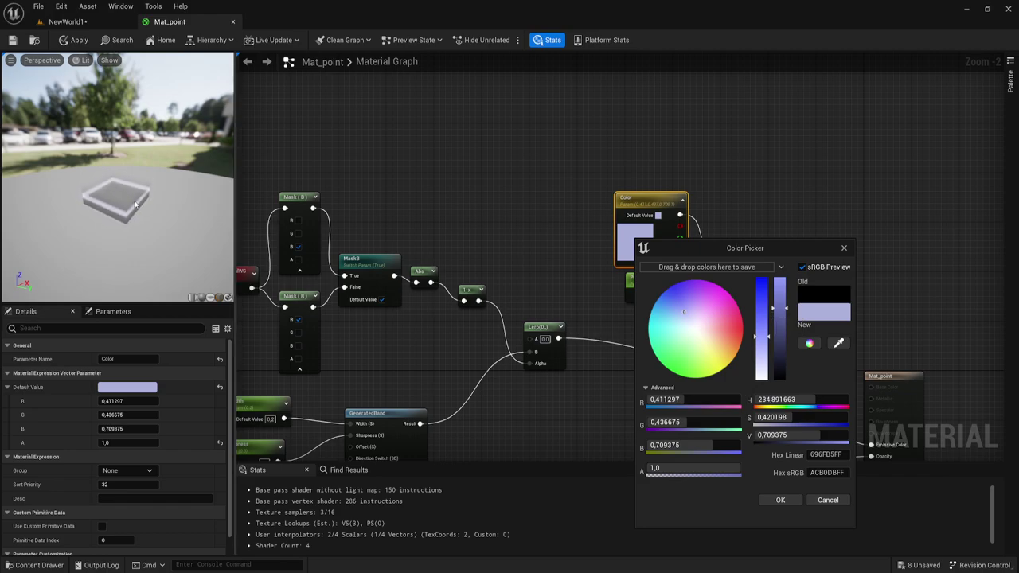
click(677, 298)
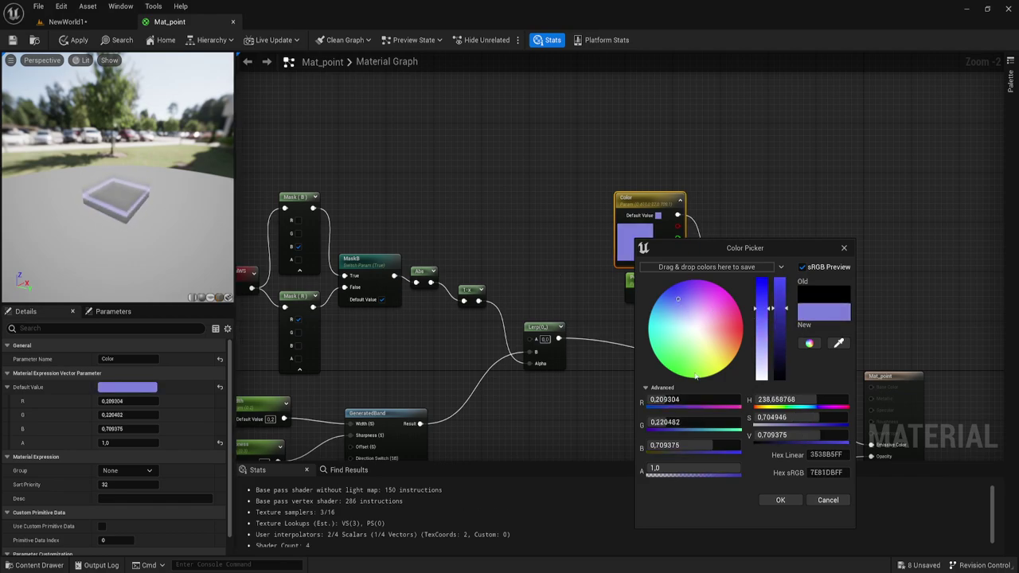
click(779, 500)
click(67, 41)
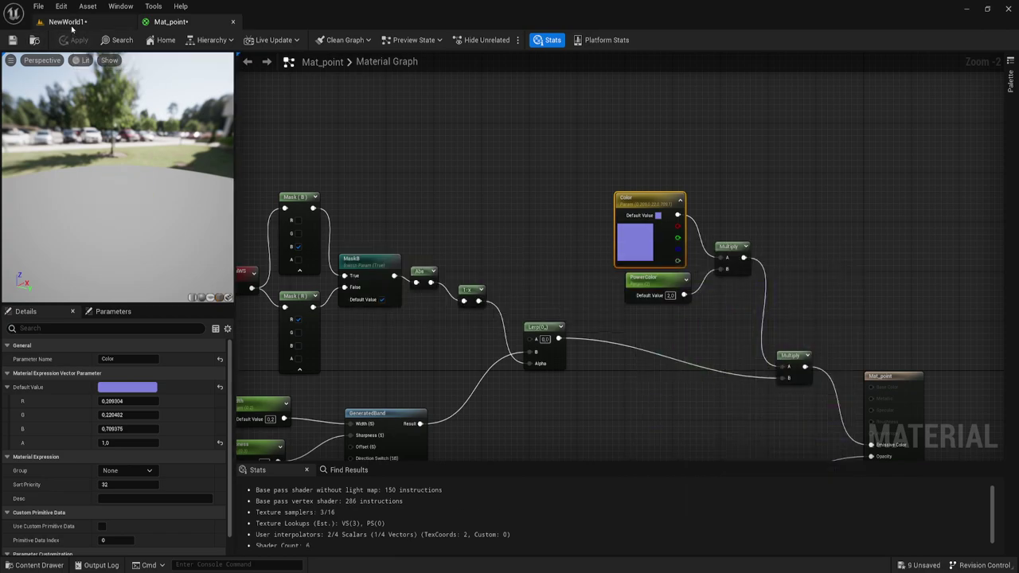
click(67, 22)
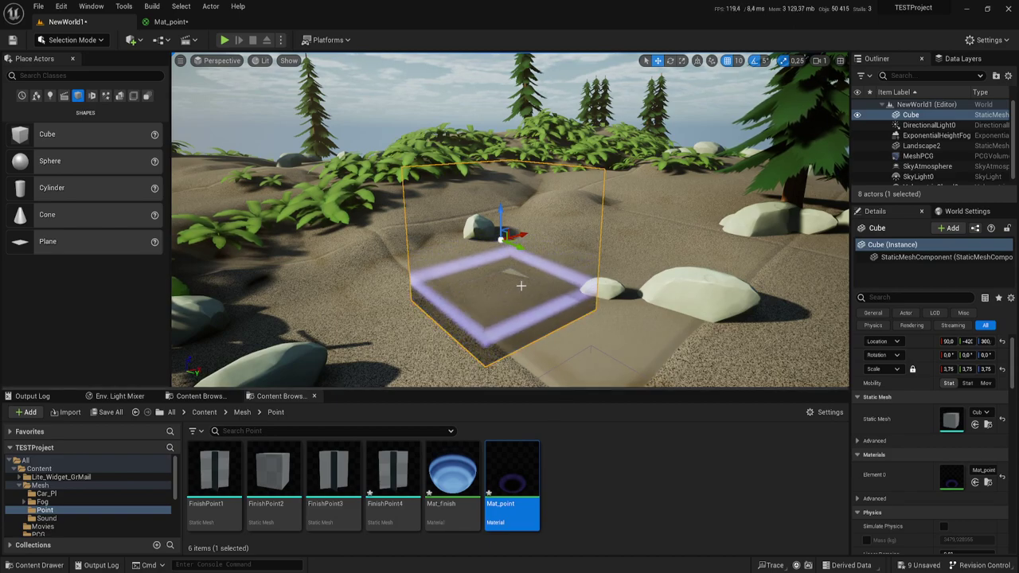
right_drag(533, 284, 528, 285)
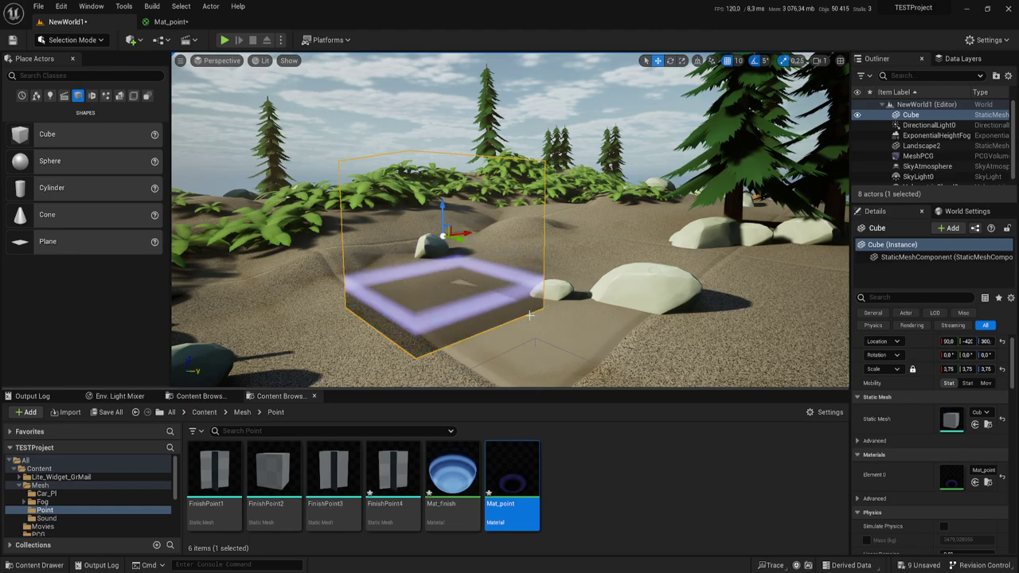
Back in the Mat_point graph, select the BoundingBox-to-Saturate opacity node chain
click(180, 23)
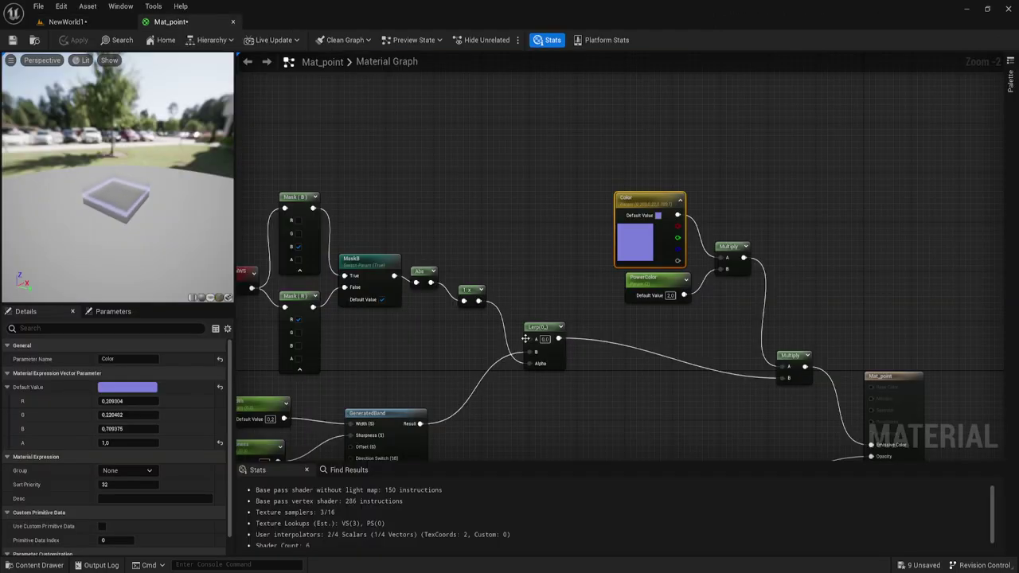
right_drag(534, 353, 582, 265)
scroll(582, 265, up, 3)
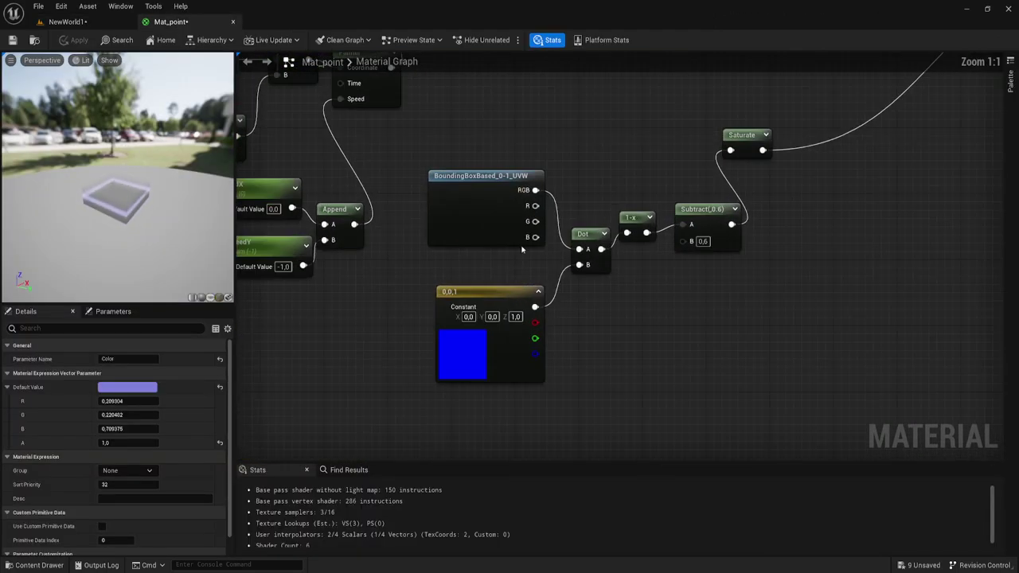
drag(427, 154, 727, 398)
right_drag(785, 312, 739, 352)
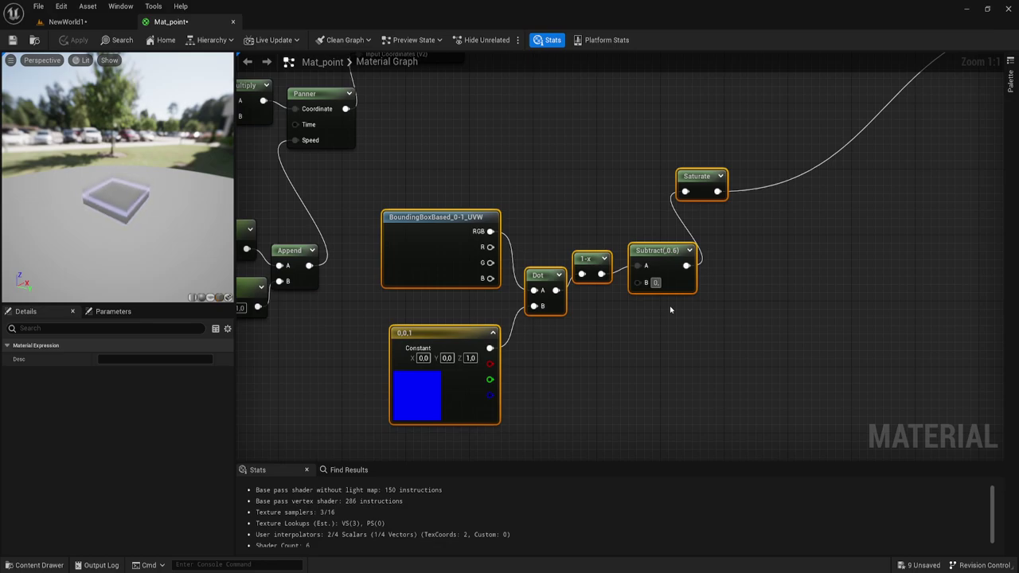
text(2)
text(0.2)
key(Return)
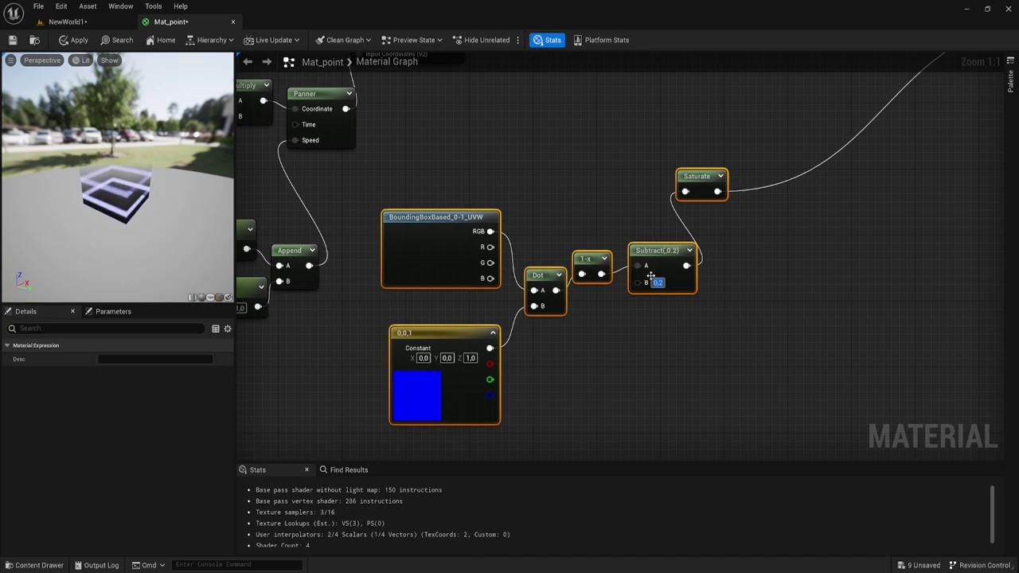
Change the Subtract node's amount to 0.5 and apply the material
click(659, 300)
click(657, 282)
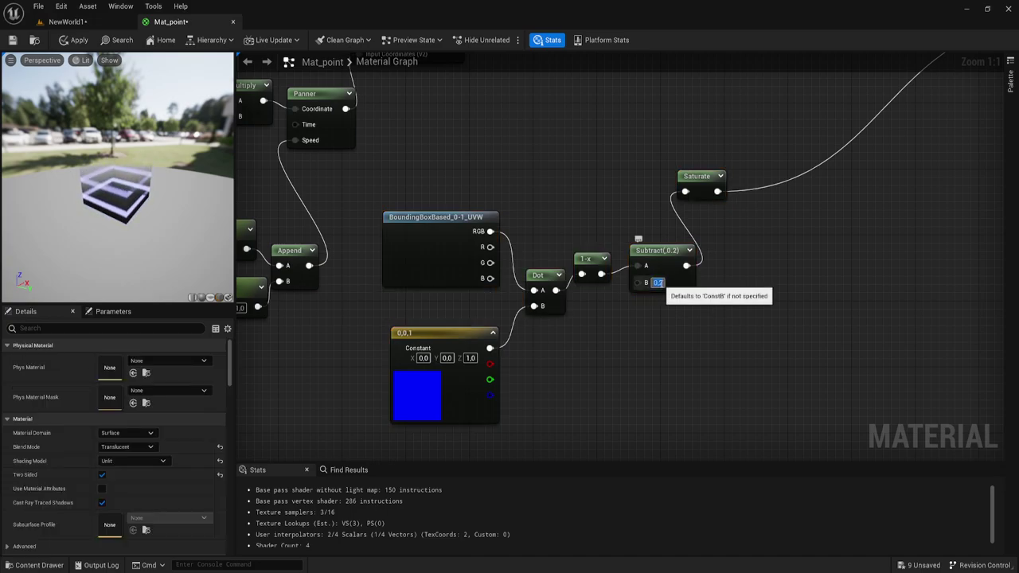
click(657, 282)
key(BackSpace)
text(5)
key(Return)
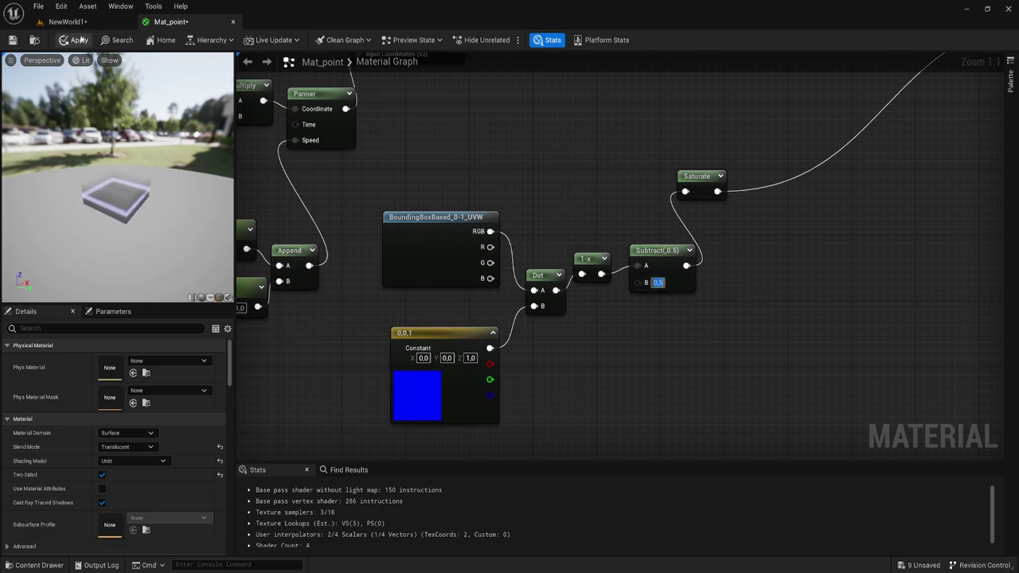
click(76, 40)
Shift the Subtract and Saturate nodes further right in the graph
right_drag(573, 243, 610, 264)
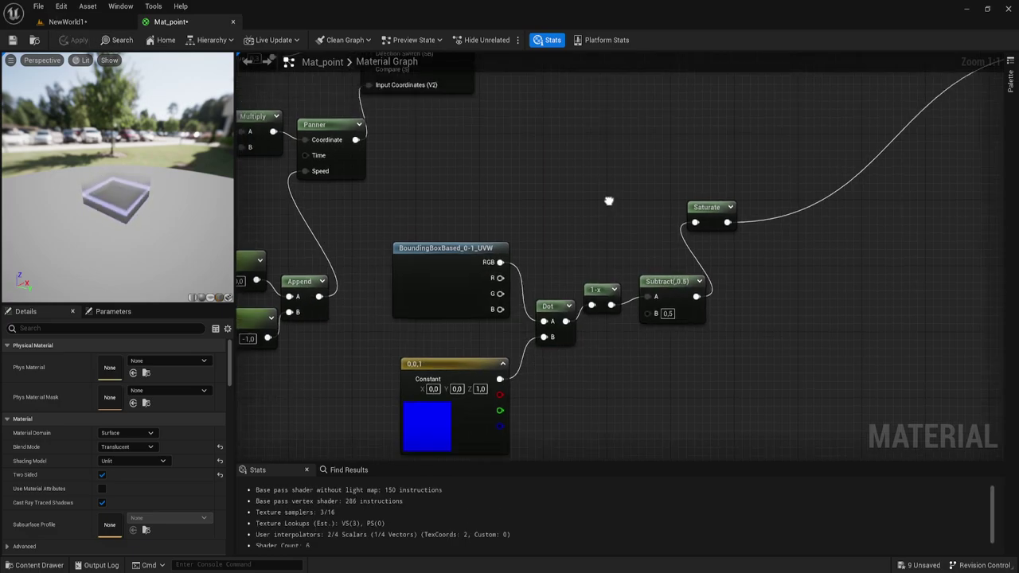
mouse_move(628, 319)
right_down()
mouse_move(577, 247)
mouse_move(608, 263)
right_up()
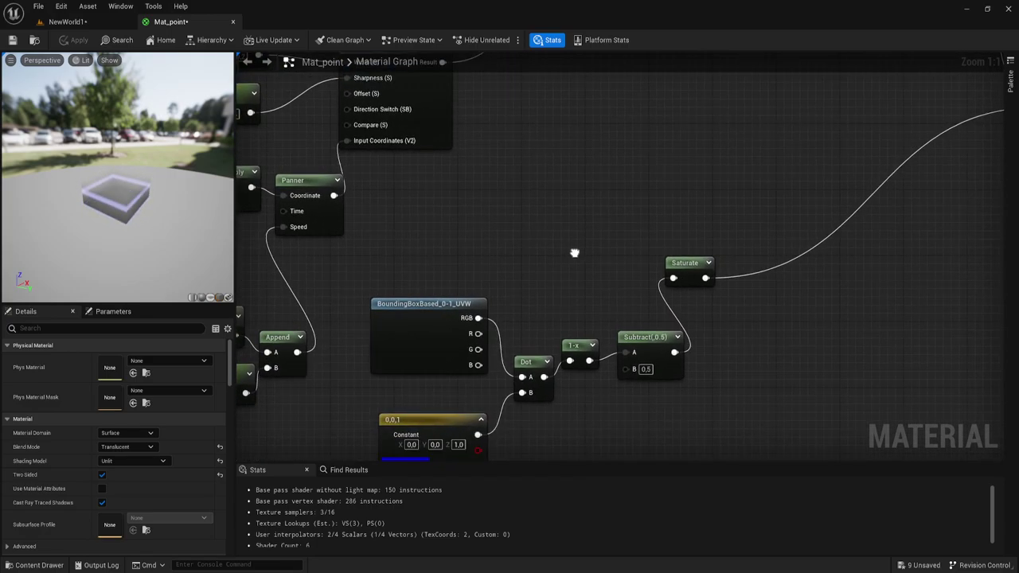
drag(652, 271, 756, 287)
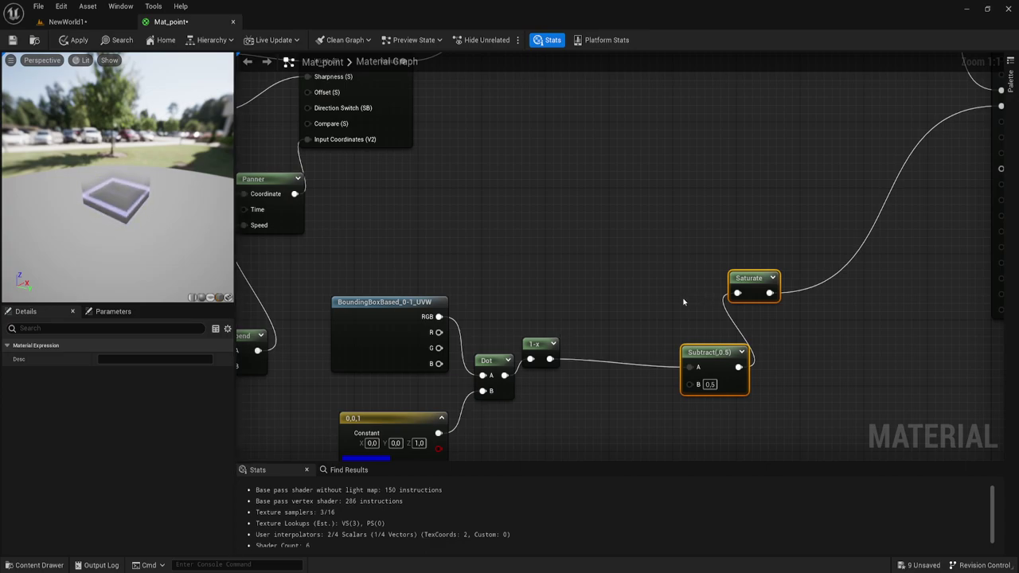
mouse_move(593, 258)
right_down()
mouse_move(587, 309)
mouse_move(519, 281)
mouse_move(528, 269)
mouse_move(491, 242)
right_up()
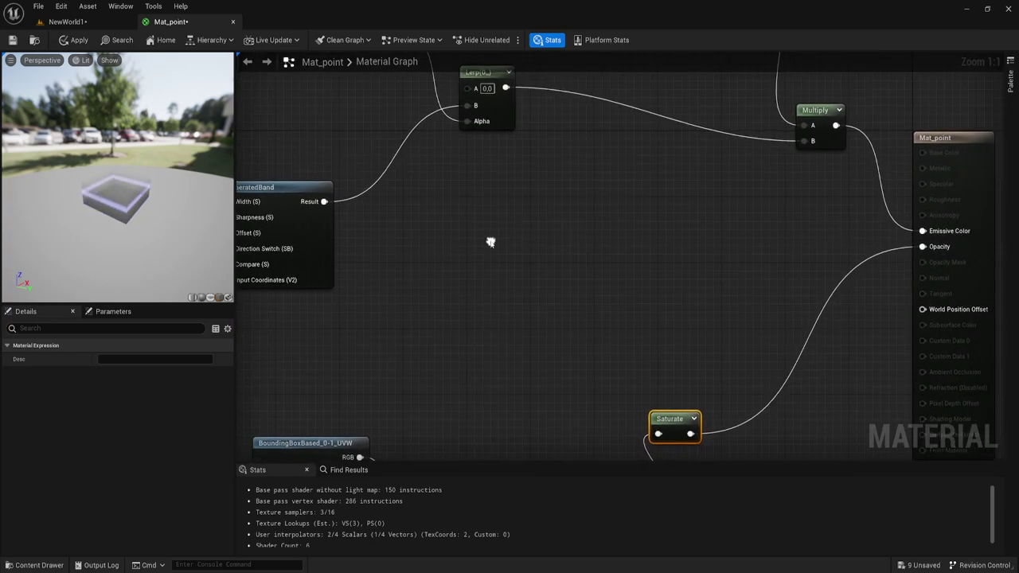
Create an Add node fed by the Lerp output
drag(511, 94, 568, 159)
right_drag(461, 101, 456, 146)
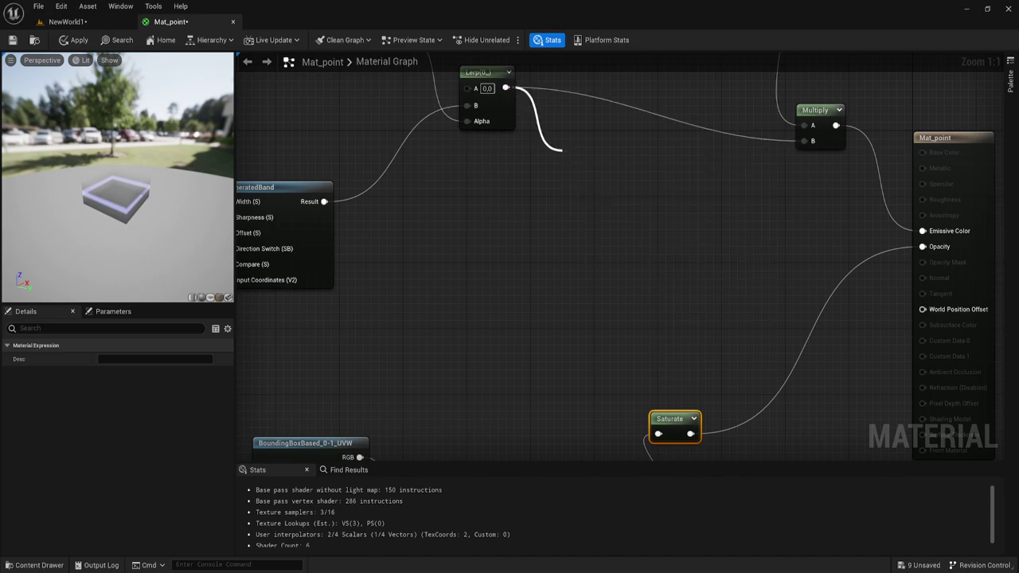
right_drag(536, 225, 516, 189)
drag(479, 96, 520, 194)
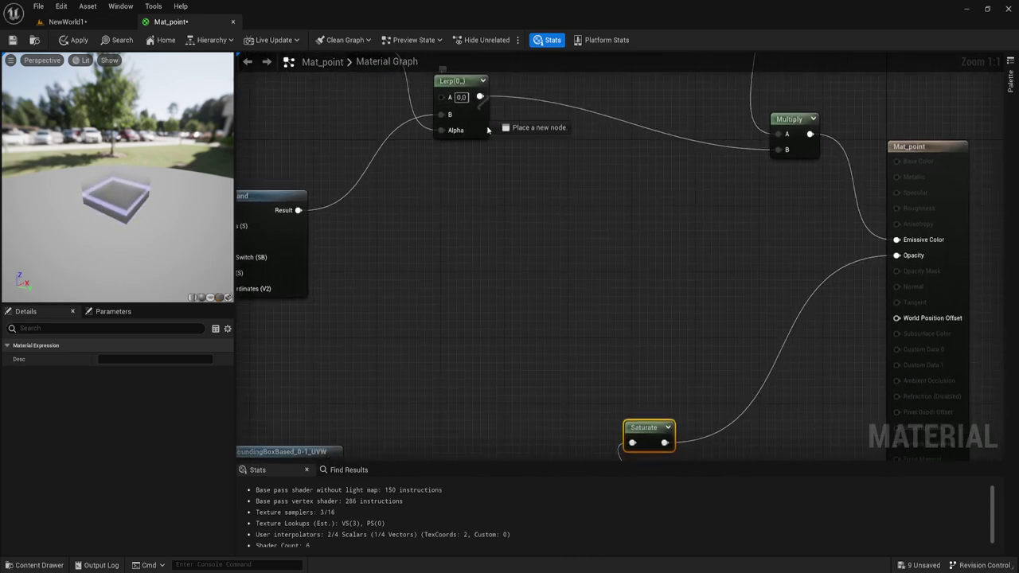
text(add)
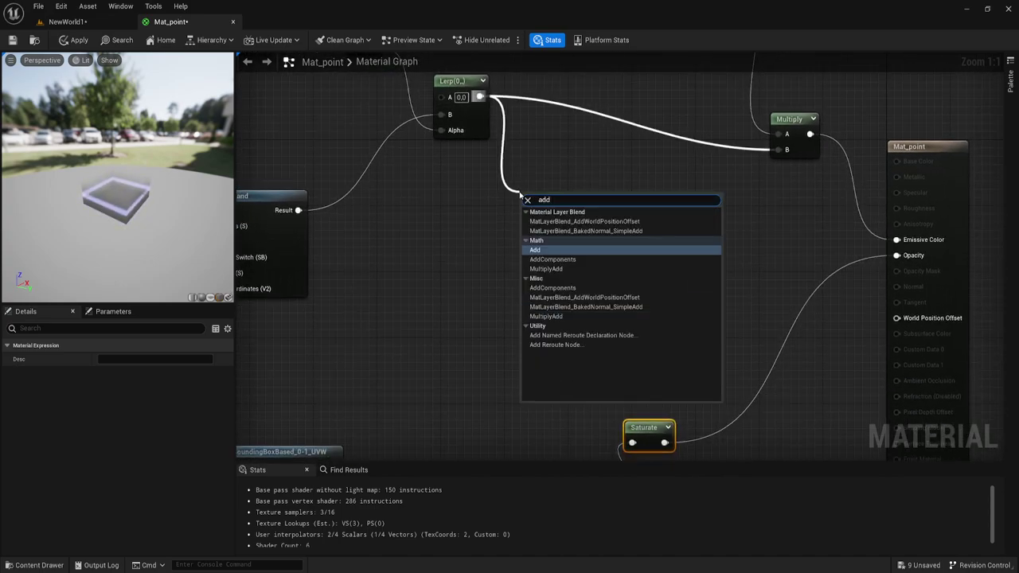
click(531, 250)
right_drag(563, 342, 553, 319)
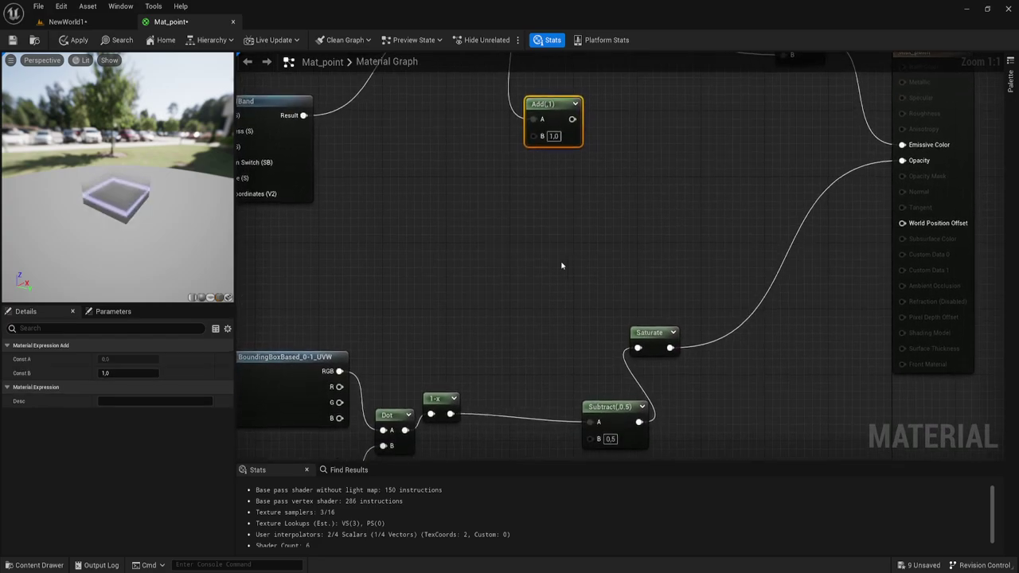
Wire the 1-x output into Add's B input and tidy the BoundingBox, Dot, Subtract and Saturate nodes
drag(514, 433, 599, 155)
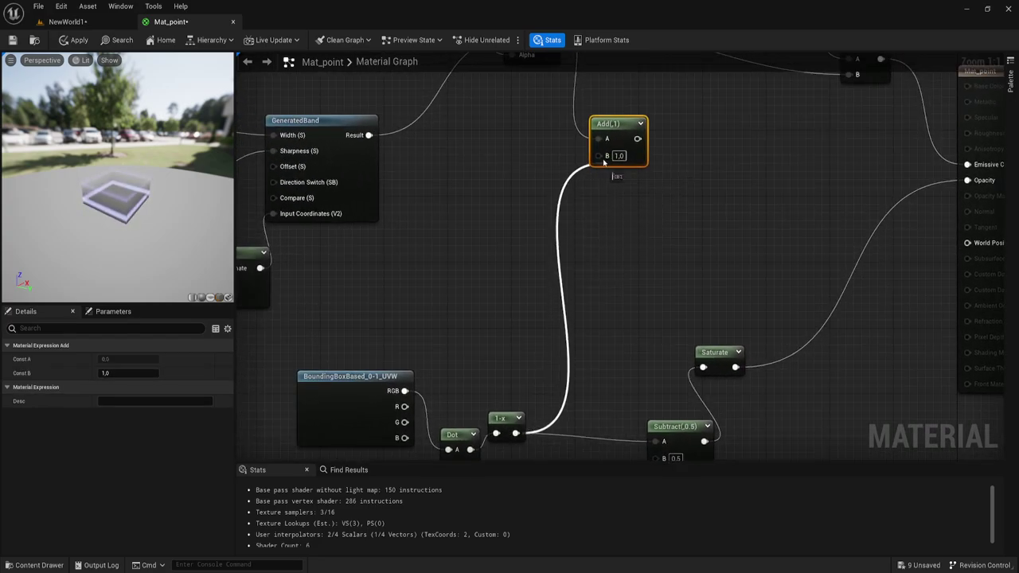
right_drag(573, 241, 656, 206)
right_drag(587, 358, 590, 292)
drag(387, 253, 584, 425)
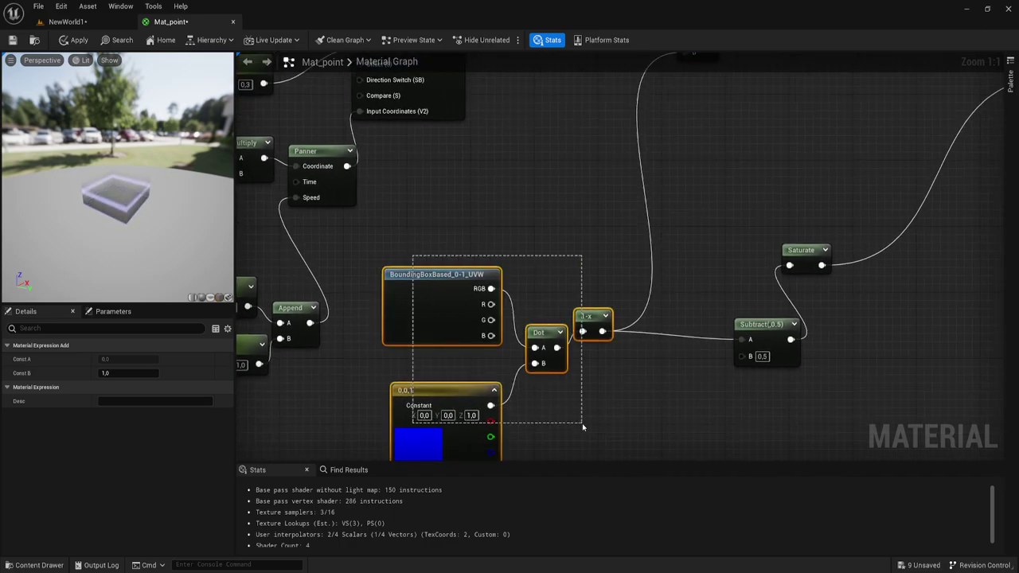
drag(599, 317, 625, 253)
right_drag(730, 192, 693, 262)
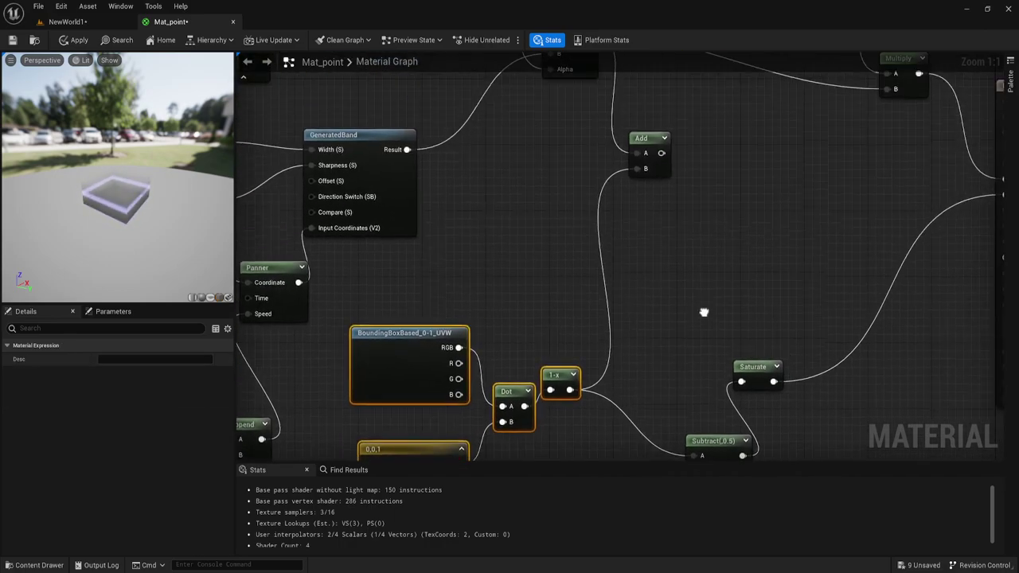
drag(686, 297, 742, 410)
drag(714, 377, 674, 310)
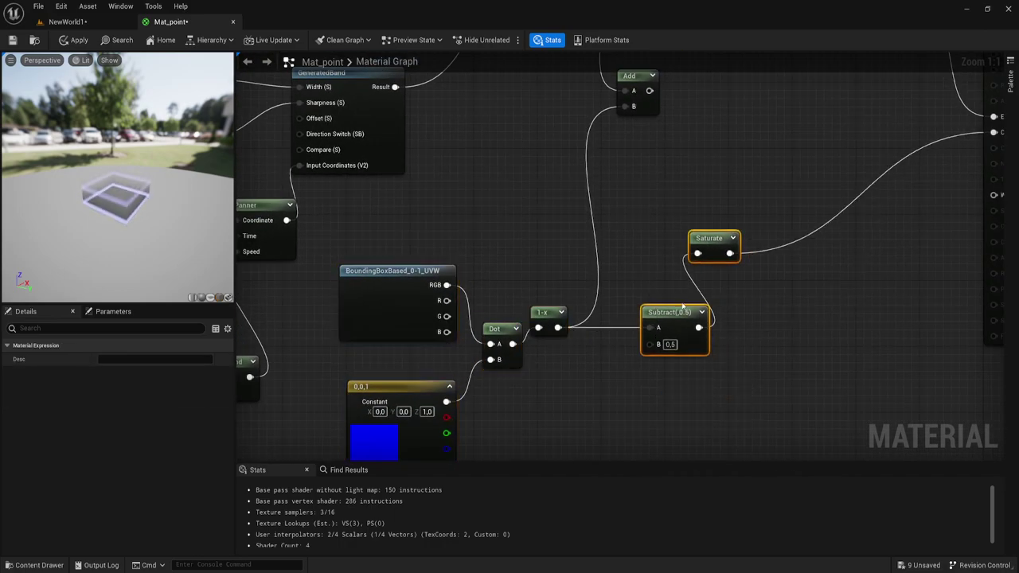
Connect the Add output to the emissive Multiply's B input and check the preview box
right_drag(653, 275, 628, 291)
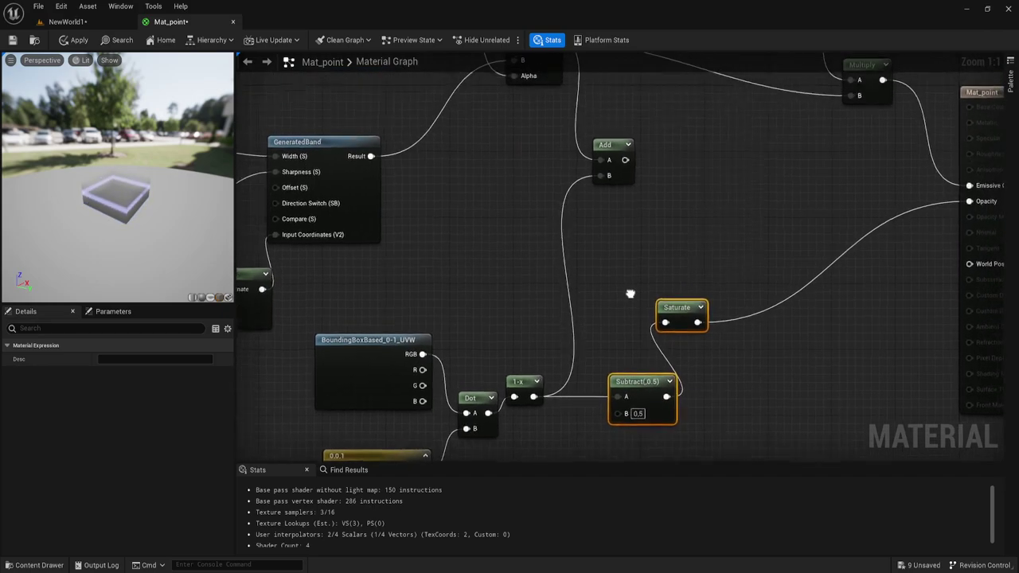
right_drag(613, 332, 607, 268)
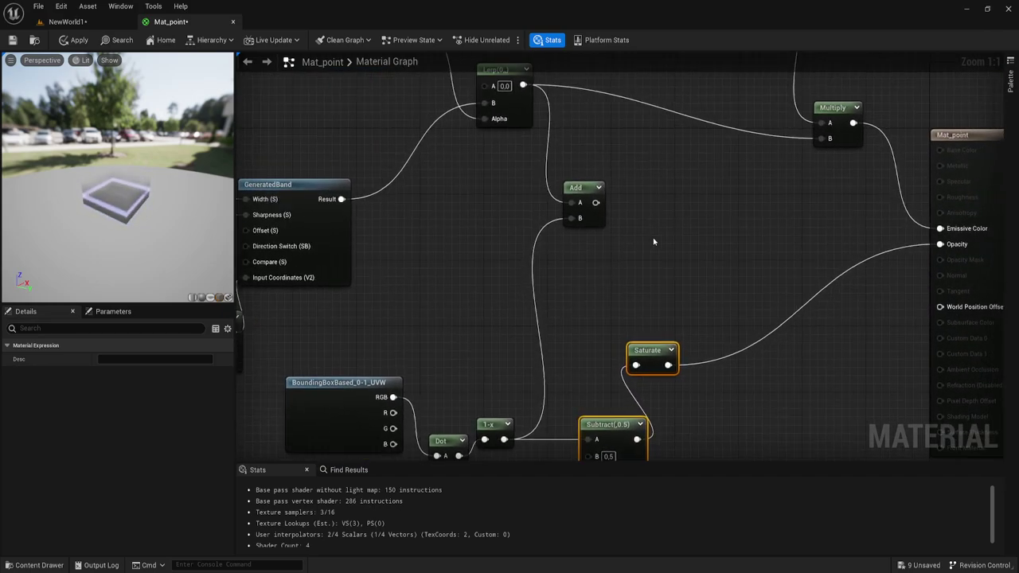
right_drag(672, 228, 621, 274)
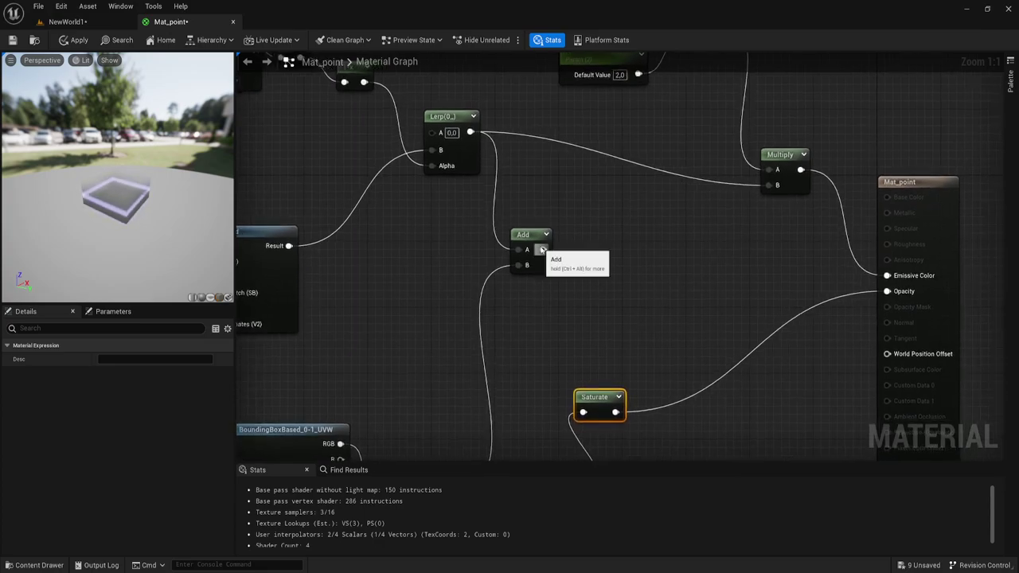
drag(543, 249, 768, 185)
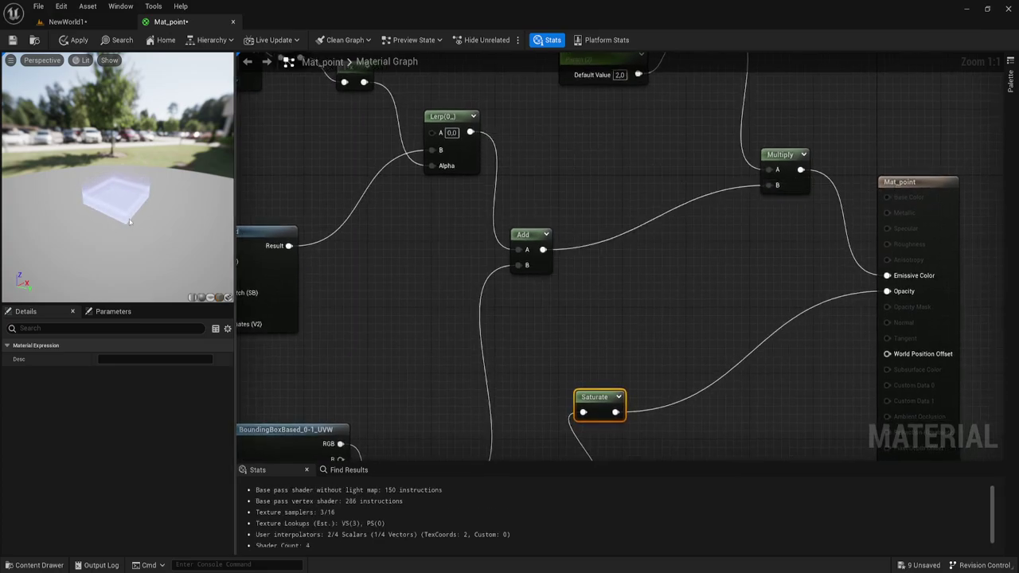
scroll(94, 187, up, 5)
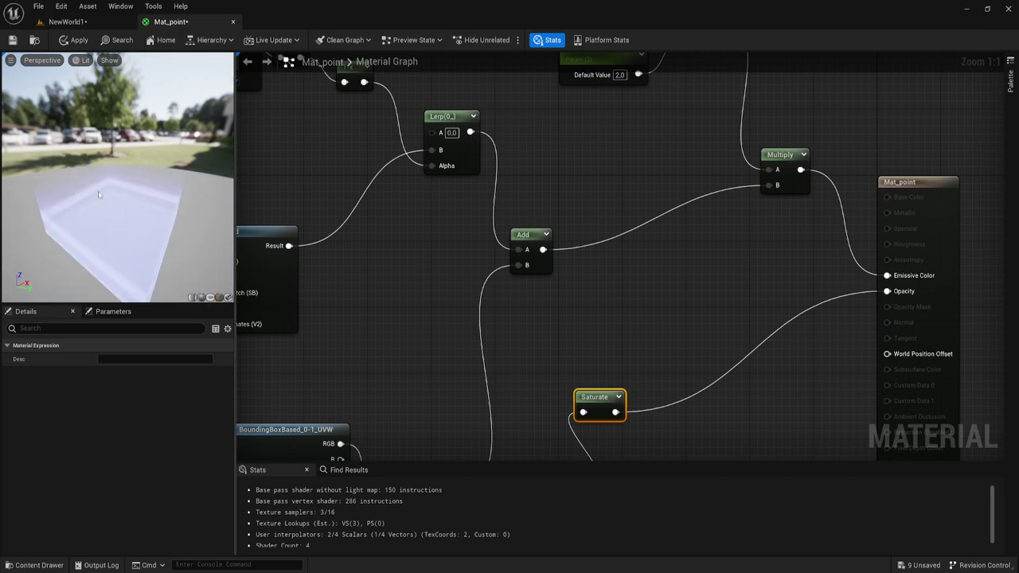
scroll(100, 194, down, 3)
drag(100, 194, 150, 226)
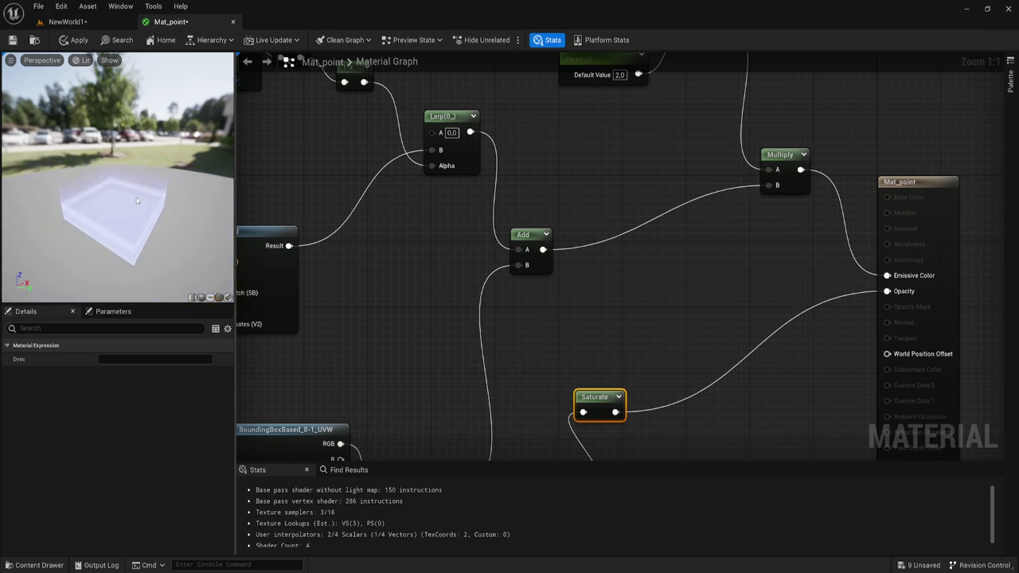
Apply the Mat_point edits and view the cube in the NewWorld1 level
click(74, 39)
click(89, 22)
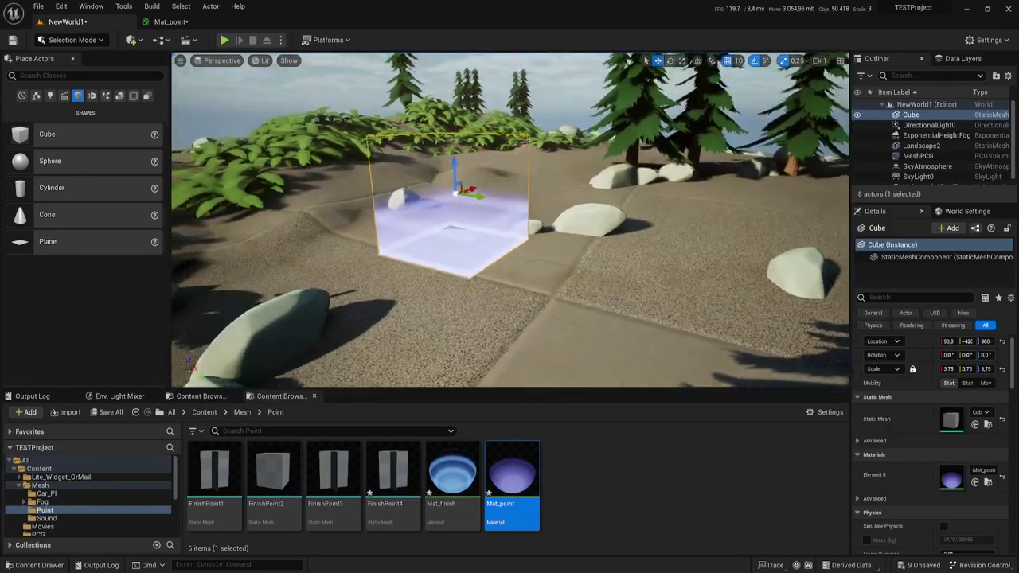
alt+drag(454, 238, 476, 234)
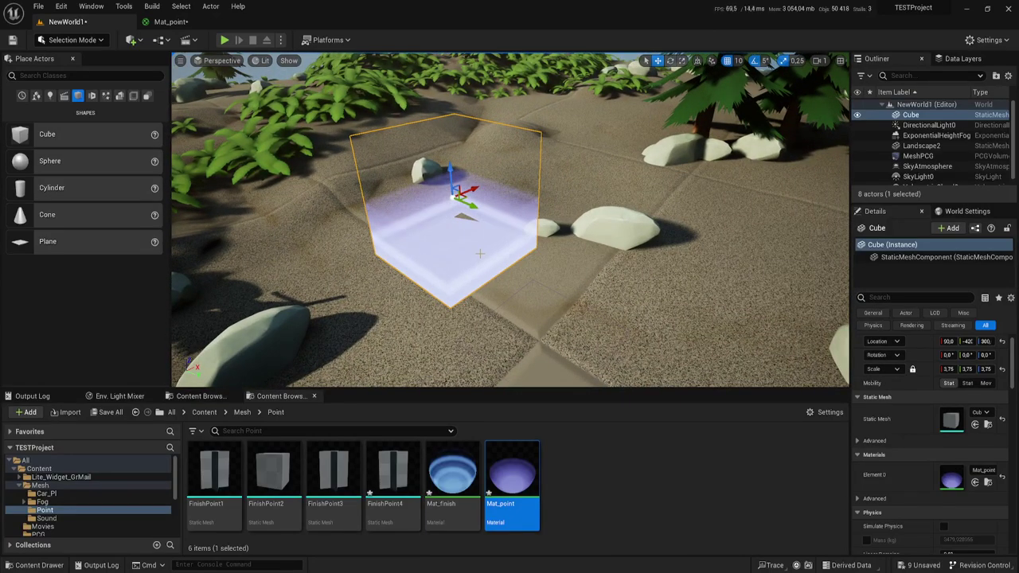
Move the cube left to Location X 30, then return to the Mat_point graph
mouse_move(471, 189)
mouse_down()
mouse_move(457, 194)
mouse_move(493, 191)
mouse_up()
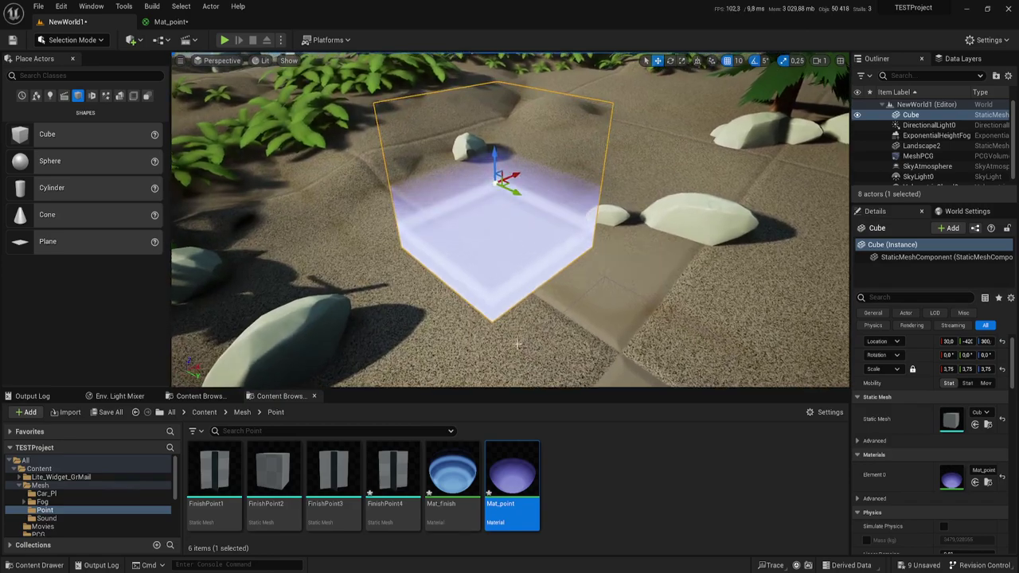
click(170, 21)
right_drag(590, 307, 660, 238)
Shift the Color, PowerColor and Multiply node group to the right
scroll(653, 211, down, 1)
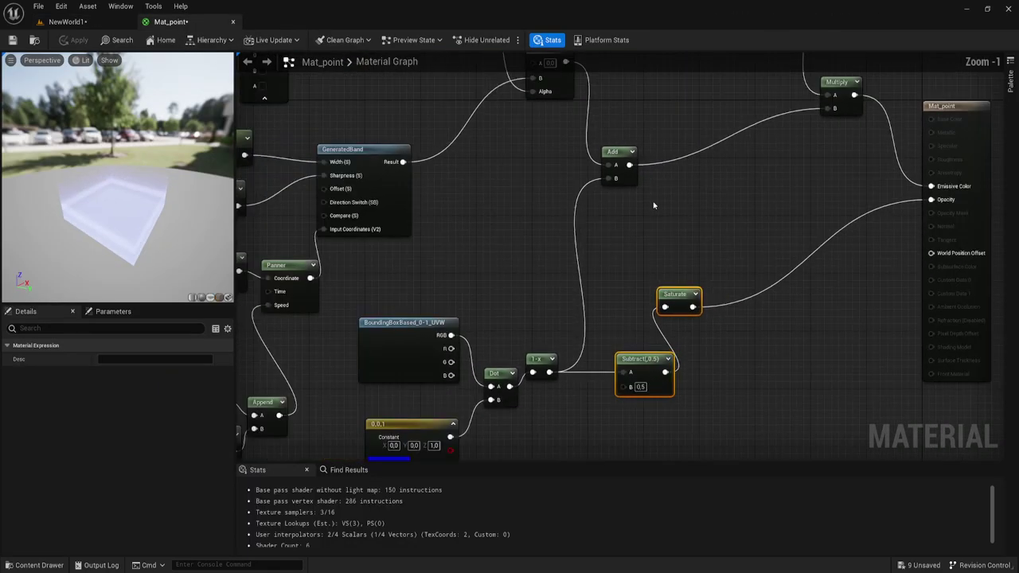
drag(671, 270, 653, 262)
right_drag(653, 262, 629, 270)
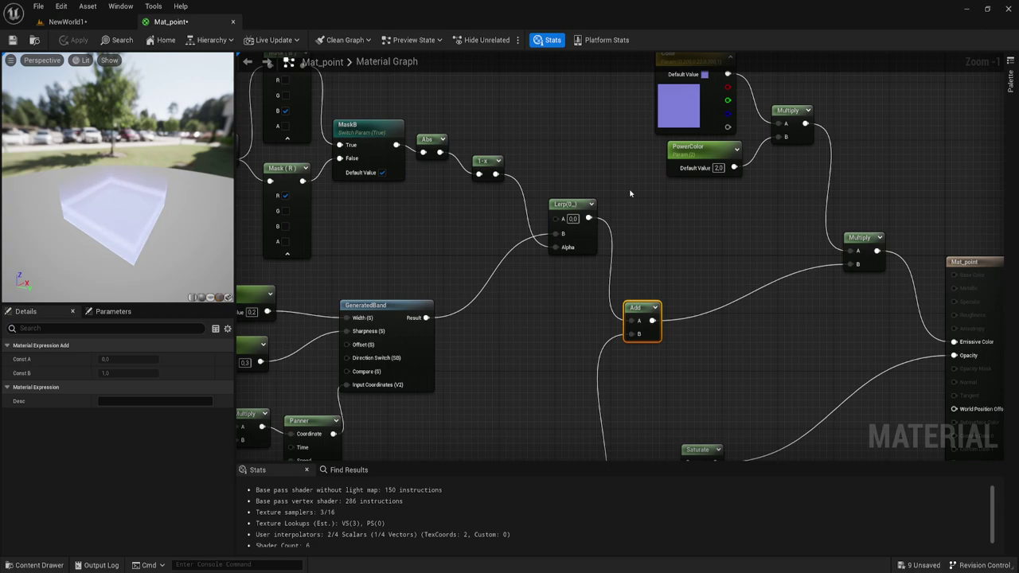
right_drag(525, 131, 442, 201)
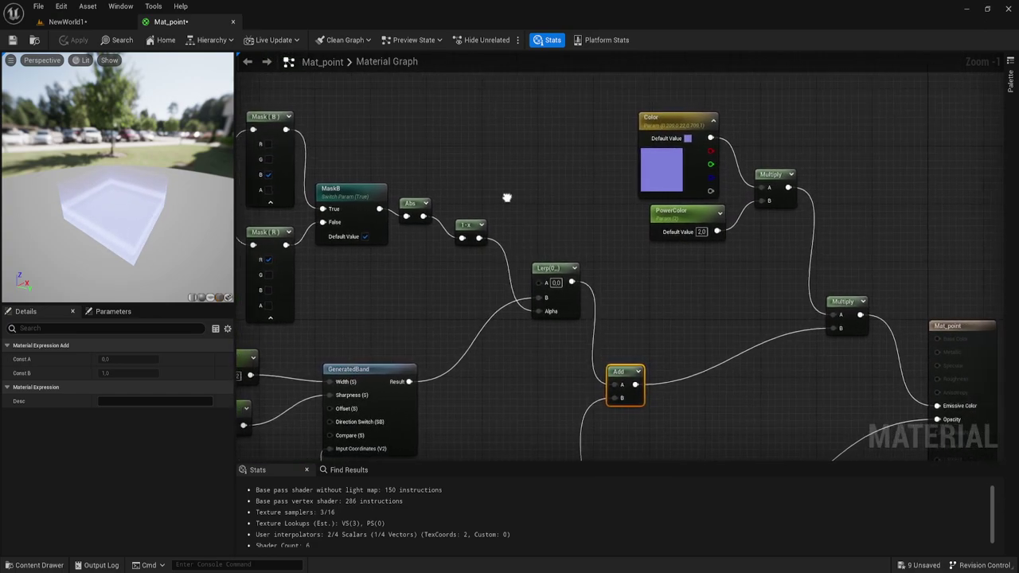
drag(556, 234, 720, 130)
drag(705, 191, 782, 198)
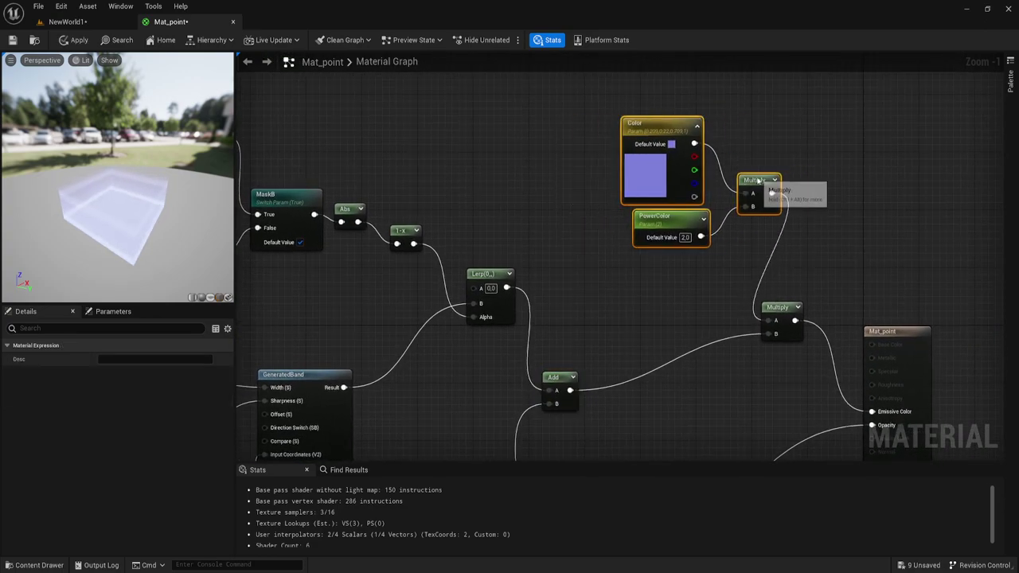
mouse_move(548, 185)
right_down()
mouse_move(564, 200)
mouse_move(595, 195)
right_up()
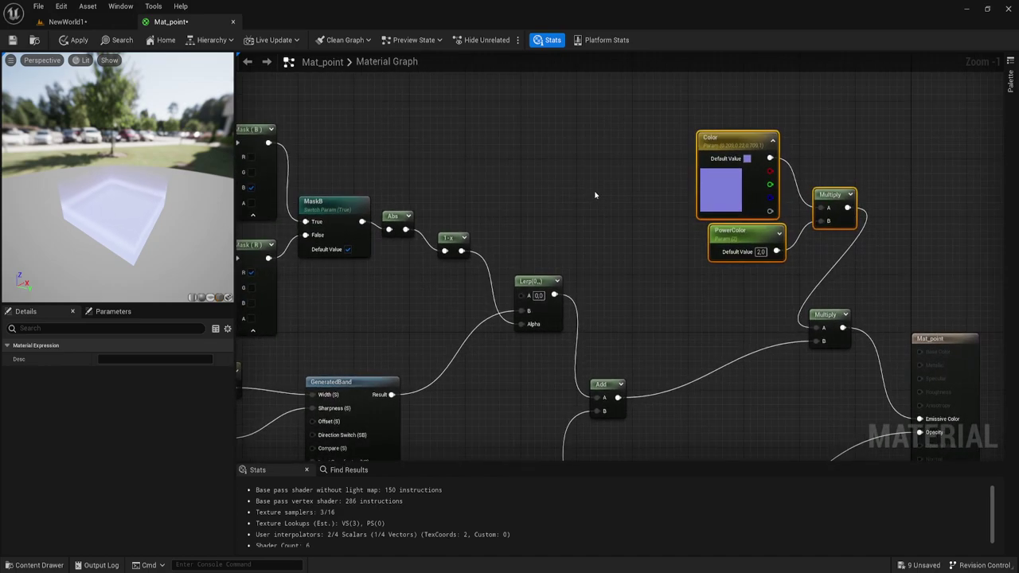
Duplicate the Add node and place the copy above the original, before the emissive Multiply
right_drag(624, 336, 571, 255)
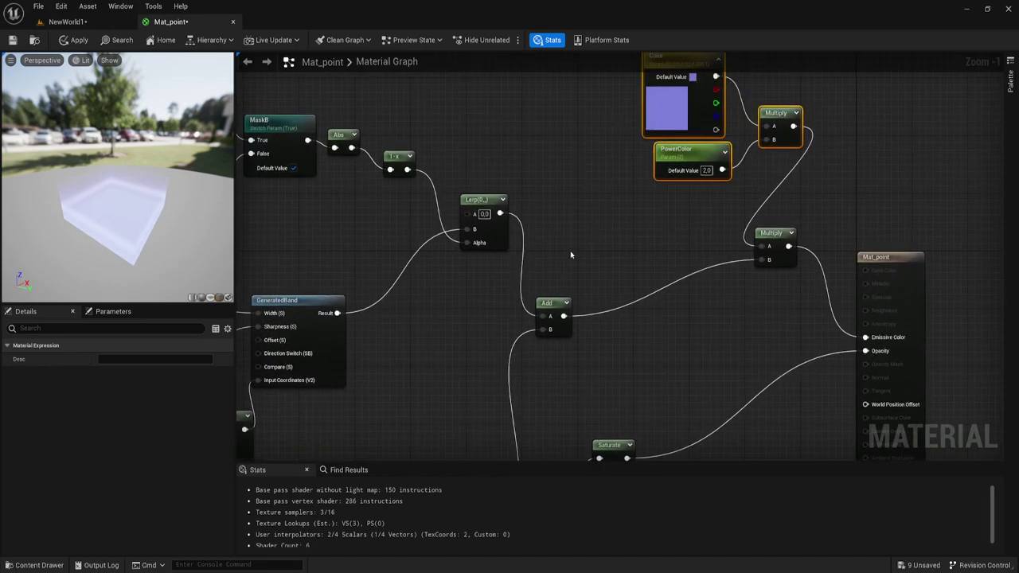
drag(562, 256, 566, 348)
key(ctrl+v)
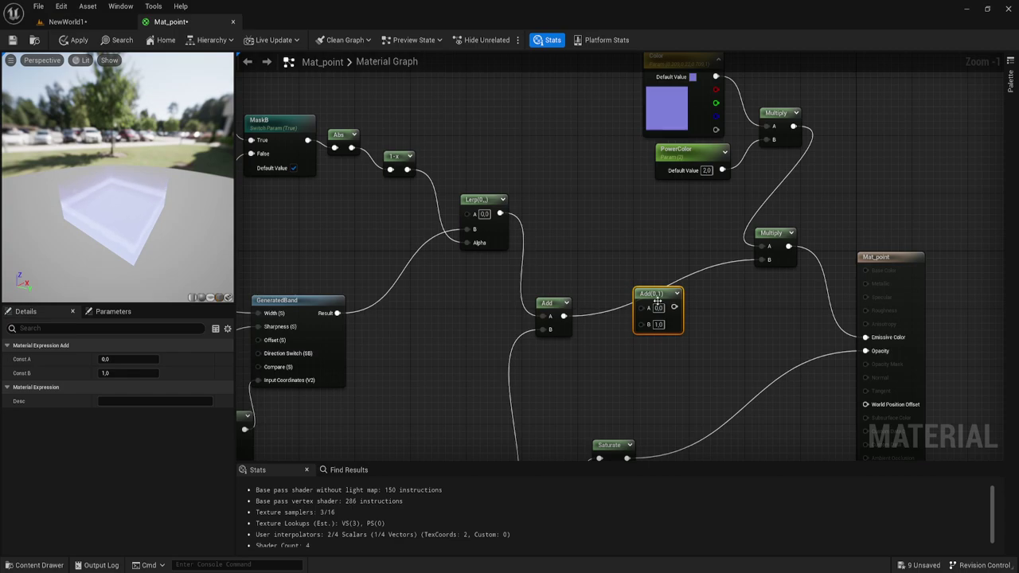
mouse_move(654, 300)
mouse_down()
mouse_move(653, 265)
mouse_move(642, 288)
mouse_move(767, 259)
mouse_up()
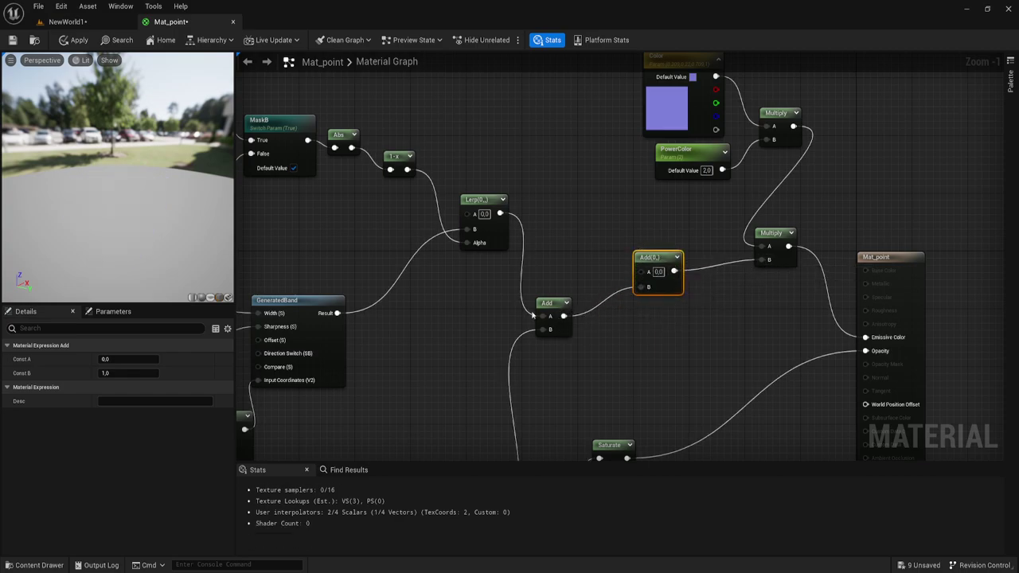
right_drag(600, 208, 652, 275)
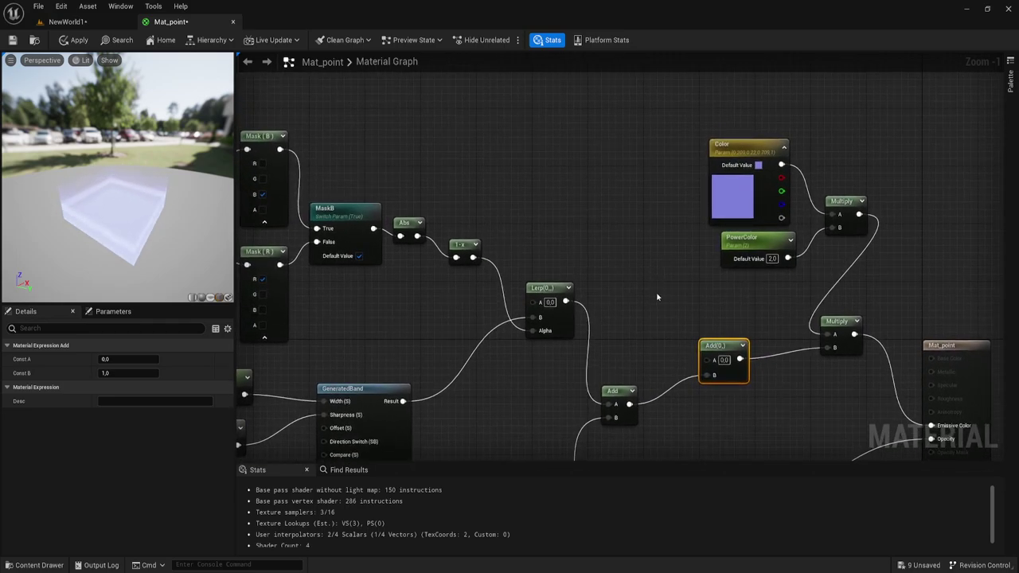
right_drag(549, 251, 550, 222)
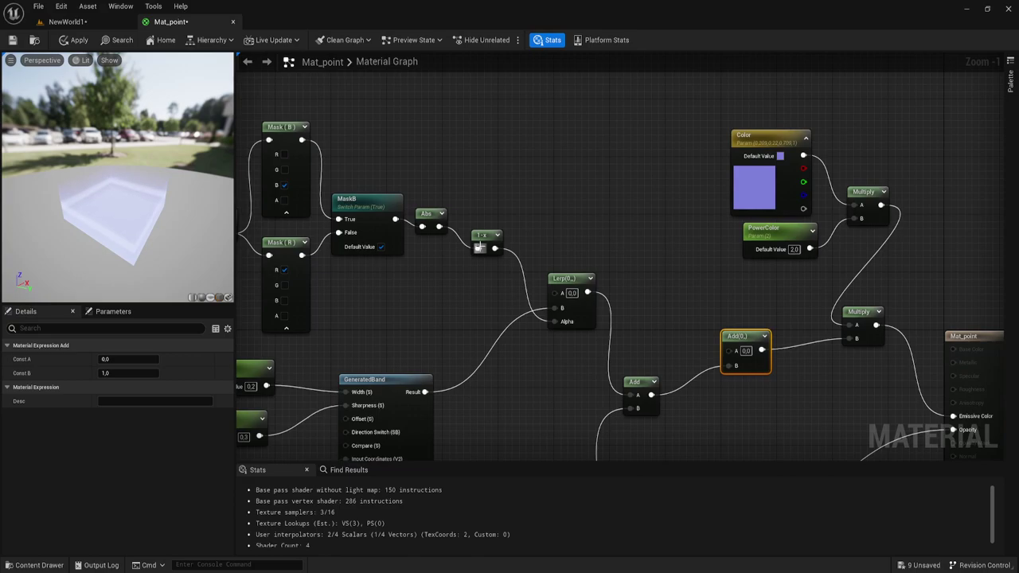
drag(493, 249, 524, 186)
Branch the 1-x output into a new Multiply node placed above it
click(494, 192)
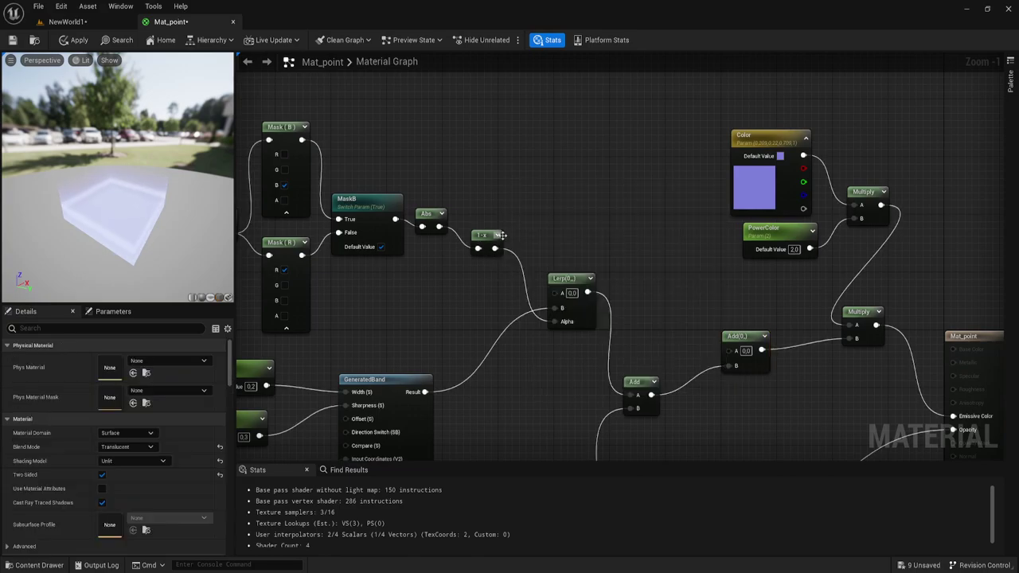
drag(494, 248, 521, 190)
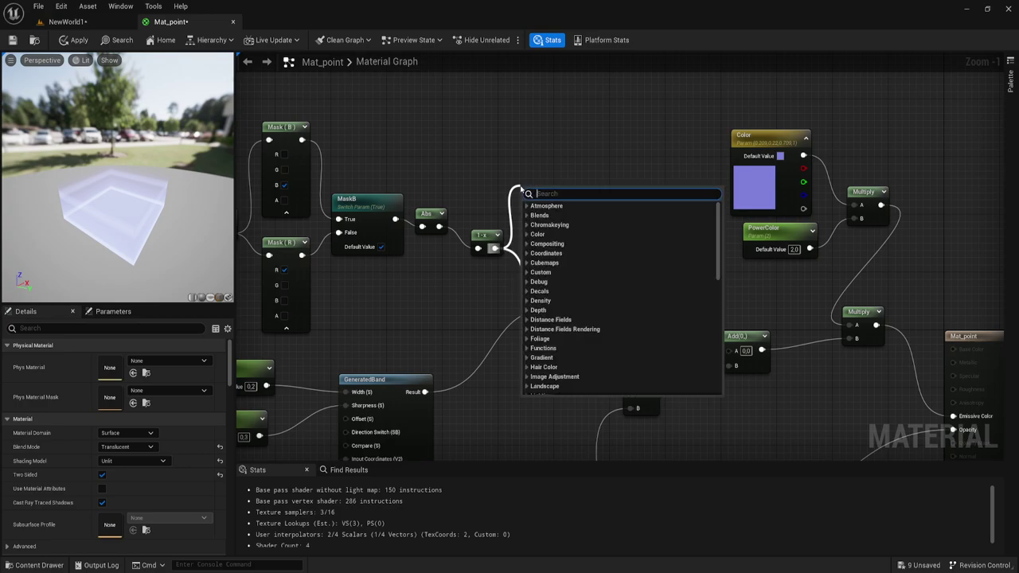
text(m)
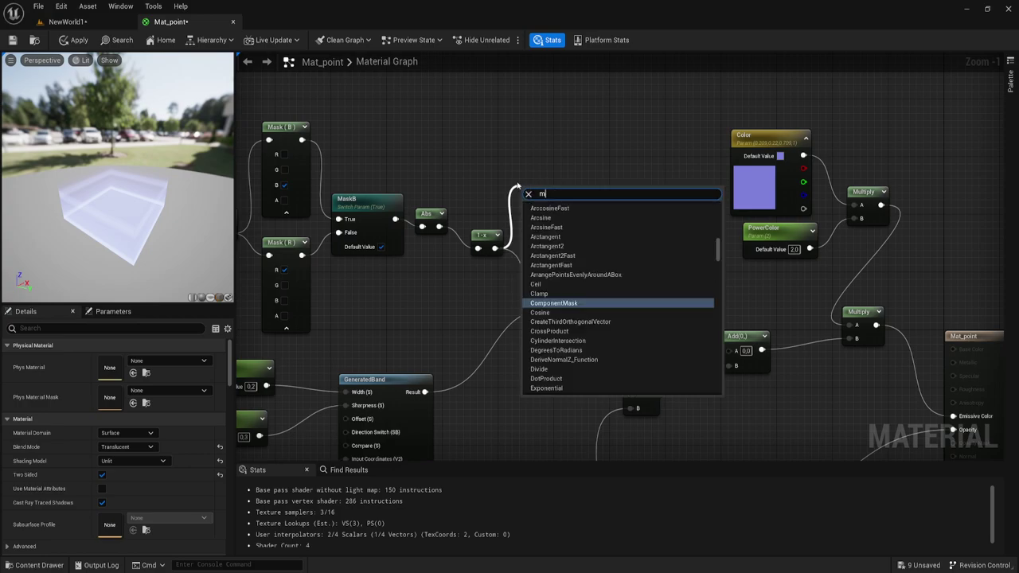
text(u)
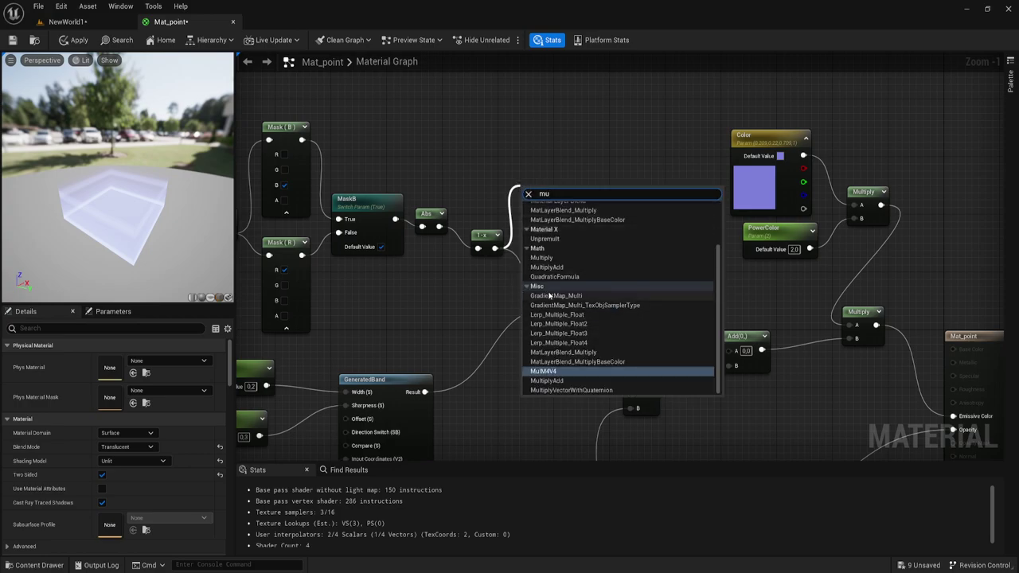
click(541, 257)
drag(557, 204, 558, 130)
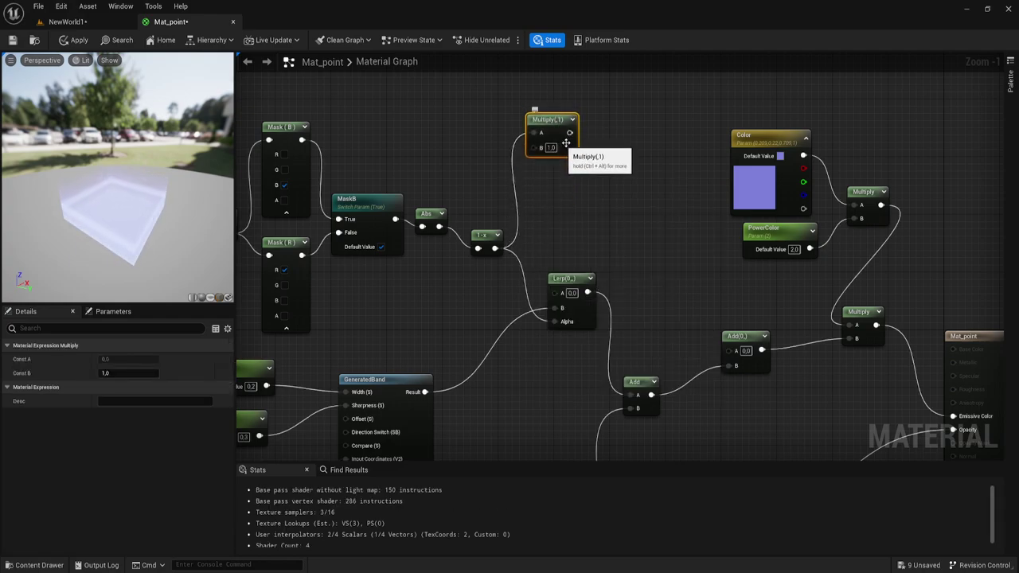
Add a CheapContrast node after the Multiply and tuck it beside it
right_drag(569, 133, 542, 150)
drag(541, 150, 619, 151)
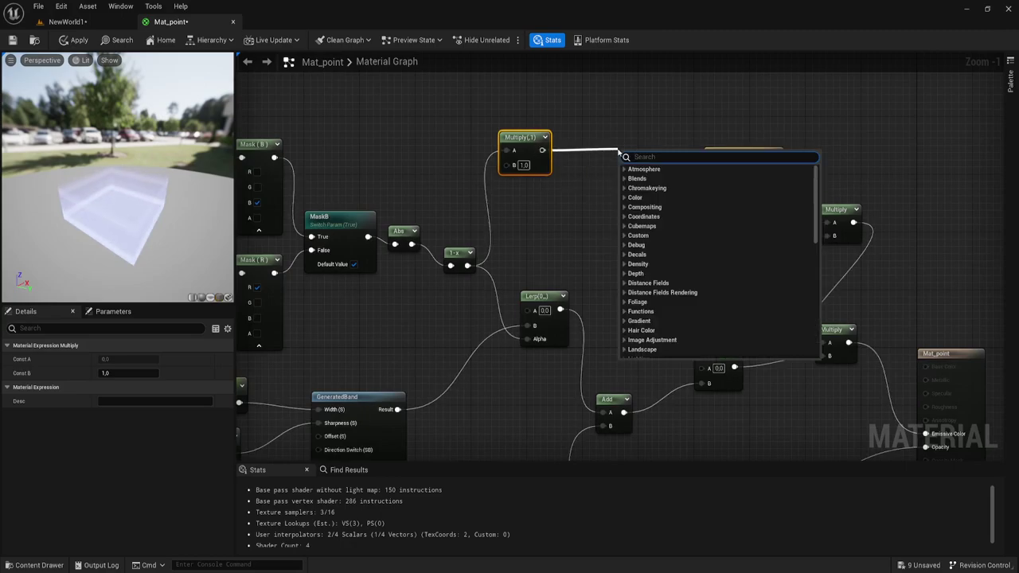
text(con)
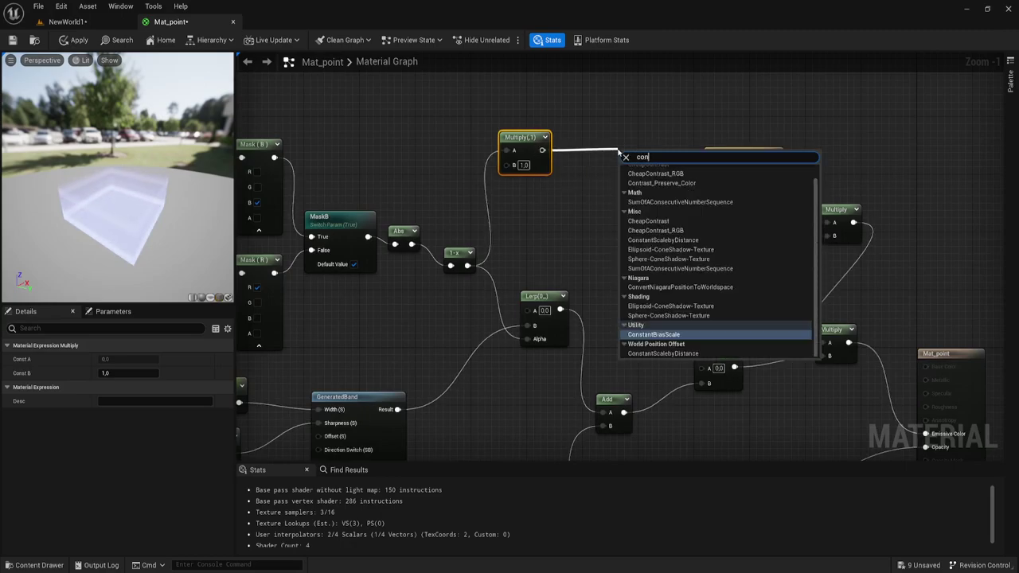
click(647, 223)
drag(640, 169, 598, 158)
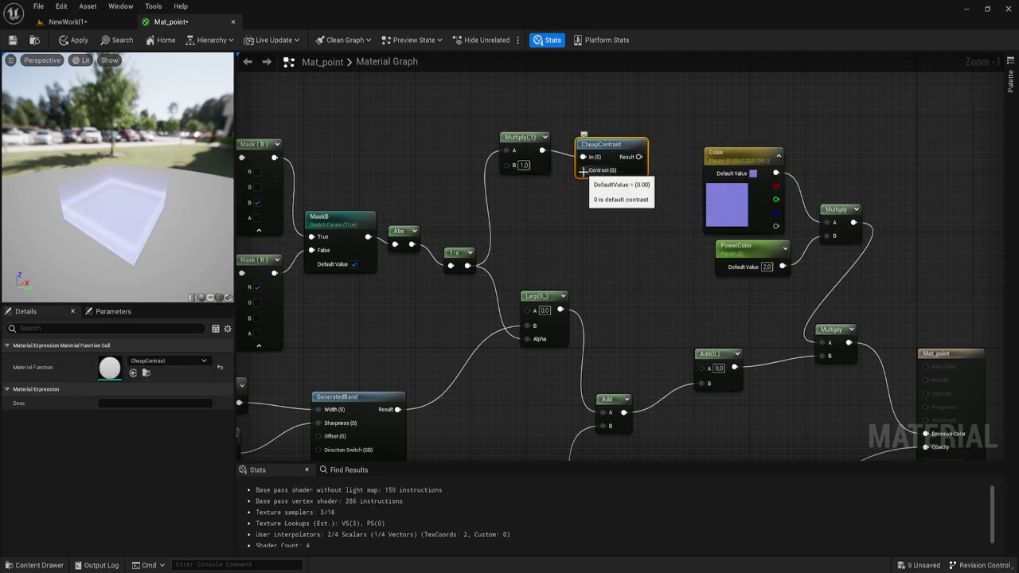
Add a Contrast scalar parameter (default 4.0), wire CheapContrast into Add, then apply and save Mat_point
click(506, 200)
text(Contrast)
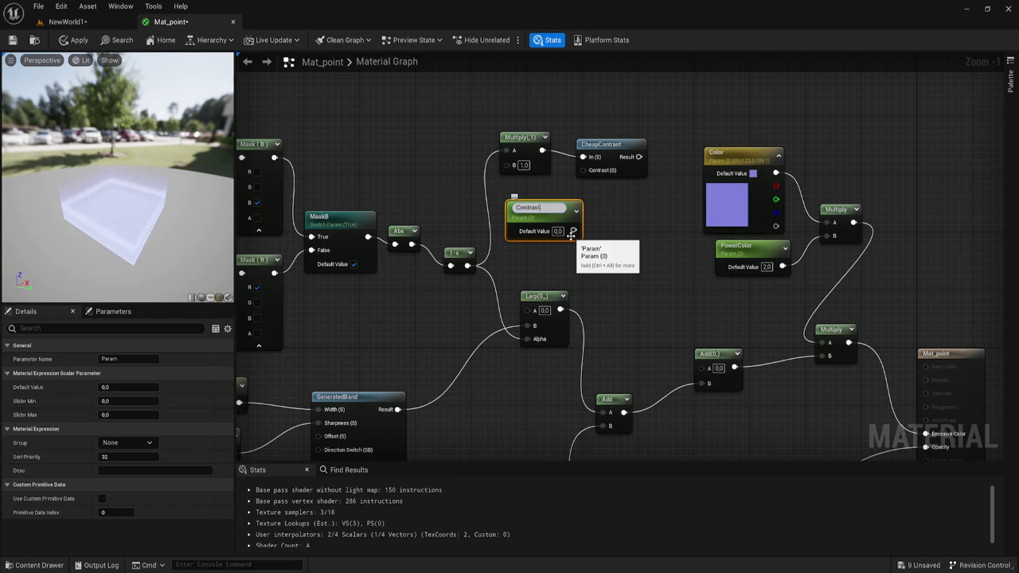
key(Return)
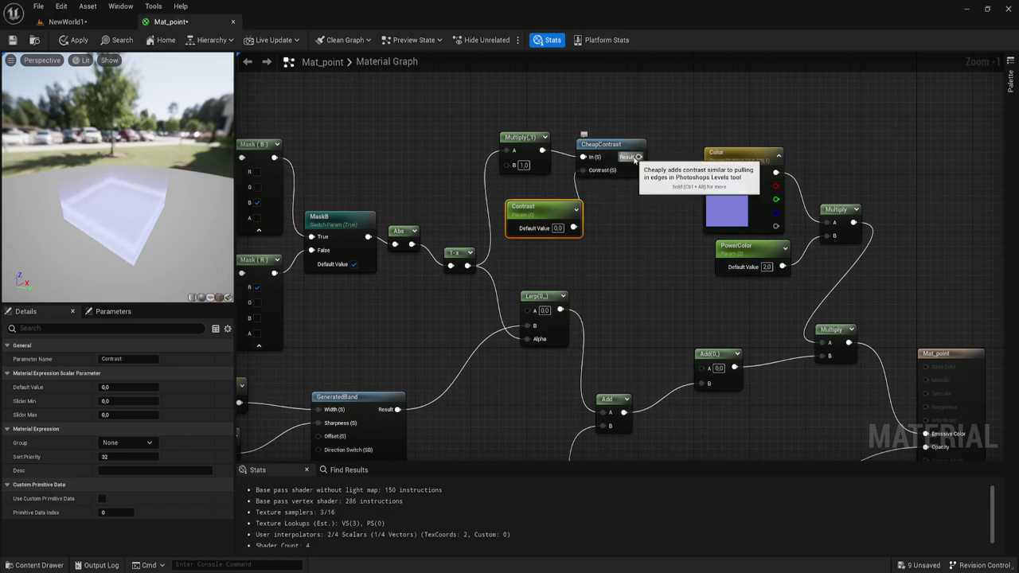
drag(638, 157, 699, 367)
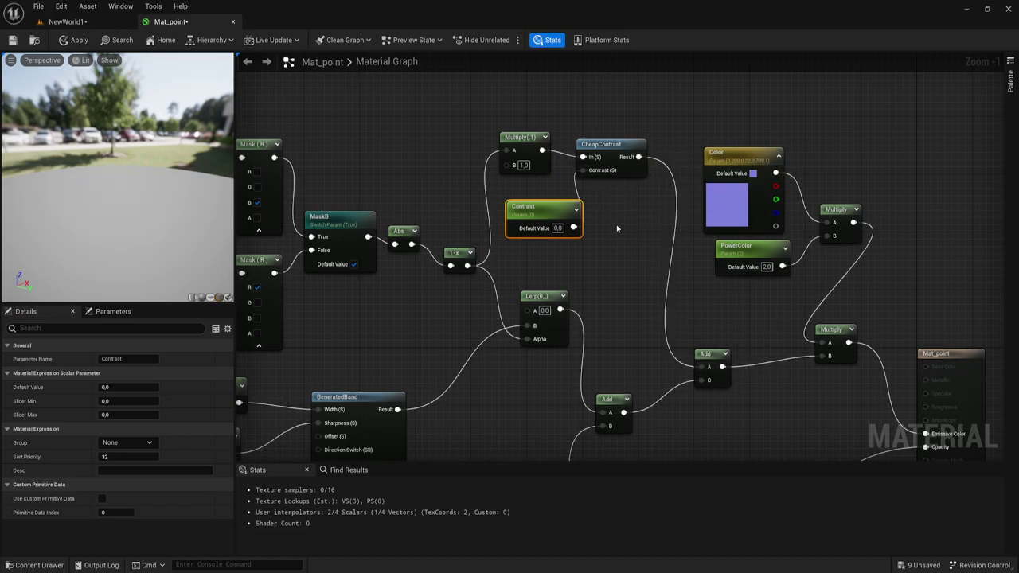
right_drag(616, 229, 657, 234)
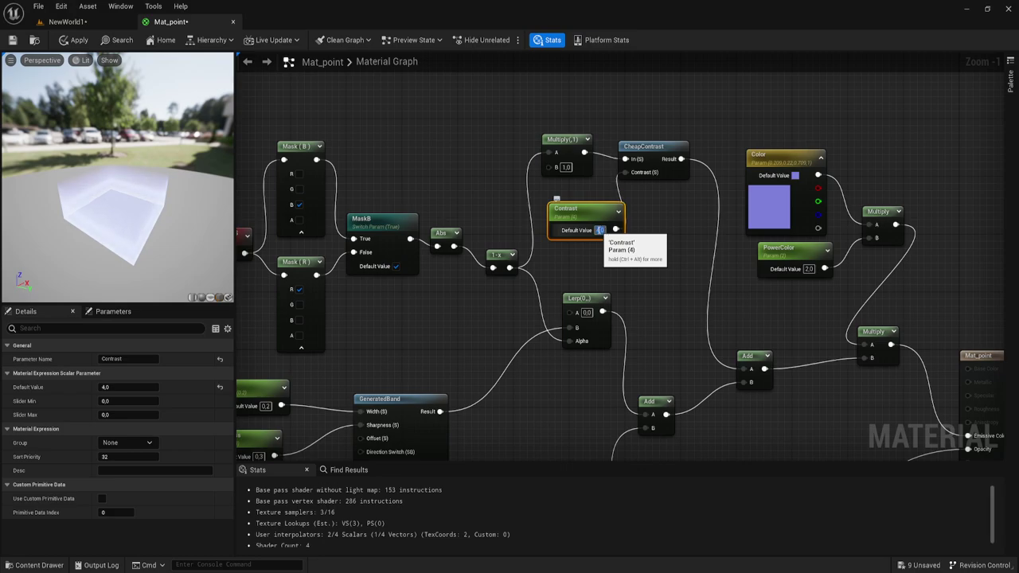
click(75, 39)
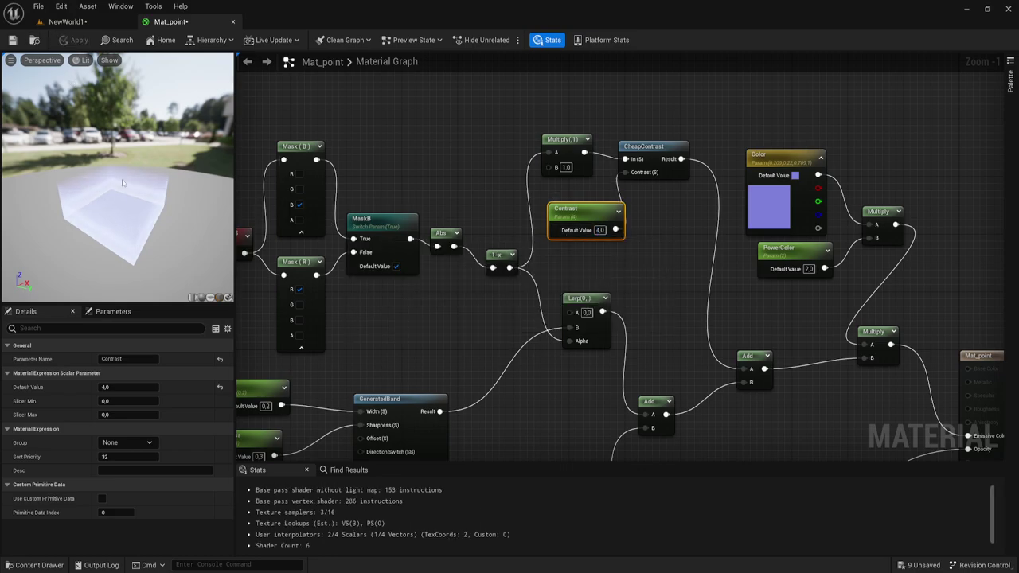
click(14, 40)
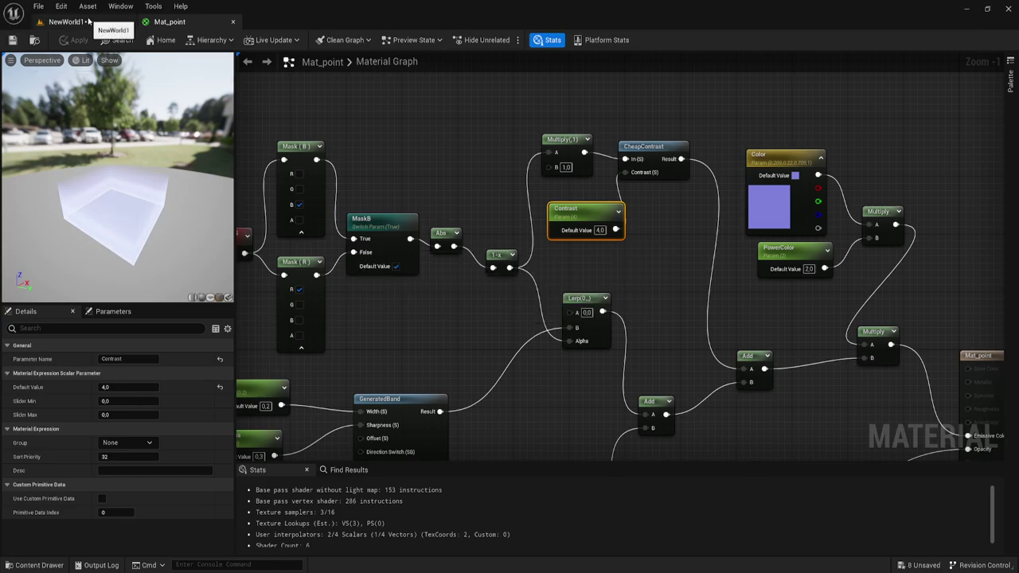
In NewWorld1, create Mat_point_Inst from Mat_point and drag it onto the cube
click(89, 21)
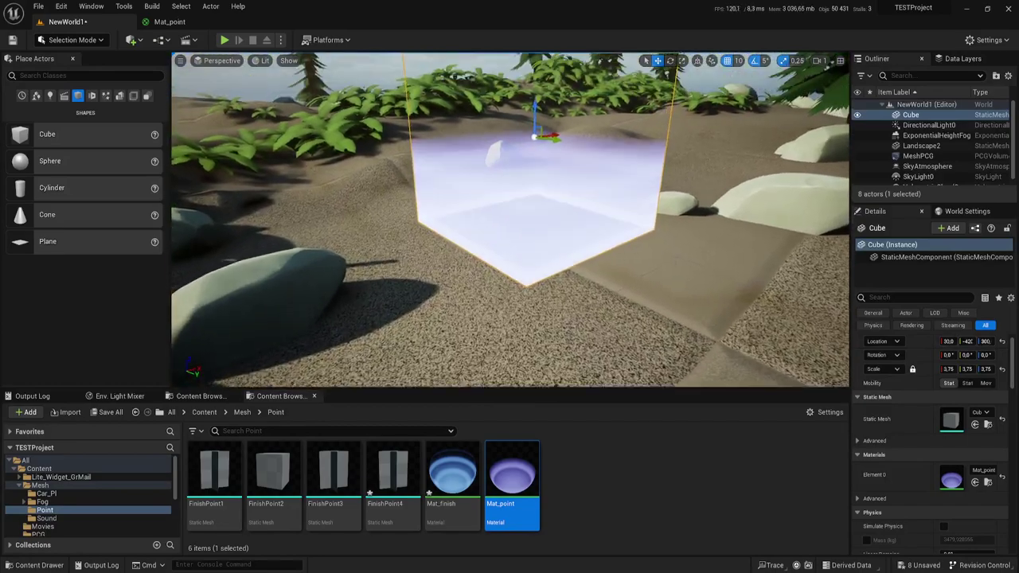
right_drag(543, 199, 544, 199)
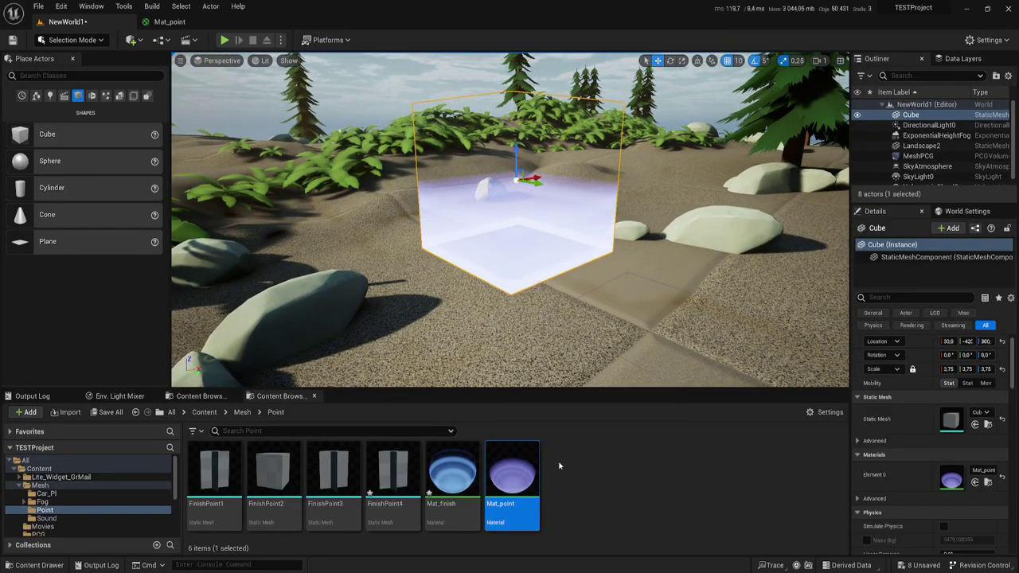
right_click(521, 472)
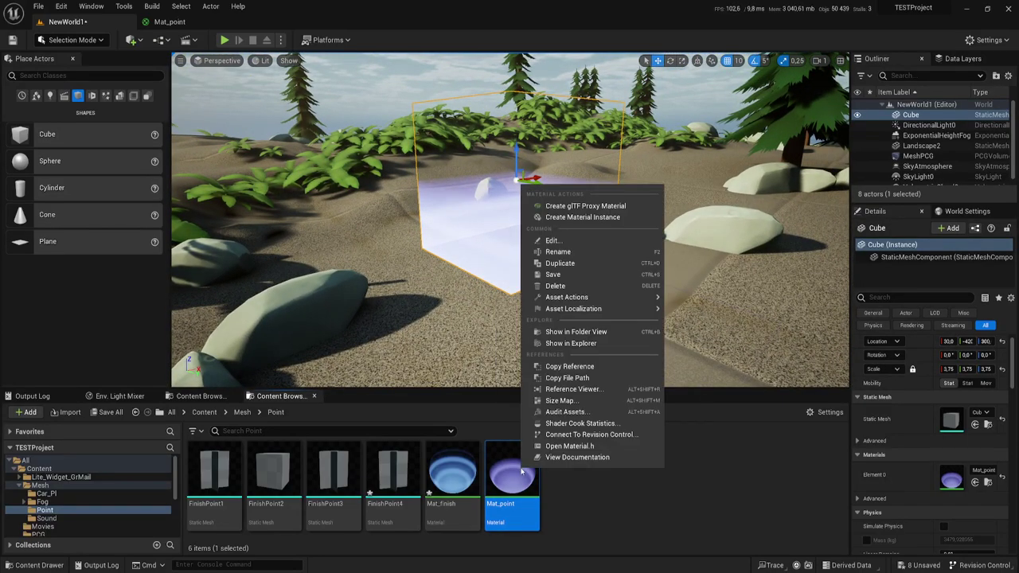
click(611, 216)
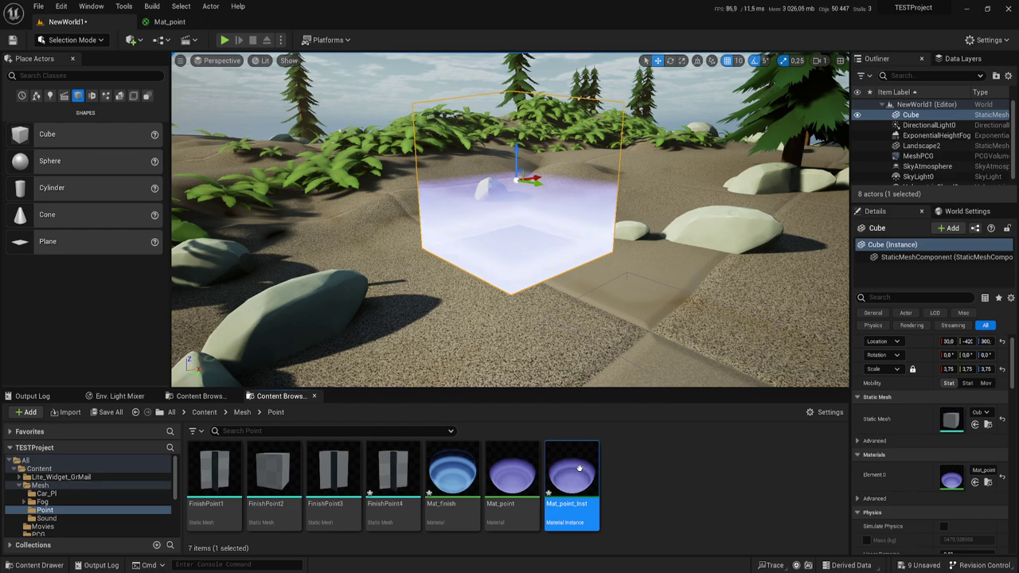
drag(571, 477, 546, 237)
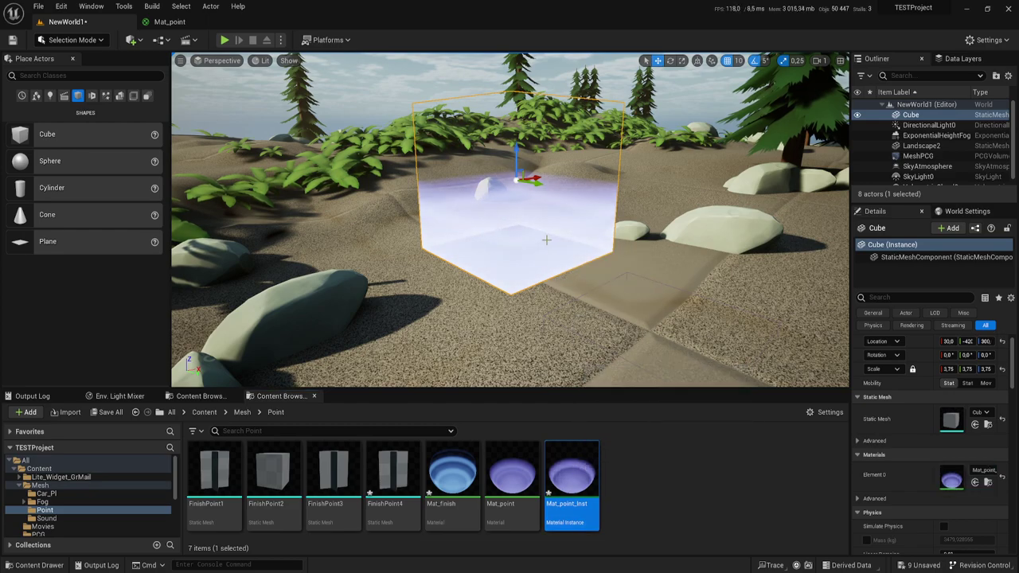
Open Mat_point_Inst in a floating, enlarged editor window
double_click(571, 476)
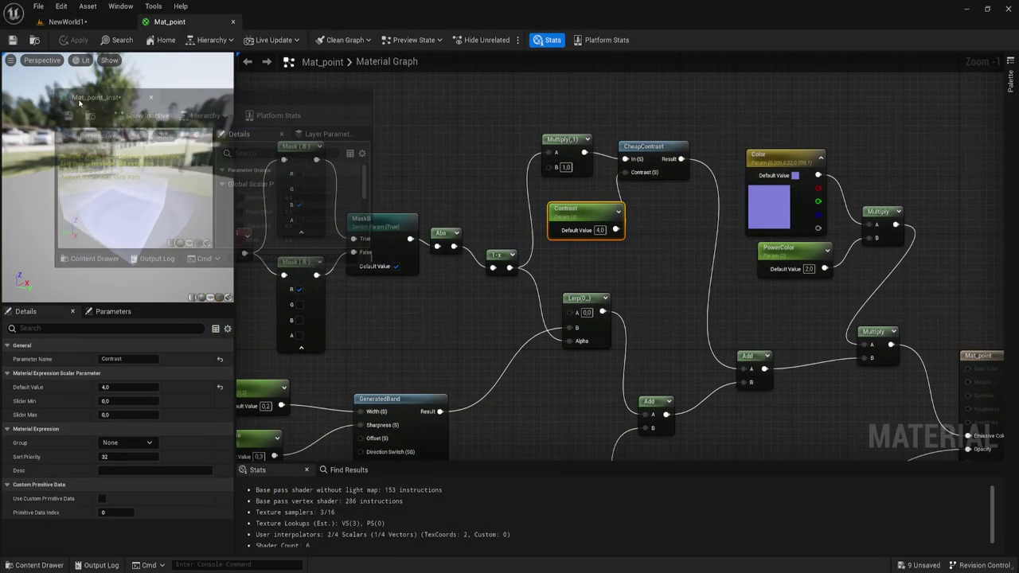
drag(291, 22, 129, 111)
click(66, 22)
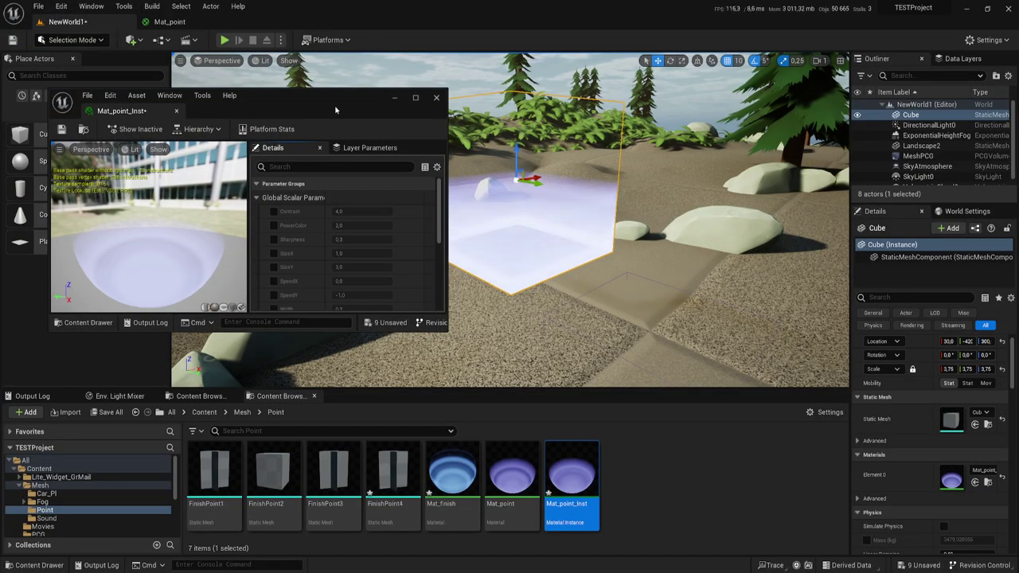
drag(335, 110, 297, 75)
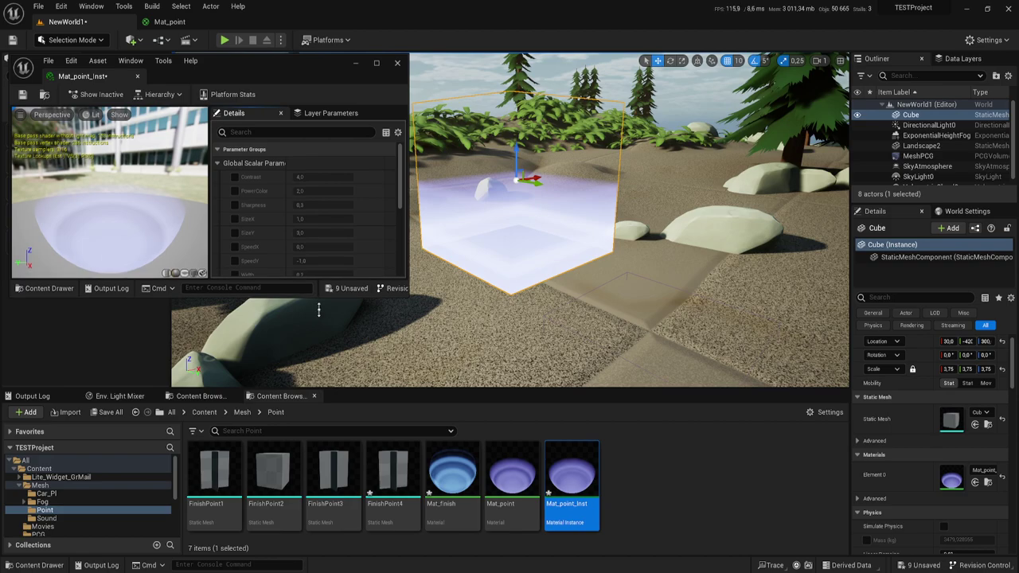
drag(319, 296, 318, 475)
right_drag(532, 318, 532, 318)
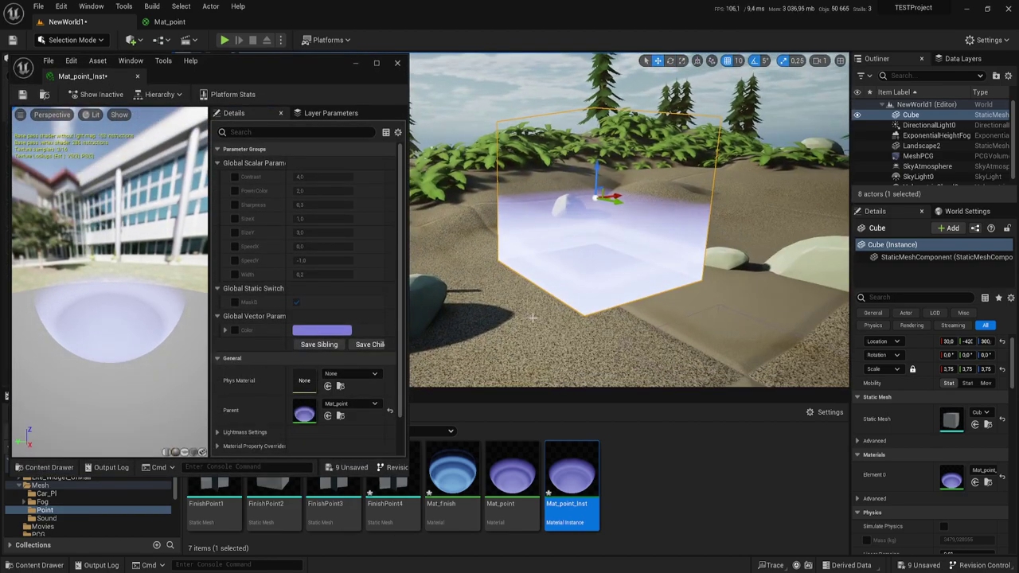
Enable overrides for Contrast, PowerColor, Sharpness, SizeX/Y, SpeedX/Y, Width, MaskB and Color
click(234, 177)
click(234, 191)
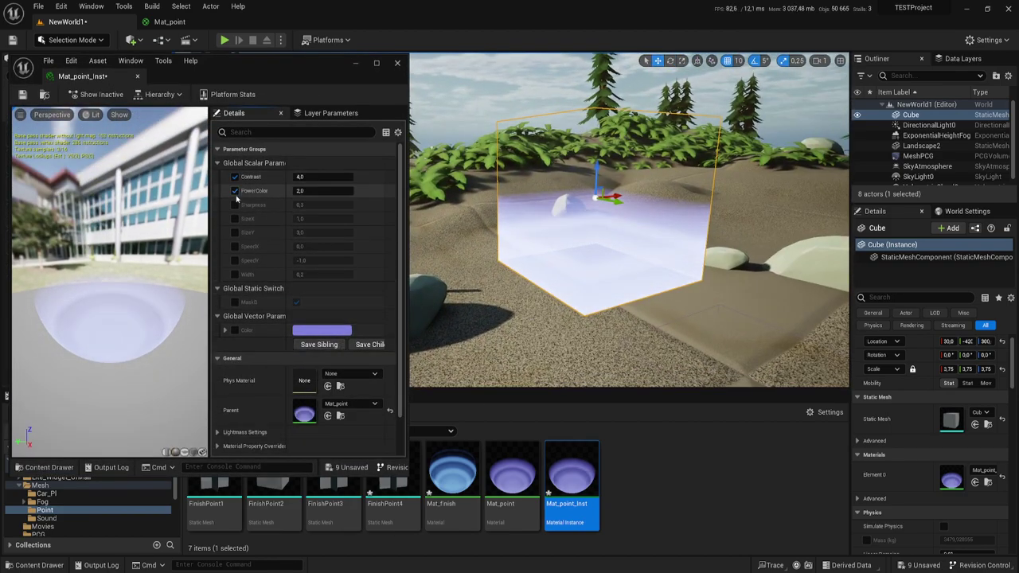
click(234, 204)
click(234, 219)
click(234, 232)
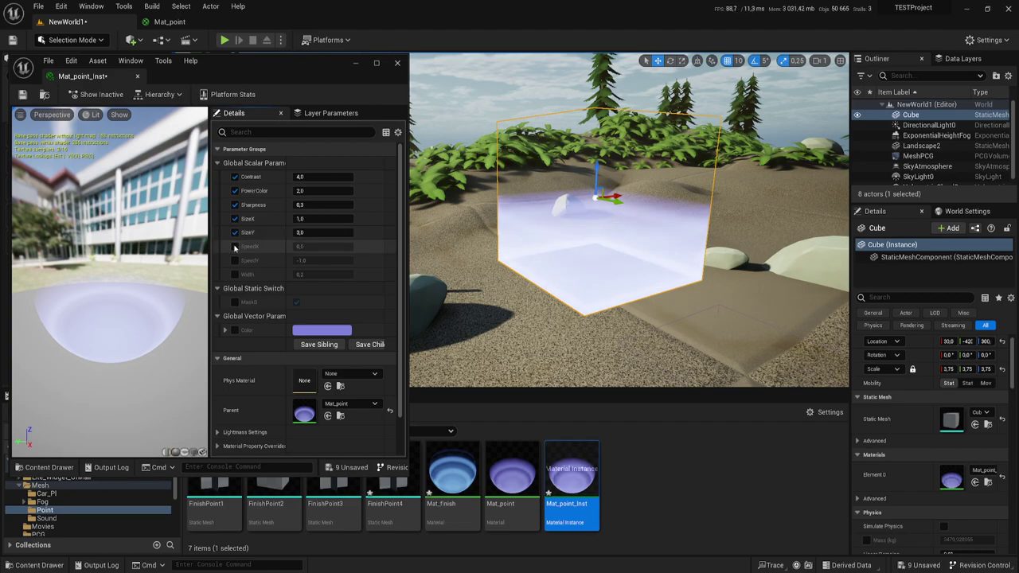
click(234, 246)
click(234, 260)
click(234, 274)
click(234, 302)
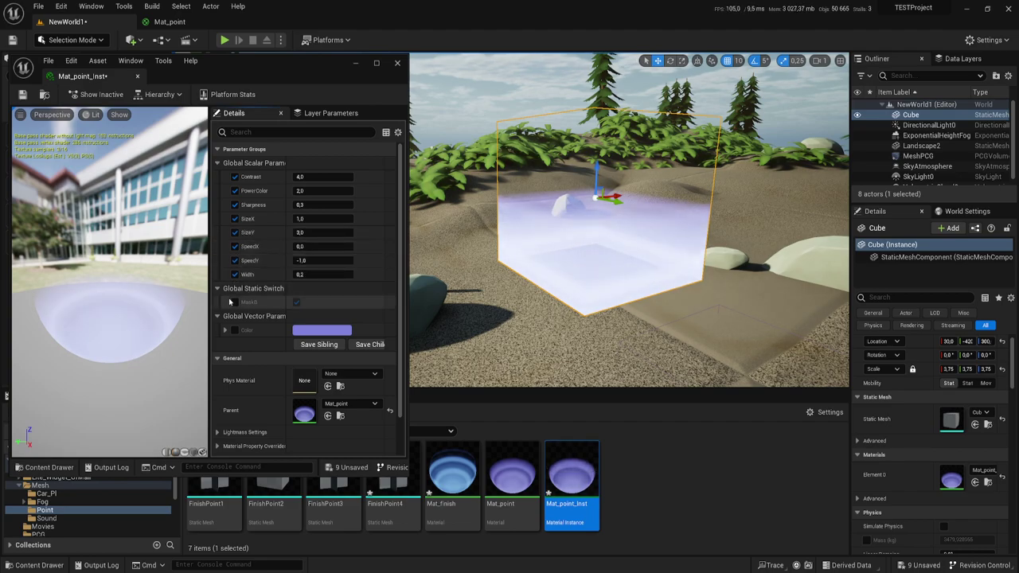
click(234, 330)
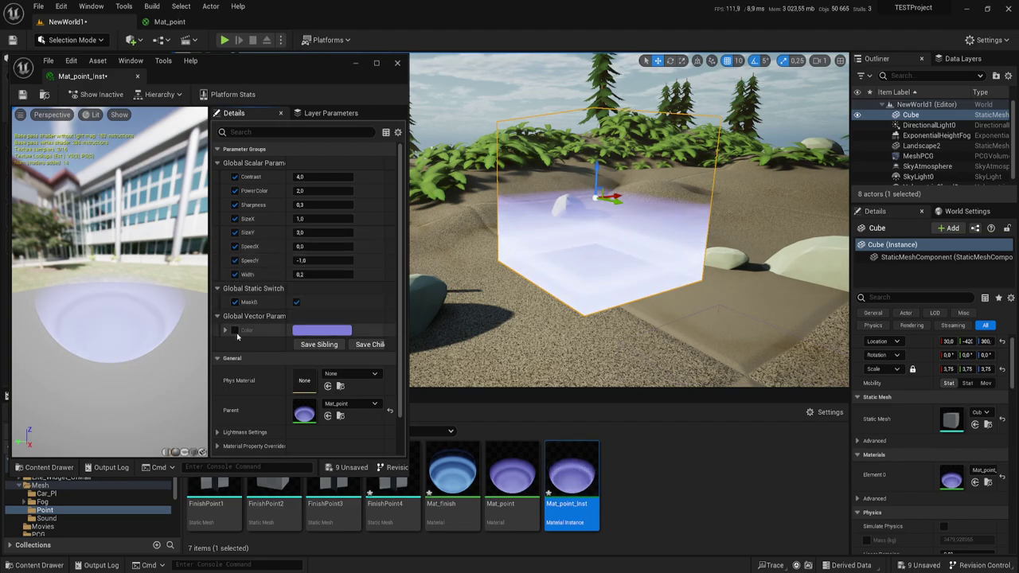
click(321, 330)
Pick a red Color (0.709, 0.059, 0.081) in the Color Picker and confirm with OK
mouse_move(367, 368)
mouse_down()
mouse_move(360, 348)
mouse_move(393, 411)
mouse_move(355, 436)
mouse_move(348, 381)
mouse_move(401, 385)
mouse_move(412, 370)
mouse_move(414, 388)
mouse_up()
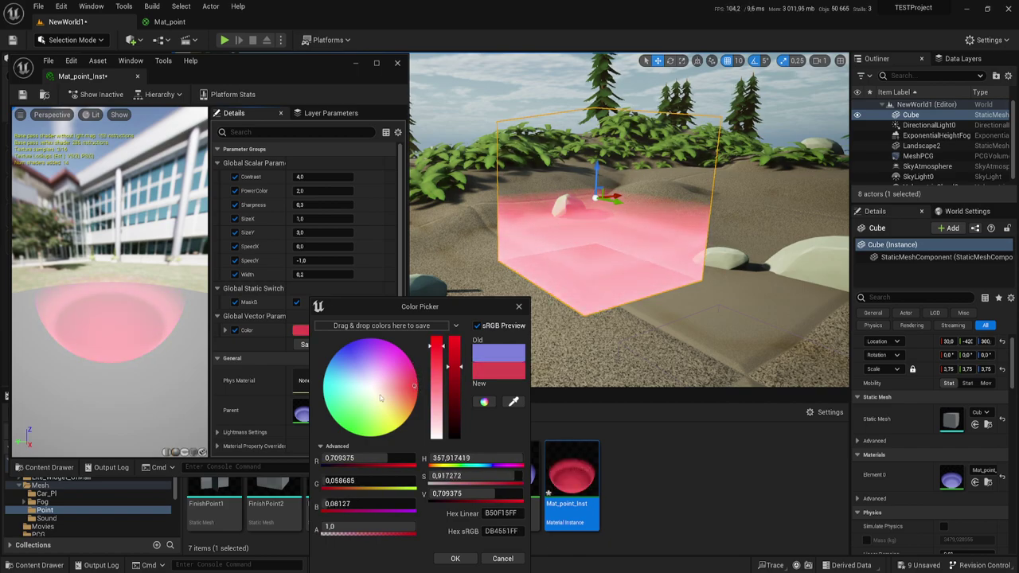
click(455, 558)
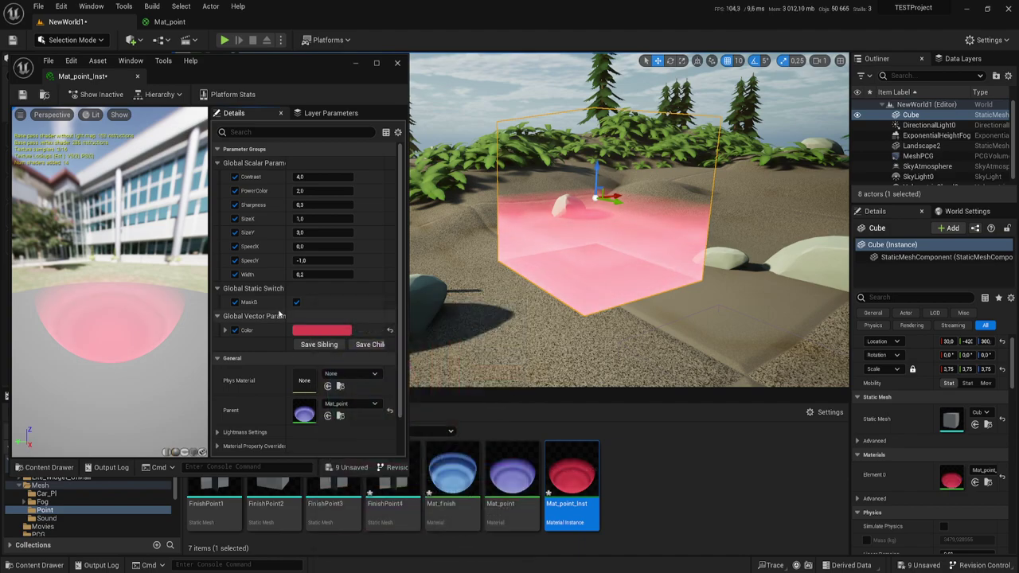
Try SpeedY values of 0.0, 2.0 and -2.0 on the instance
drag(311, 260, 321, 259)
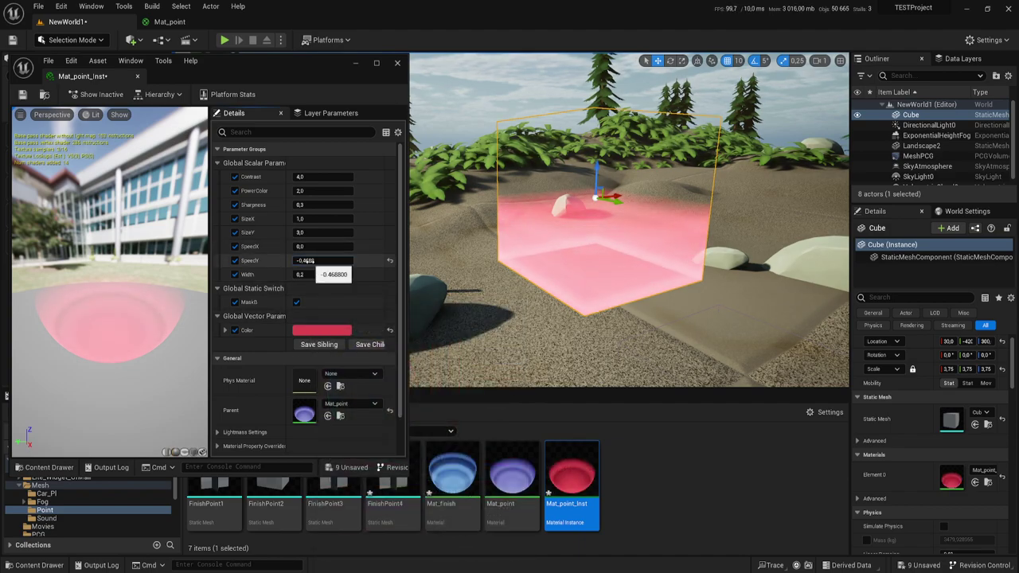
click(306, 261)
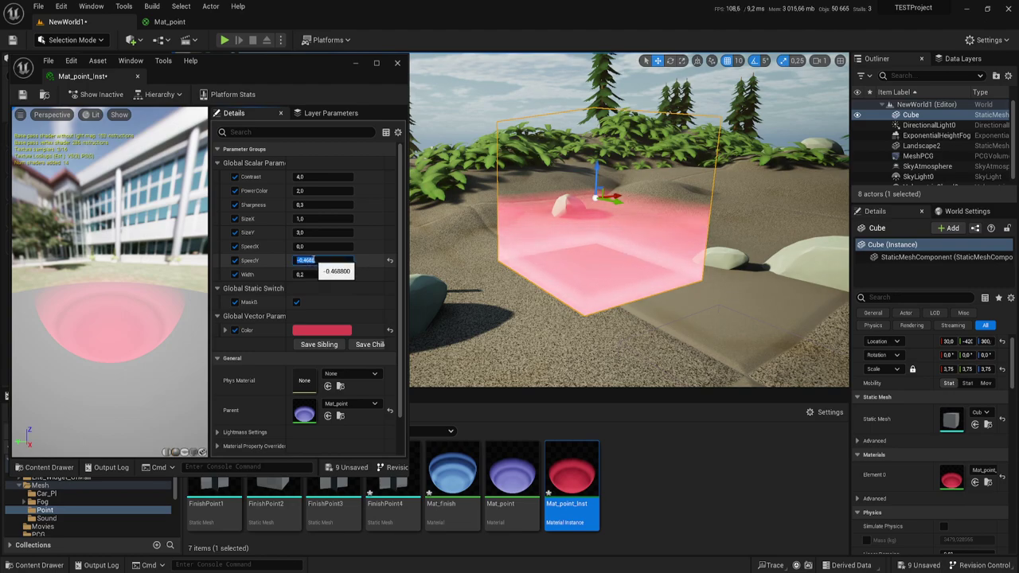
text(0)
key(Return)
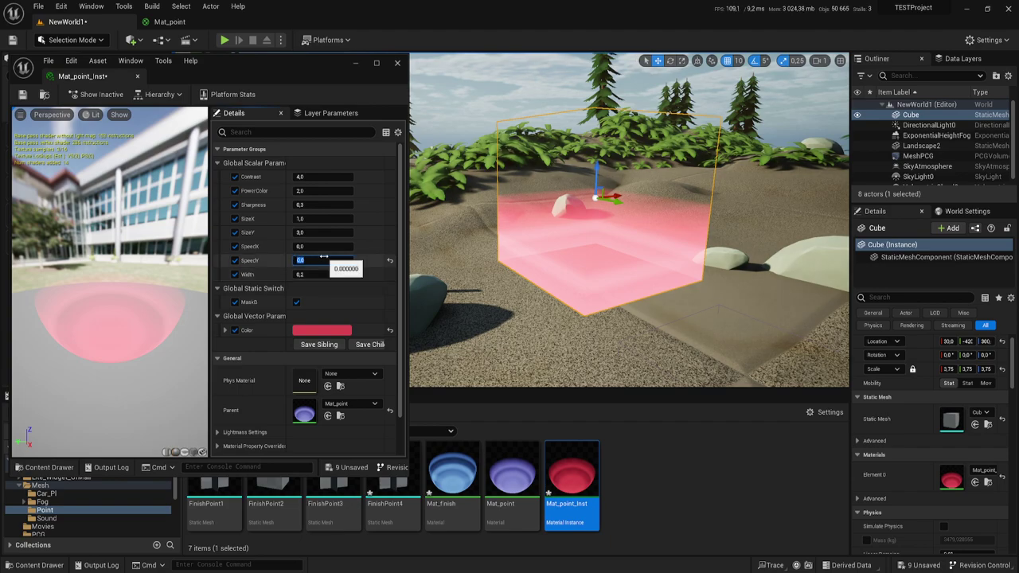
text(2)
key(Return)
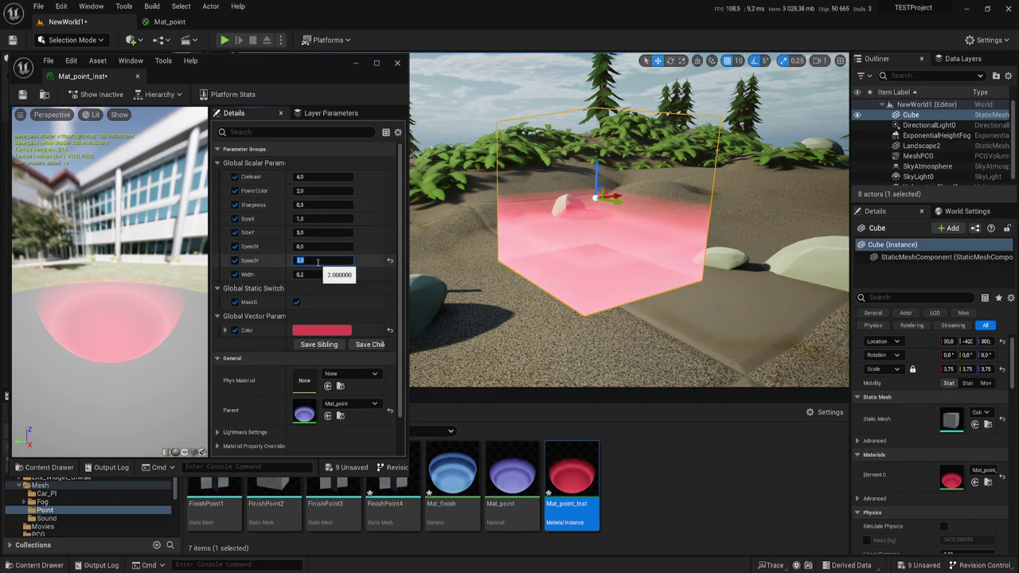
text(2)
key(Return)
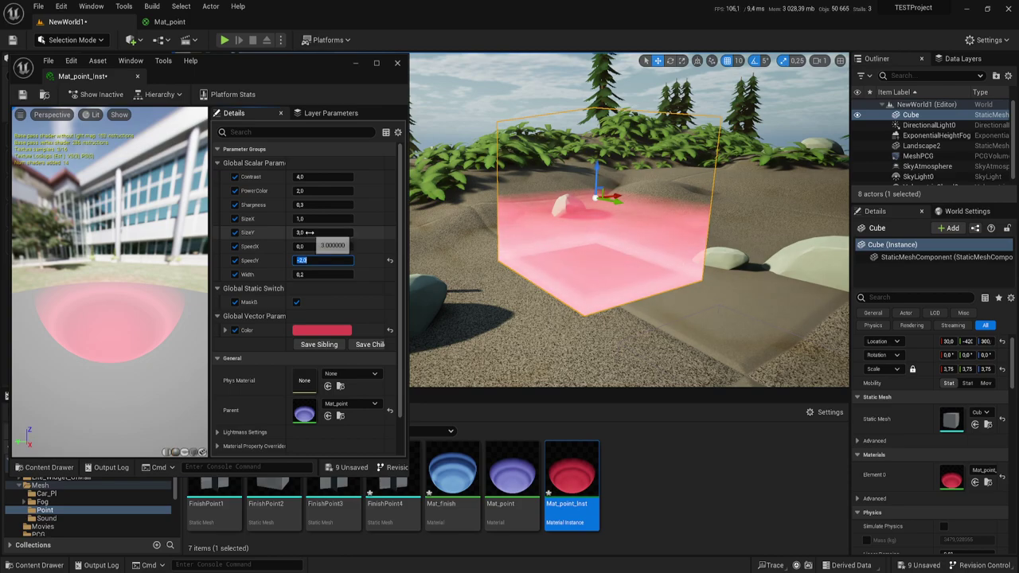
Experiment with SizeY, SizeX (entering 1.0) and Sharpness values to test the tiling
drag(307, 232, 390, 233)
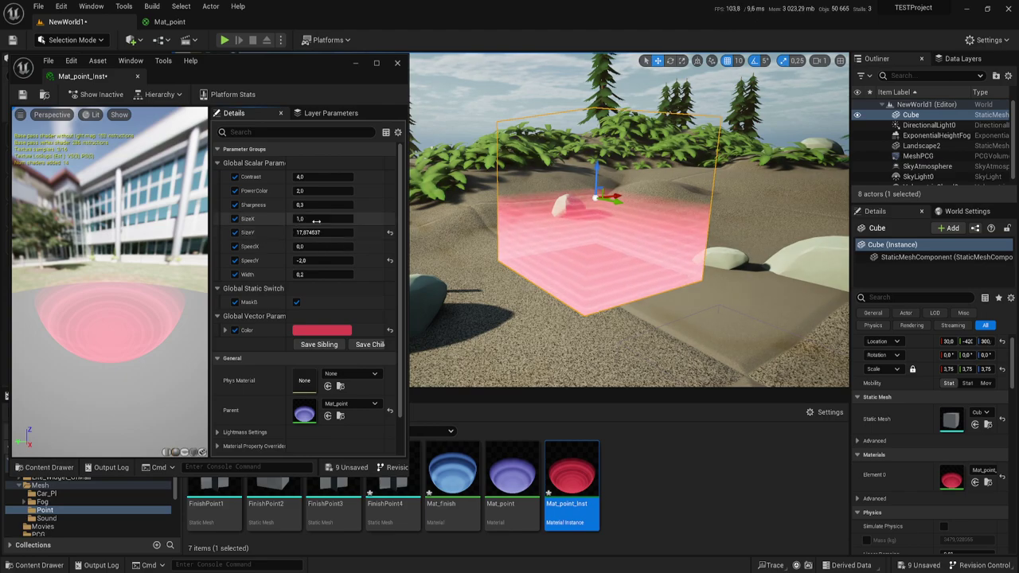
drag(309, 218, 312, 219)
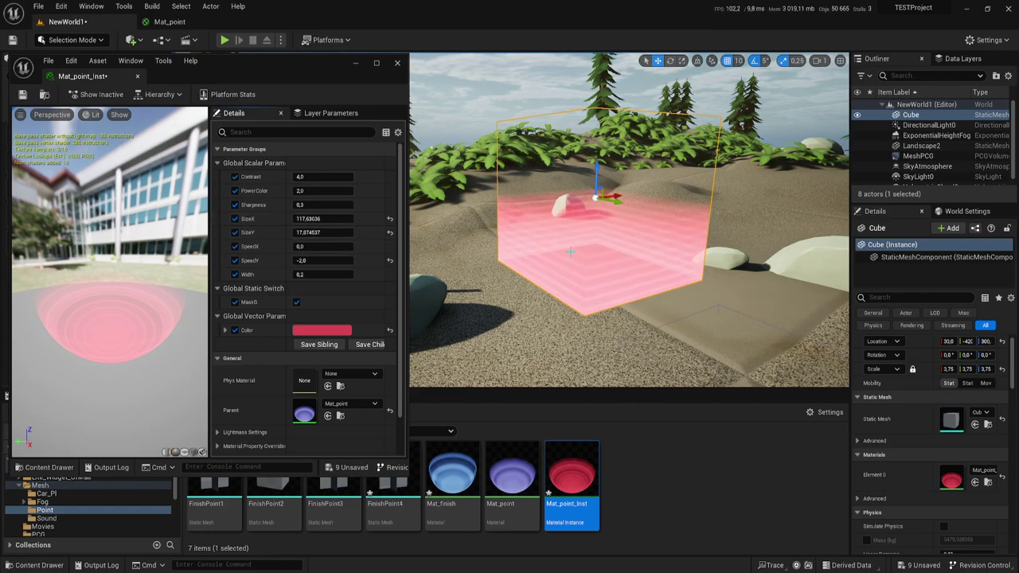
click(324, 220)
text(1.0)
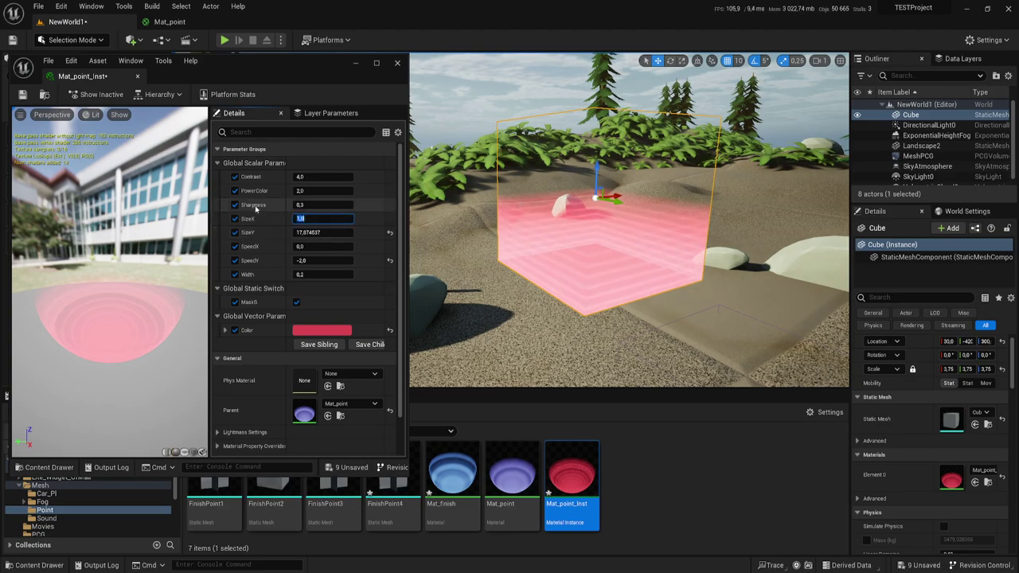
drag(301, 205, 312, 206)
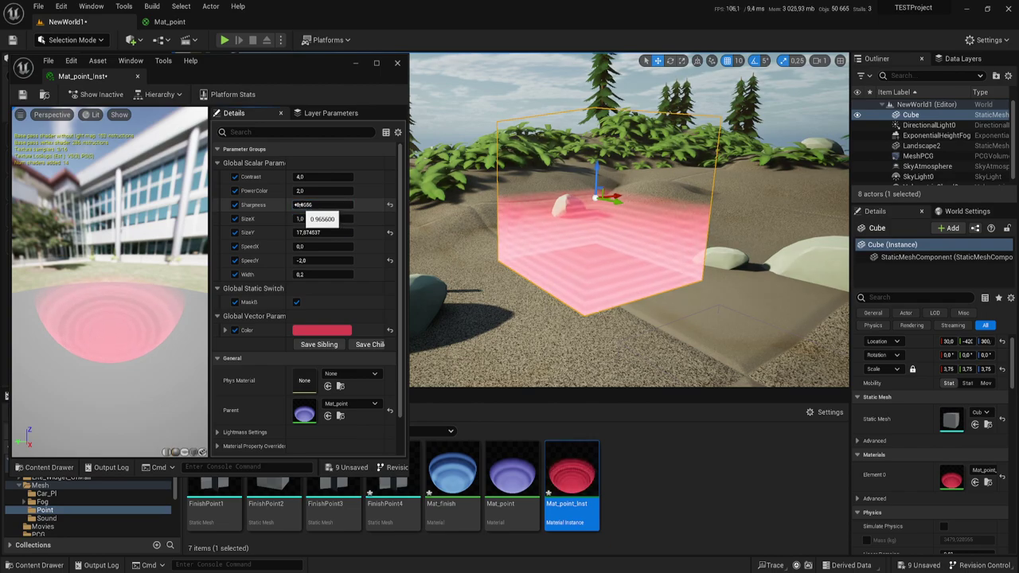
drag(325, 232, 326, 233)
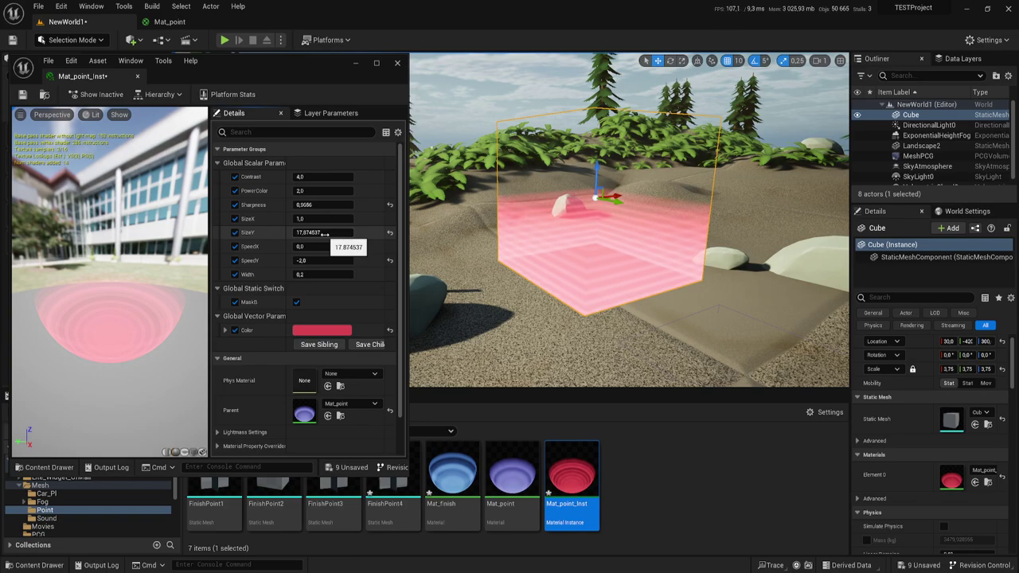
Set SizeY to 6.0 and SpeedY to -0.6
click(325, 233)
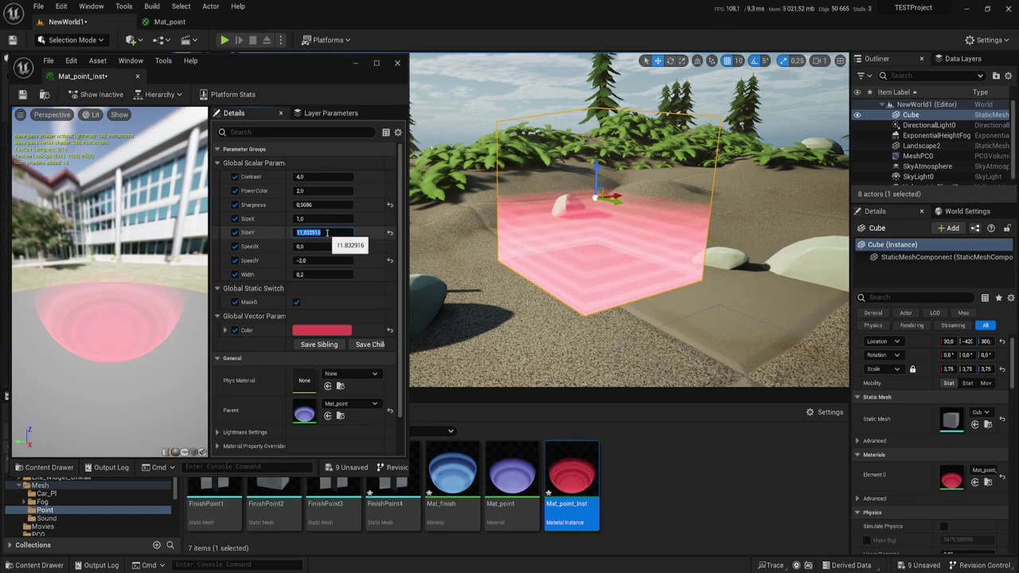
text(6)
key(Return)
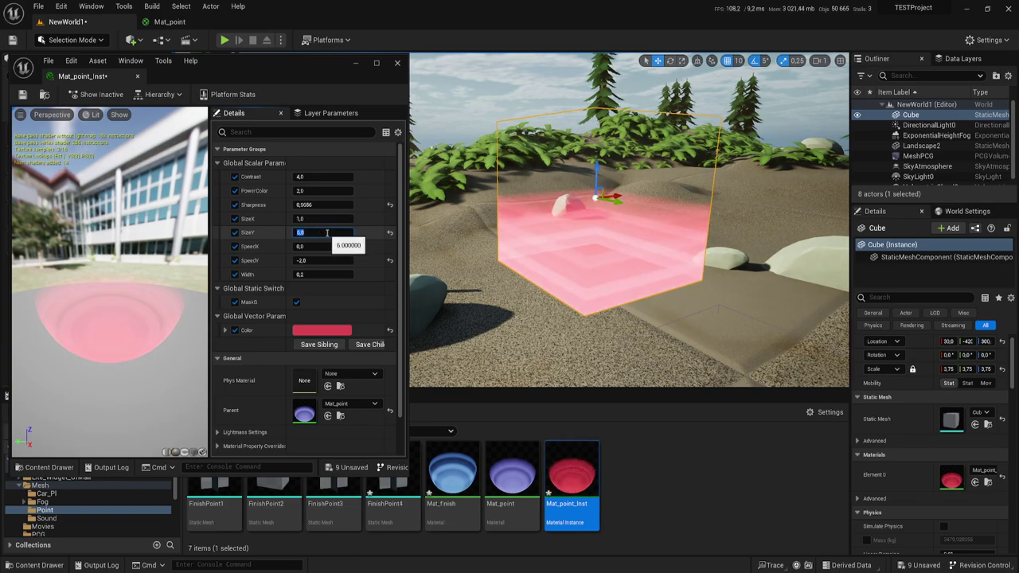
click(315, 260)
text(-0)
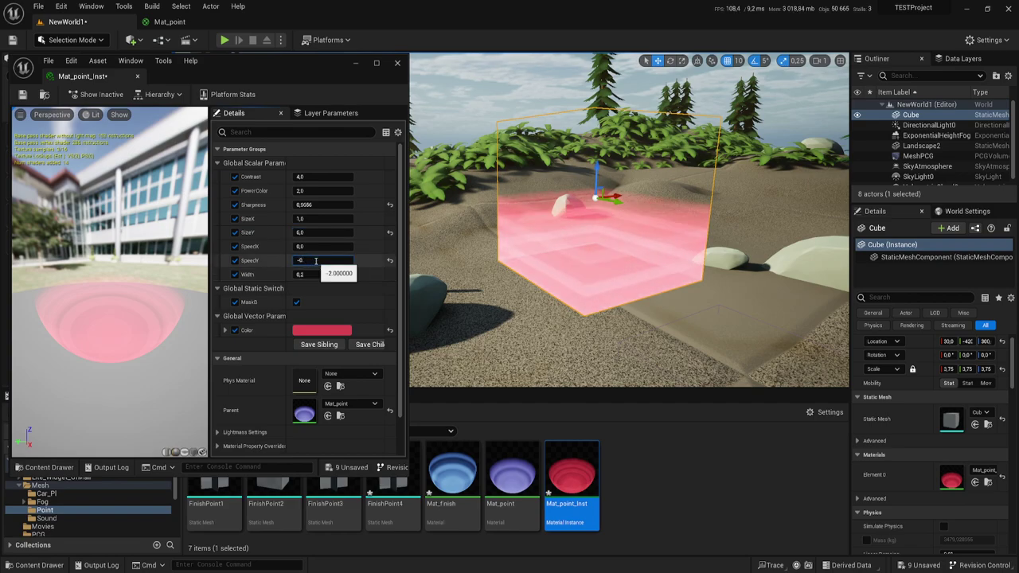
text(.6)
key(Return)
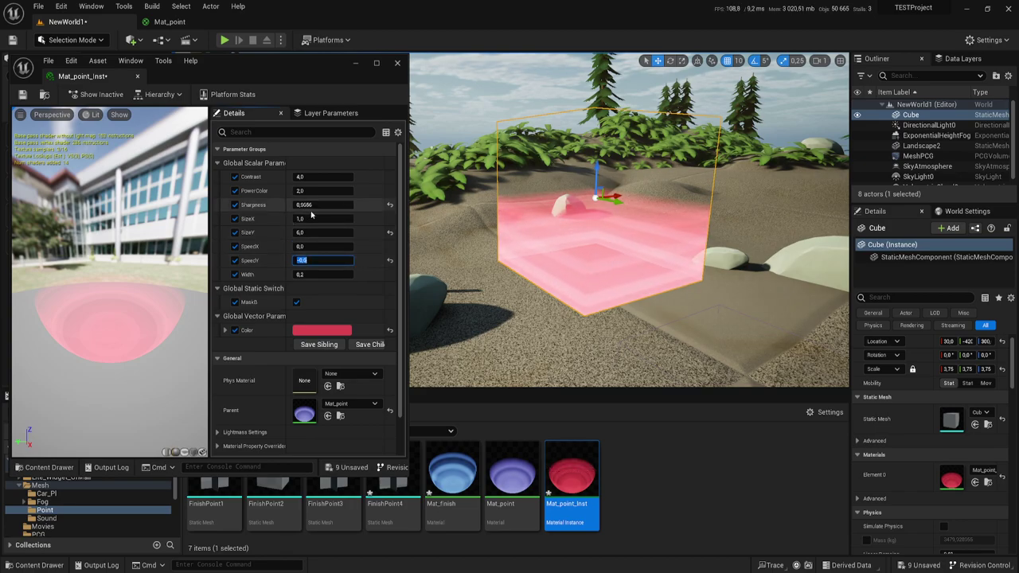
Set Sharpness to 2.0 after trying 0.1 and 5.0
mouse_move(315, 205)
mouse_down()
mouse_move(374, 205)
mouse_move(333, 207)
mouse_up()
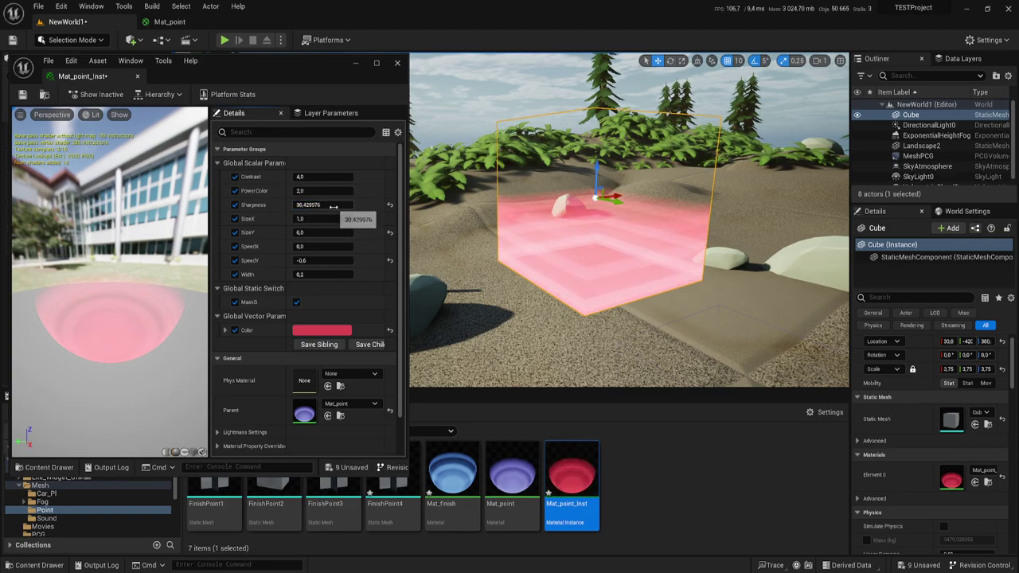
click(334, 206)
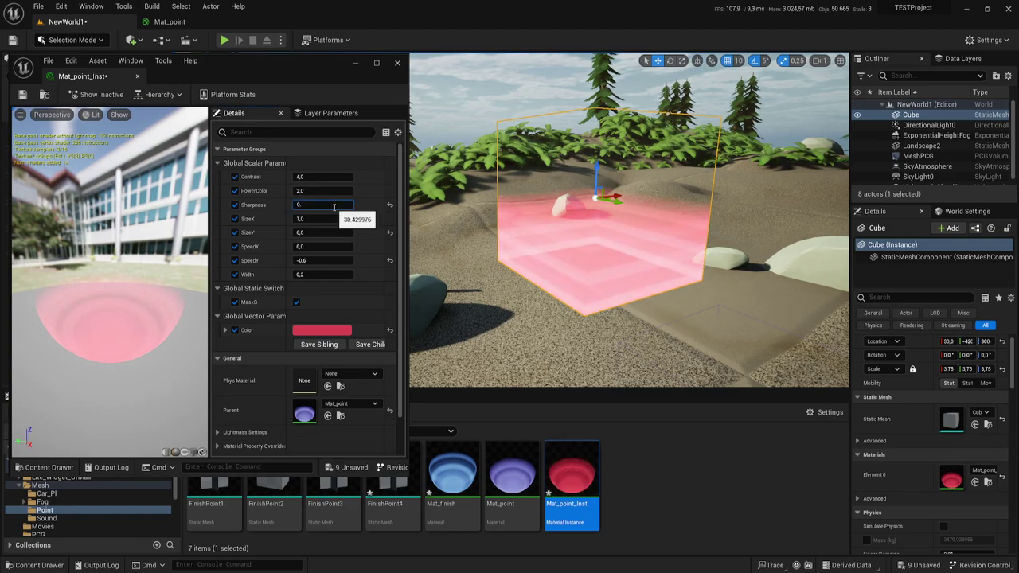
text(,1)
key(Return)
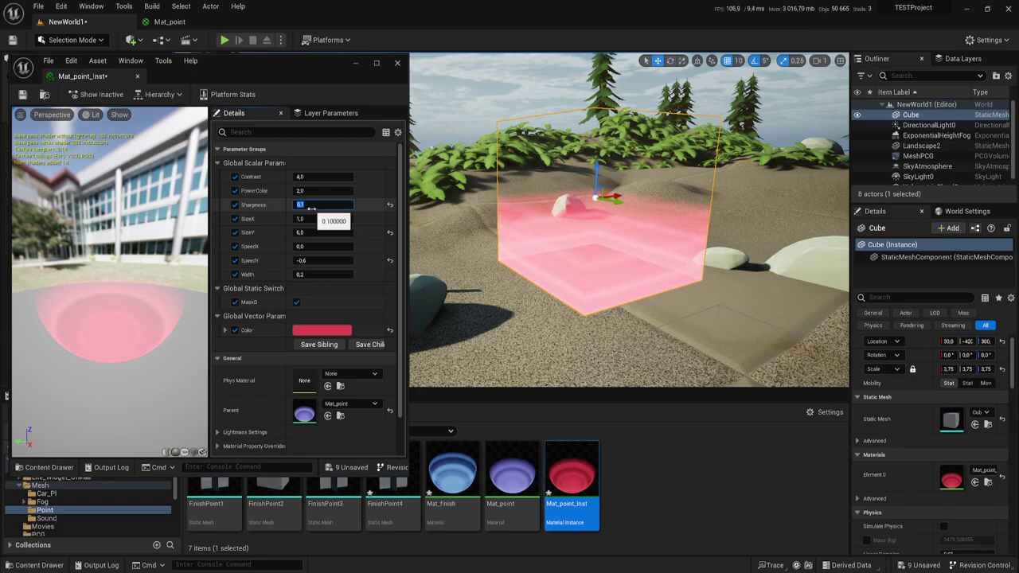
text(5)
key(Return)
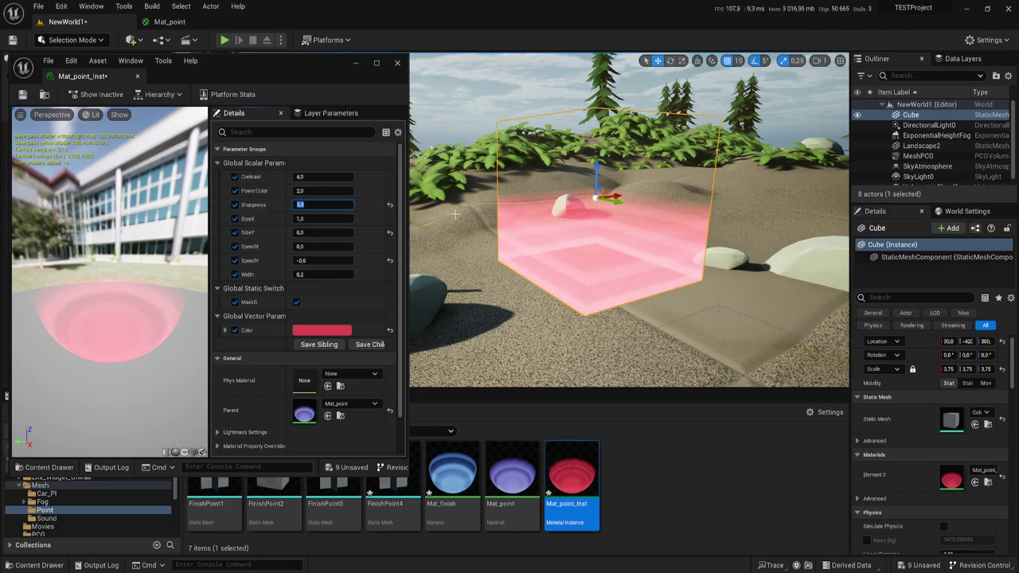
text(2)
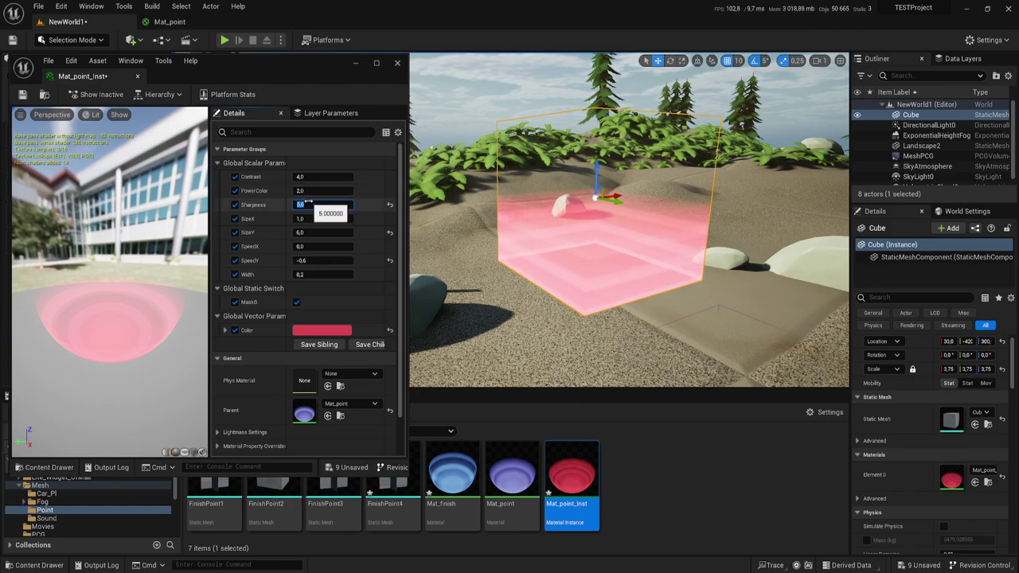
key(Return)
Set PowerColor to 5.0 after dragging it up and briefly trying 50
drag(322, 190, 350, 190)
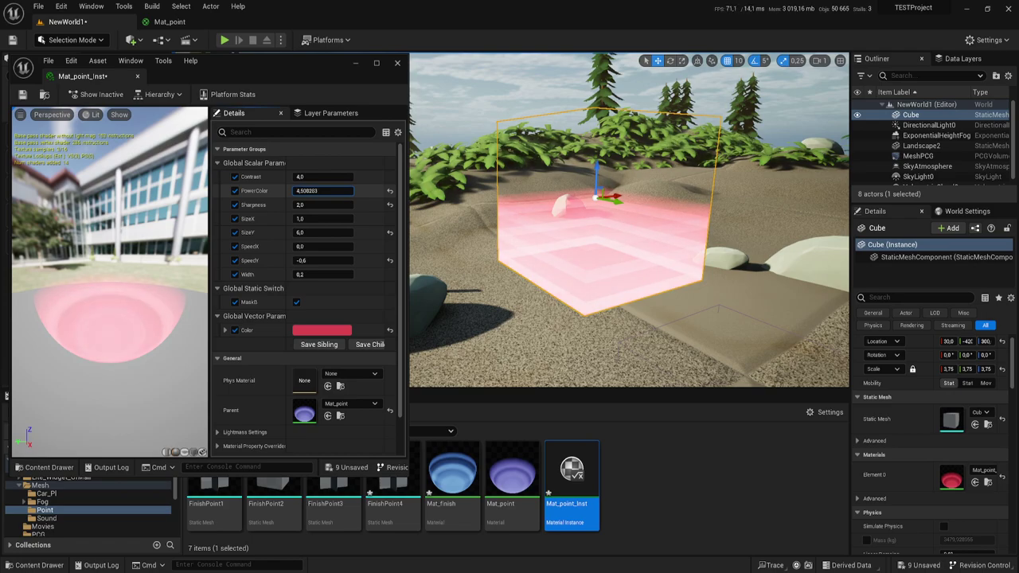
drag(350, 190, 374, 190)
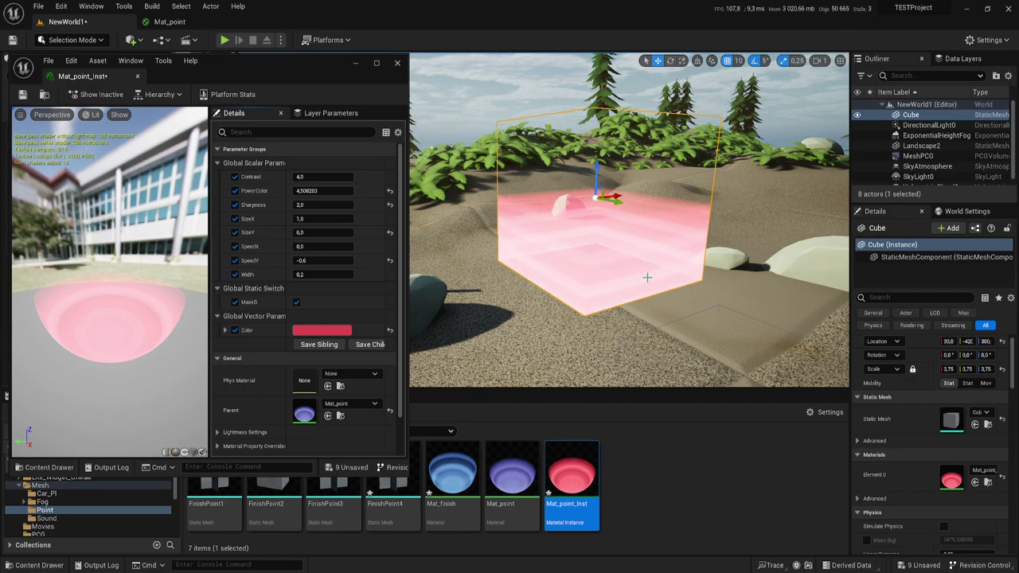
click(322, 190)
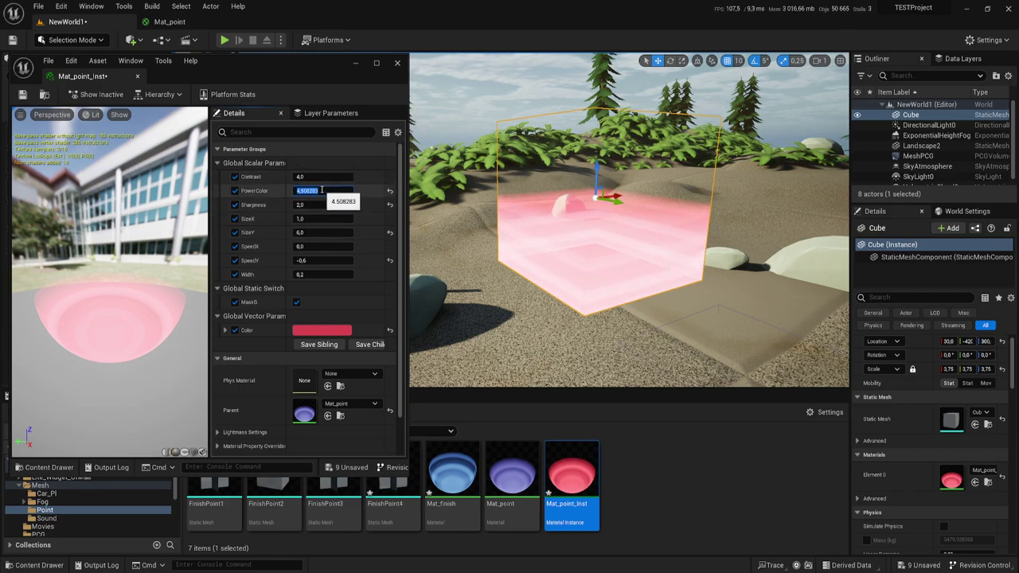
text(50)
key(Return)
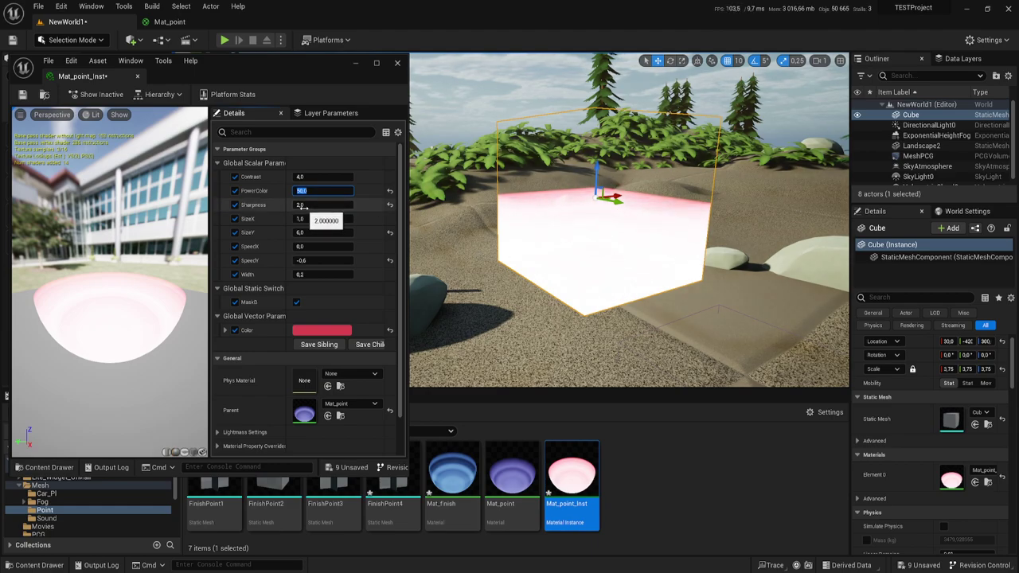
text(5)
key(Return)
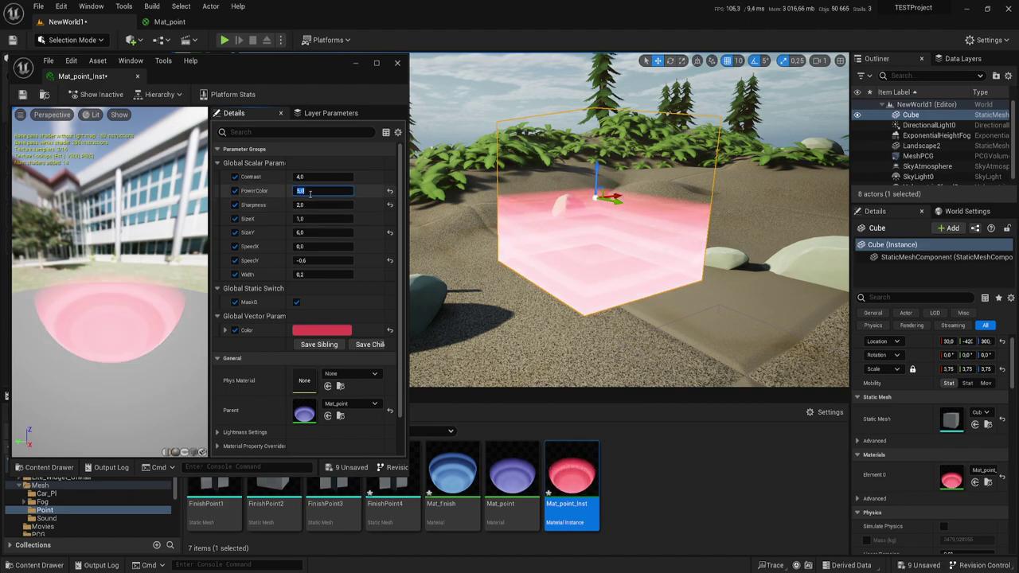
Set Contrast to 20.0 and move the viewport closer around the pink cube
drag(306, 177, 350, 177)
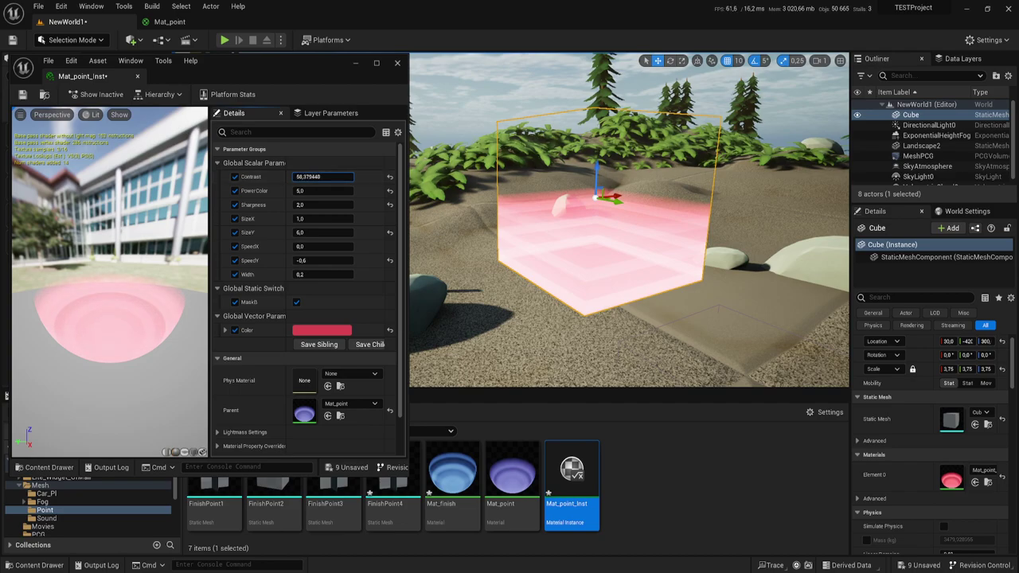
drag(350, 176, 318, 179)
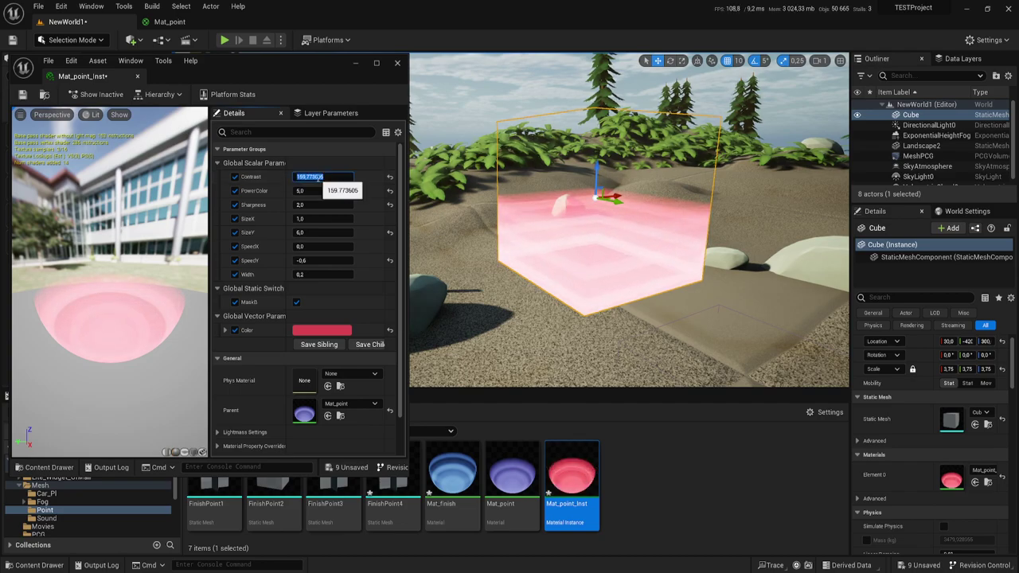
text(2)
key(Return)
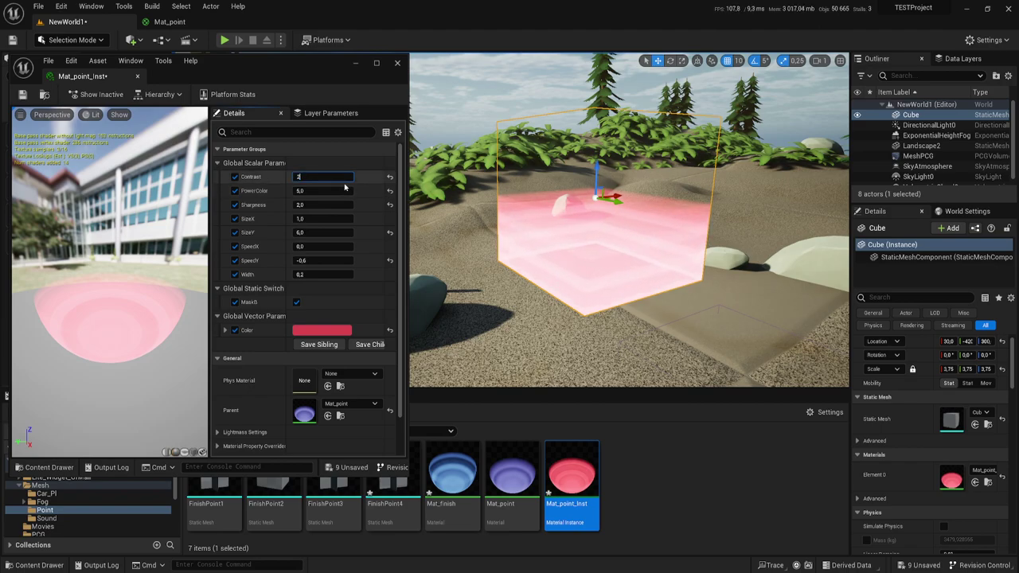
text(0,0)
key(Return)
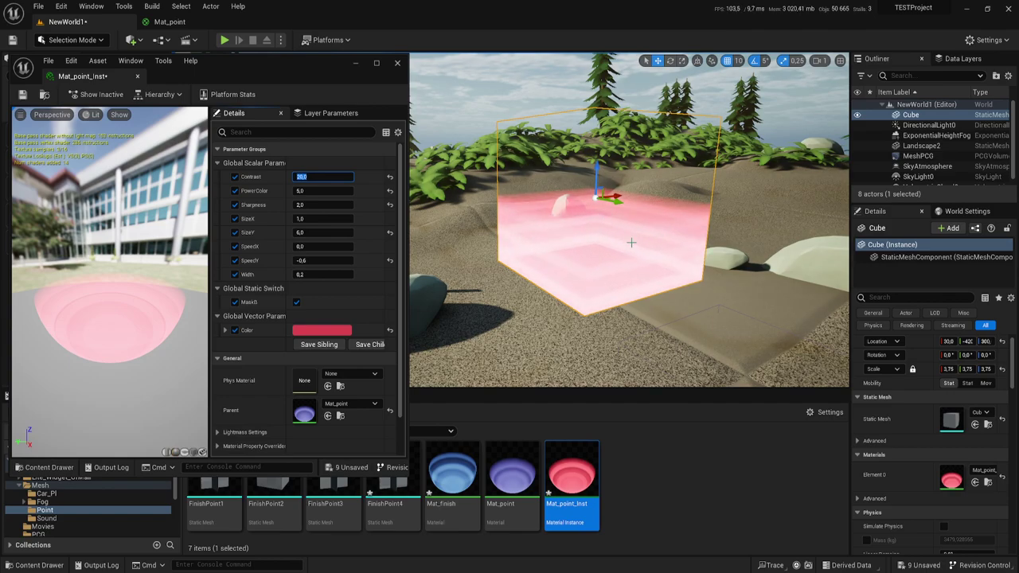
right_drag(631, 242, 631, 242)
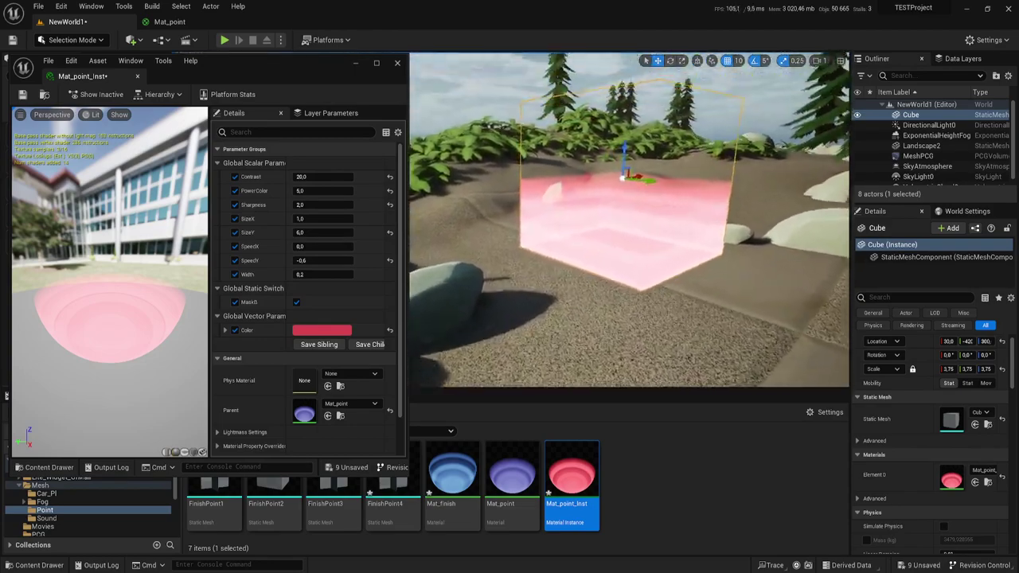
right_drag(576, 222, 576, 222)
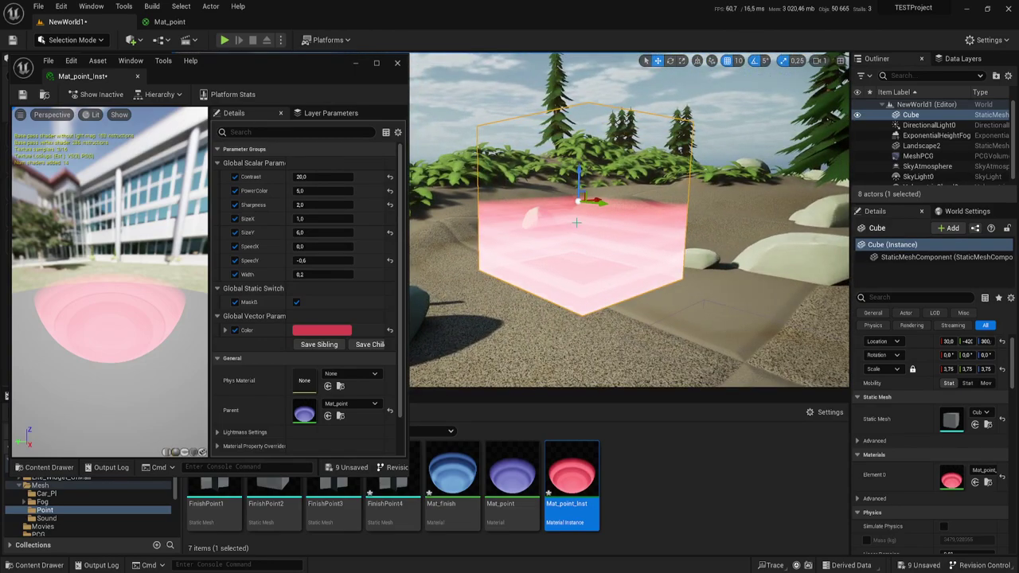
In the Mat_point graph, add a scalar parameter named HeightColor from the Subtract node's B input
click(168, 22)
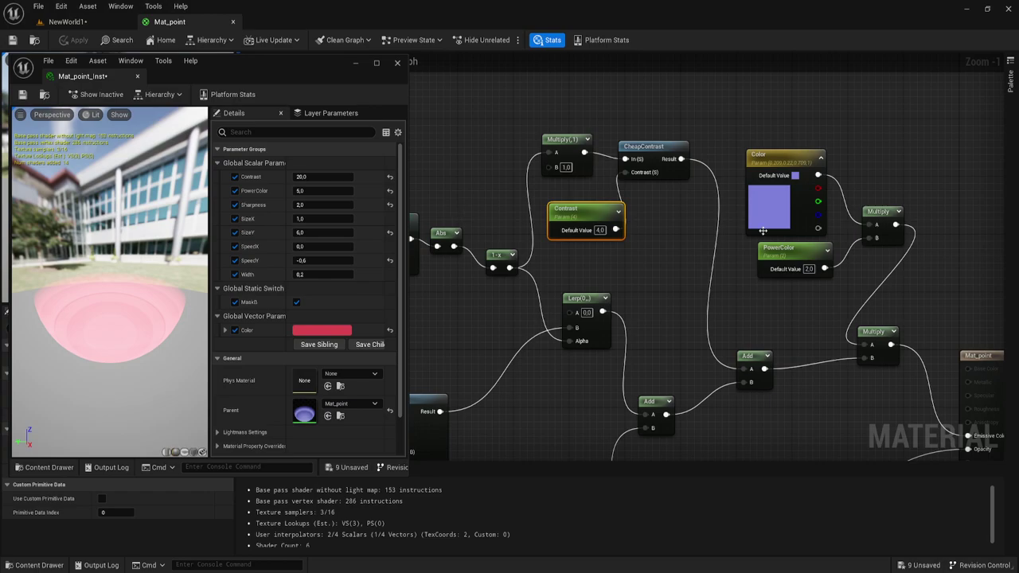
scroll(636, 311, down, 1)
scroll(646, 344, down, 1)
right_drag(646, 344, 718, 237)
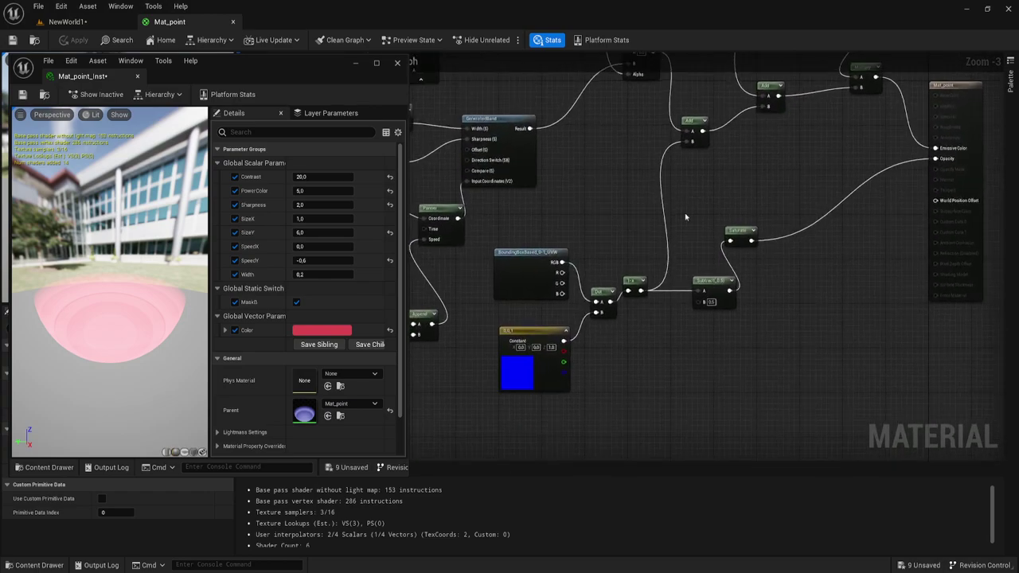
scroll(719, 237, up, 3)
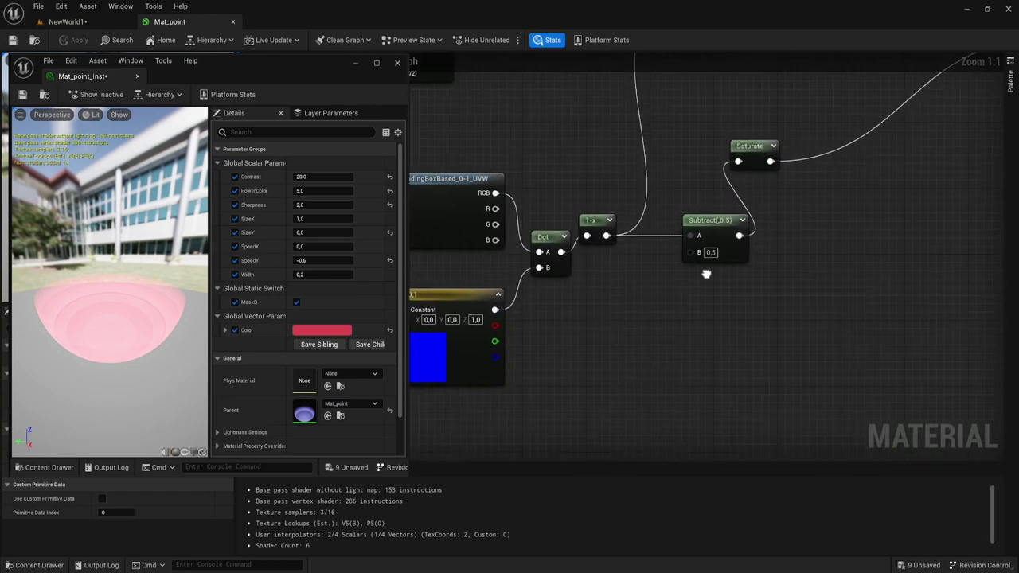
drag(692, 251, 655, 336)
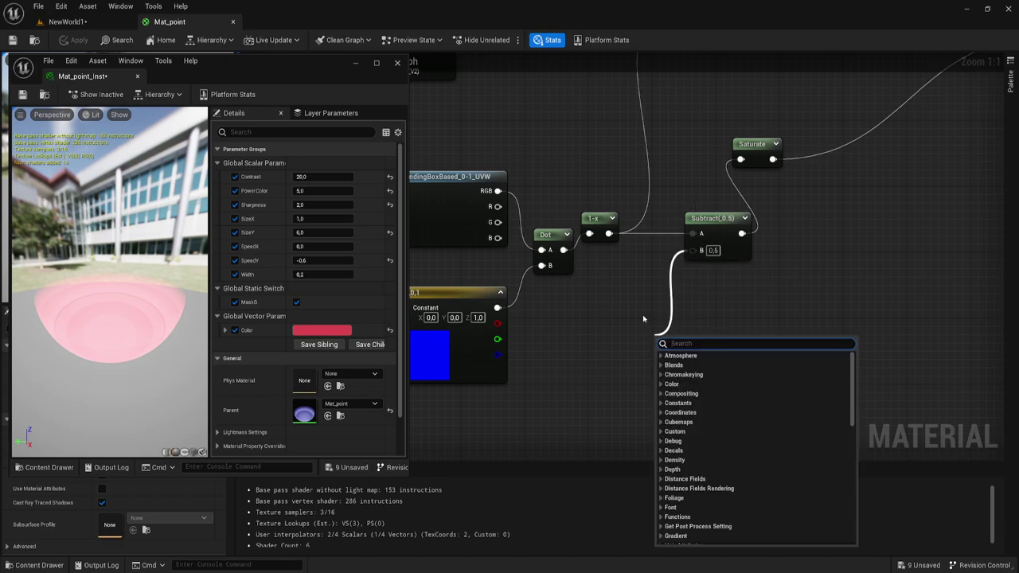
click(631, 311)
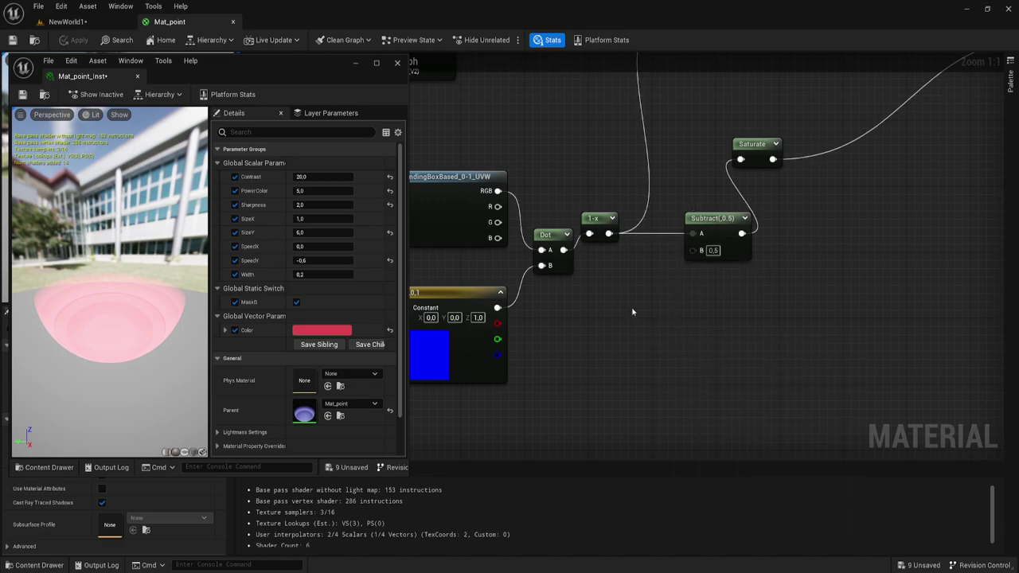
mouse_move(693, 251)
mouse_down()
mouse_move(650, 311)
mouse_move(594, 319)
mouse_up()
click(630, 310)
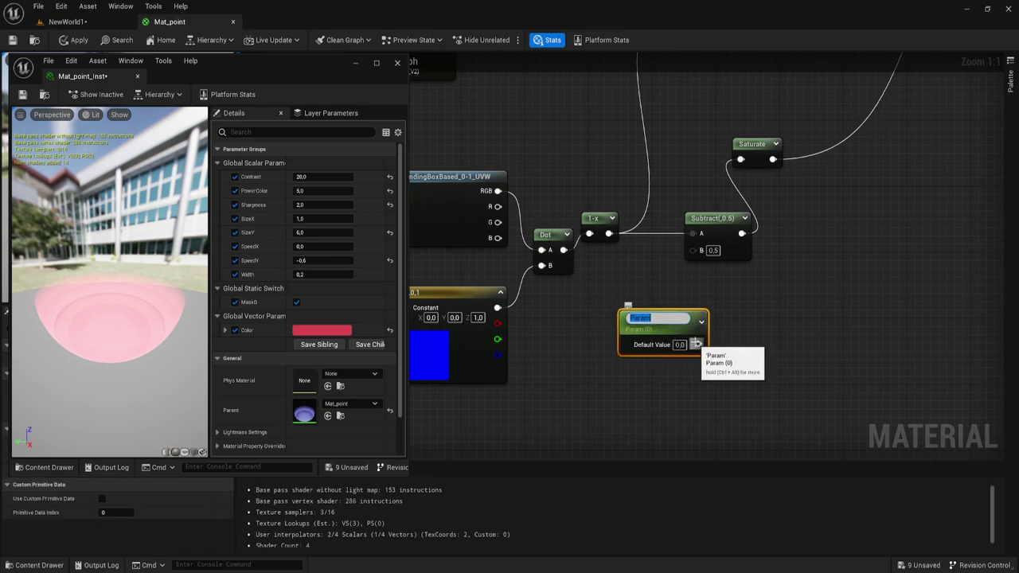
key(BackSpace)
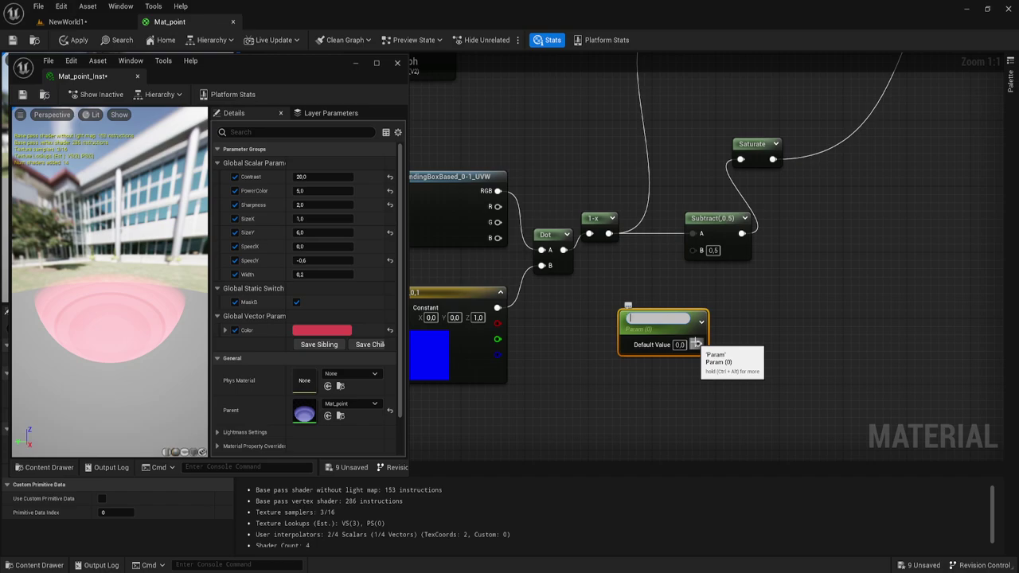
text(HHHHHHHHHHHight)
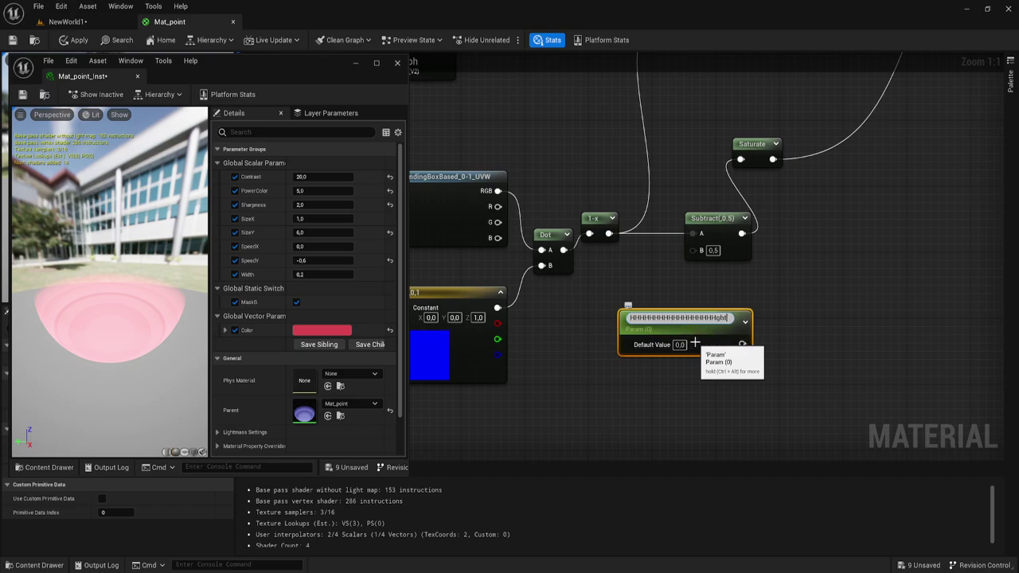
key(ctrl+a)
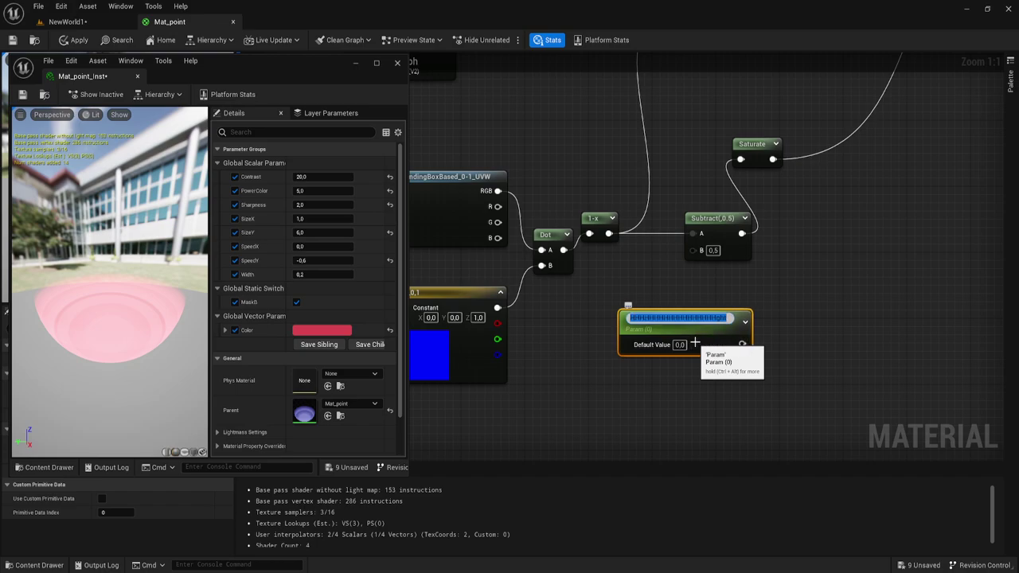
text(HeightColor)
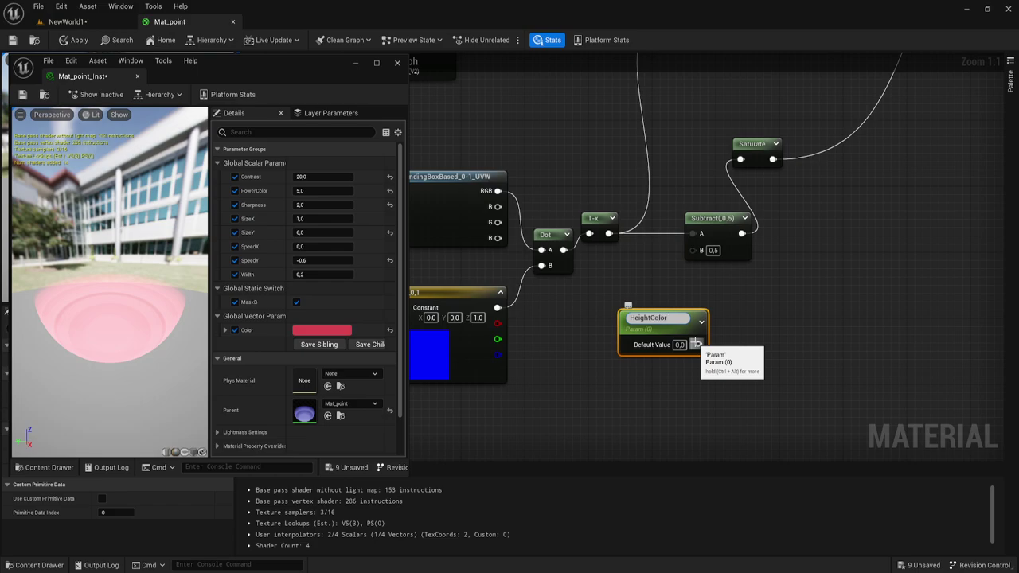
key(Return)
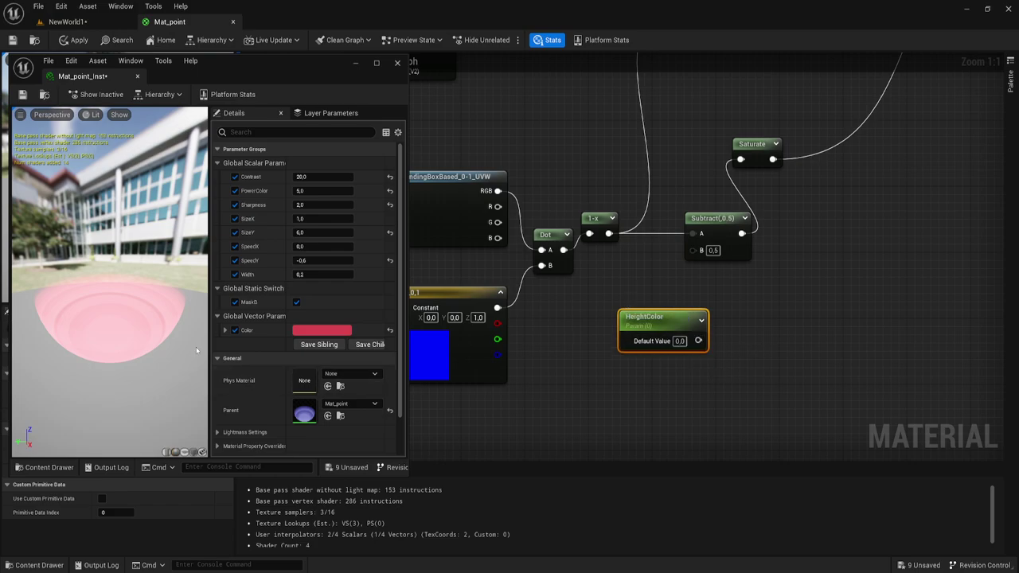
Connect HeightColor to Subtract's B with a default of 0.3, then apply and save Mat_point
click(185, 452)
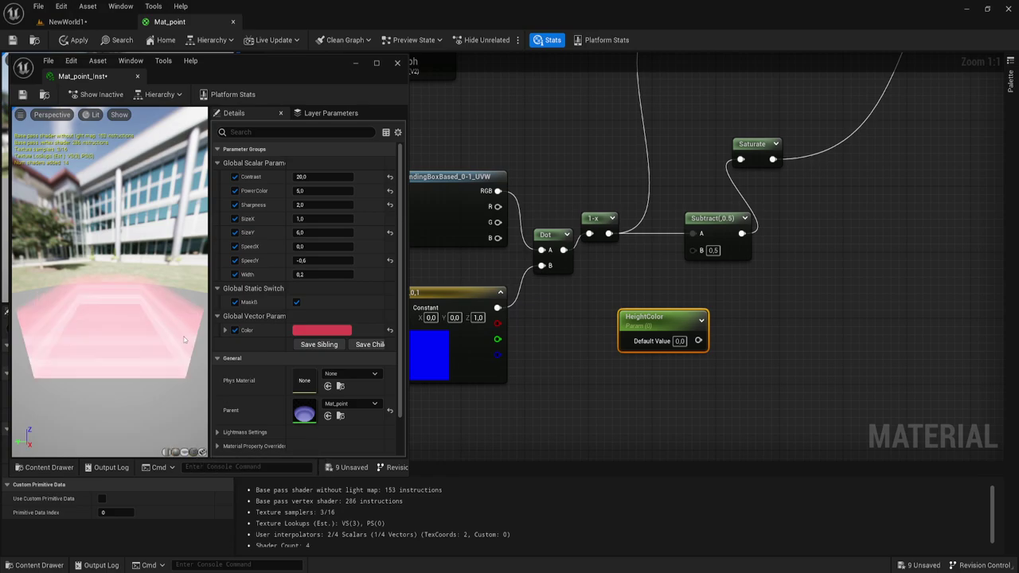
drag(698, 341, 692, 249)
click(678, 340)
text(0,3)
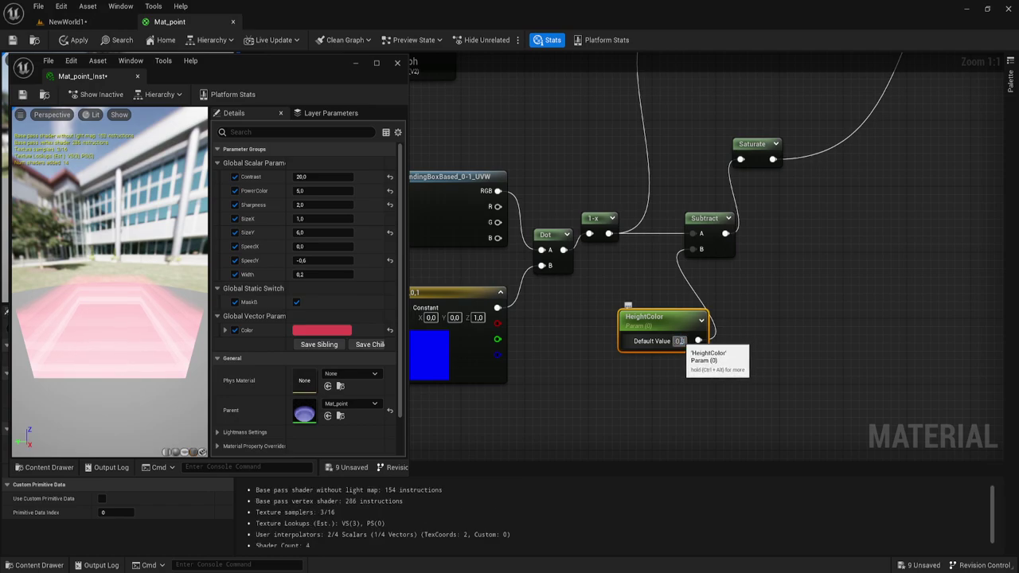
key(Return)
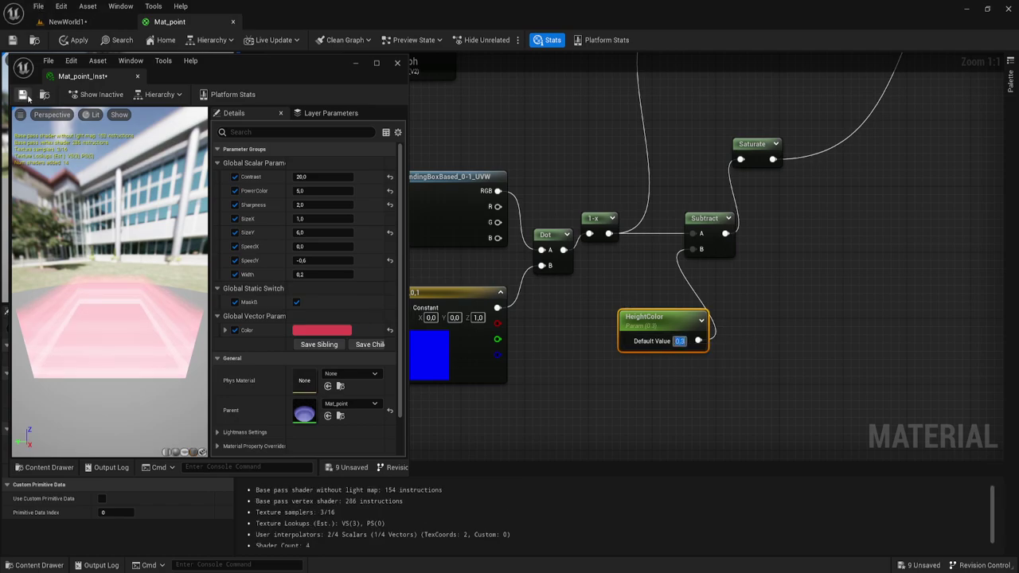
click(25, 95)
click(72, 41)
click(13, 40)
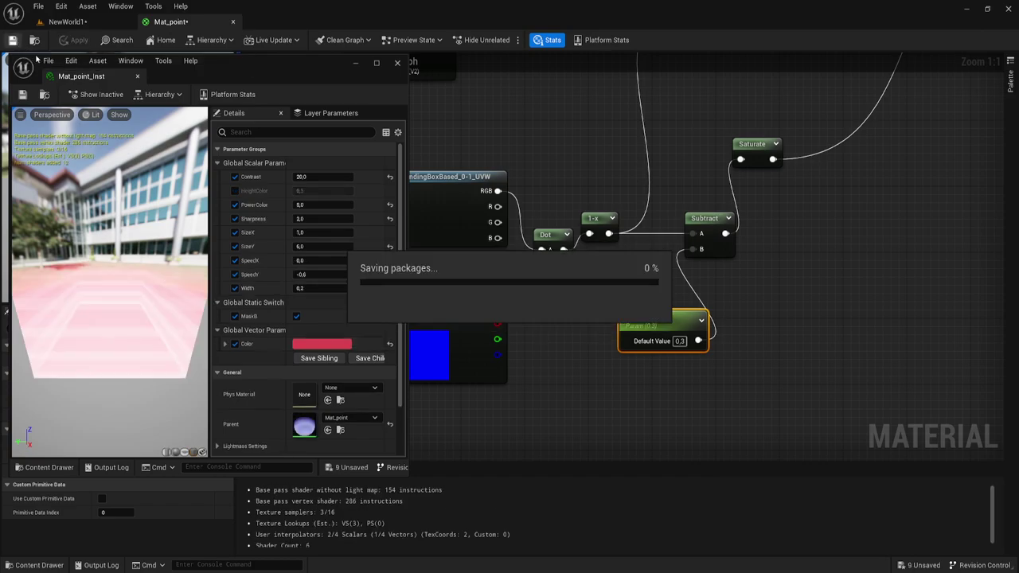
Back in NewWorld1, override HeightColor in Mat_point_Inst and set it to 0.1656
click(68, 21)
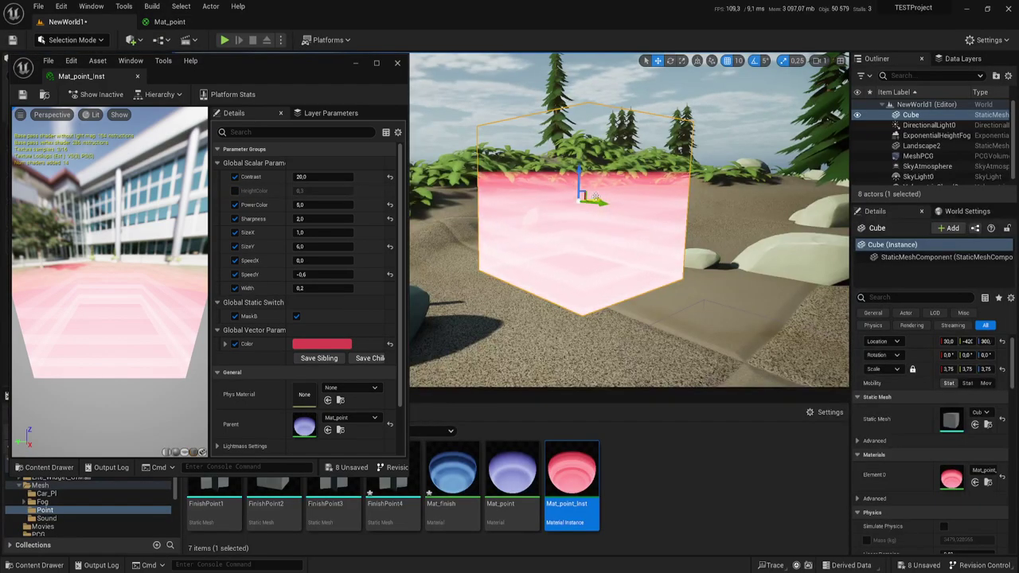
click(235, 191)
drag(323, 191, 286, 191)
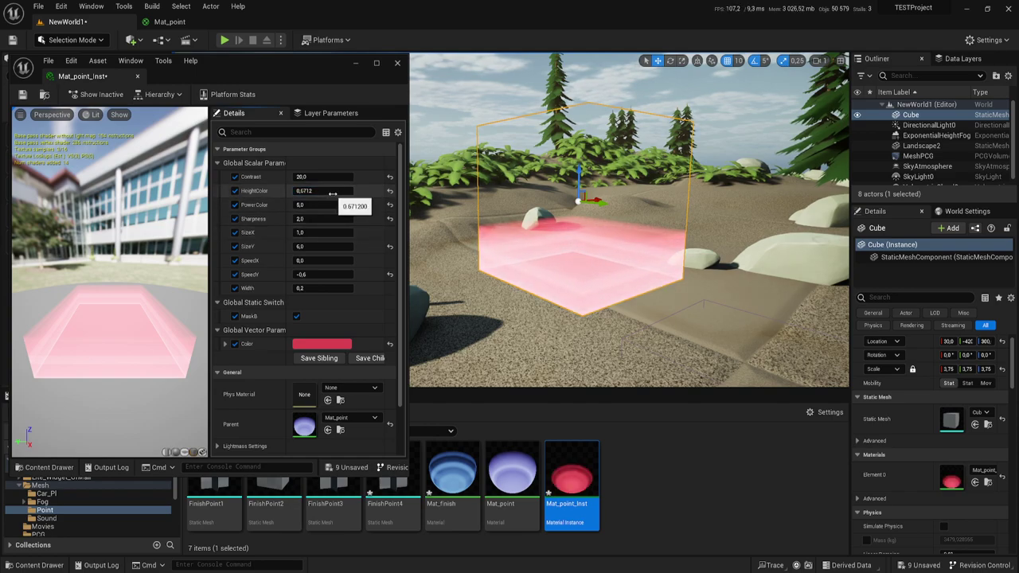
mouse_move(322, 190)
mouse_down()
mouse_move(565, 230)
mouse_move(549, 263)
mouse_up()
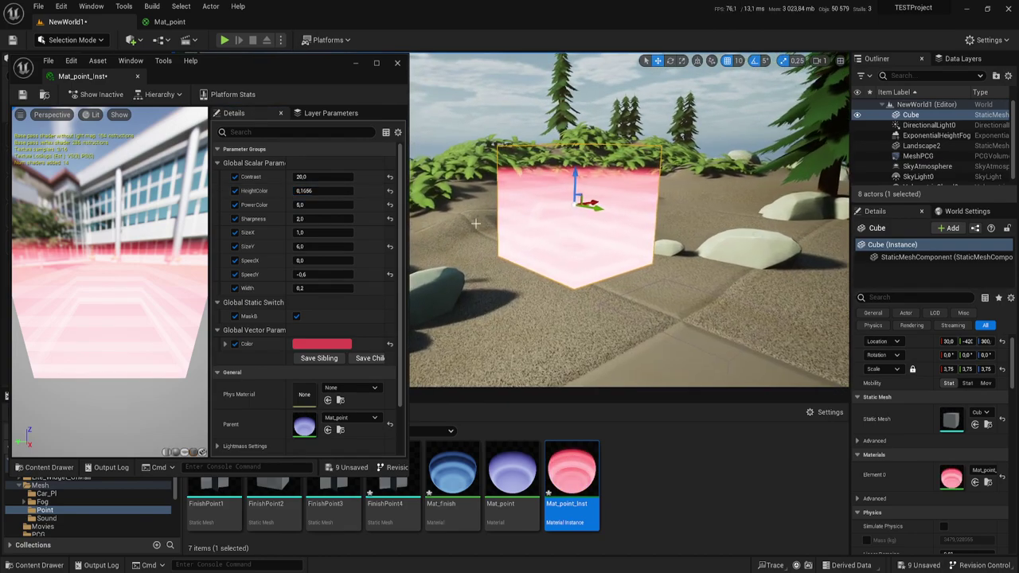
Set PowerColor to 1.0 and lower Contrast to about 2.38
click(315, 205)
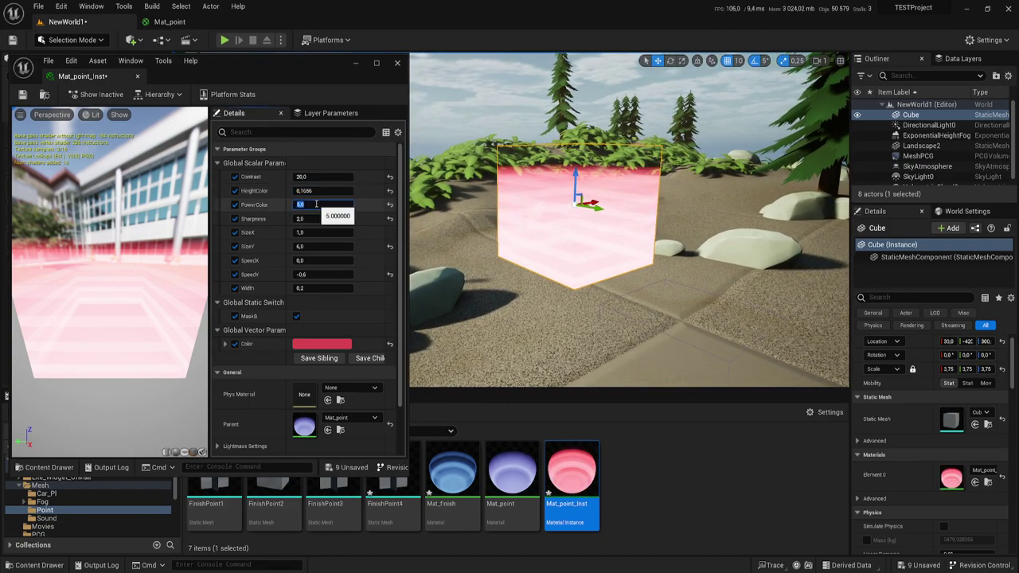
text(1)
key(Return)
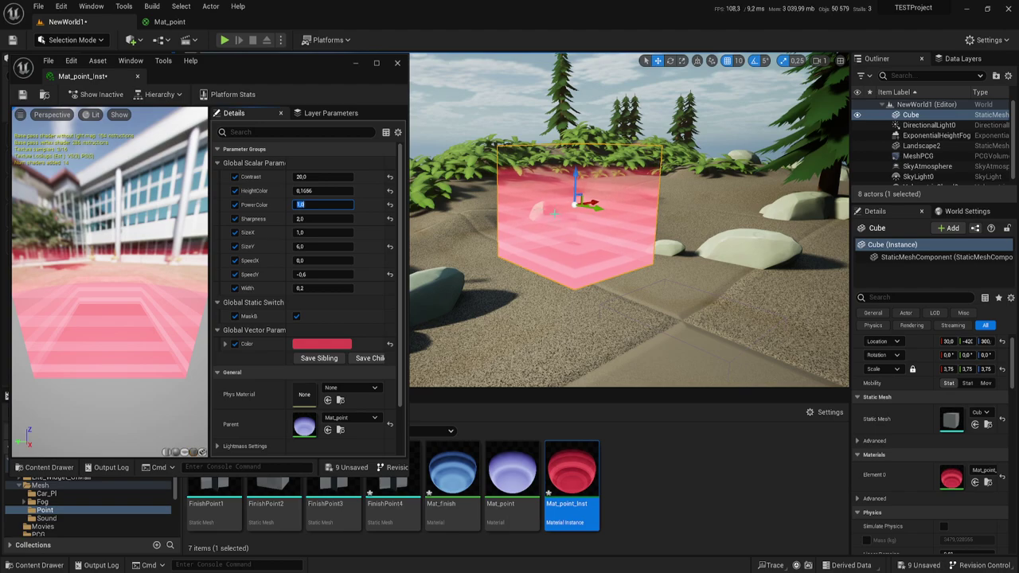
mouse_move(326, 178)
mouse_down()
mouse_move(351, 178)
mouse_move(307, 178)
mouse_move(320, 177)
mouse_up()
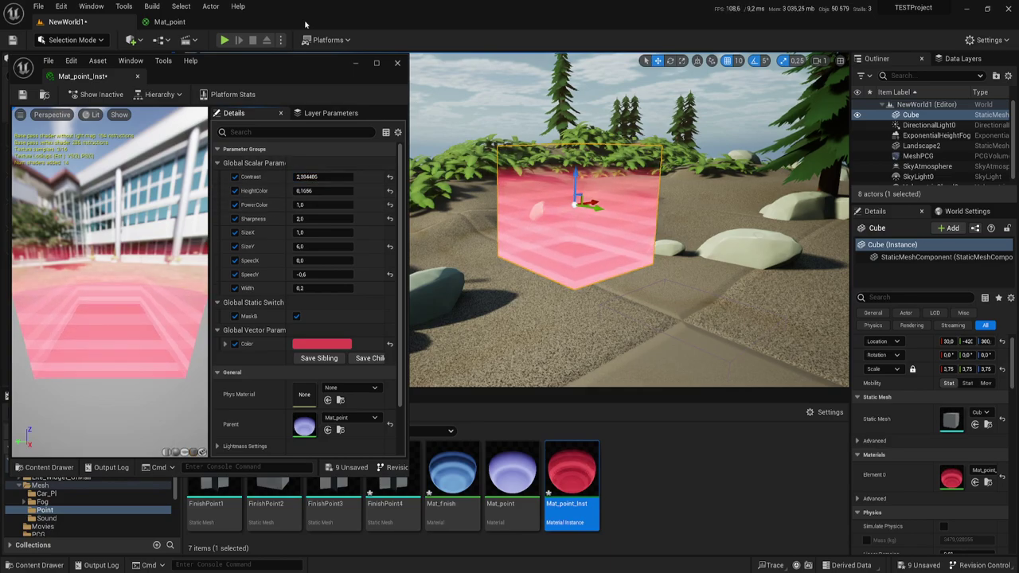
Change the Multiply node feeding CheapContrast to B = -1, then apply and save Mat_point
click(199, 23)
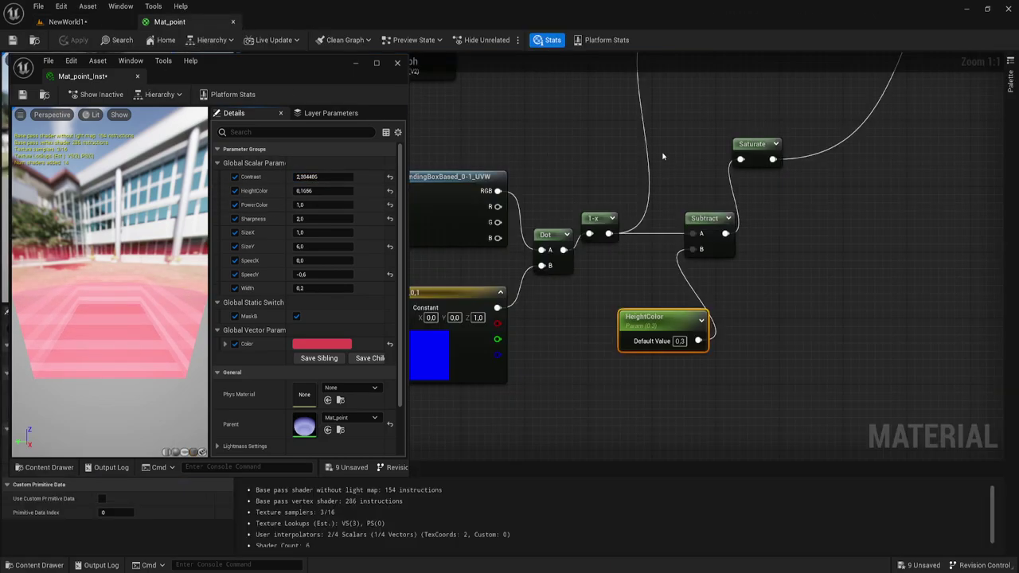
scroll(662, 156, down, 3)
scroll(662, 221, up, 2)
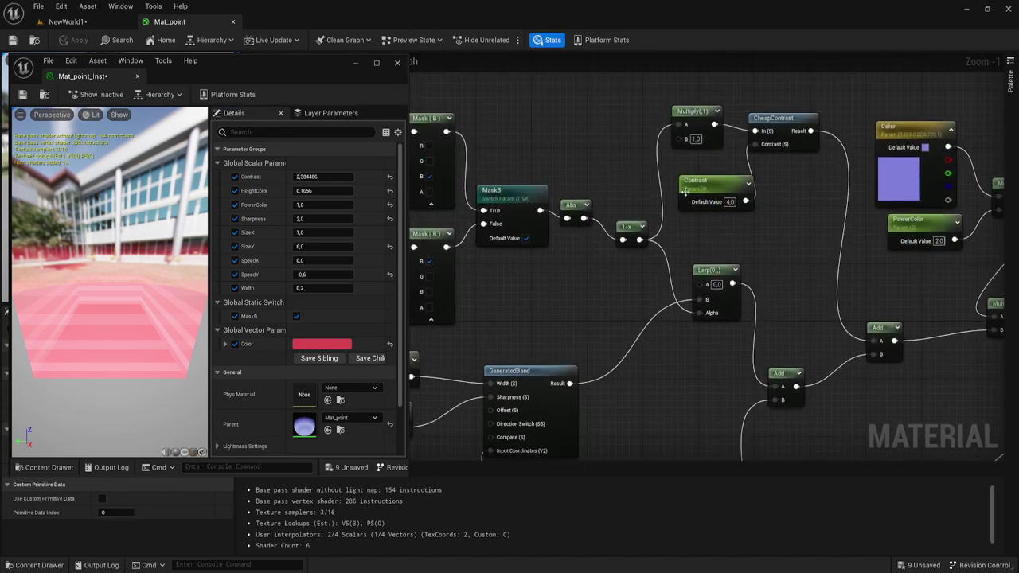
scroll(706, 283, up, 2)
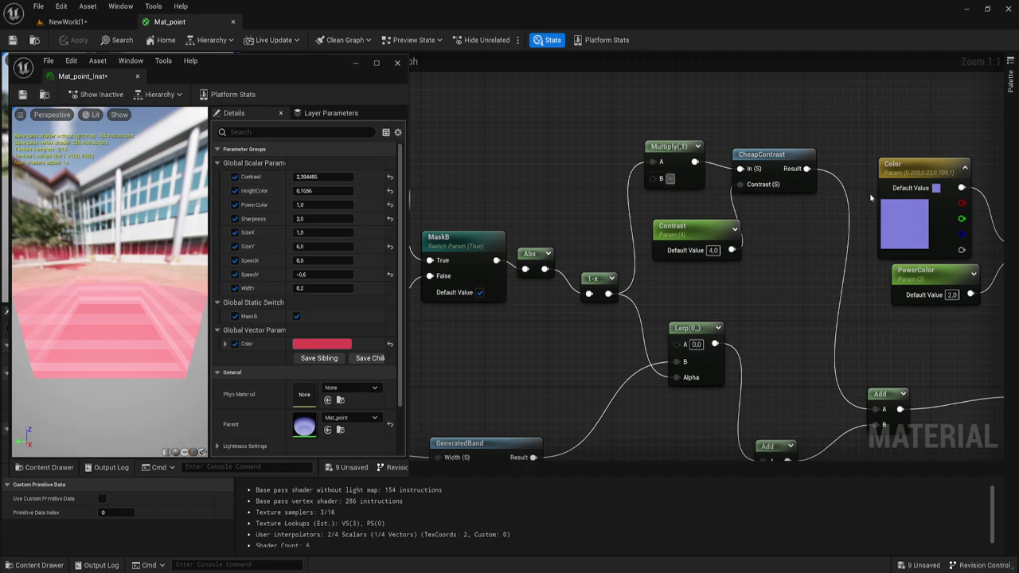
text(1)
key(Return)
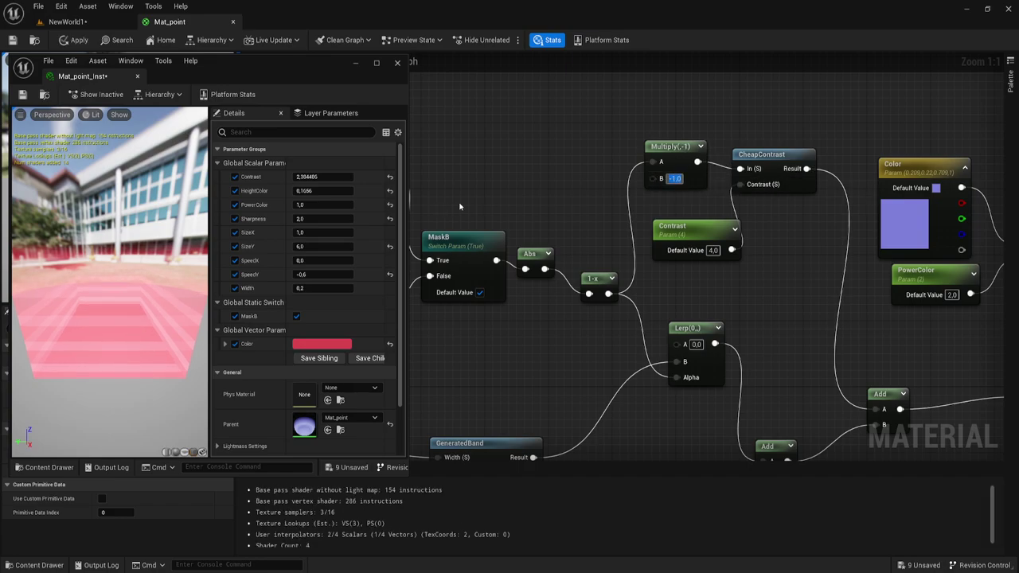
click(64, 39)
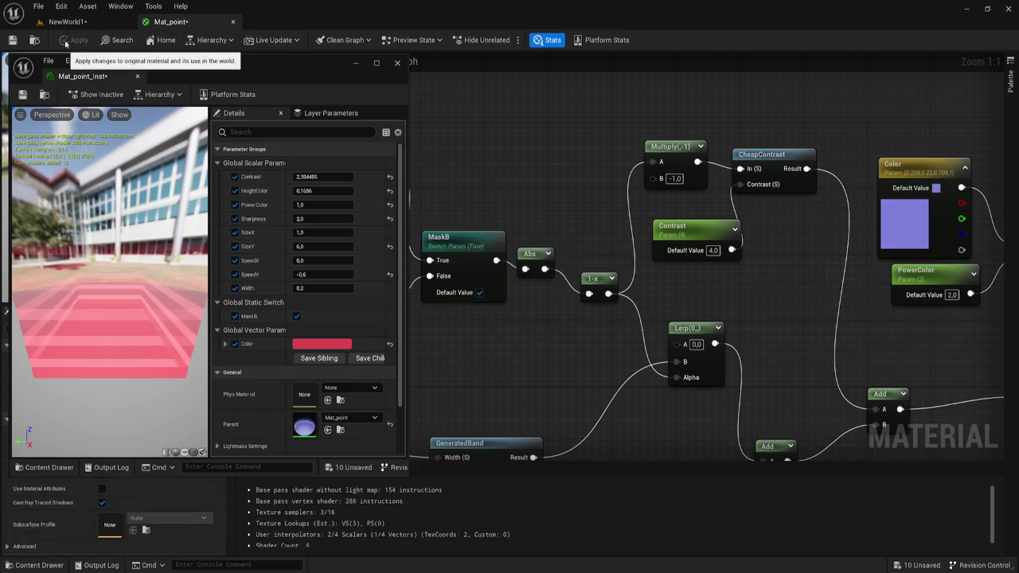
click(12, 40)
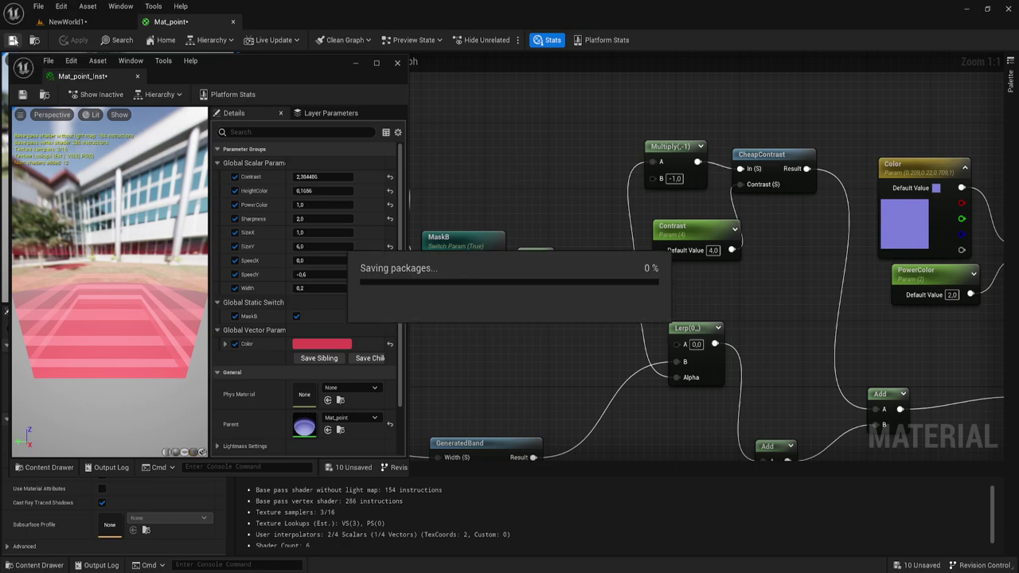
In NewWorld1, fine-tune Mat_point_Inst's Contrast down to about 0.71
click(82, 23)
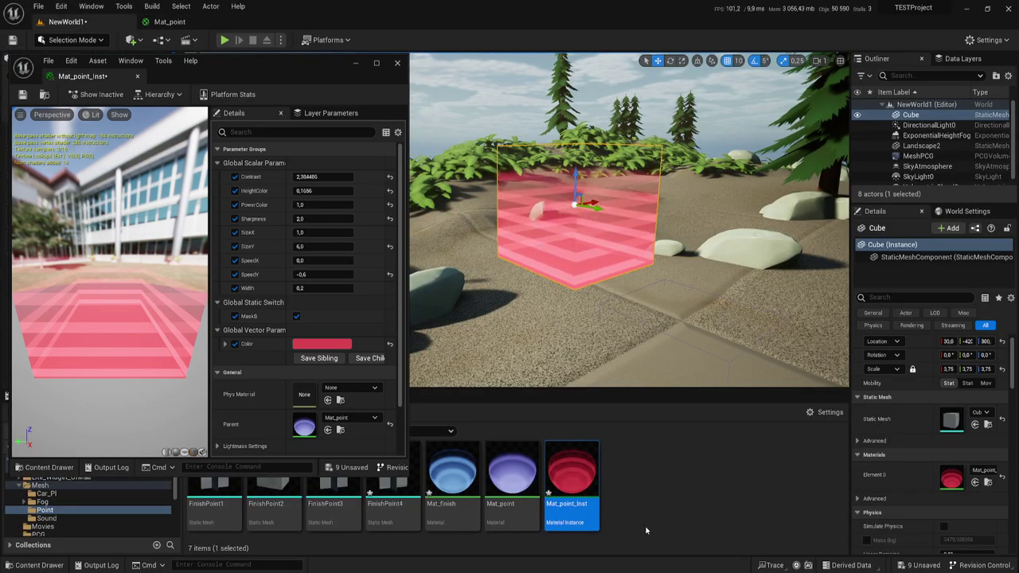
mouse_move(322, 177)
mouse_down()
mouse_move(350, 177)
mouse_move(302, 177)
mouse_up()
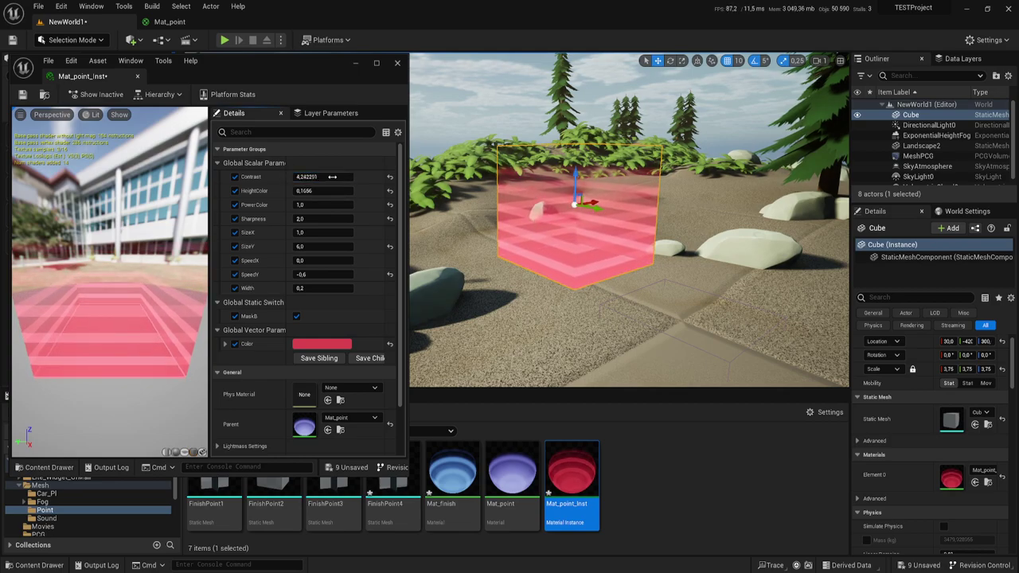
mouse_move(319, 177)
mouse_down()
mouse_move(303, 177)
mouse_move(340, 176)
mouse_up()
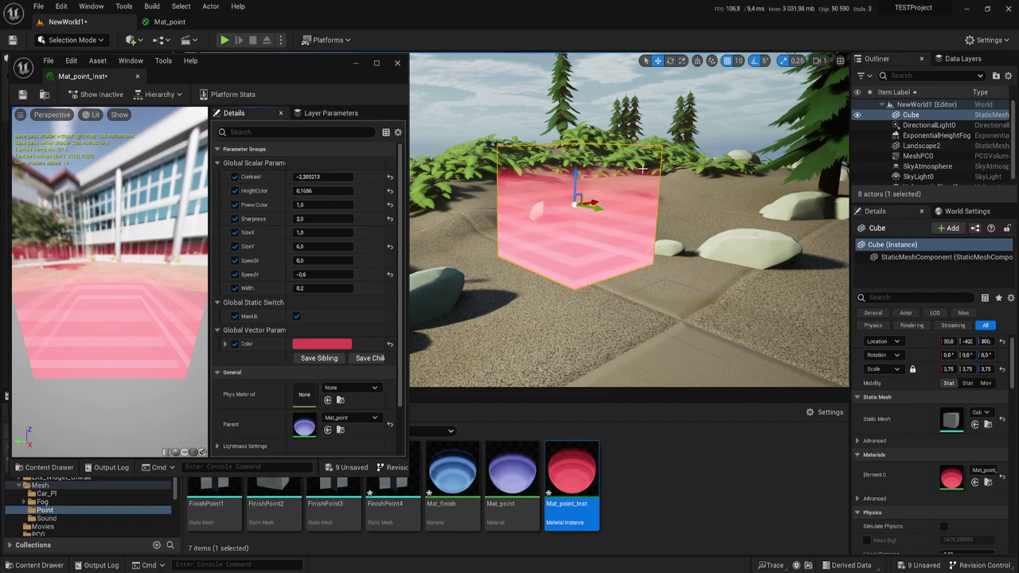
drag(306, 176, 308, 177)
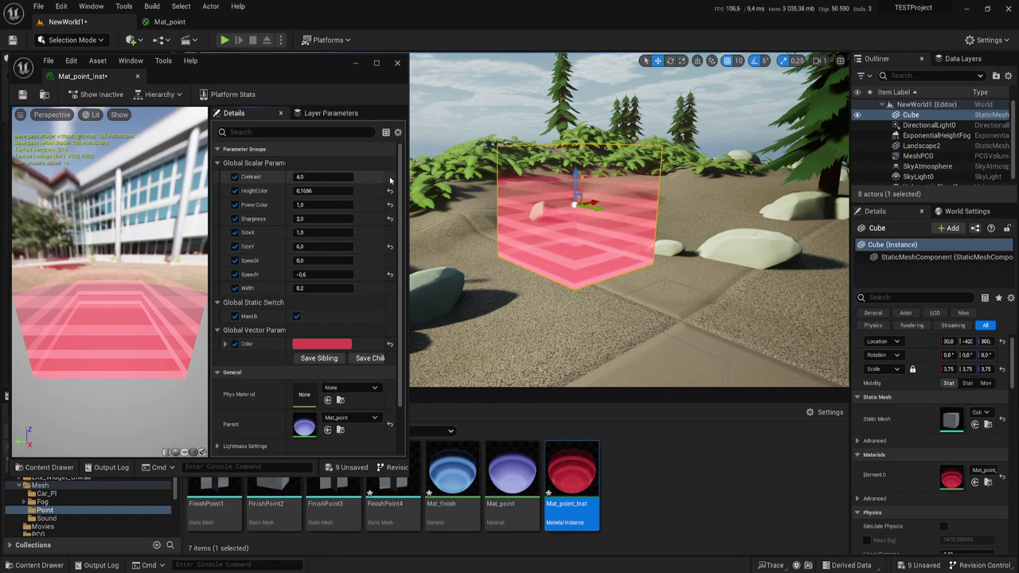
drag(322, 177, 314, 177)
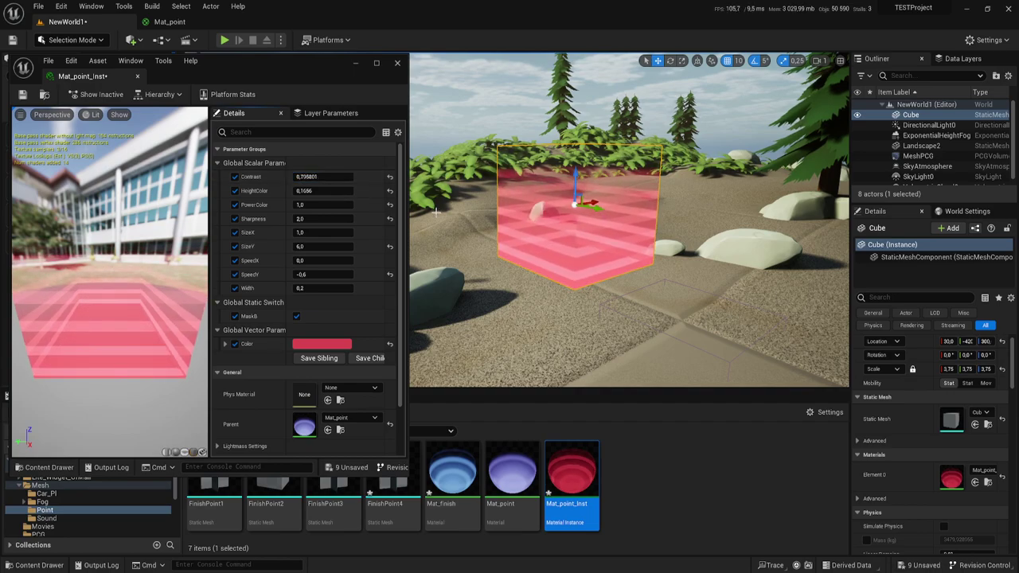
Set the stripe Width to 0.05 and inspect the striped cube up close
drag(318, 288, 311, 288)
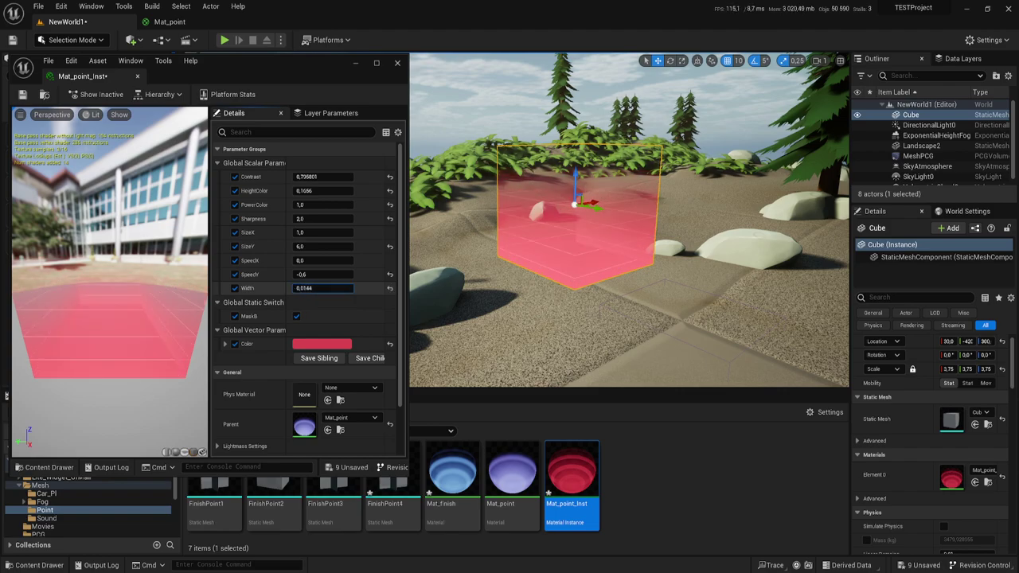
drag(319, 288, 315, 288)
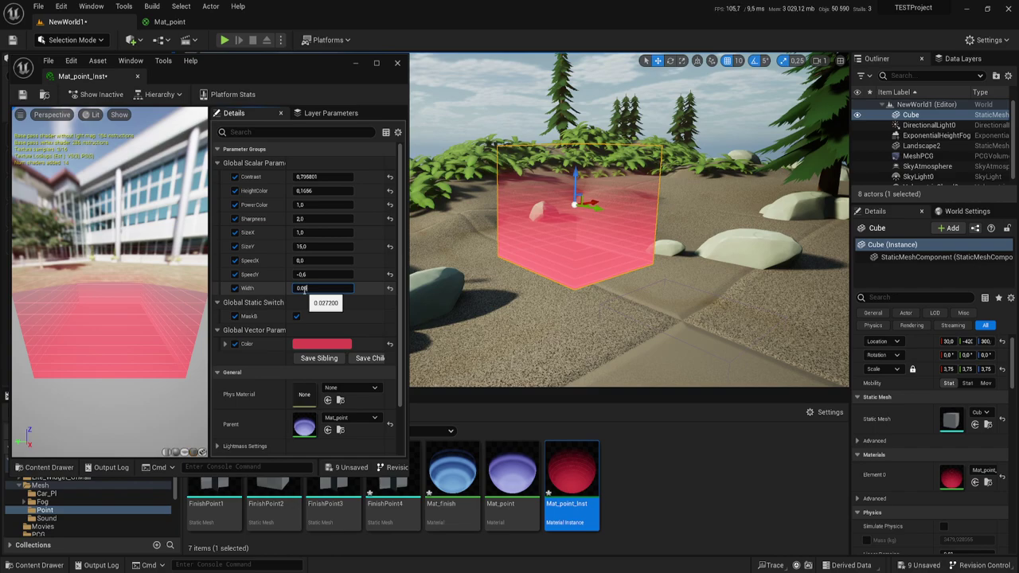
text(5)
key(Return)
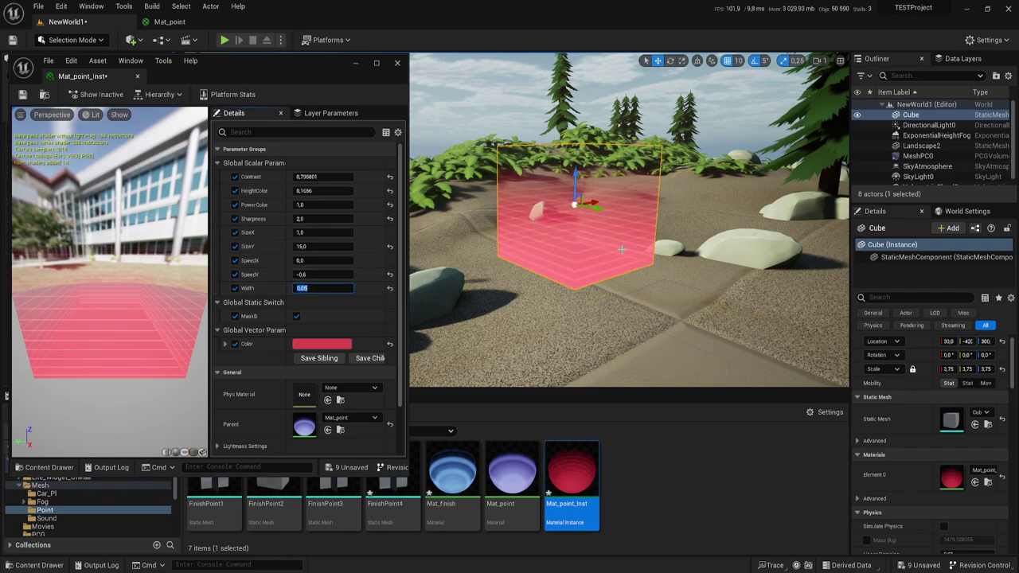
mouse_move(622, 249)
right_down()
mouse_move(606, 187)
mouse_move(546, 179)
right_up()
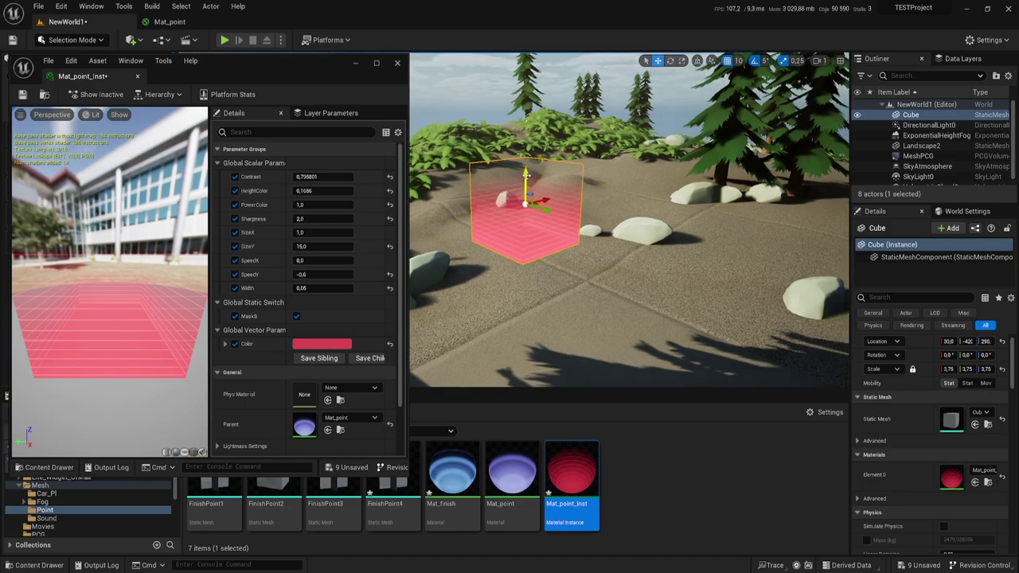
drag(525, 173, 526, 146)
key(ctrl+z)
mouse_move(525, 147)
right_down()
mouse_move(493, 151)
mouse_move(509, 191)
right_up()
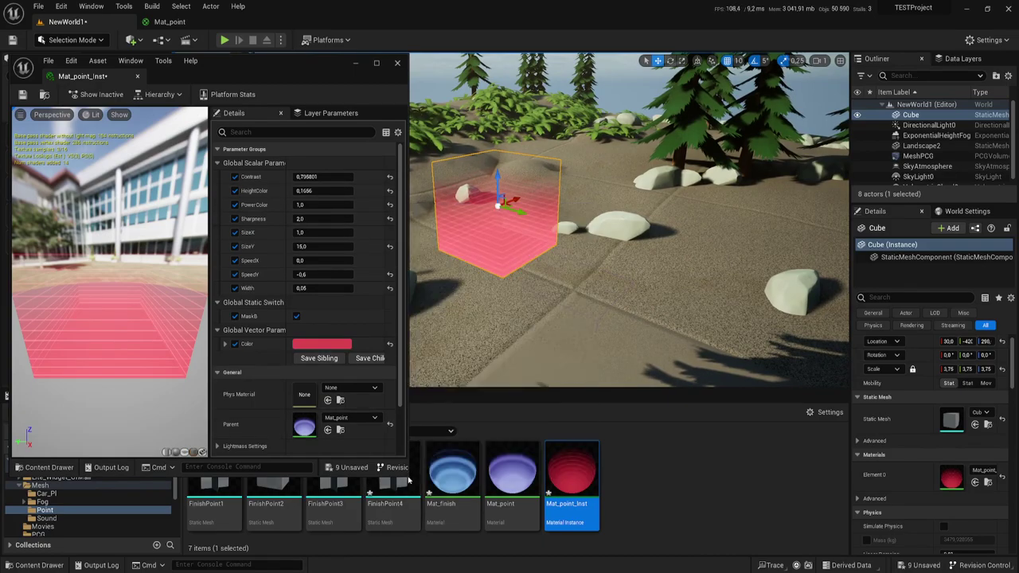
Place the FinishPoint1, FinishPoint3 and FinishPoint4 star meshes in the level
drag(408, 476, 420, 405)
drag(213, 474, 570, 278)
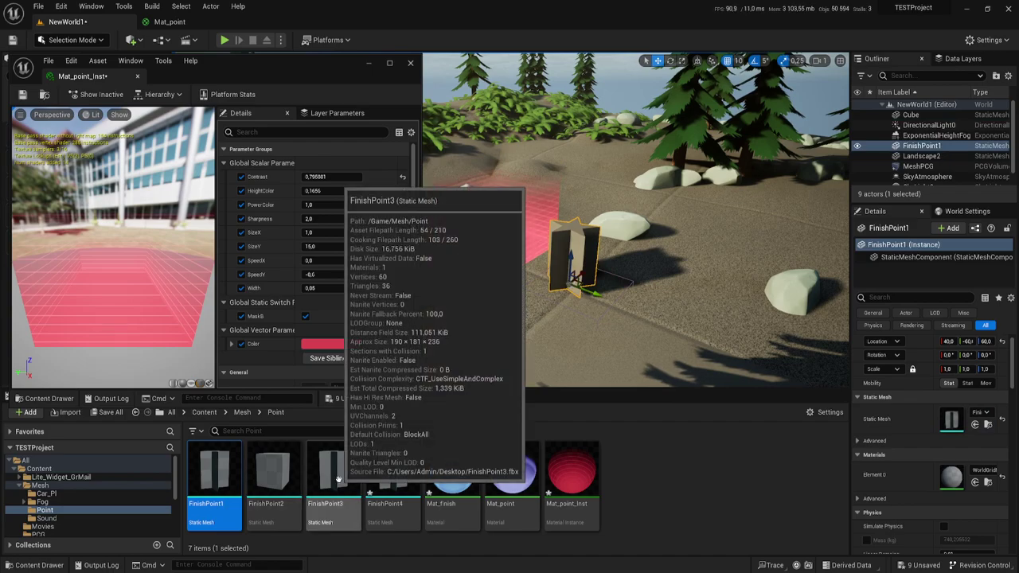
drag(333, 469, 627, 307)
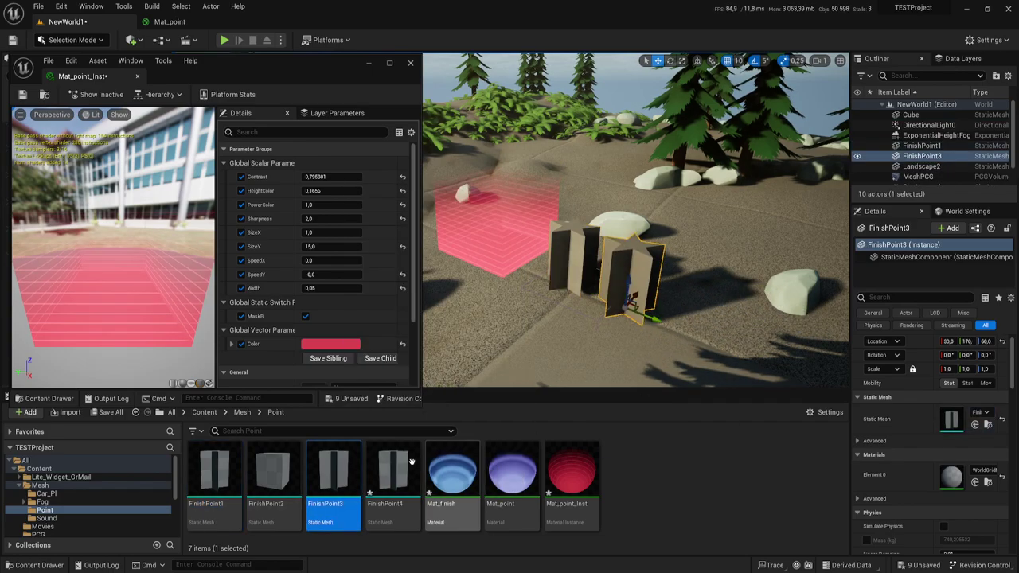
drag(392, 469, 701, 330)
right_drag(701, 319, 637, 302)
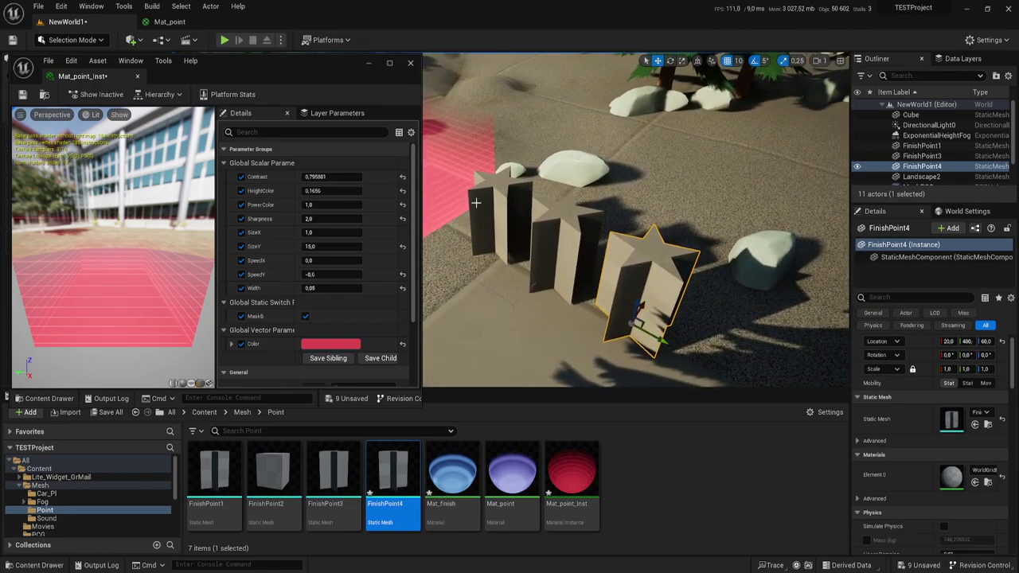
right_drag(564, 303, 558, 295)
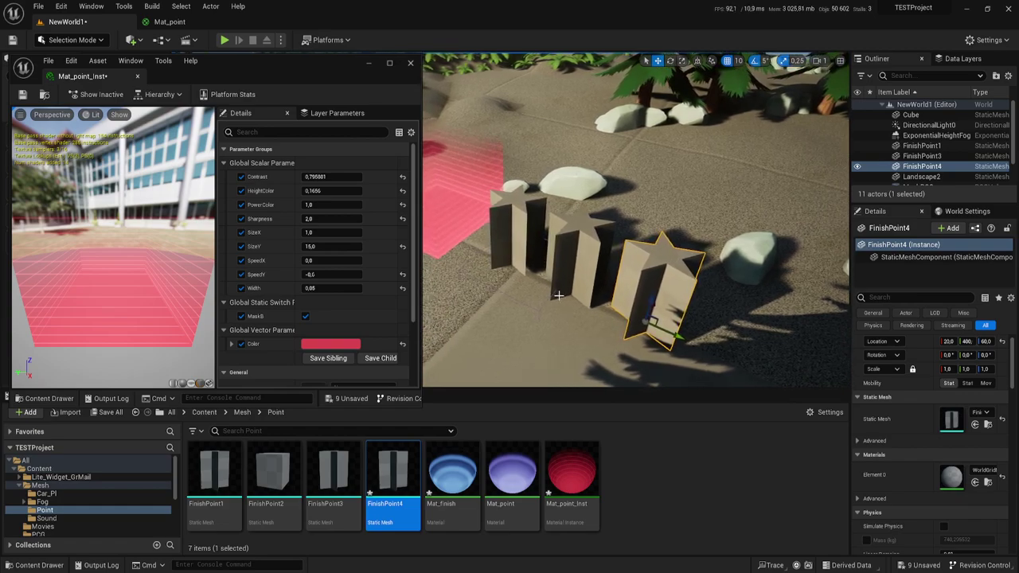
Drop Mat_point_Inst onto the leftmost, middle and FinishPoint4 stars, turning them red
drag(572, 473, 518, 231)
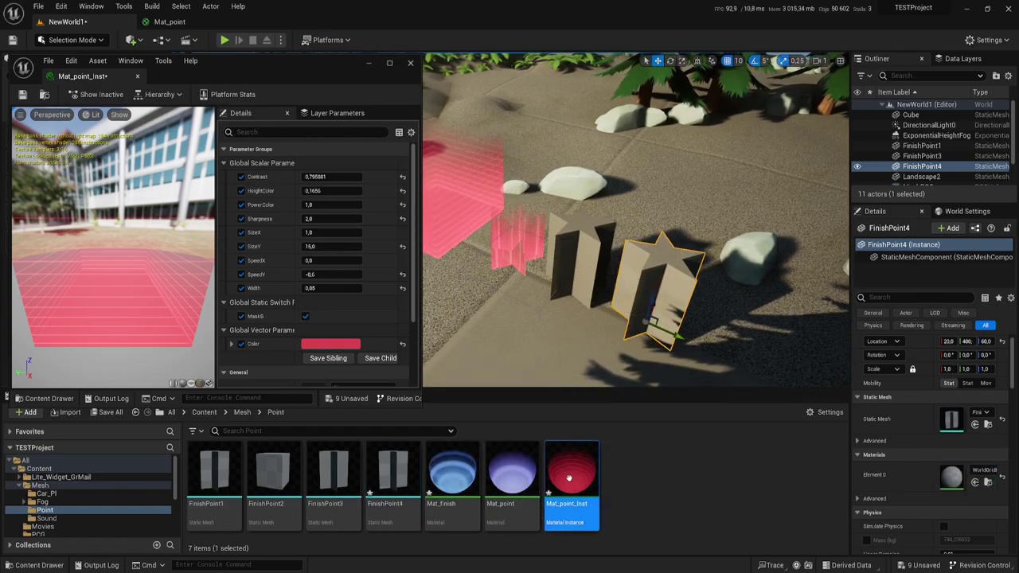
drag(568, 477, 580, 291)
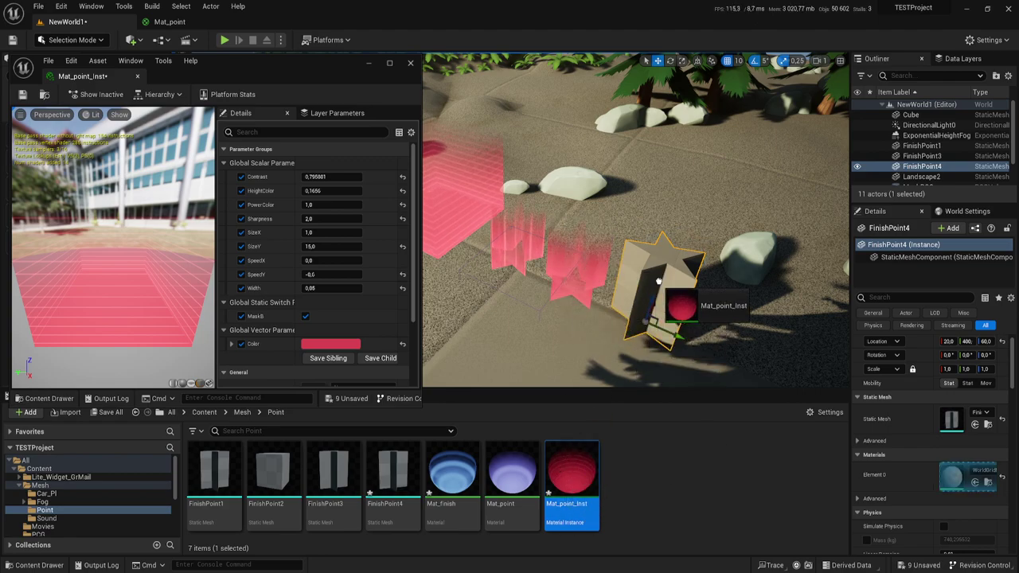
drag(560, 473, 677, 302)
right_drag(653, 291, 661, 287)
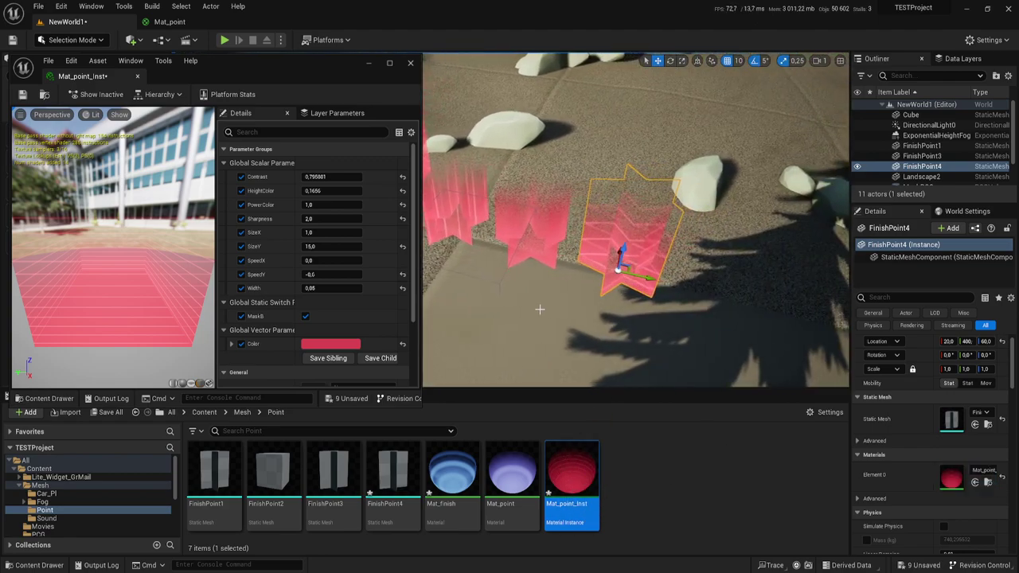
right_drag(525, 211, 531, 207)
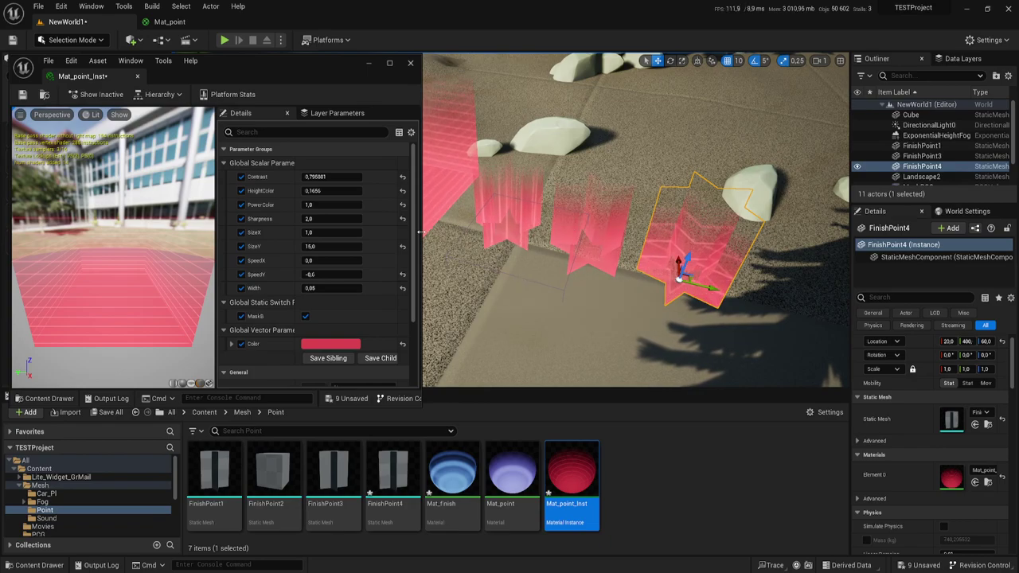
drag(419, 231, 410, 231)
Toggle the MaskB stripe mask off and back on while framing FinishPoint4
click(299, 317)
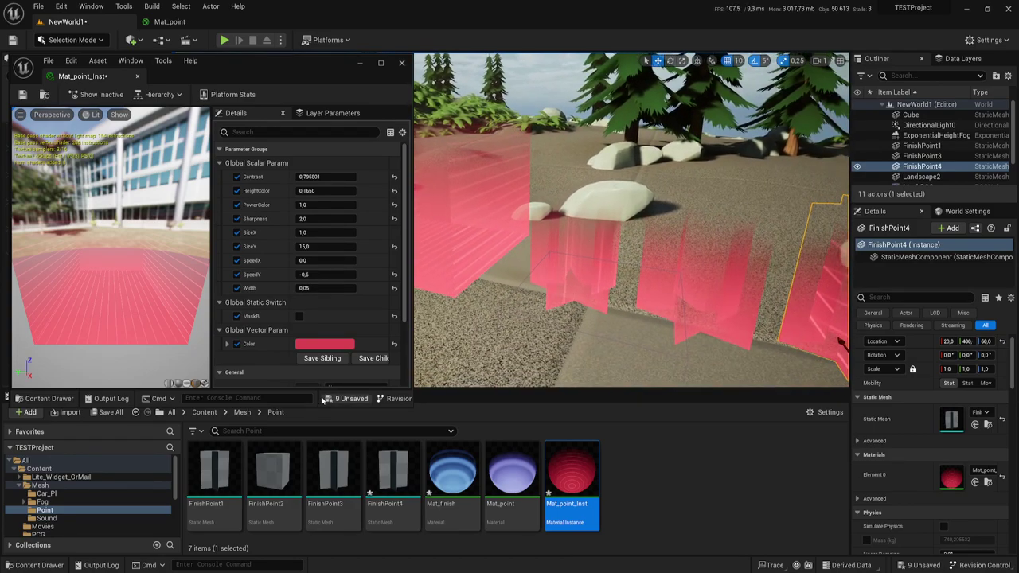
key(f)
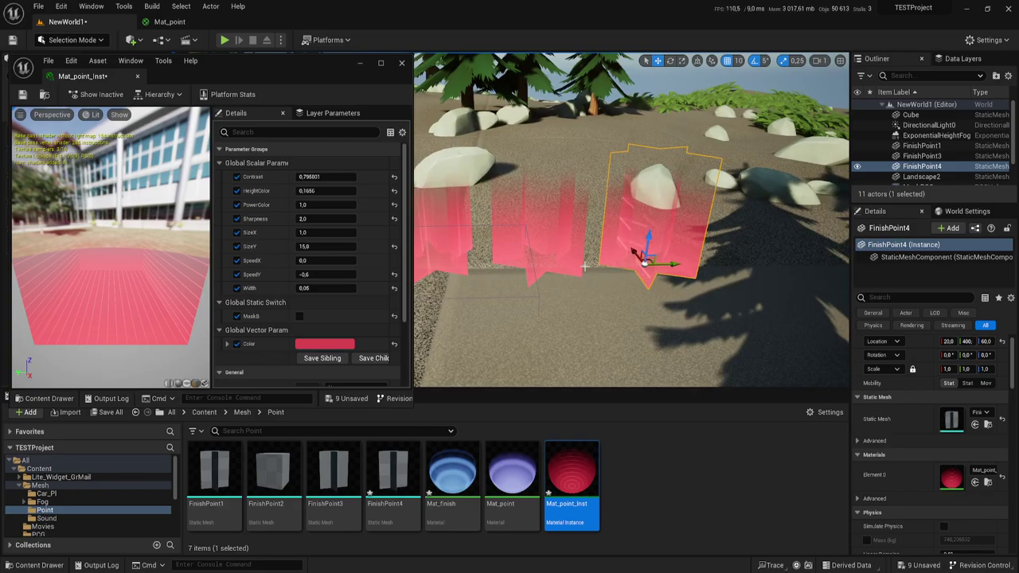
scroll(651, 214, up, 2)
scroll(651, 213, up, 2)
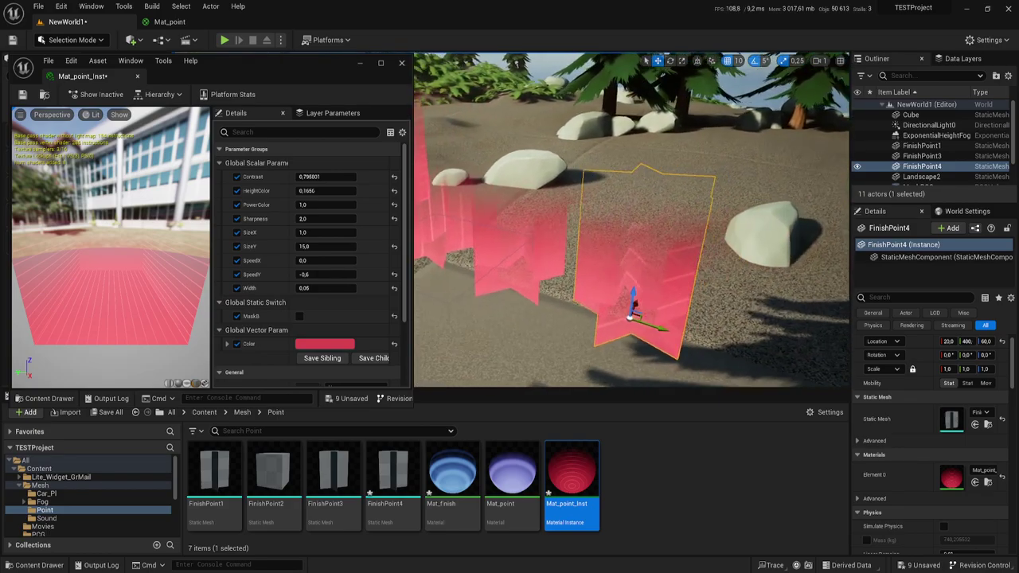
scroll(650, 213, up, 1)
scroll(651, 214, up, 2)
scroll(651, 213, down, 3)
scroll(651, 213, down, 2)
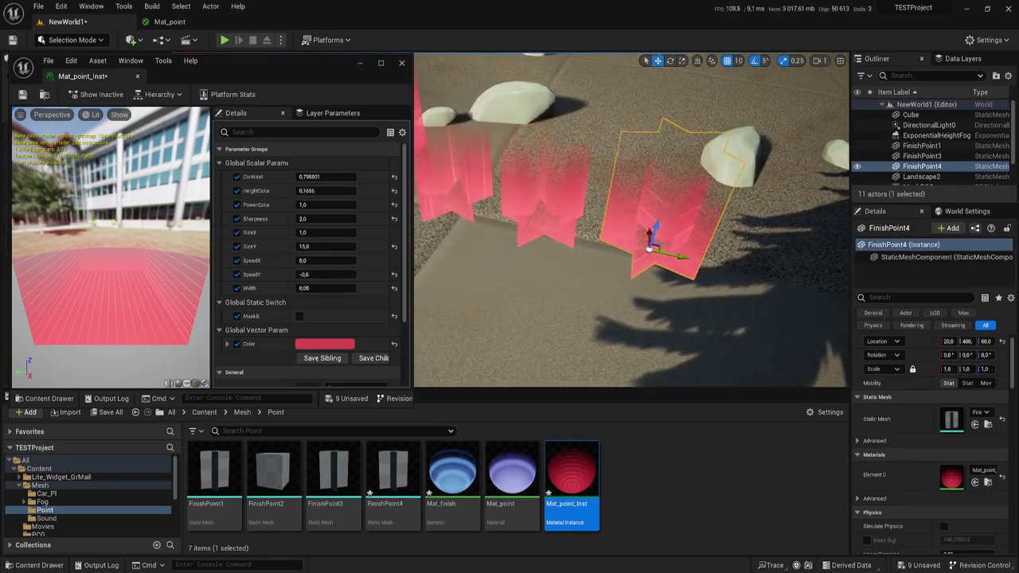
scroll(651, 213, down, 1)
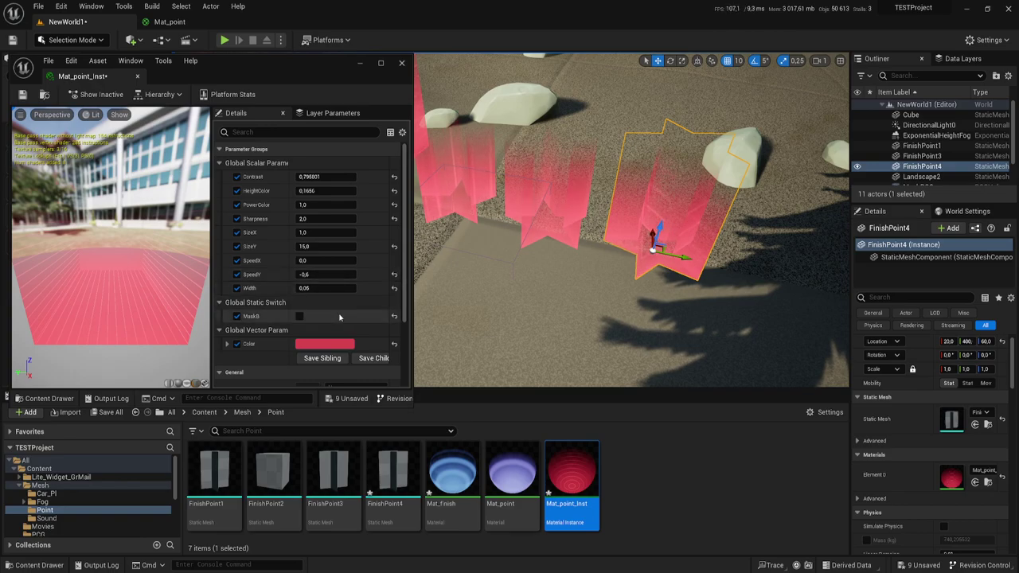
click(299, 316)
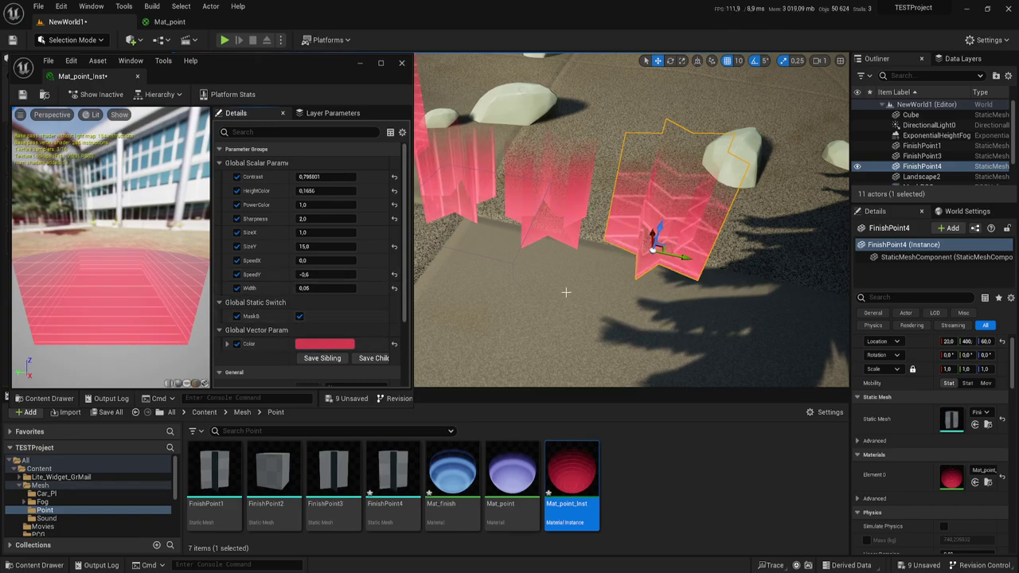
mouse_move(565, 291)
right_down()
mouse_move(526, 286)
mouse_move(557, 287)
right_up()
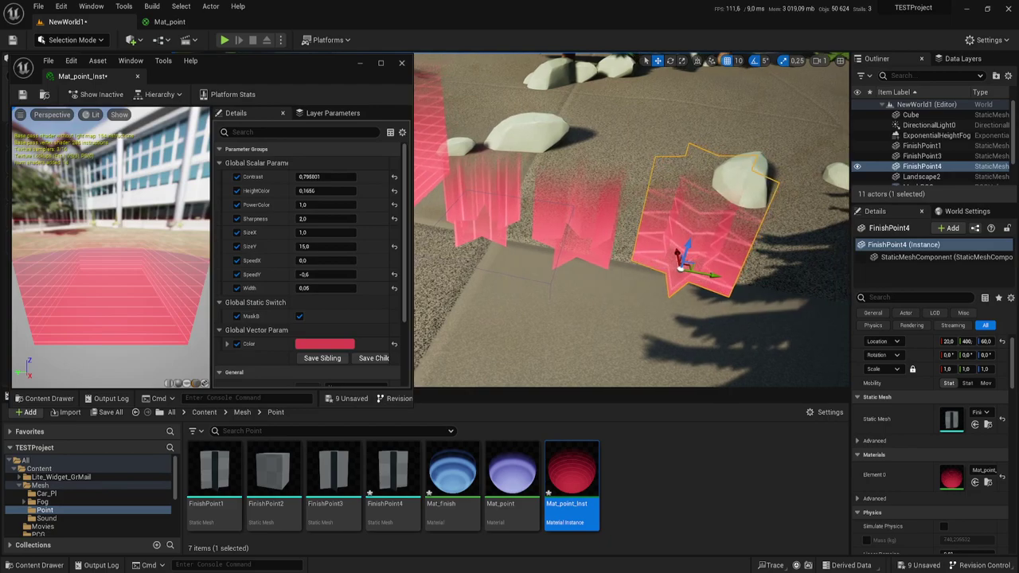
right_drag(484, 305, 487, 279)
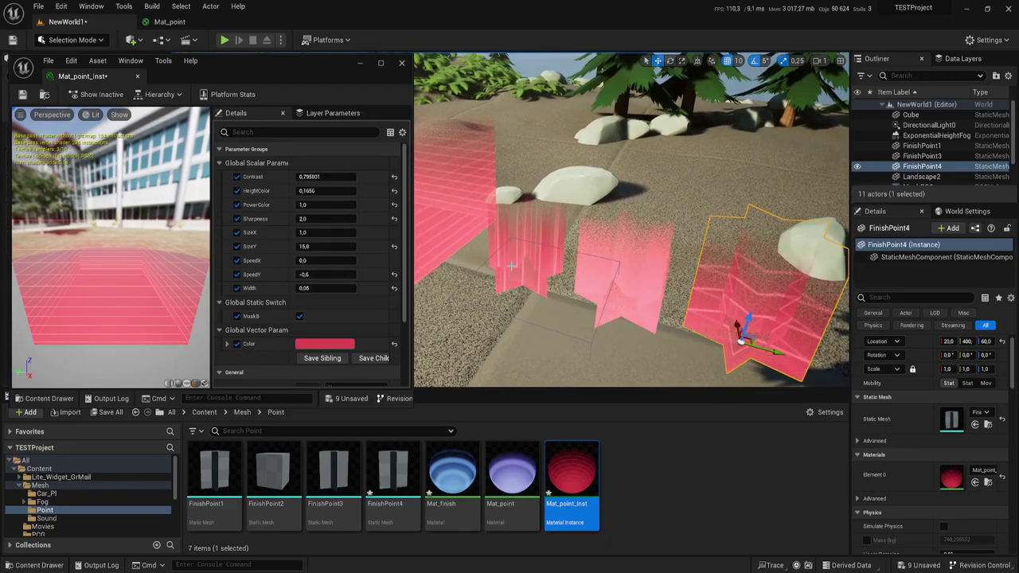
Spread the stars out: FinishPoint1 to X 310, FinishPoint3 to 200, 170, FinishPoint4 to X 200
click(555, 331)
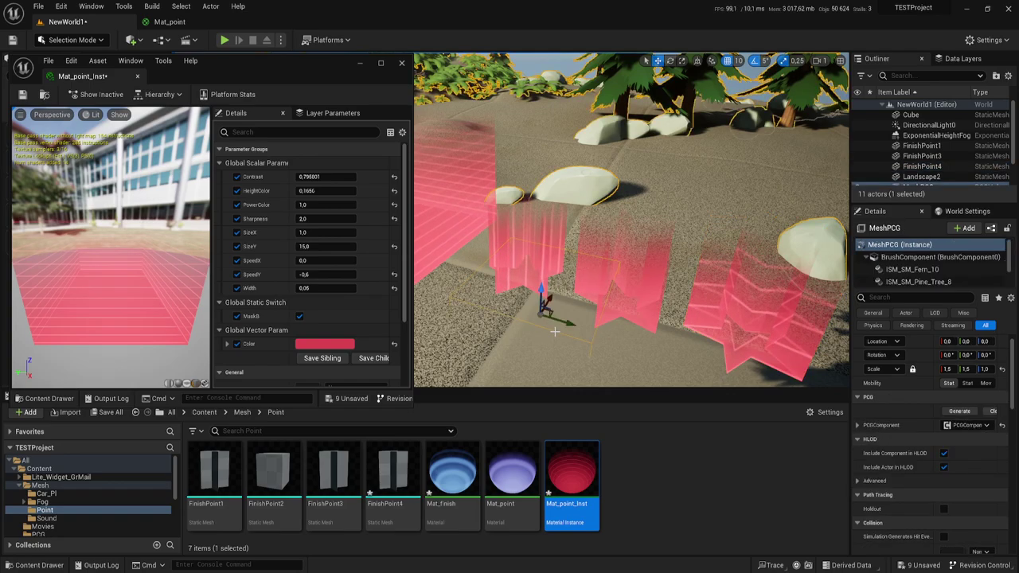
drag(548, 297, 535, 338)
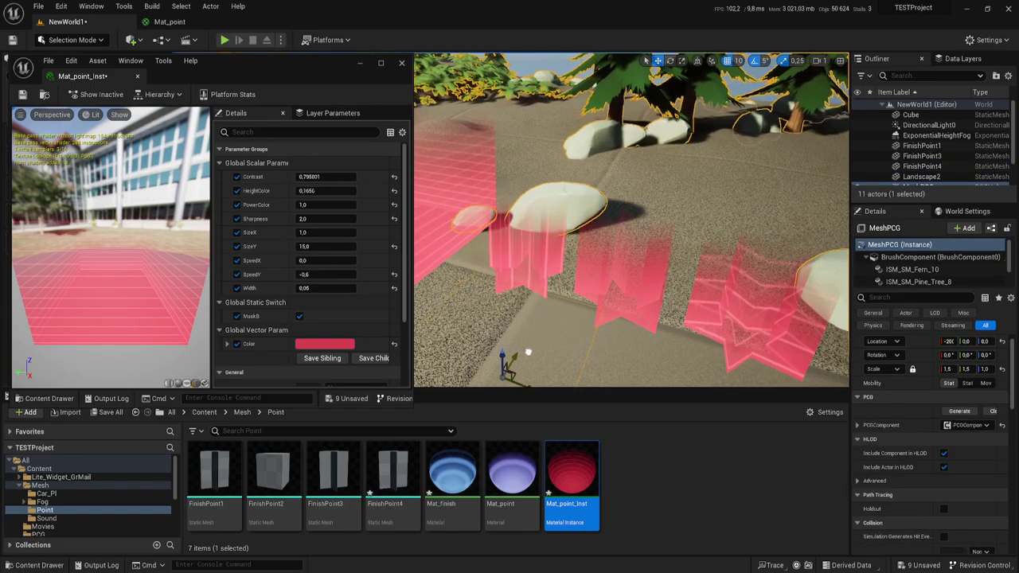
key(ctrl+z)
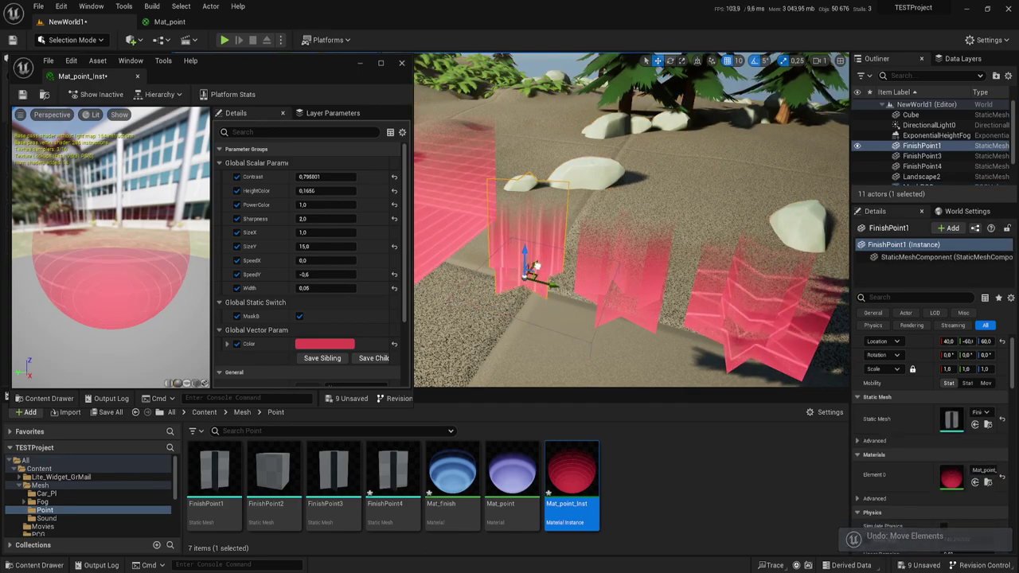
drag(535, 266, 562, 226)
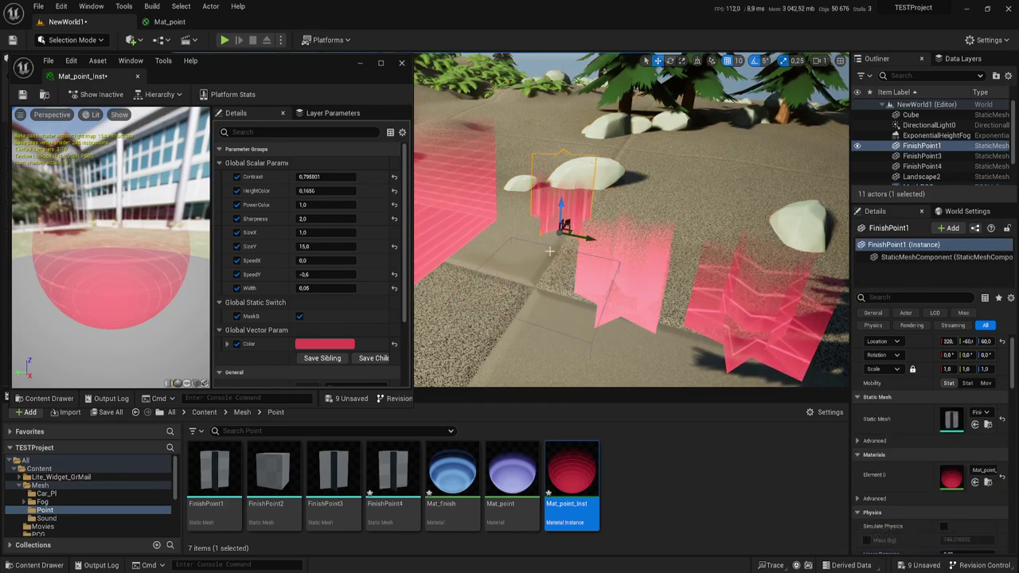
key(g)
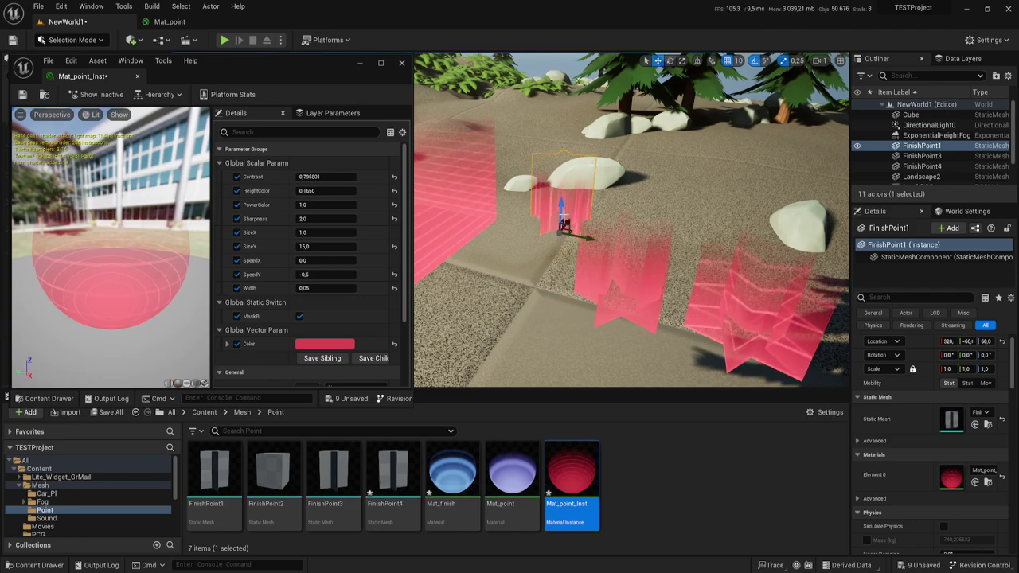
click(654, 294)
drag(629, 306, 654, 269)
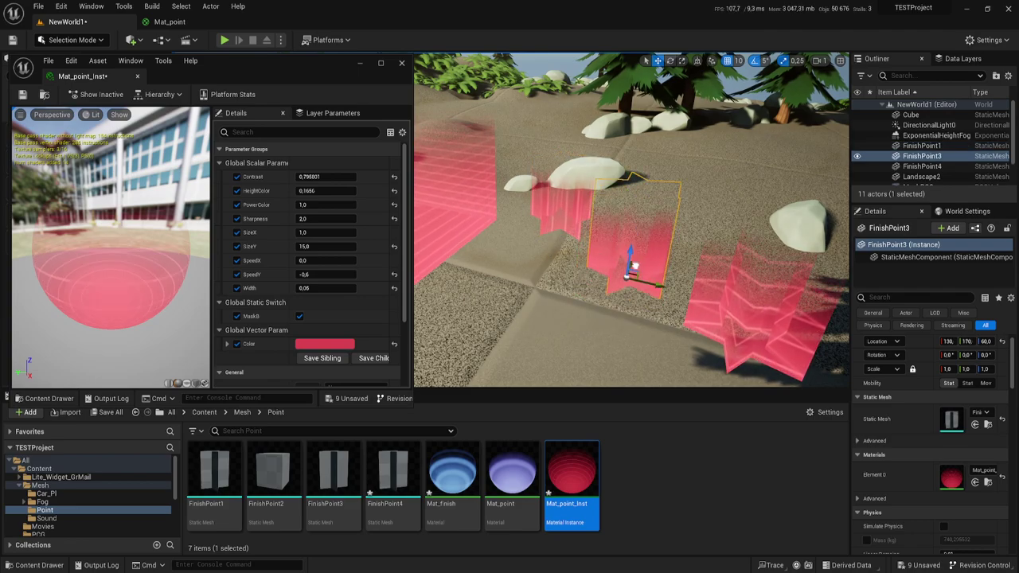
click(744, 320)
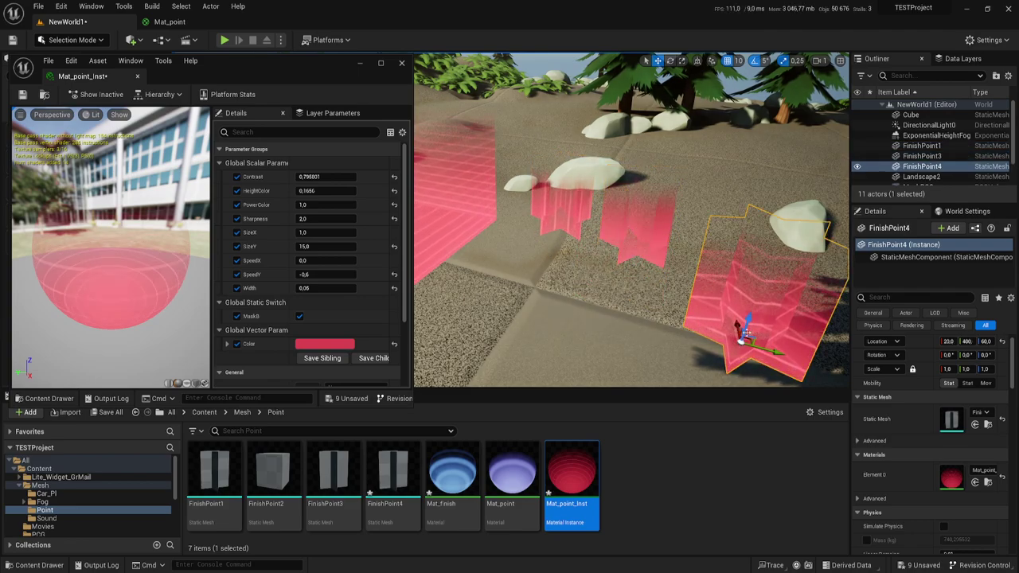
drag(740, 338, 727, 273)
mouse_move(727, 273)
right_down()
mouse_move(640, 294)
mouse_move(640, 262)
right_up()
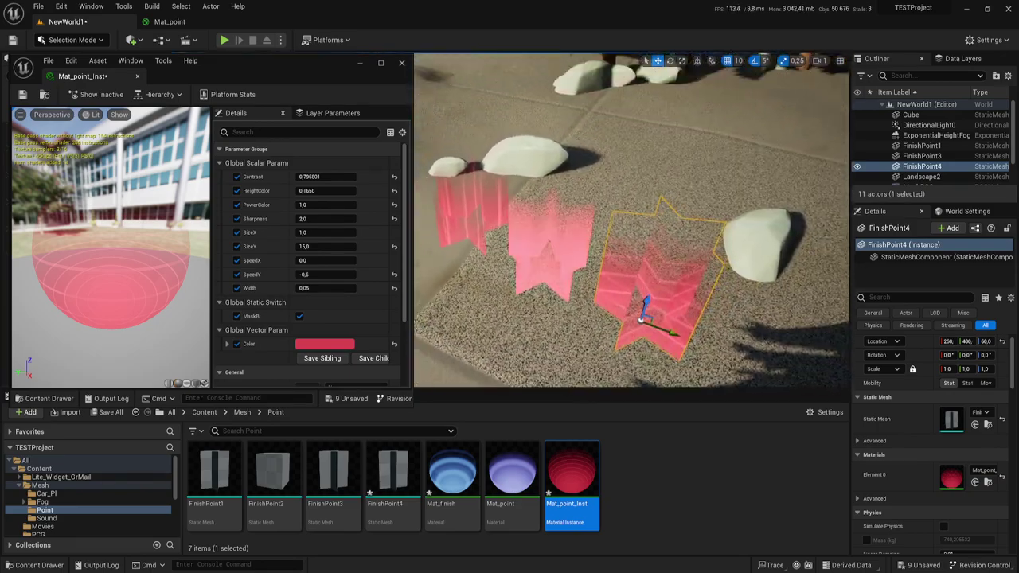
Change Mat_point_Inst's Color from red to purple
click(342, 343)
click(379, 357)
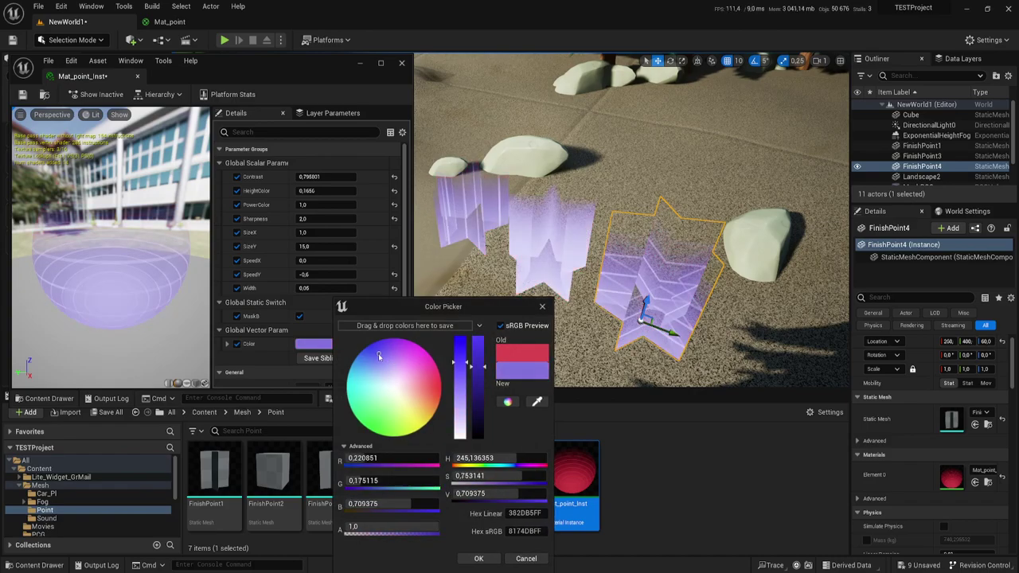
click(478, 558)
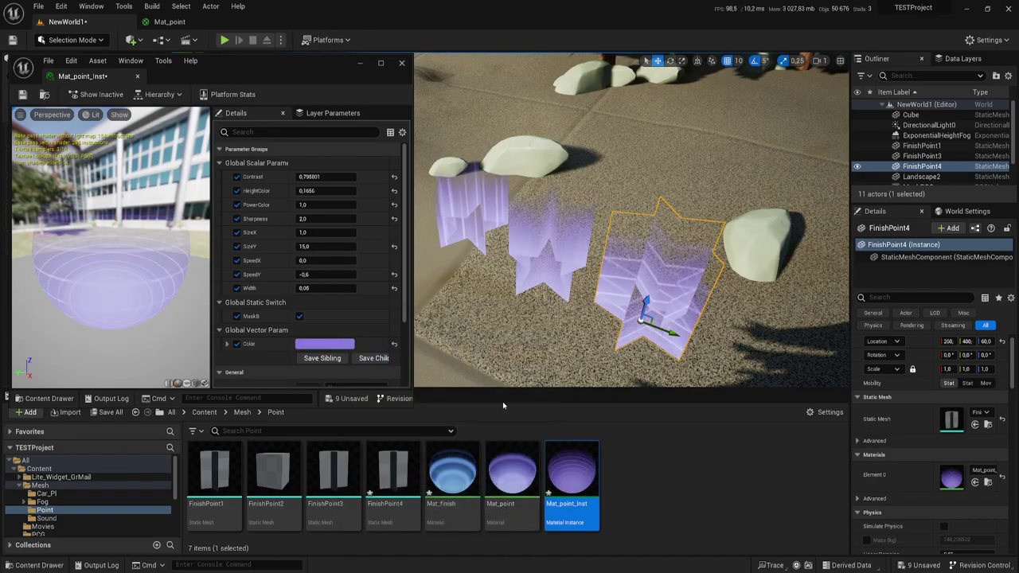
right_drag(629, 263, 661, 270)
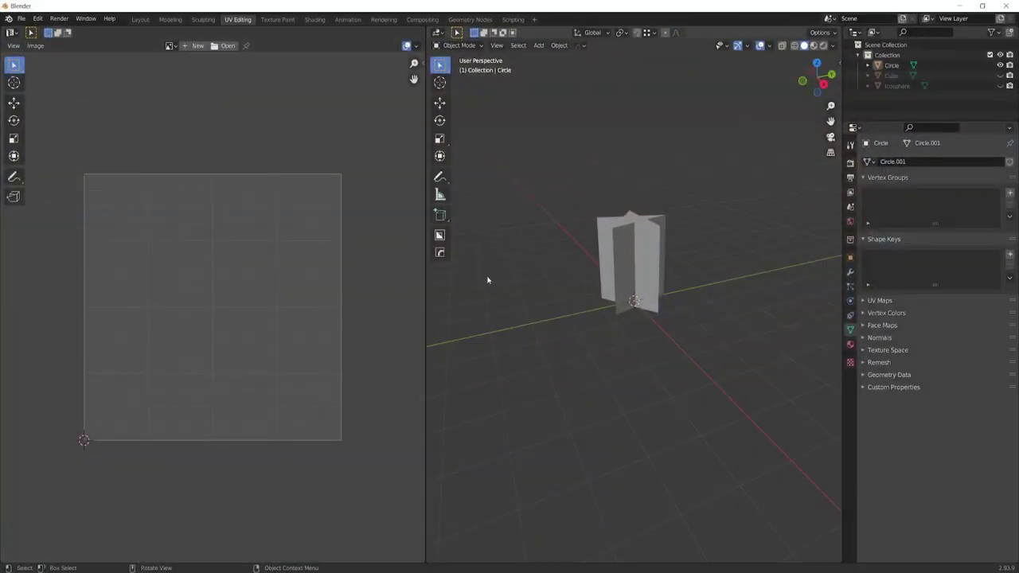
In Blender's UV Editing, rotate the Circle mesh's wall UV islands by -90°
click(645, 246)
key(Tab)
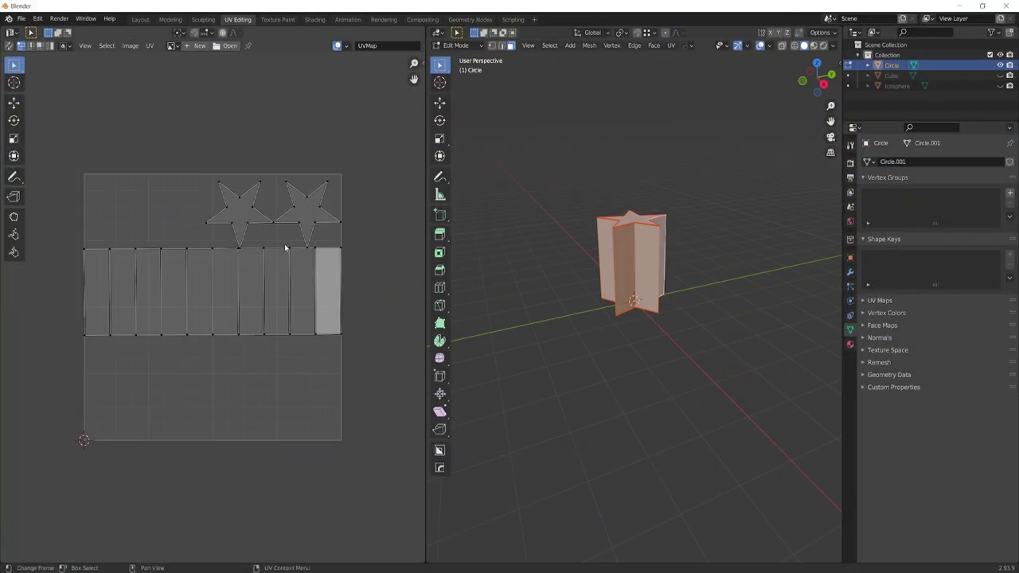
drag(106, 193, 329, 342)
click(289, 335)
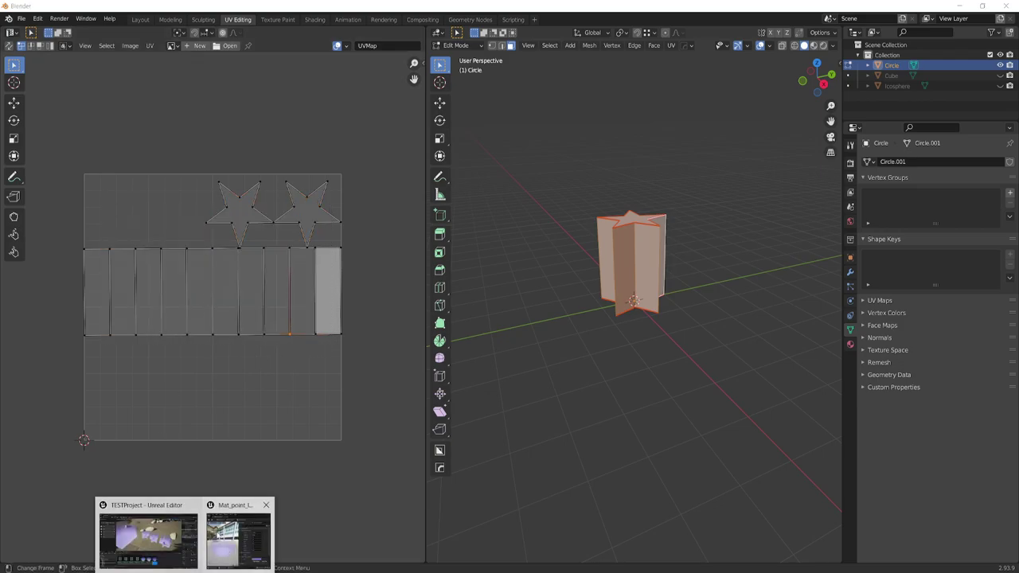
click(148, 541)
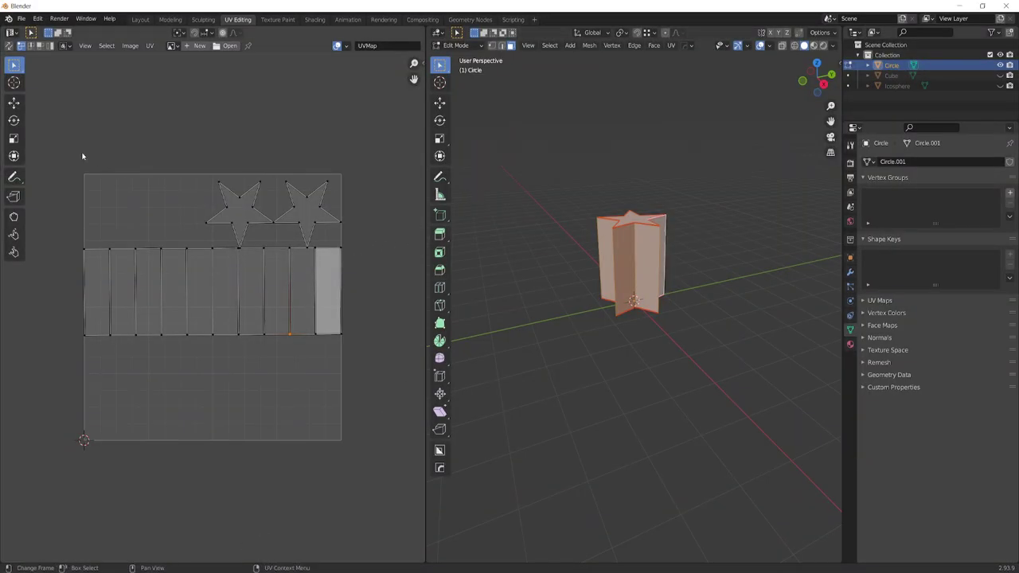
drag(82, 156, 353, 337)
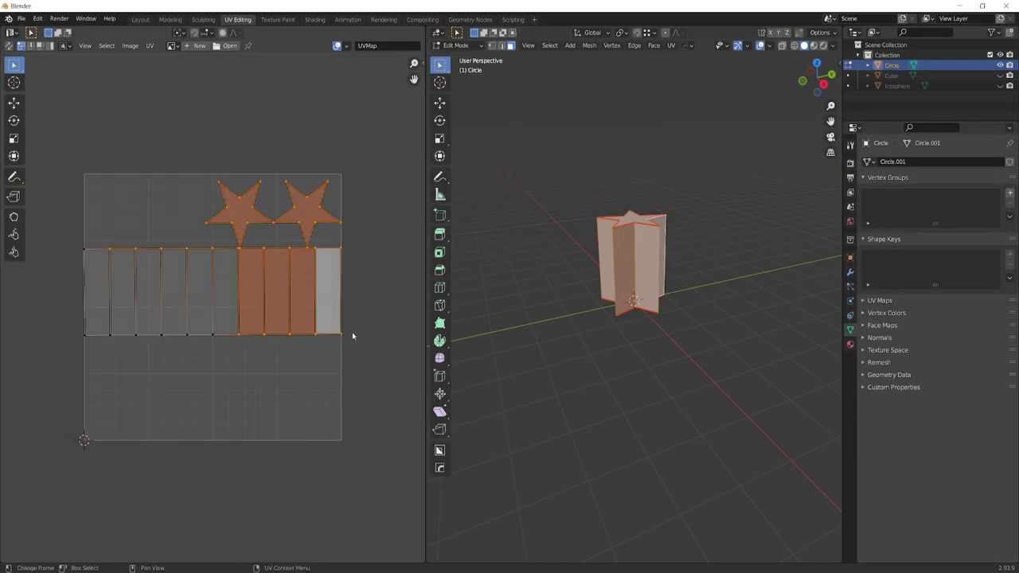
drag(64, 146, 356, 409)
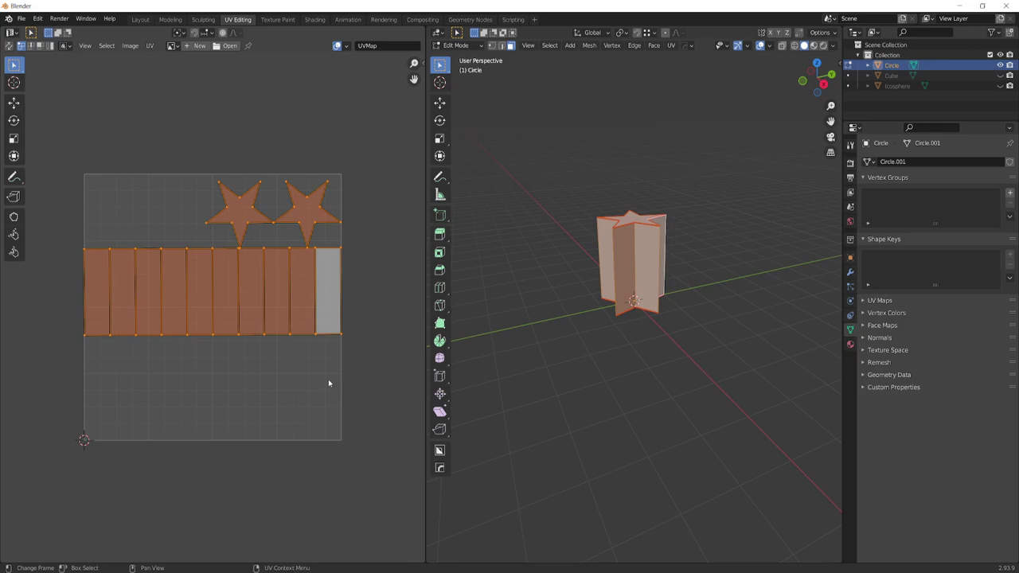
text(r-90)
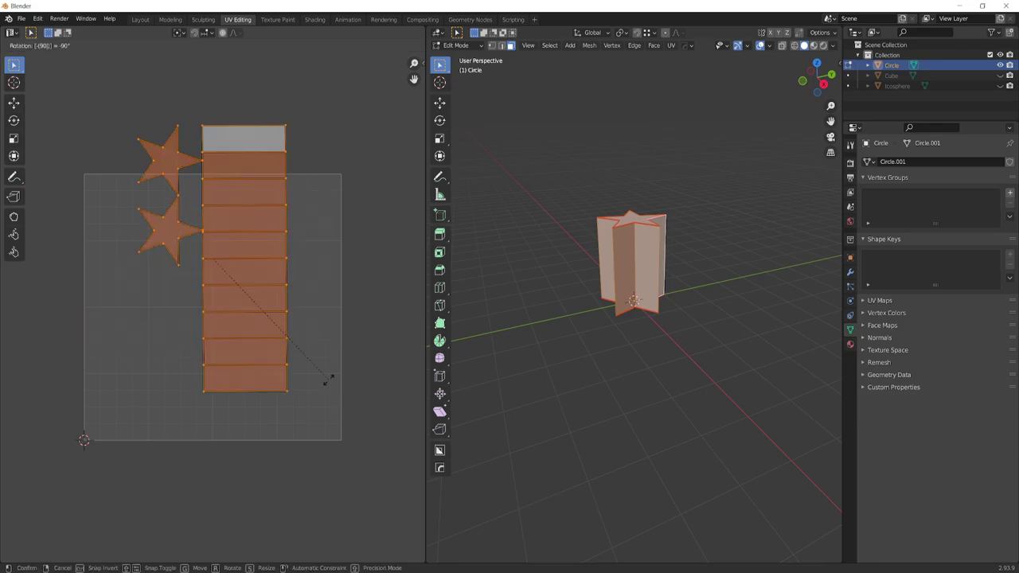
key(Return)
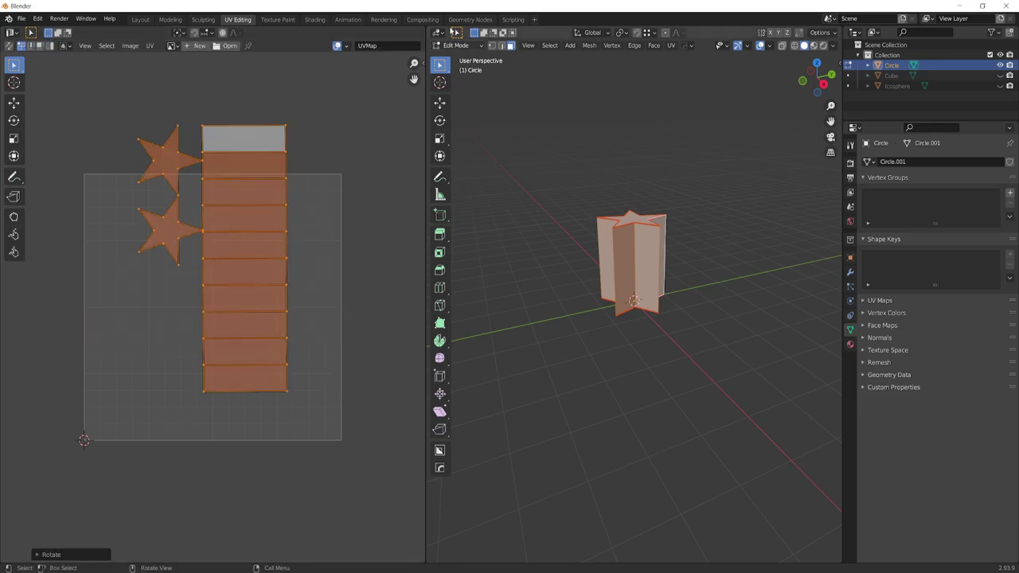
In Unreal, nudge the middle star FinishPoint3 along Y to 170
mouse_move(185, 572)
click(147, 541)
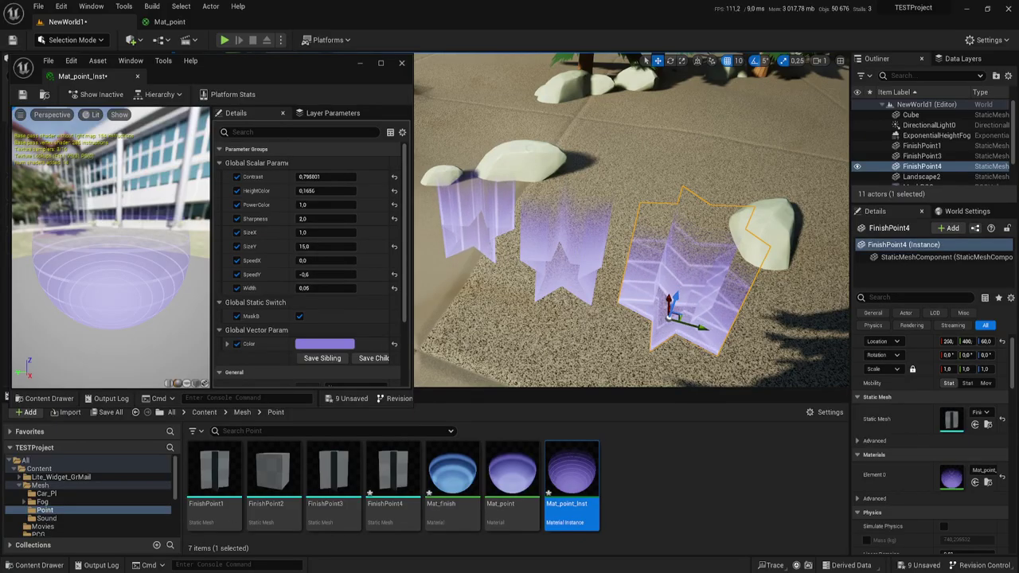
click(561, 254)
drag(575, 283, 584, 285)
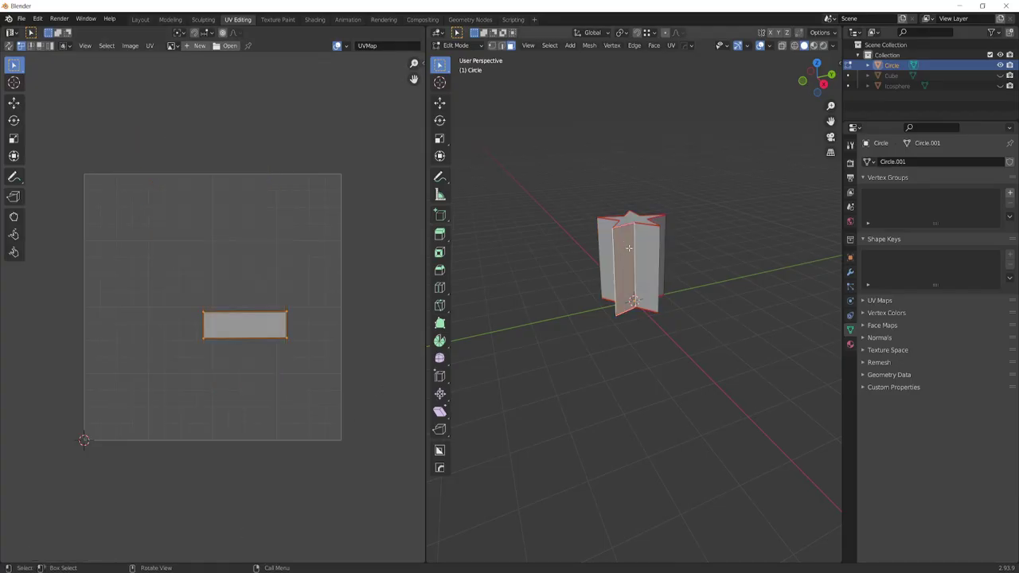
Return the Circle star to Object Mode and apply All Transforms to it
key(Tab)
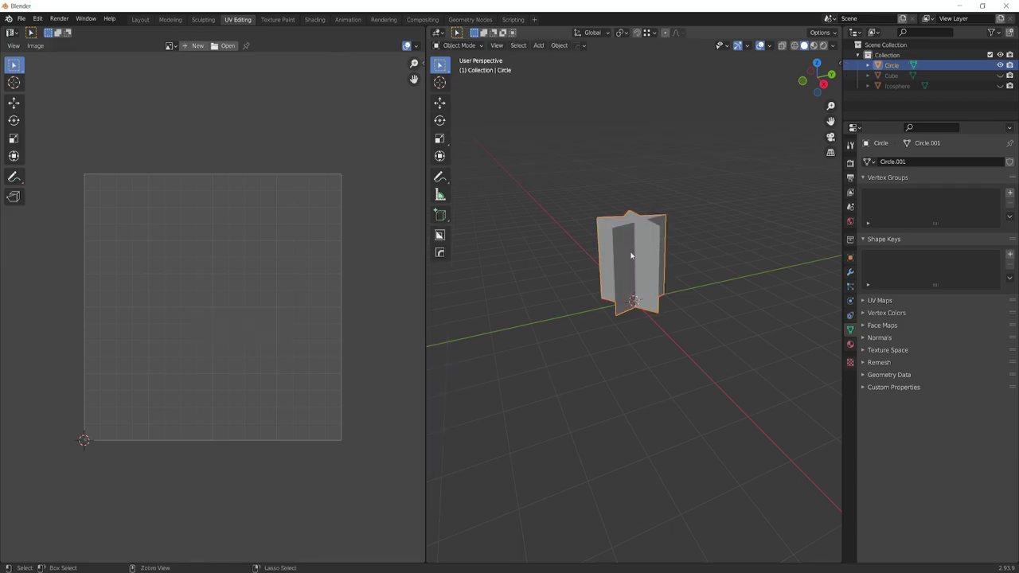
key(ctrl+a)
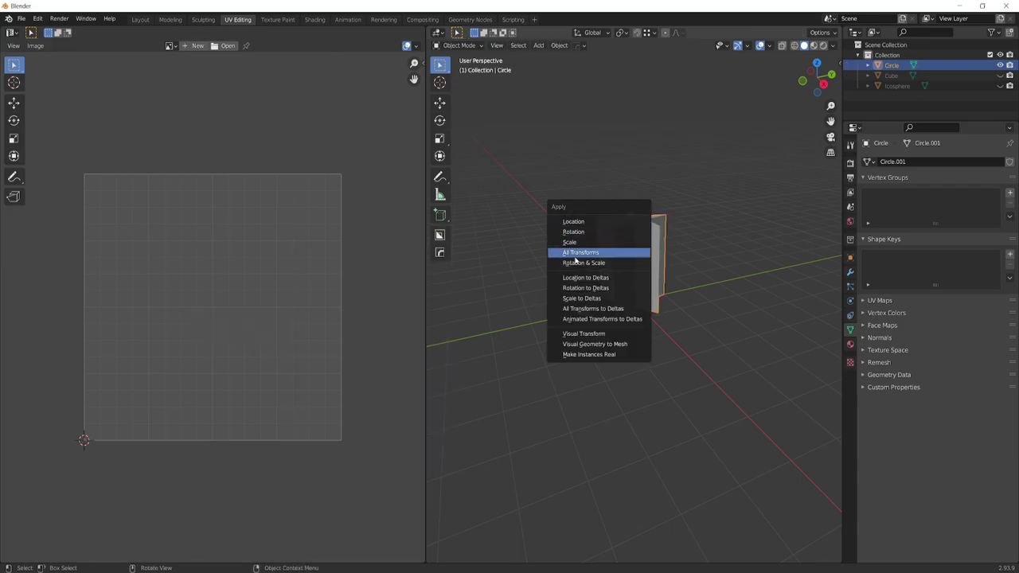
click(577, 253)
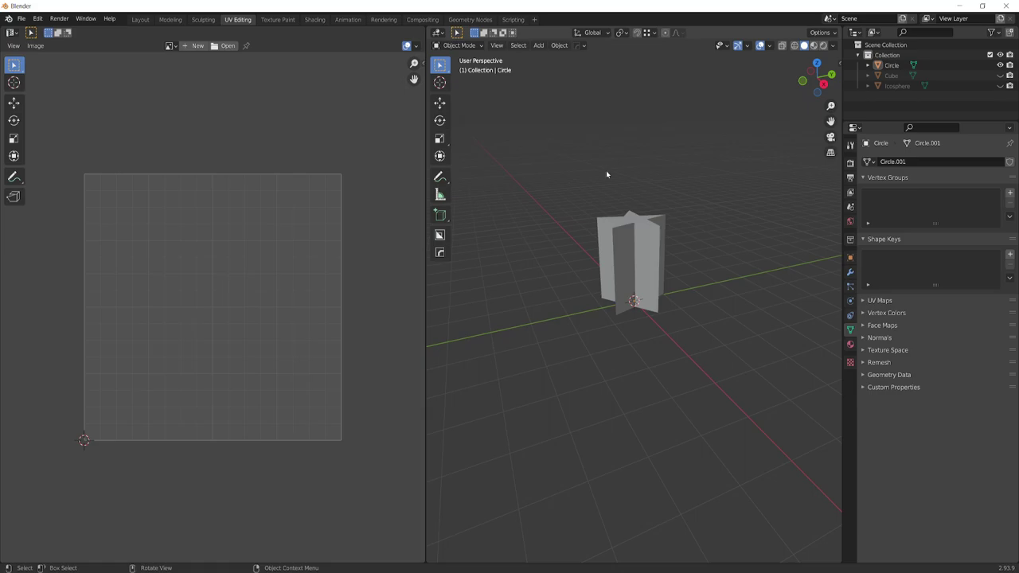
click(640, 239)
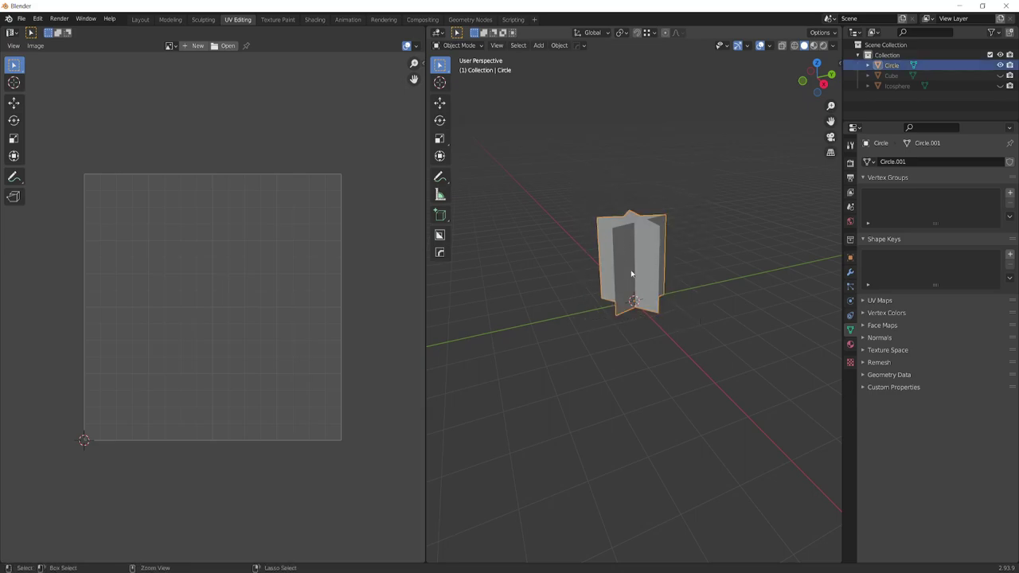
key(ctrl+a)
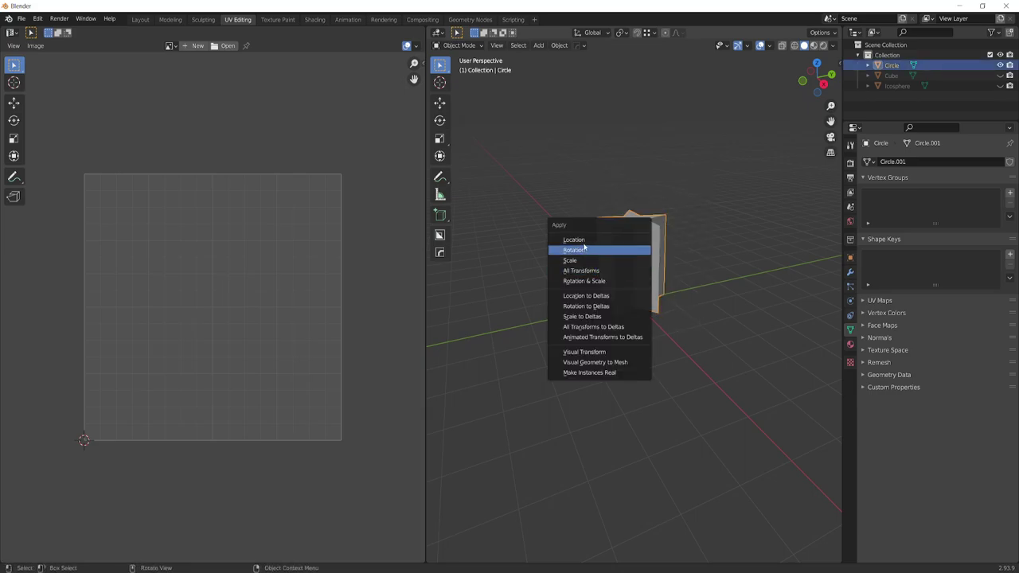
click(617, 271)
click(689, 241)
drag(563, 202, 690, 334)
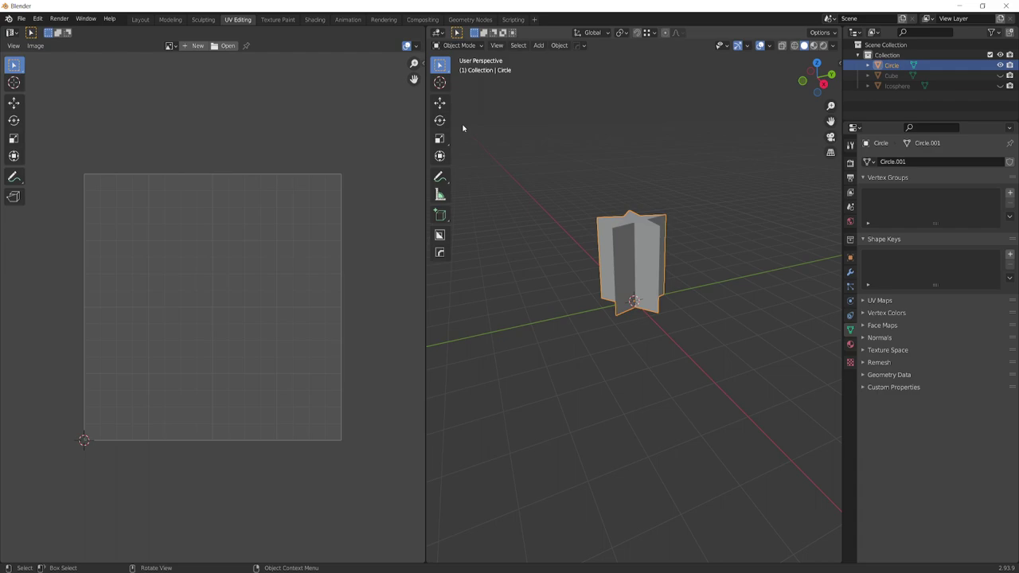
Fly the camera past the purple stars to the cube, and drag the Mat_point_Inst editor aside
mouse_move(183, 566)
click(148, 525)
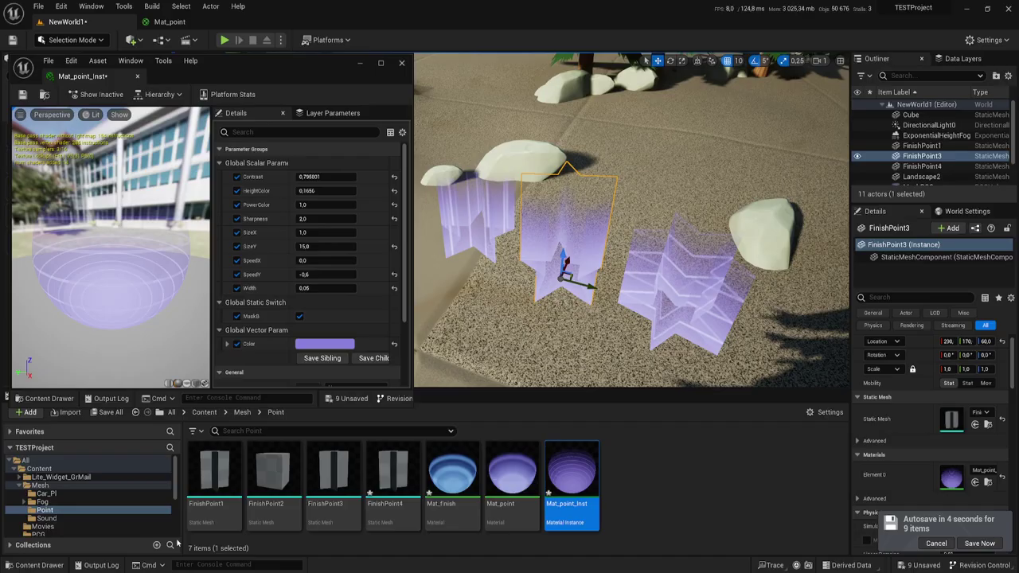
right_drag(617, 308, 617, 308)
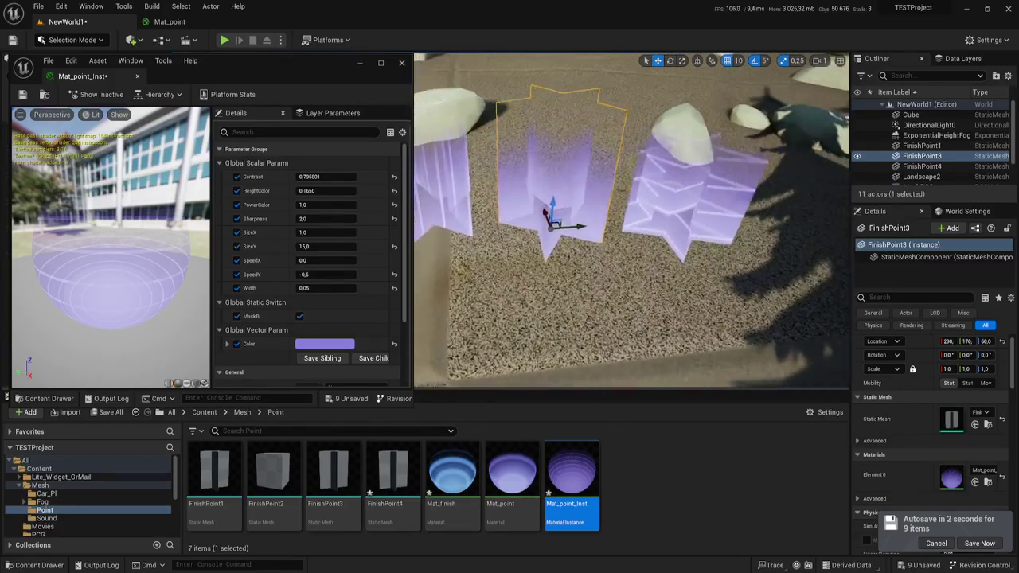
right_drag(615, 244, 616, 243)
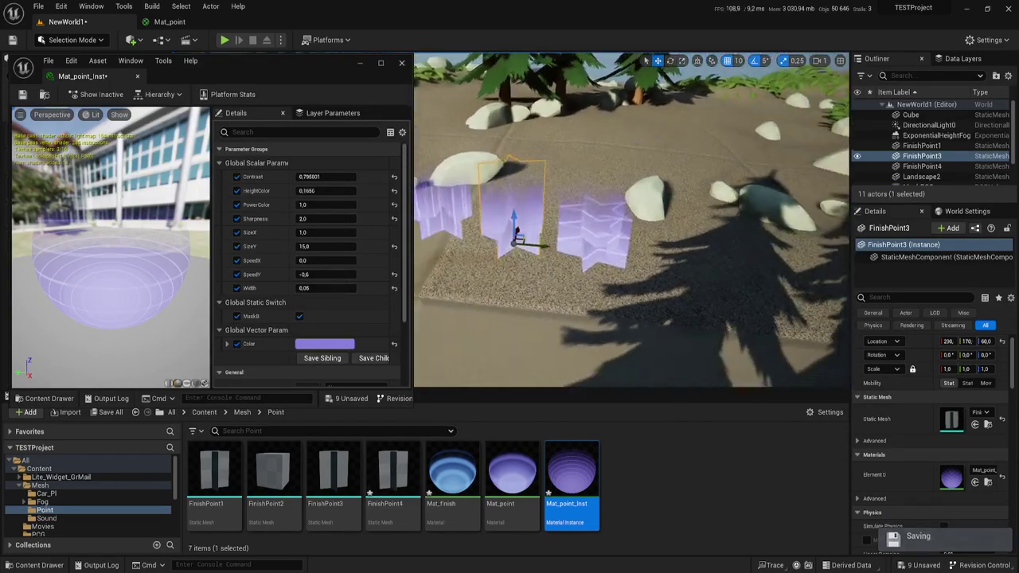
right_drag(631, 296, 631, 296)
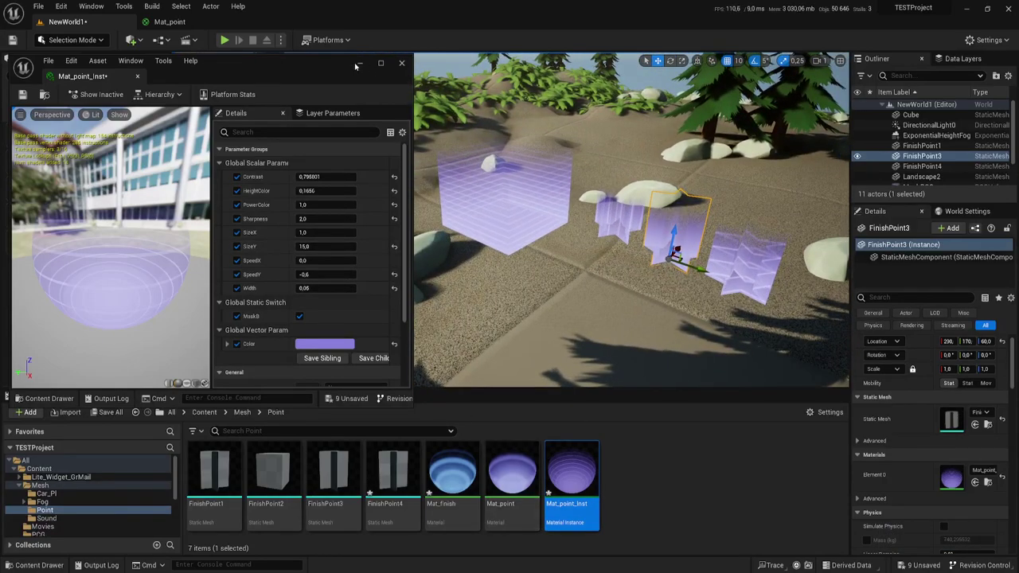
drag(355, 66, 378, 196)
Add a Cylinder with Mat_point_Inst applied and move it left of the cube
click(398, 196)
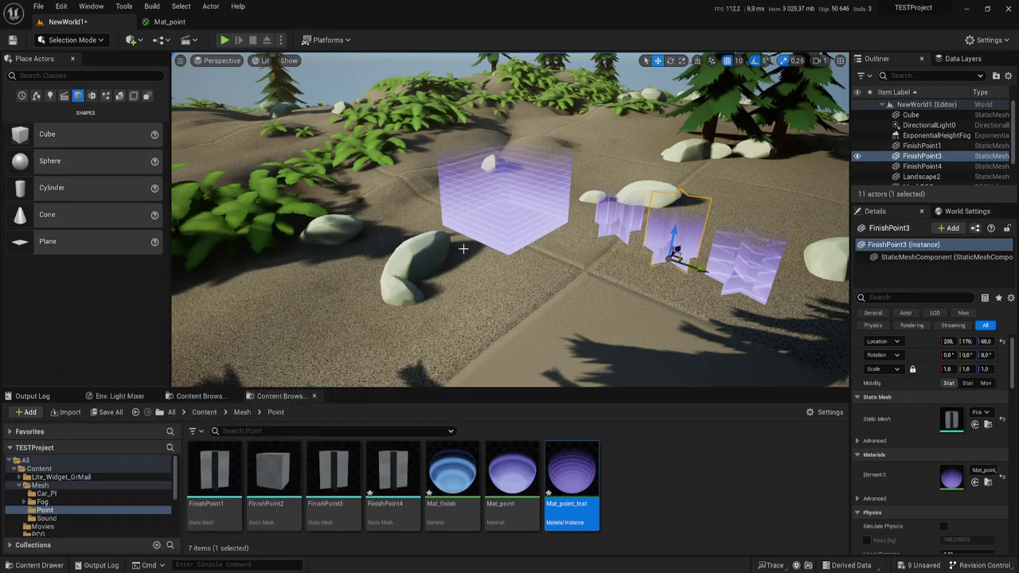
mouse_move(48, 188)
mouse_down()
mouse_move(533, 290)
mouse_move(550, 282)
mouse_move(545, 202)
mouse_up()
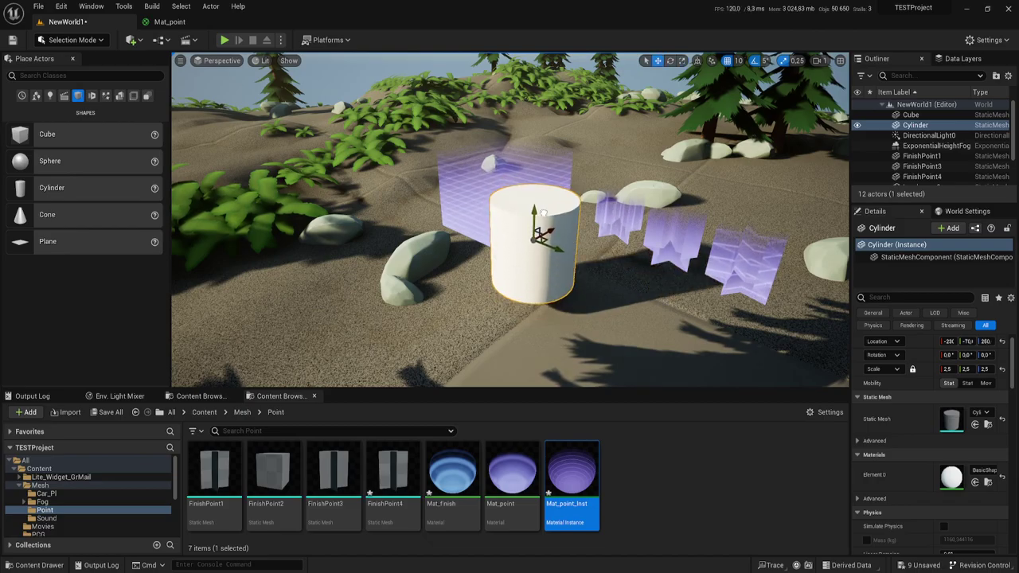
mouse_move(571, 478)
mouse_down()
mouse_move(547, 291)
mouse_move(455, 269)
mouse_up()
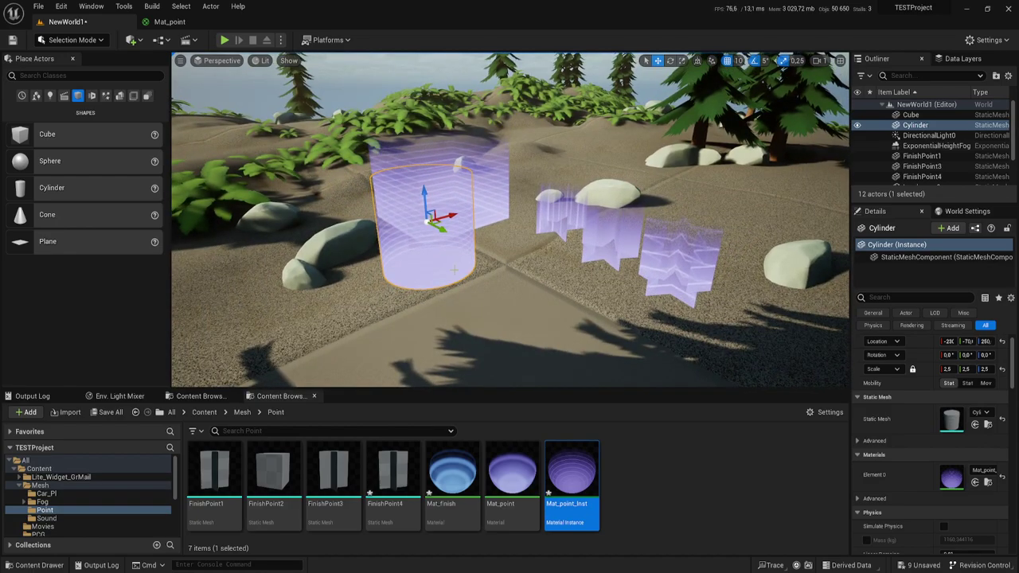
drag(450, 215, 351, 288)
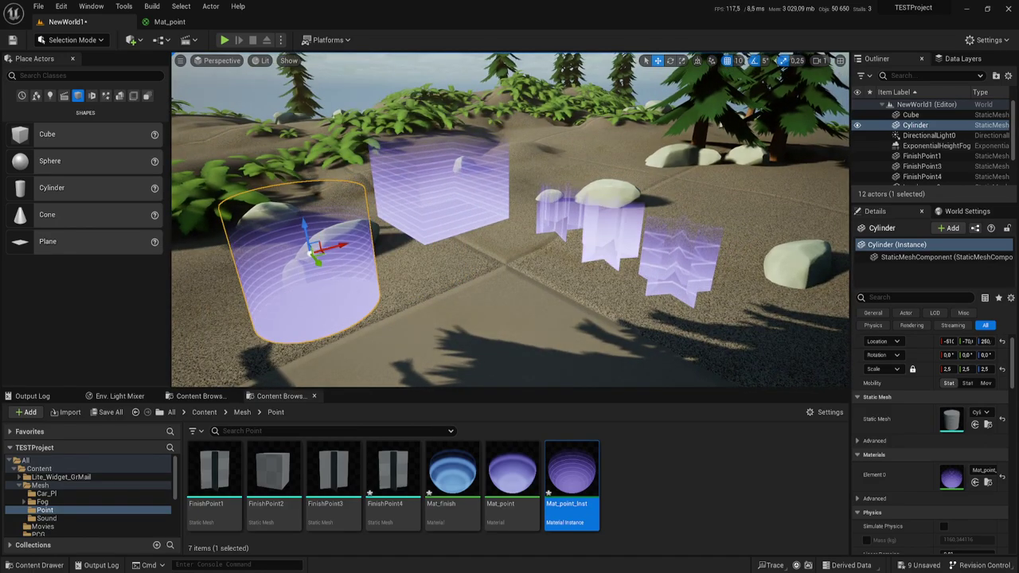
Review the purple meshes from a wide view, then start creating another Mat_point material instance
drag(510, 239, 493, 262)
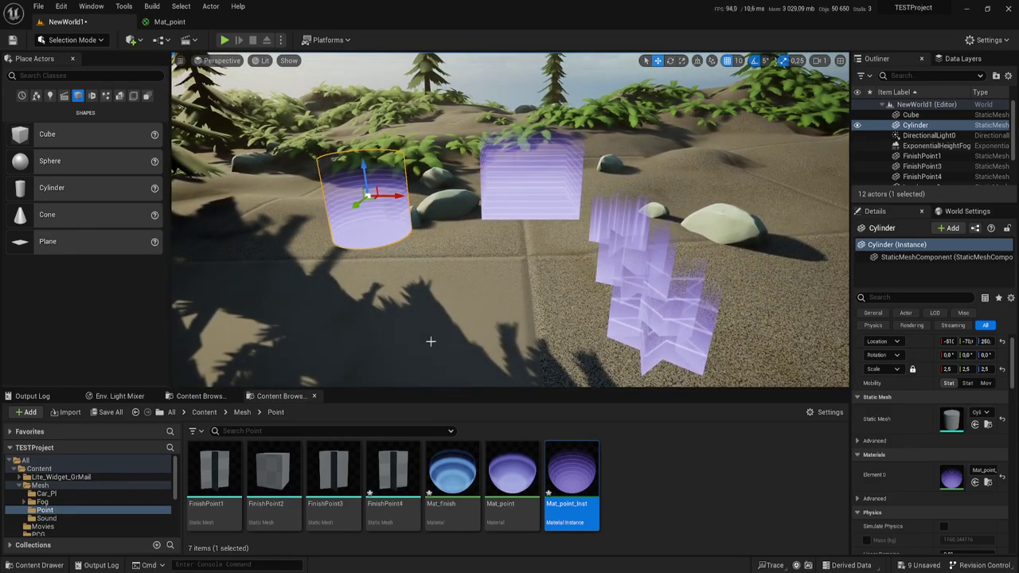
mouse_move(430, 341)
mouse_down()
mouse_move(413, 350)
mouse_move(398, 302)
mouse_up()
click(430, 341)
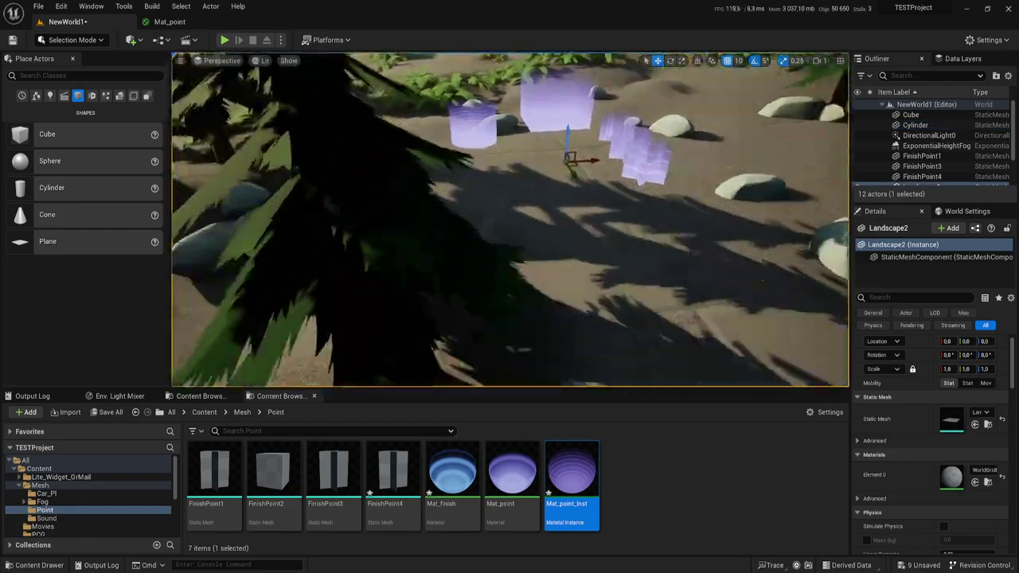
mouse_move(509, 219)
right_down()
mouse_move(509, 191)
mouse_move(543, 339)
mouse_move(525, 338)
right_up()
click(480, 298)
click(543, 338)
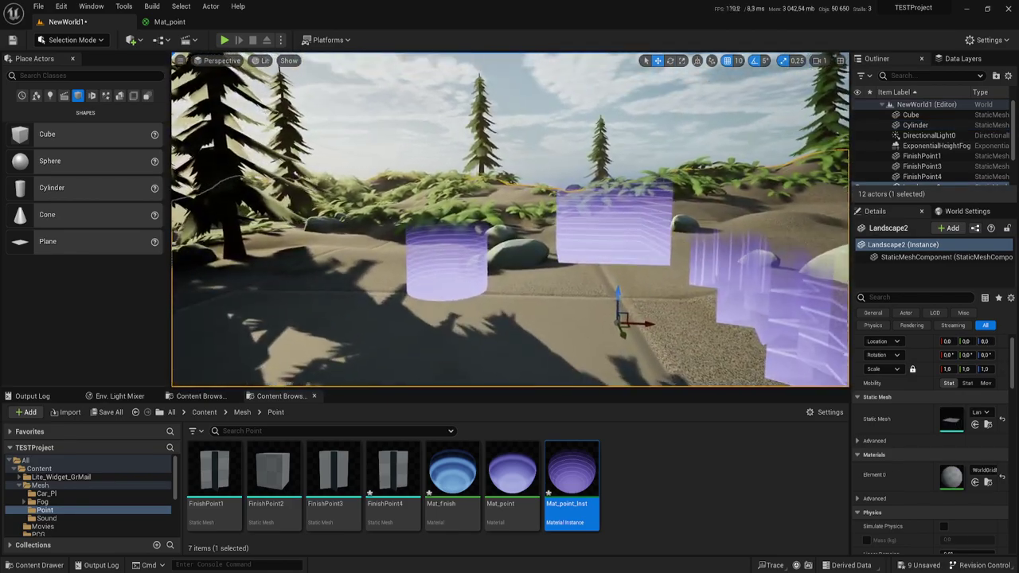
right_drag(428, 227, 427, 227)
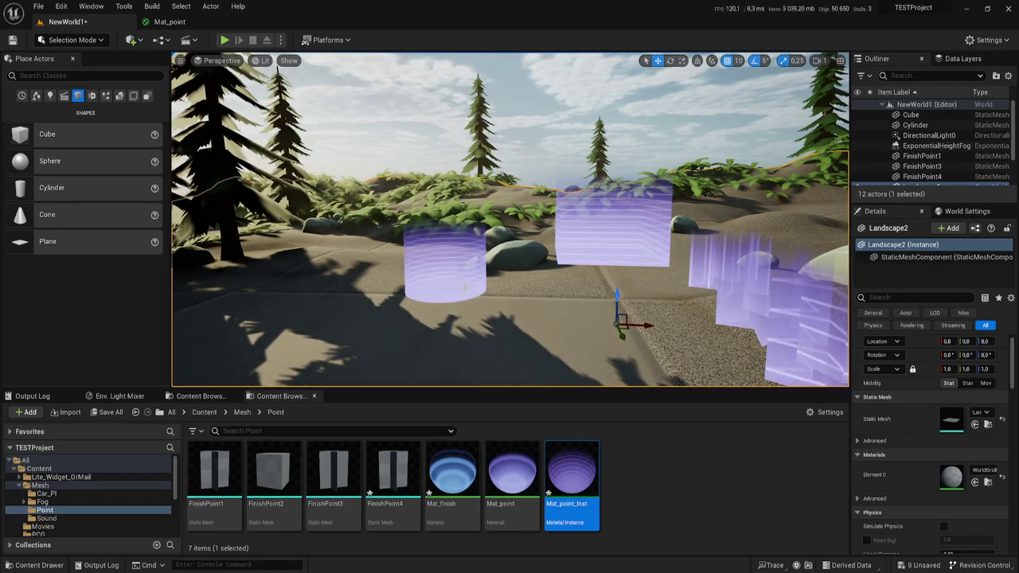
mouse_move(509, 319)
right_down()
mouse_move(573, 318)
mouse_move(557, 319)
right_up()
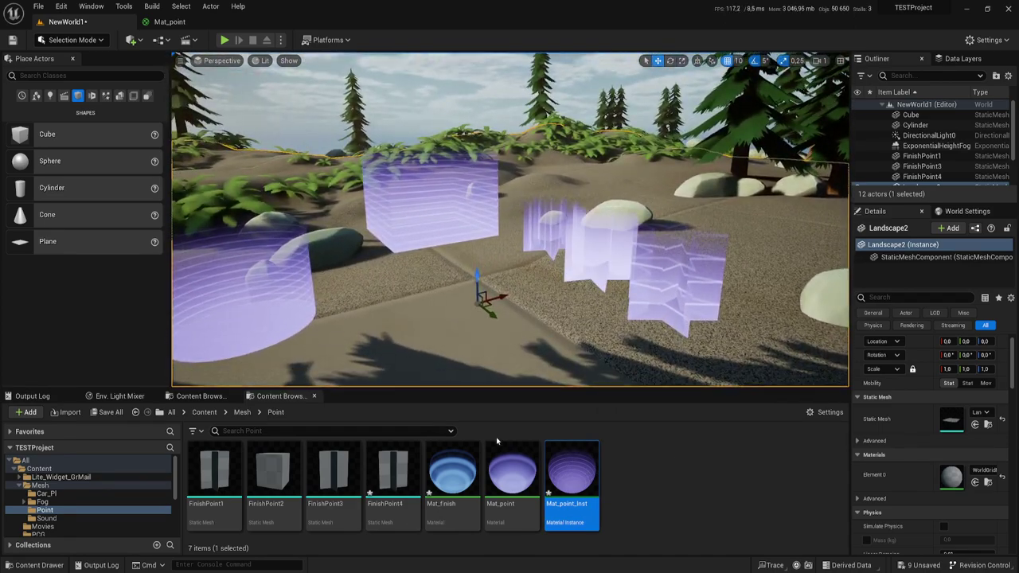
right_click(507, 475)
Create Mat_point_Inst1 from Mat_point and apply it to the cylinder
click(557, 221)
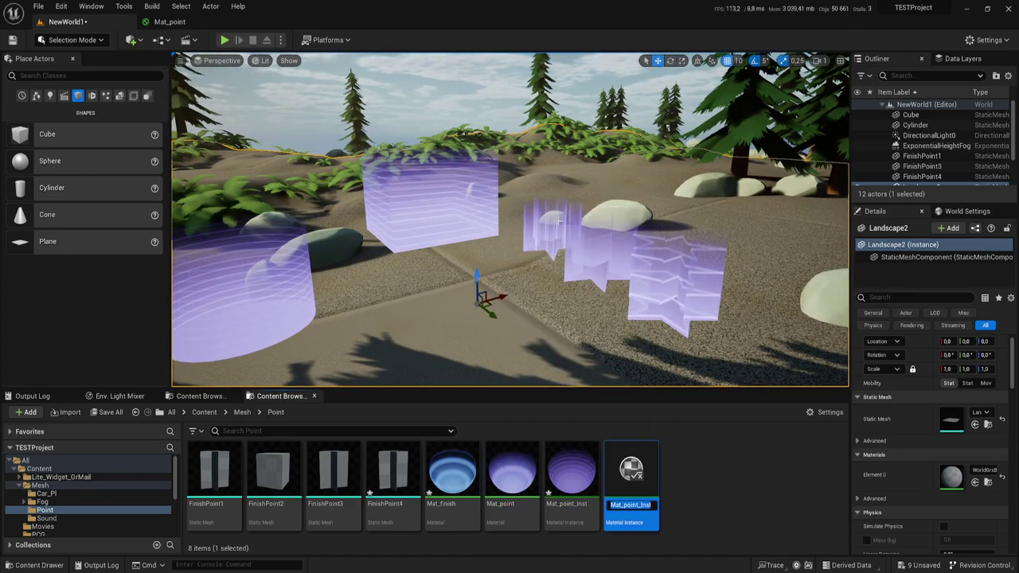
key(Return)
drag(631, 476, 273, 293)
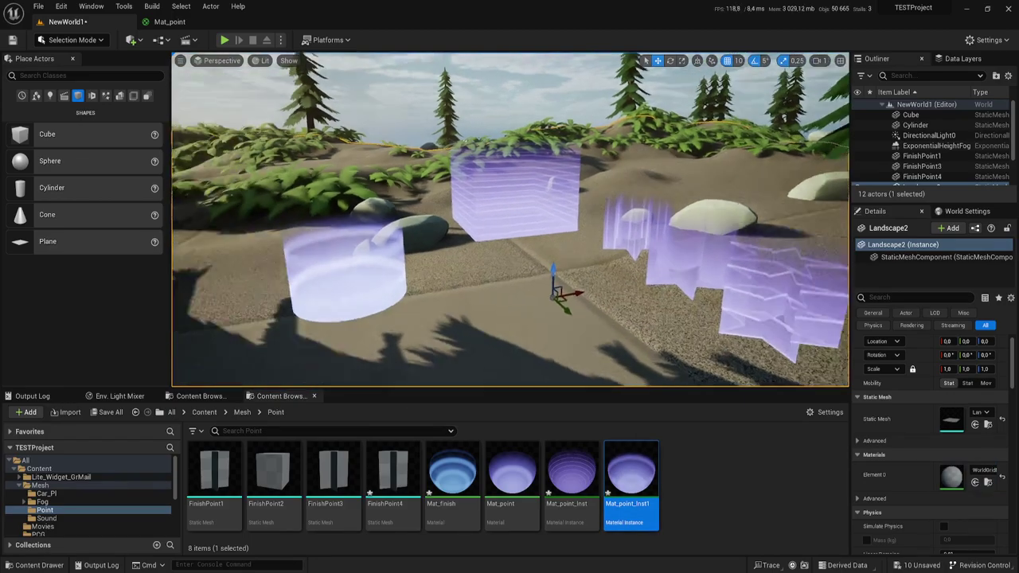
mouse_move(273, 293)
right_down()
mouse_move(439, 337)
mouse_move(494, 334)
right_up()
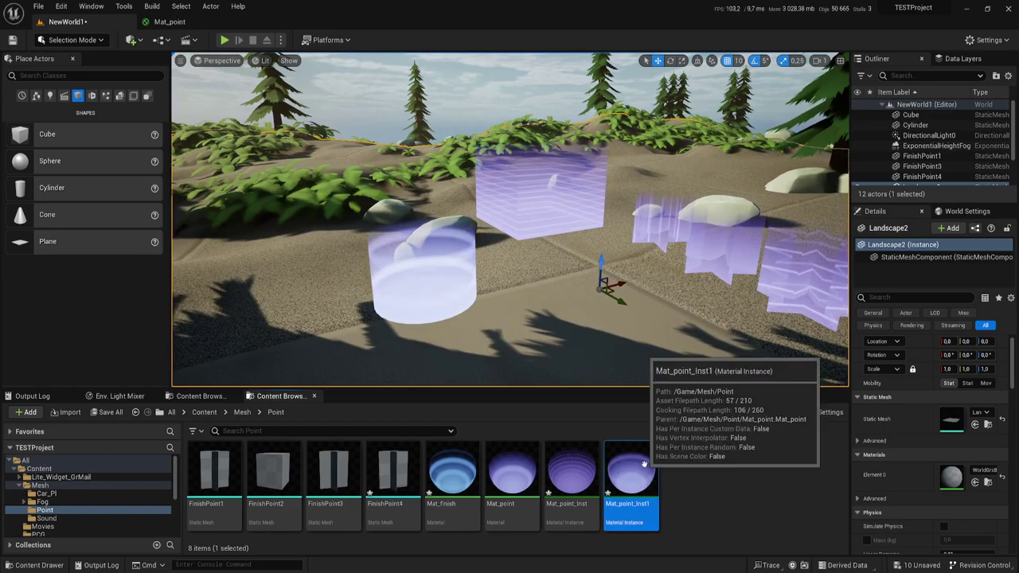
Set Mat_point_Inst1's Color parameter to red and save the instance
double_click(631, 476)
click(525, 290)
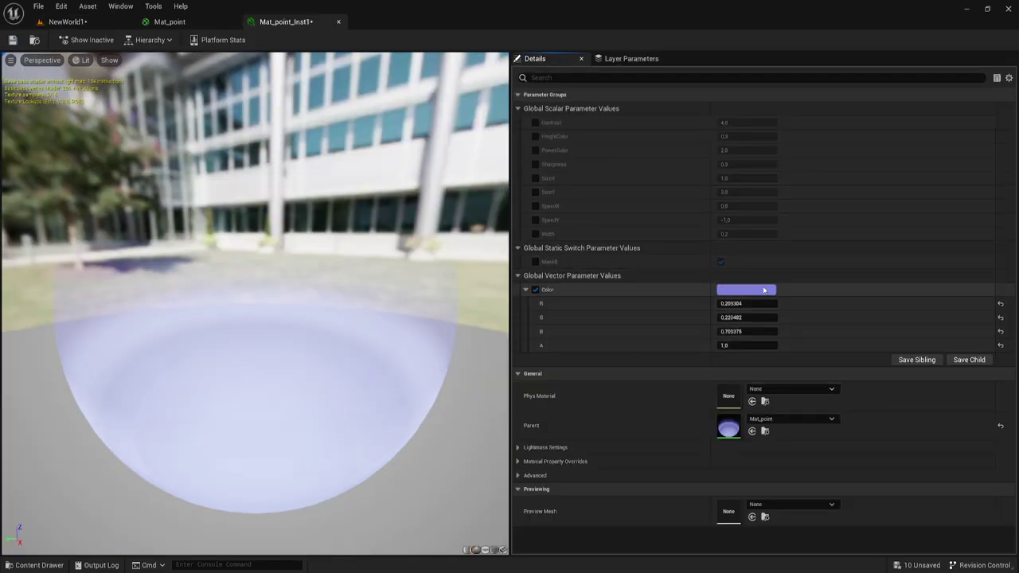
click(763, 289)
drag(831, 370, 901, 380)
click(908, 547)
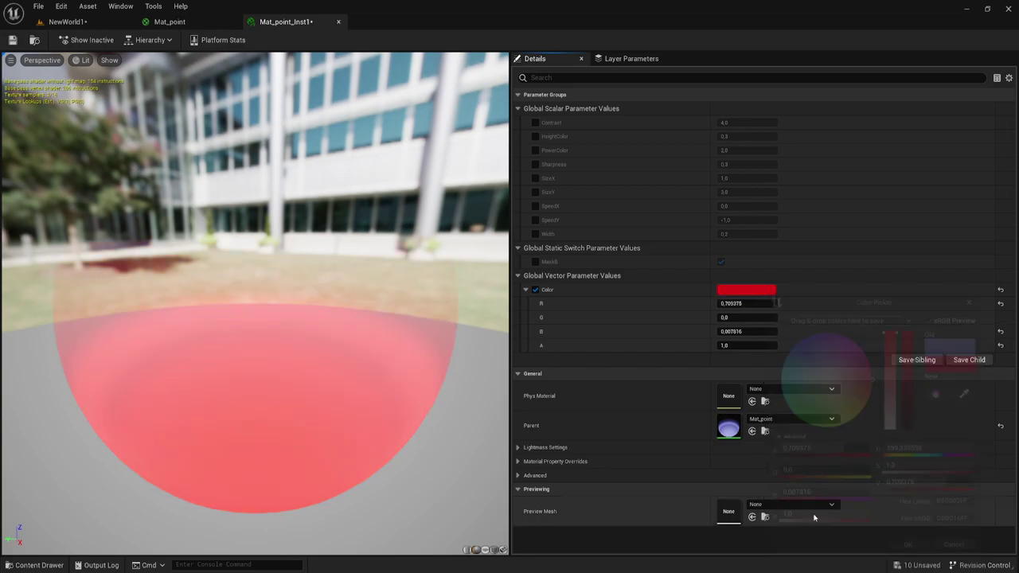
click(13, 39)
click(68, 21)
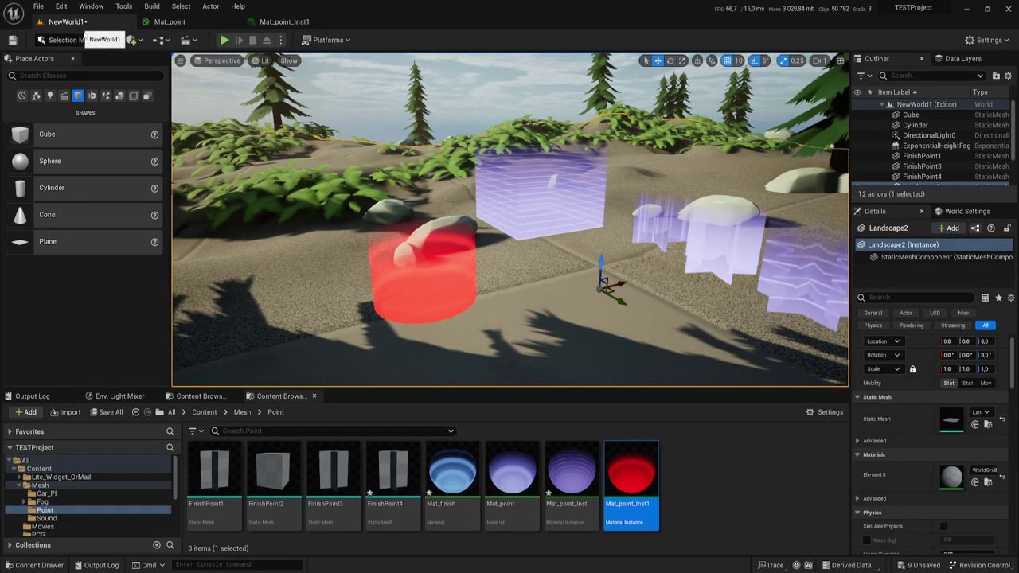
mouse_move(510, 239)
right_down()
mouse_move(557, 238)
mouse_move(493, 247)
mouse_move(557, 239)
right_up()
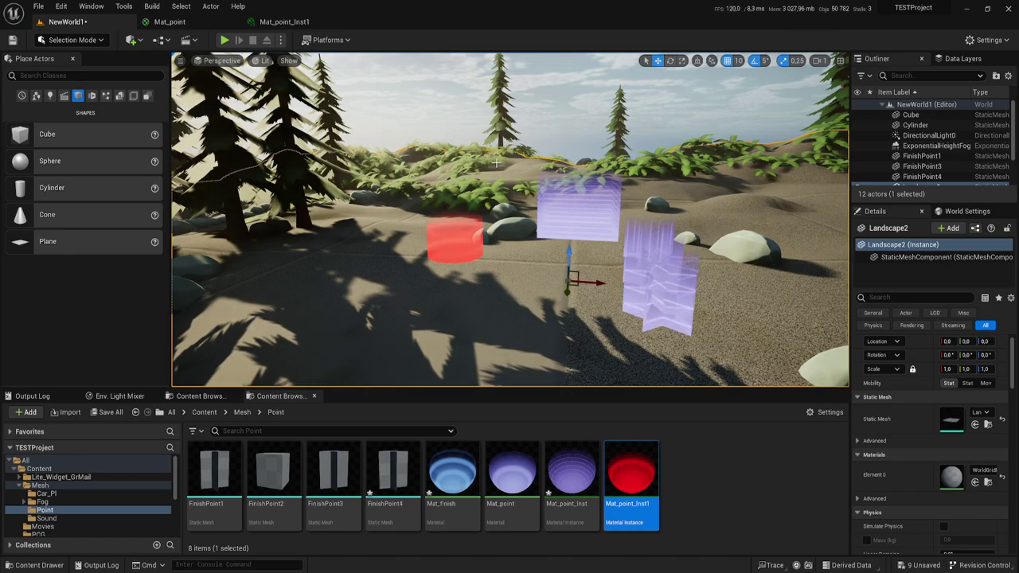
right_drag(475, 265, 534, 263)
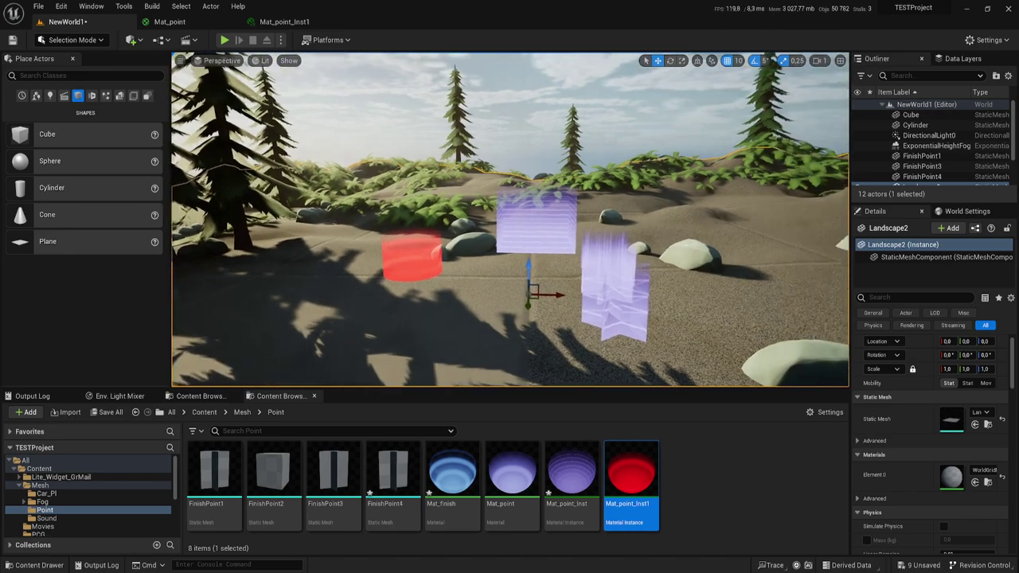